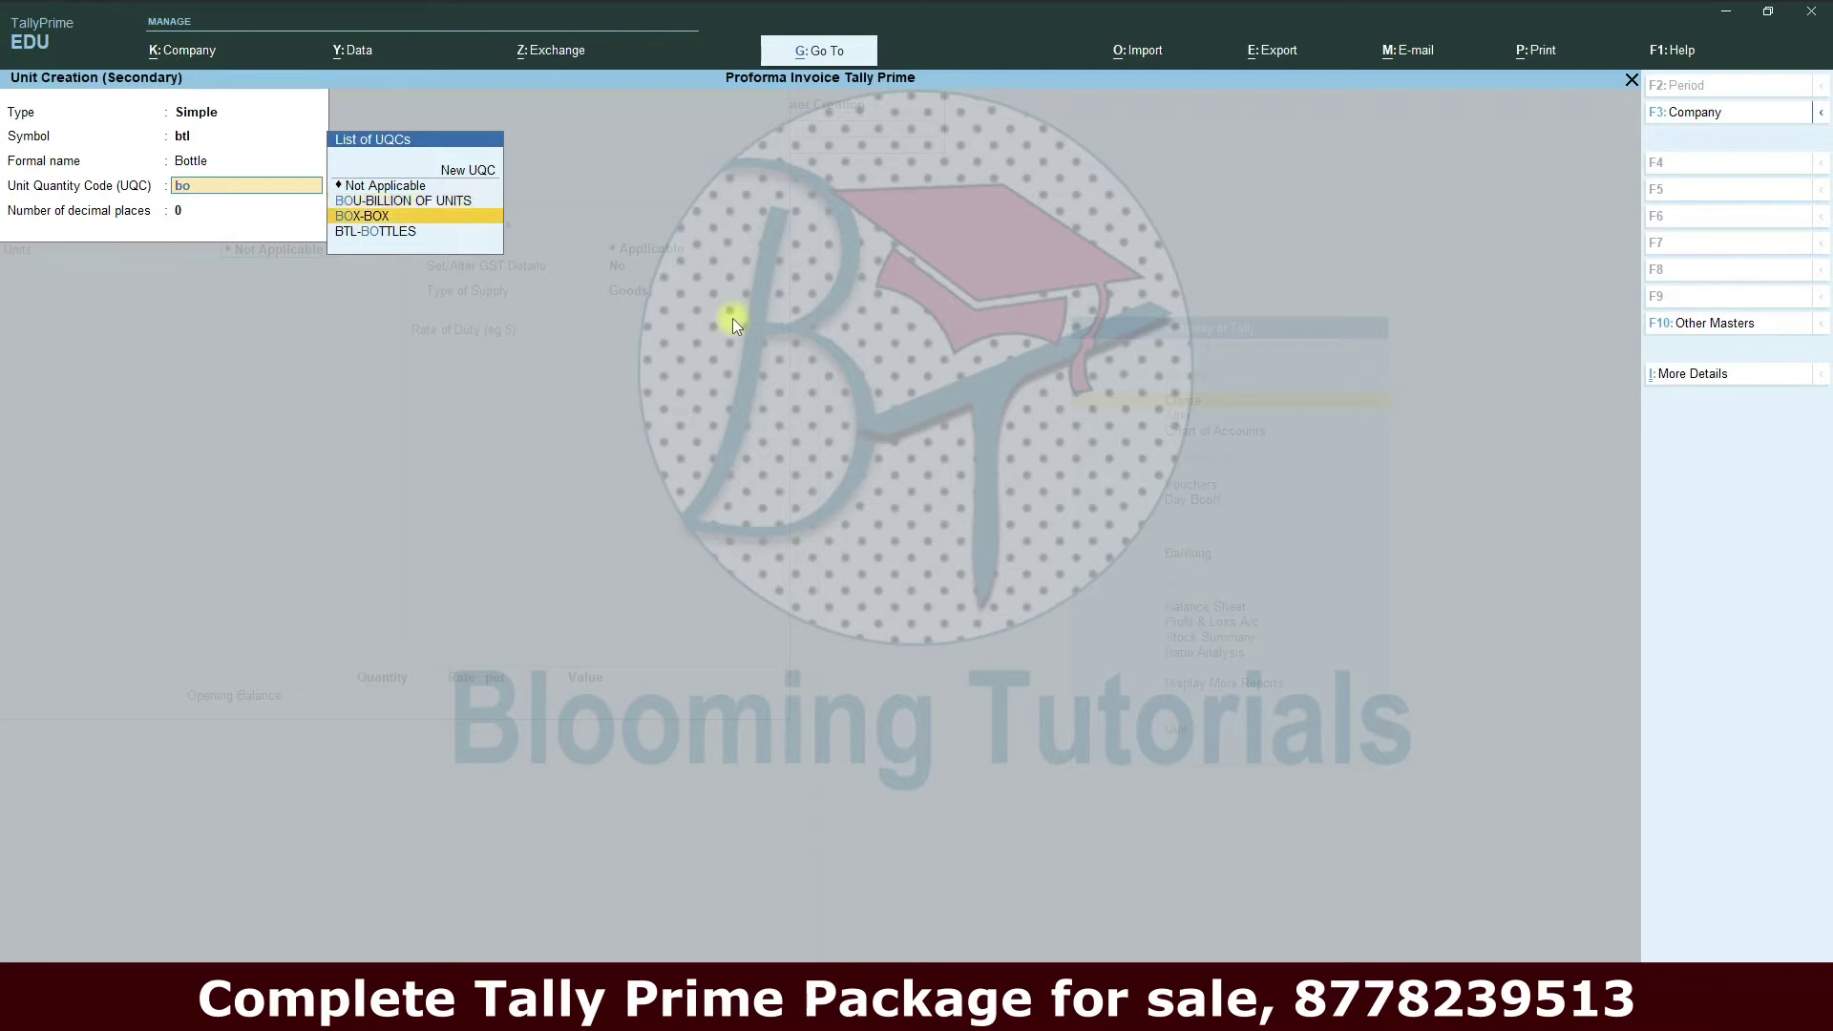
- Finish creating the btl (Bottle) unit with 0 decimal places and use it for the Clinic Plus stock item
key("Return")
key("Return")
key("Return")
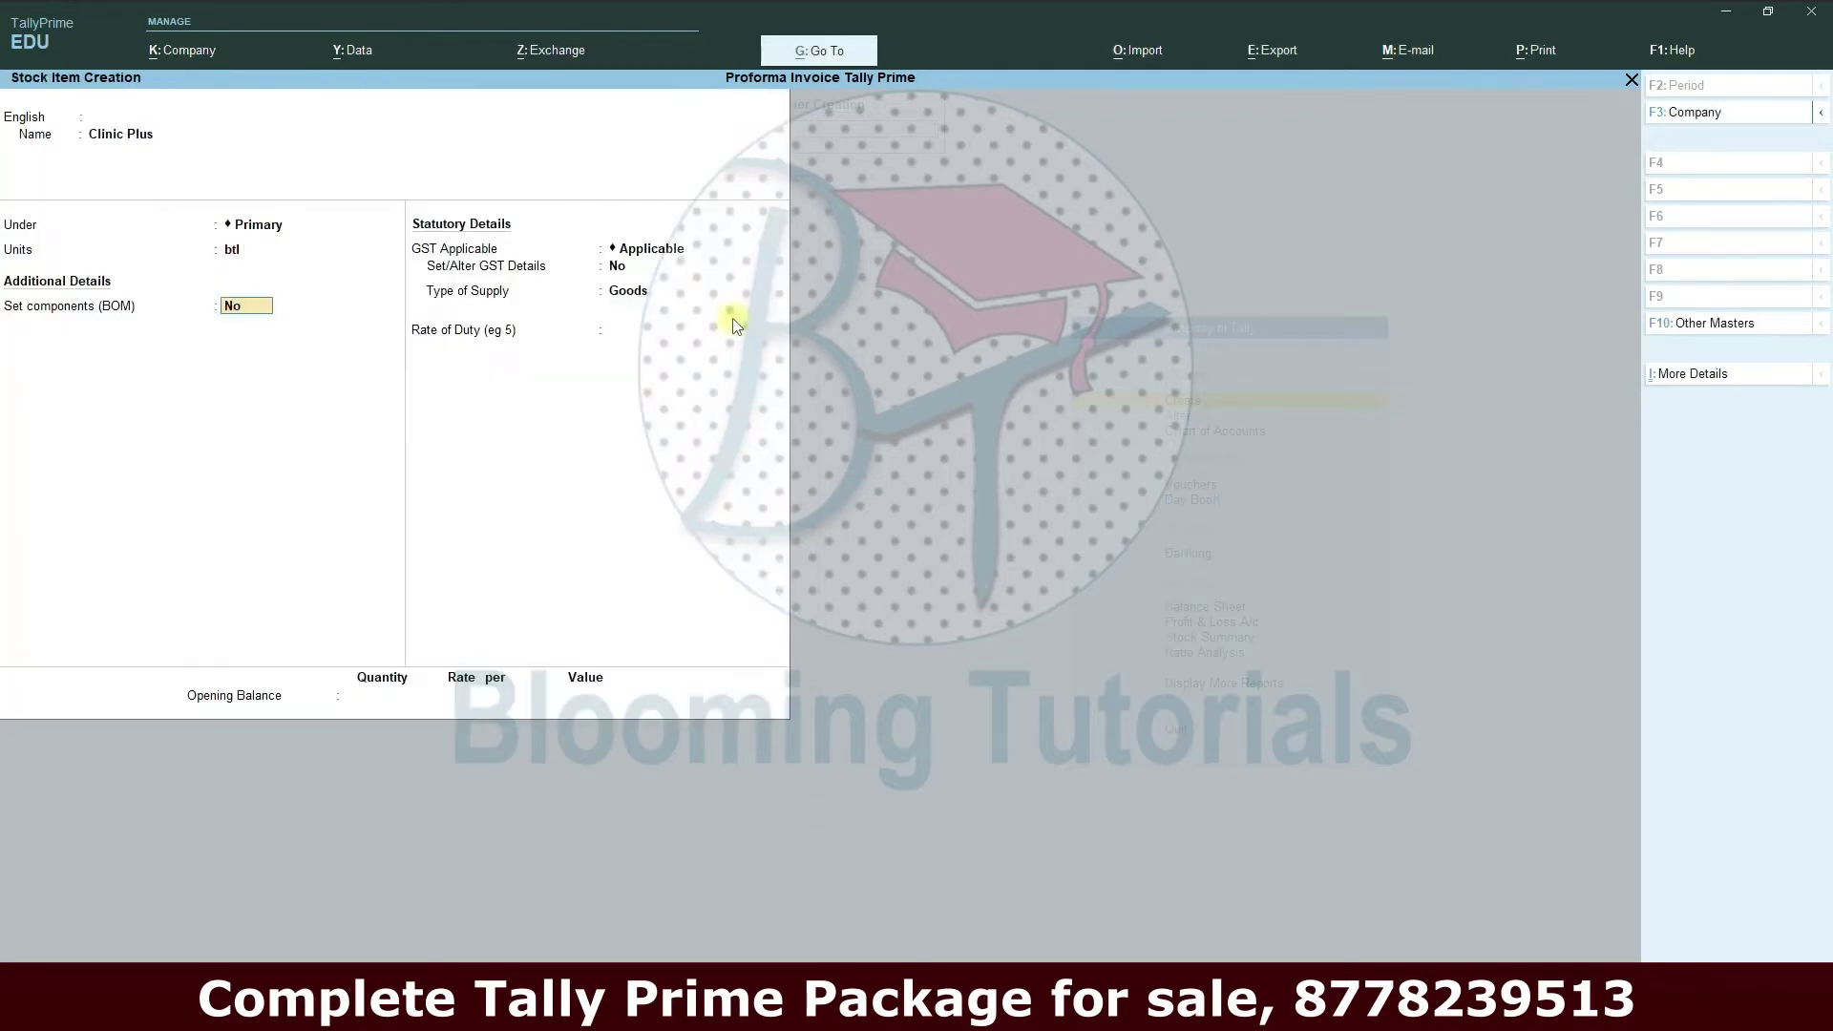
- Change the group of the Clinic Plus stock item to Shampoo
key("Return")
key("Return")
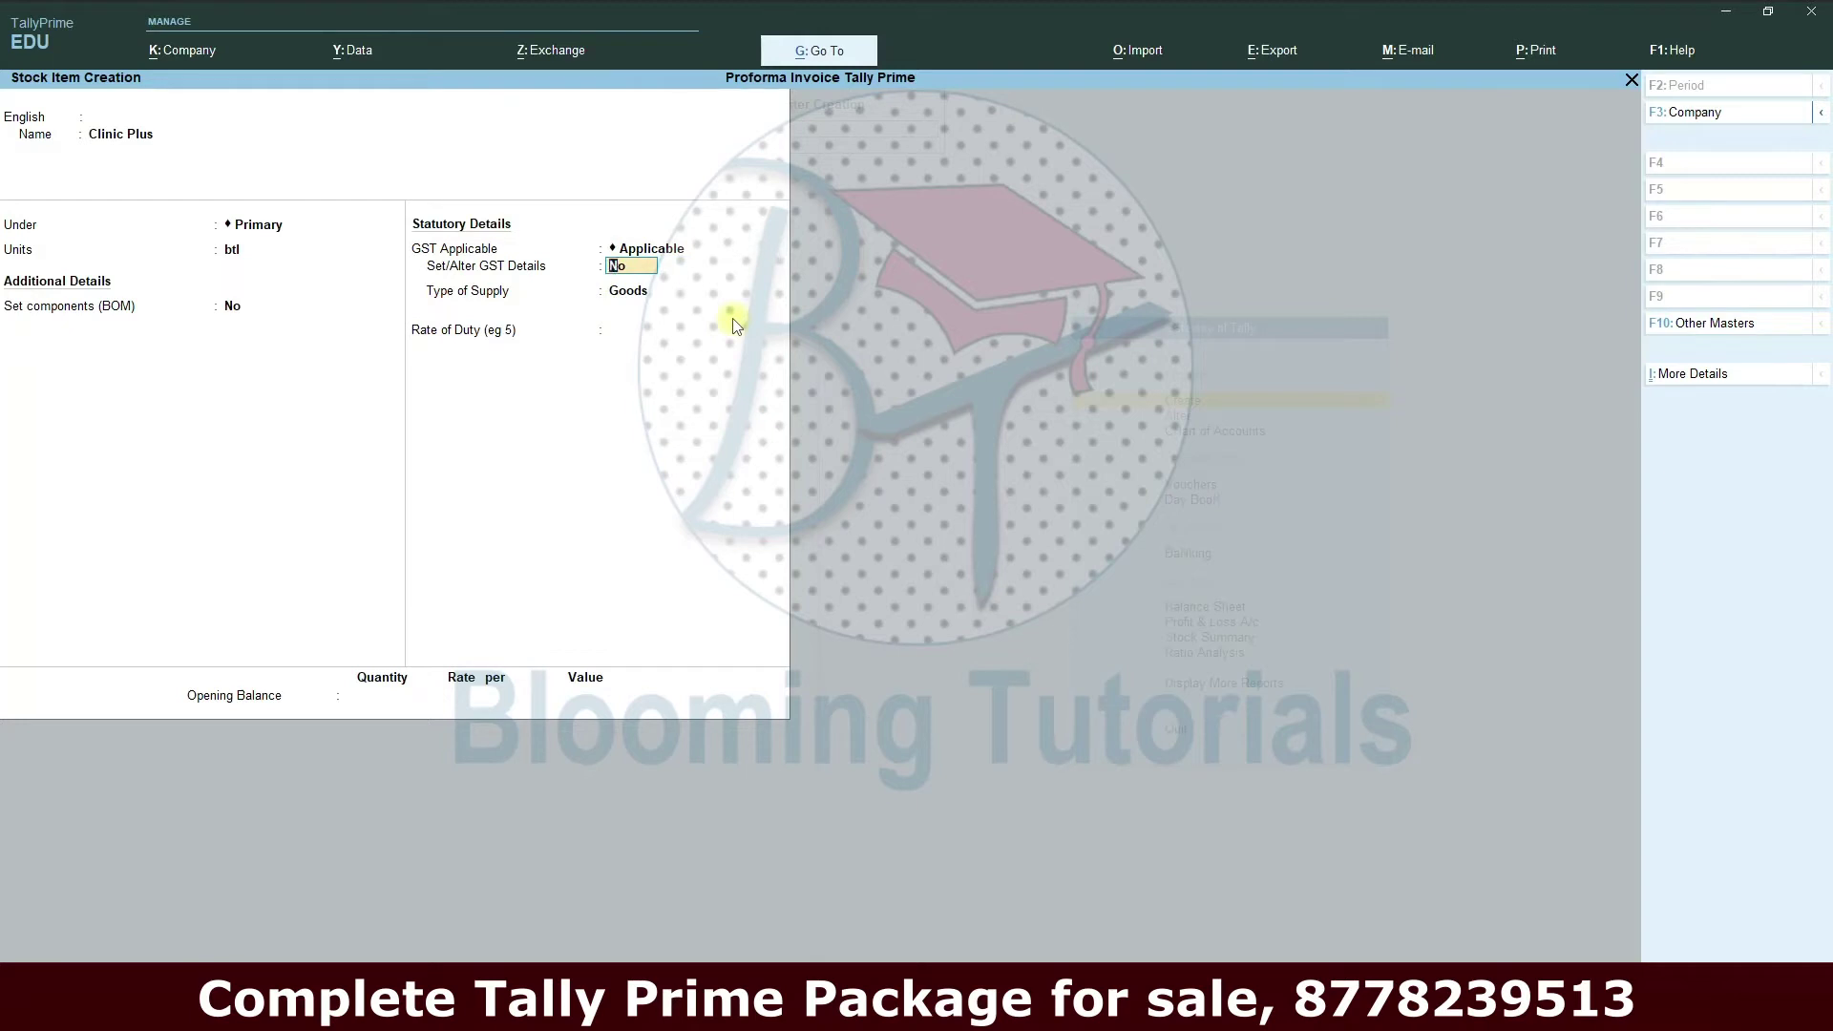
key("BackSpace")
key("BackSpace")
key("BackSpace")
key("BackSpace")
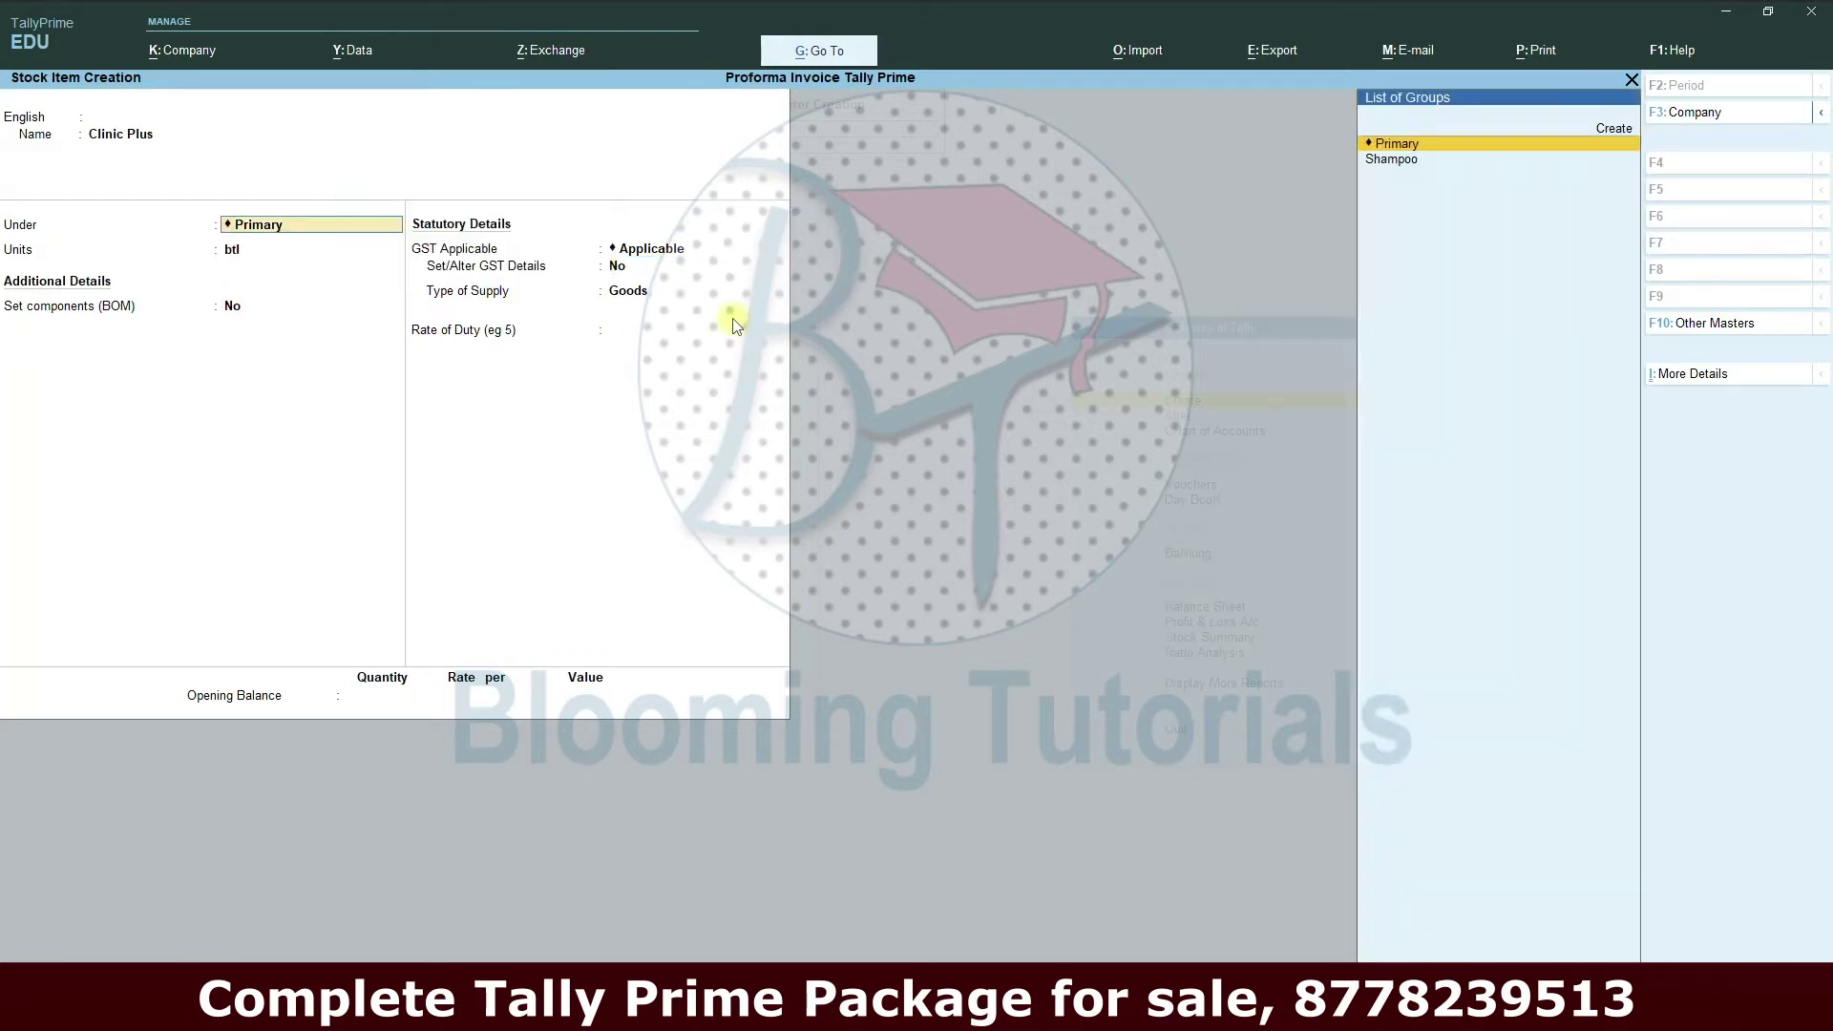
key("Down")
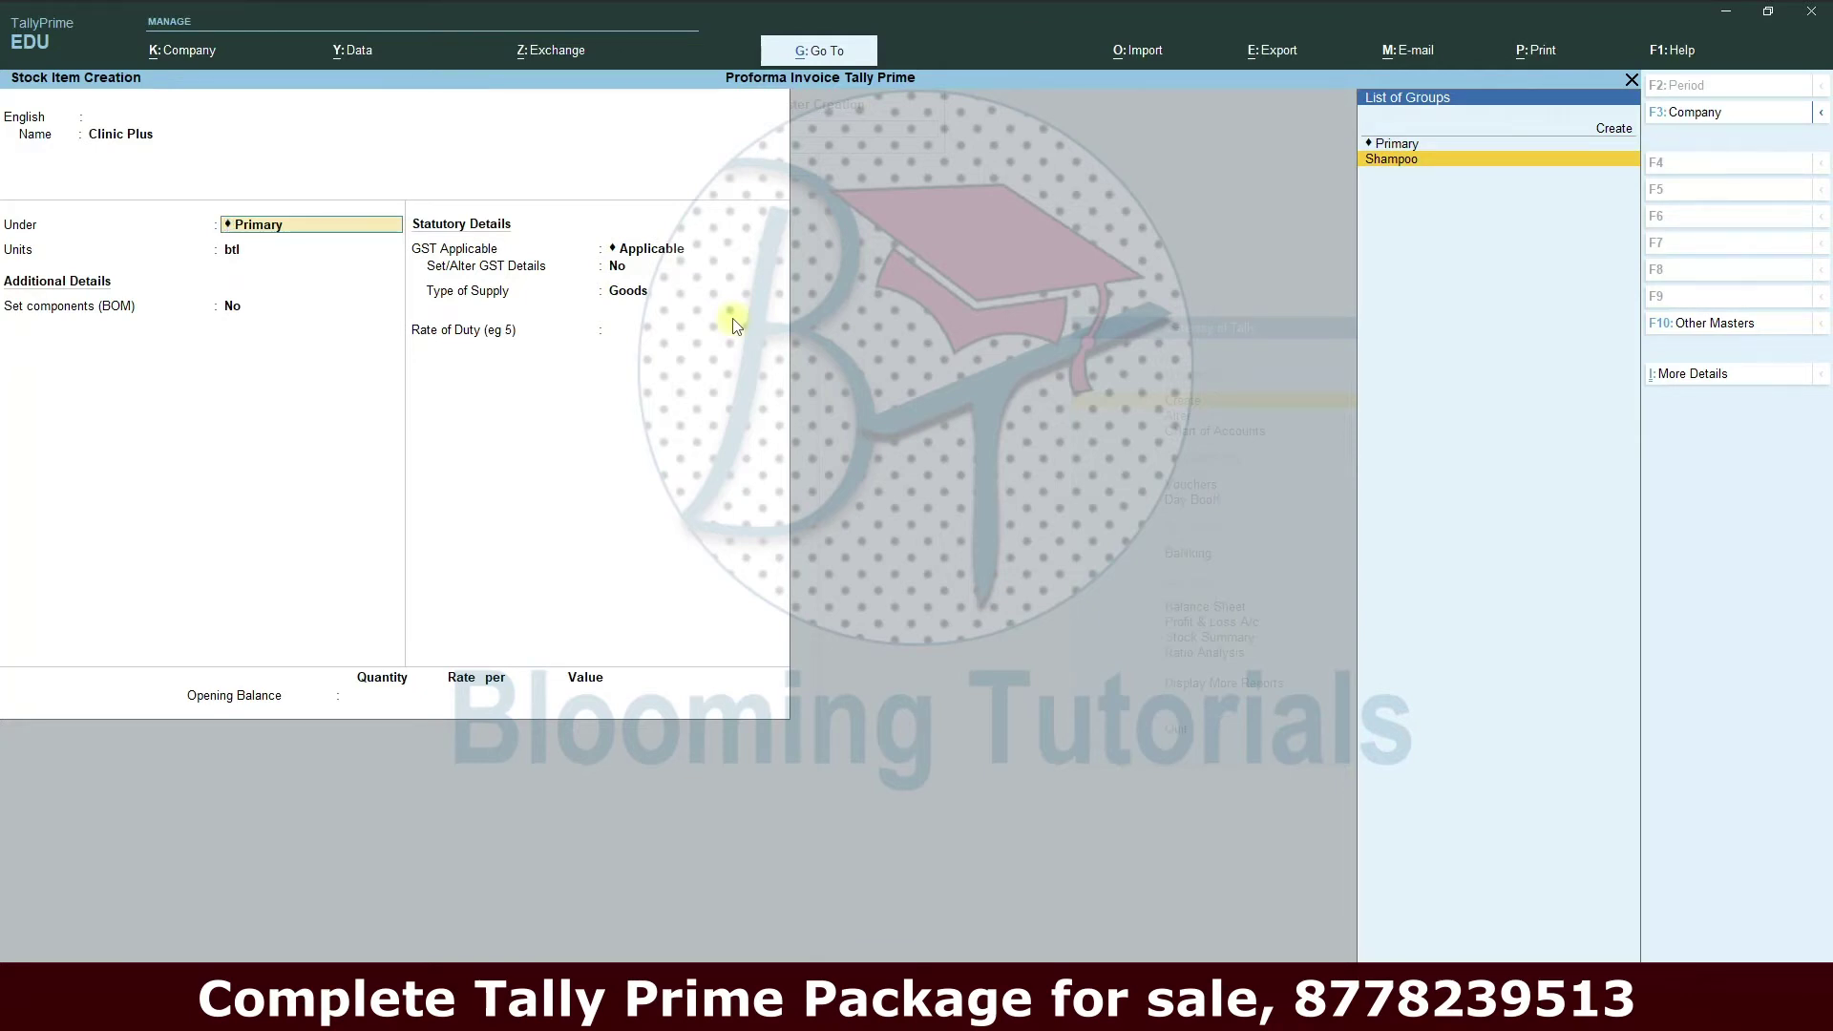
key("Return")
- Keep Clinic Plus's remaining details, with GST applicable, Goods as the supply type and a duty rate of 0, and save the item
key("Return")
key("Return")
key("Return")
key("Return")
key("Return")
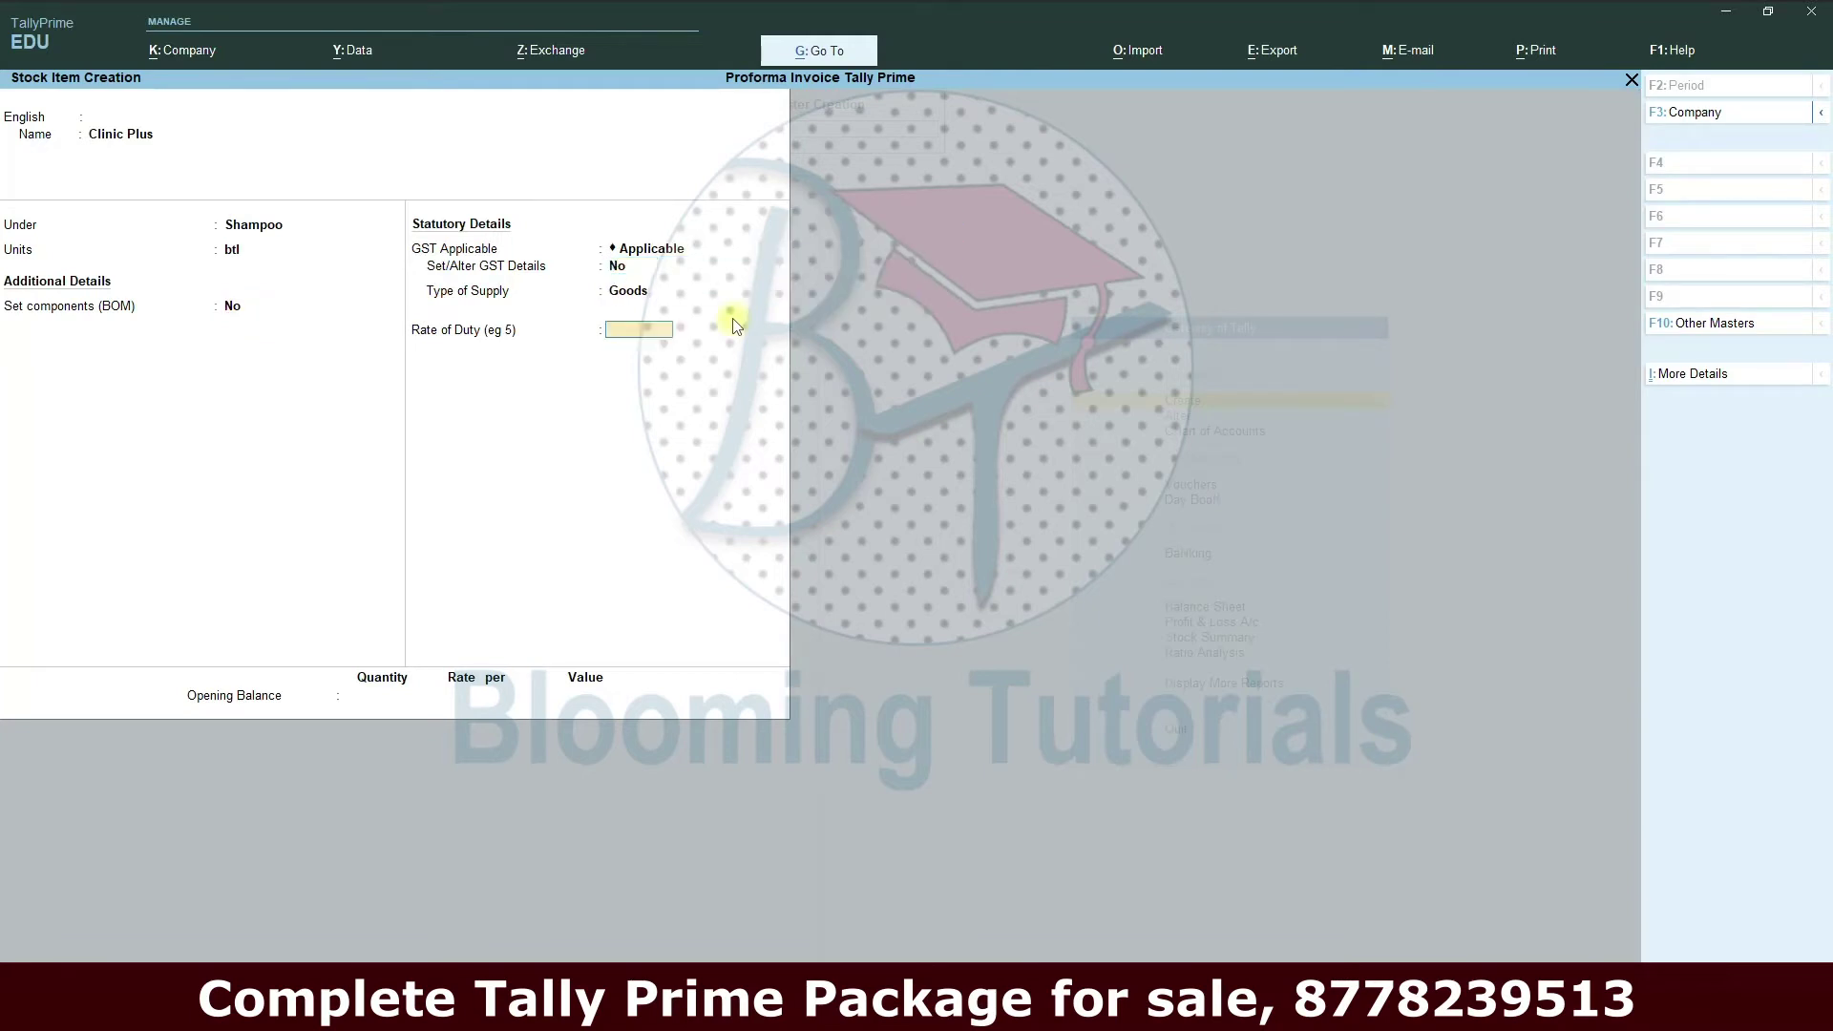
key("Return")
key("Return")
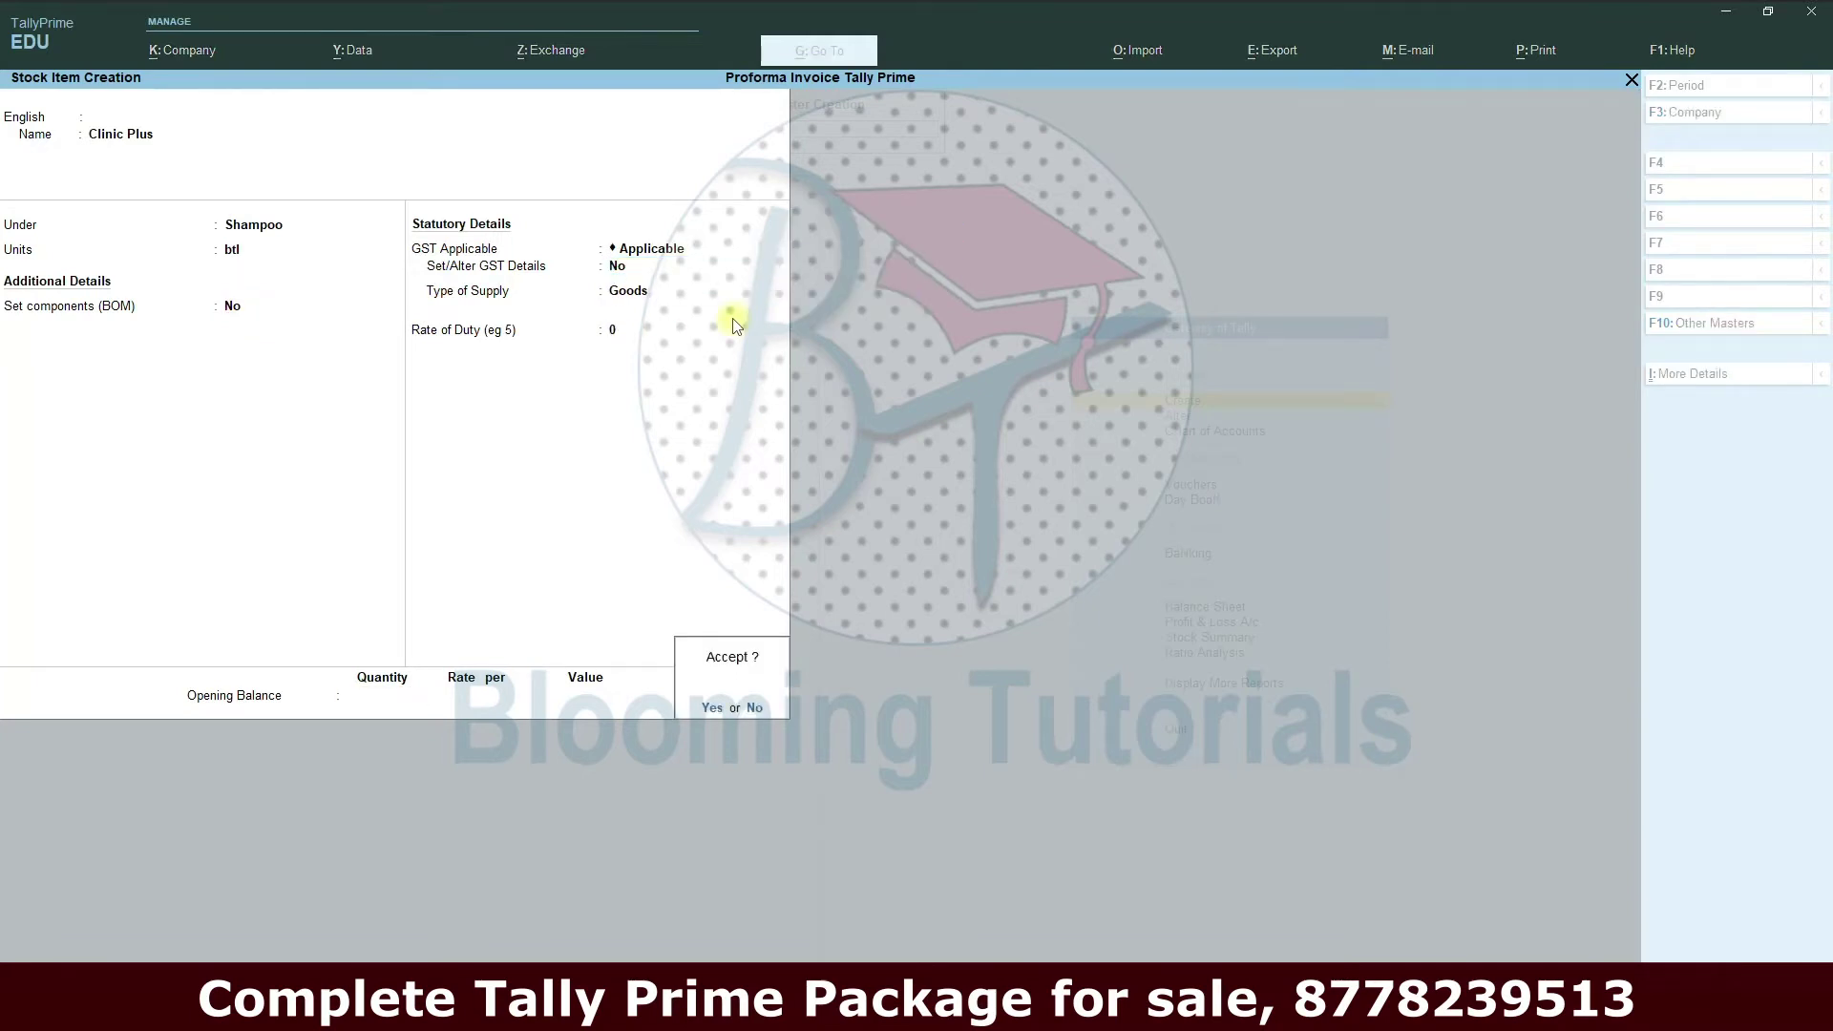
key("Return")
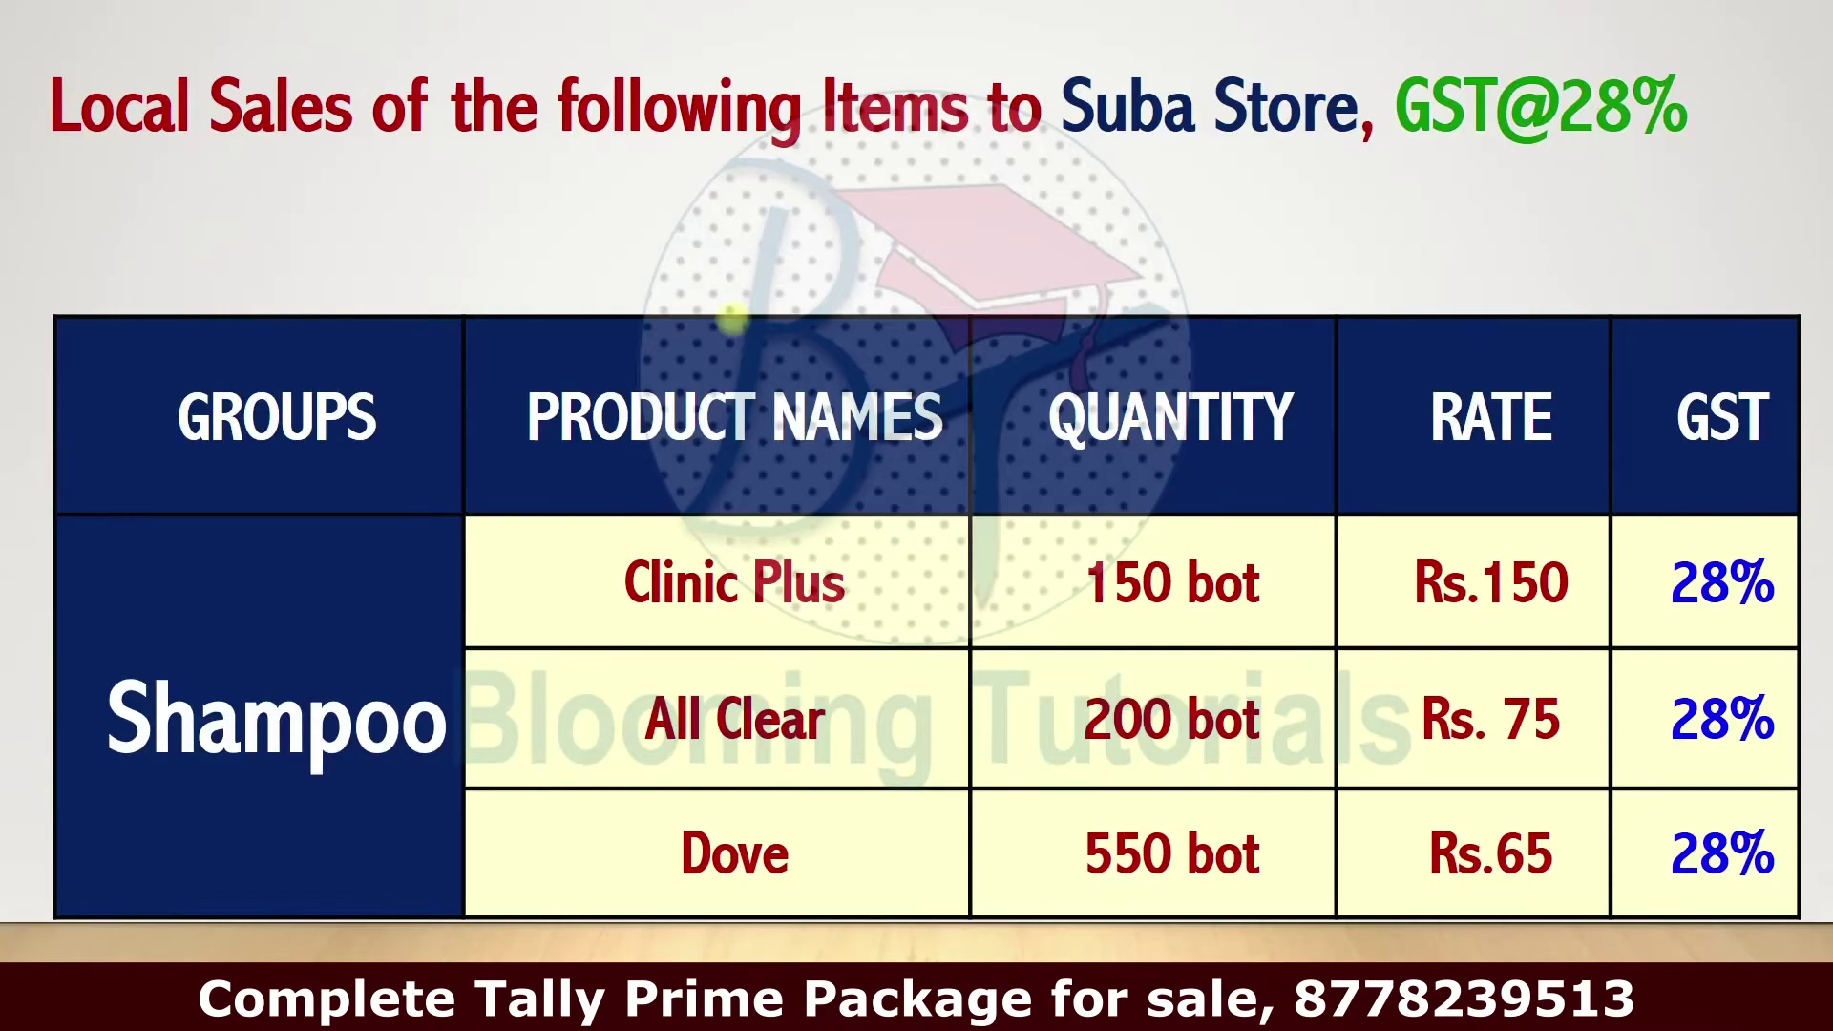
- Create the stock item All Clear under the Shampoo group with btl as its unit
key("alt+Tab")
type("All Clear")
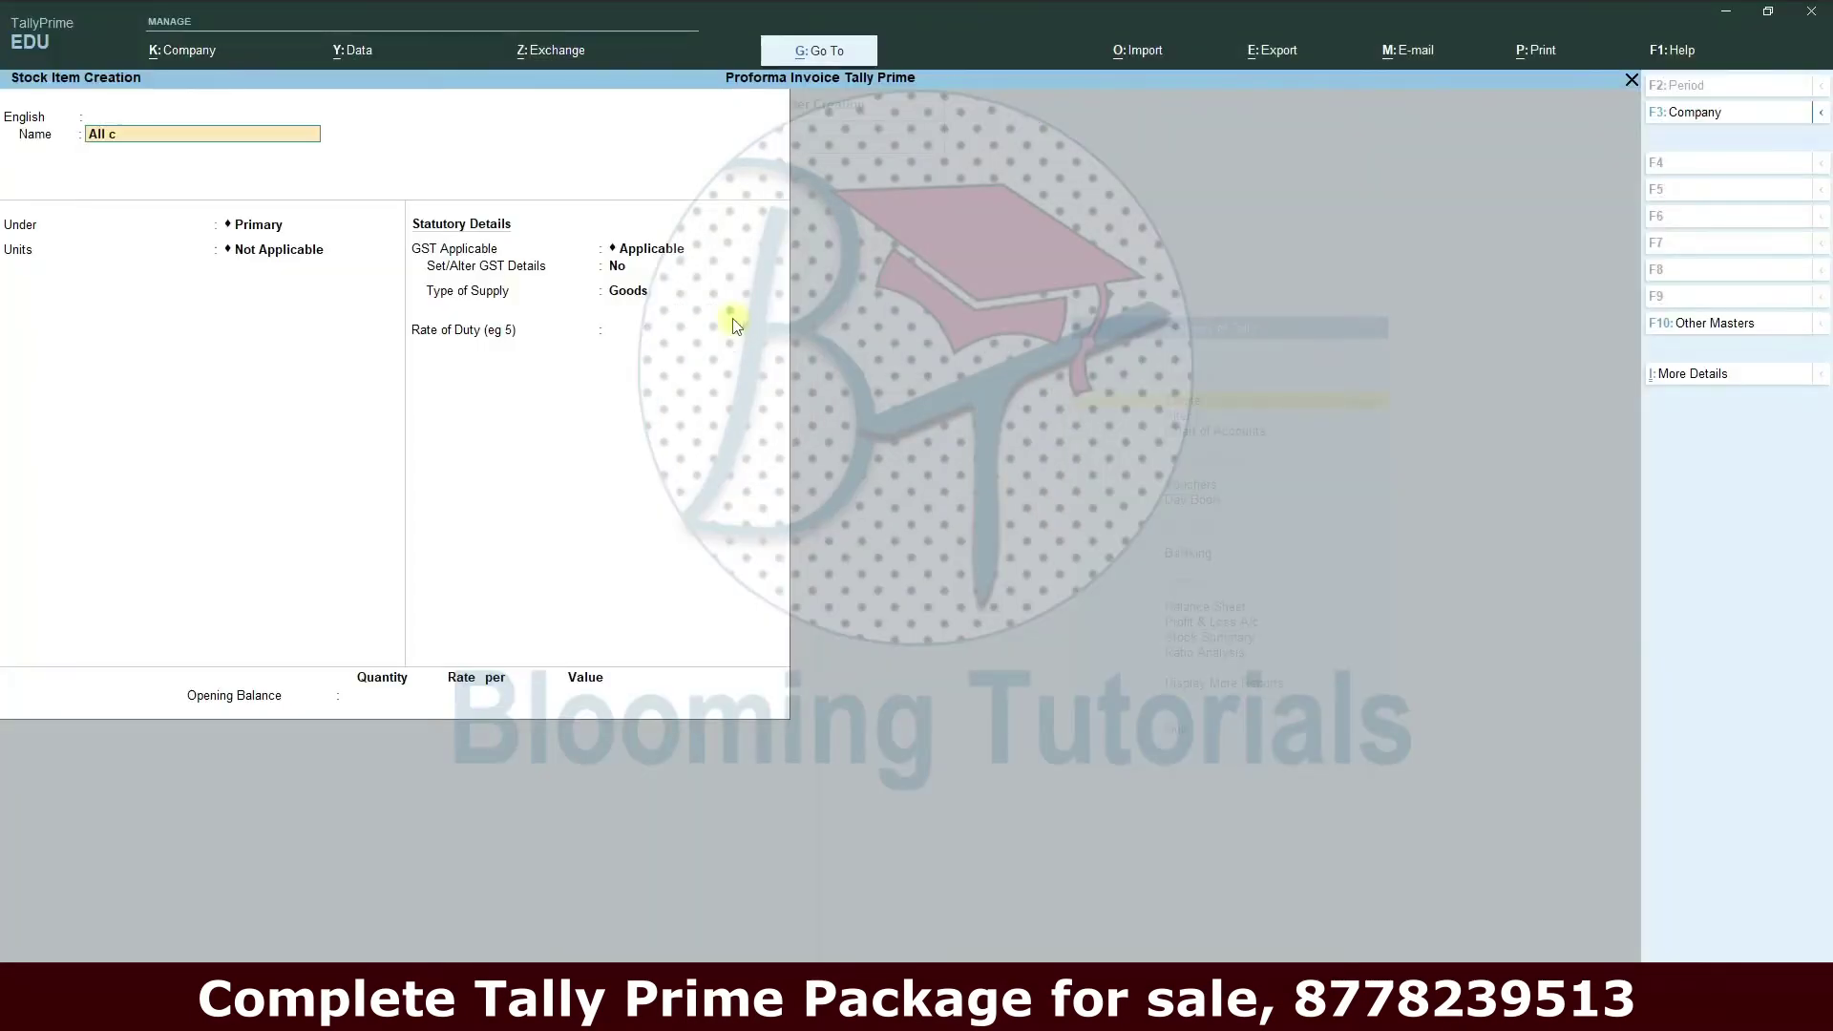
key("Return")
key("Return")
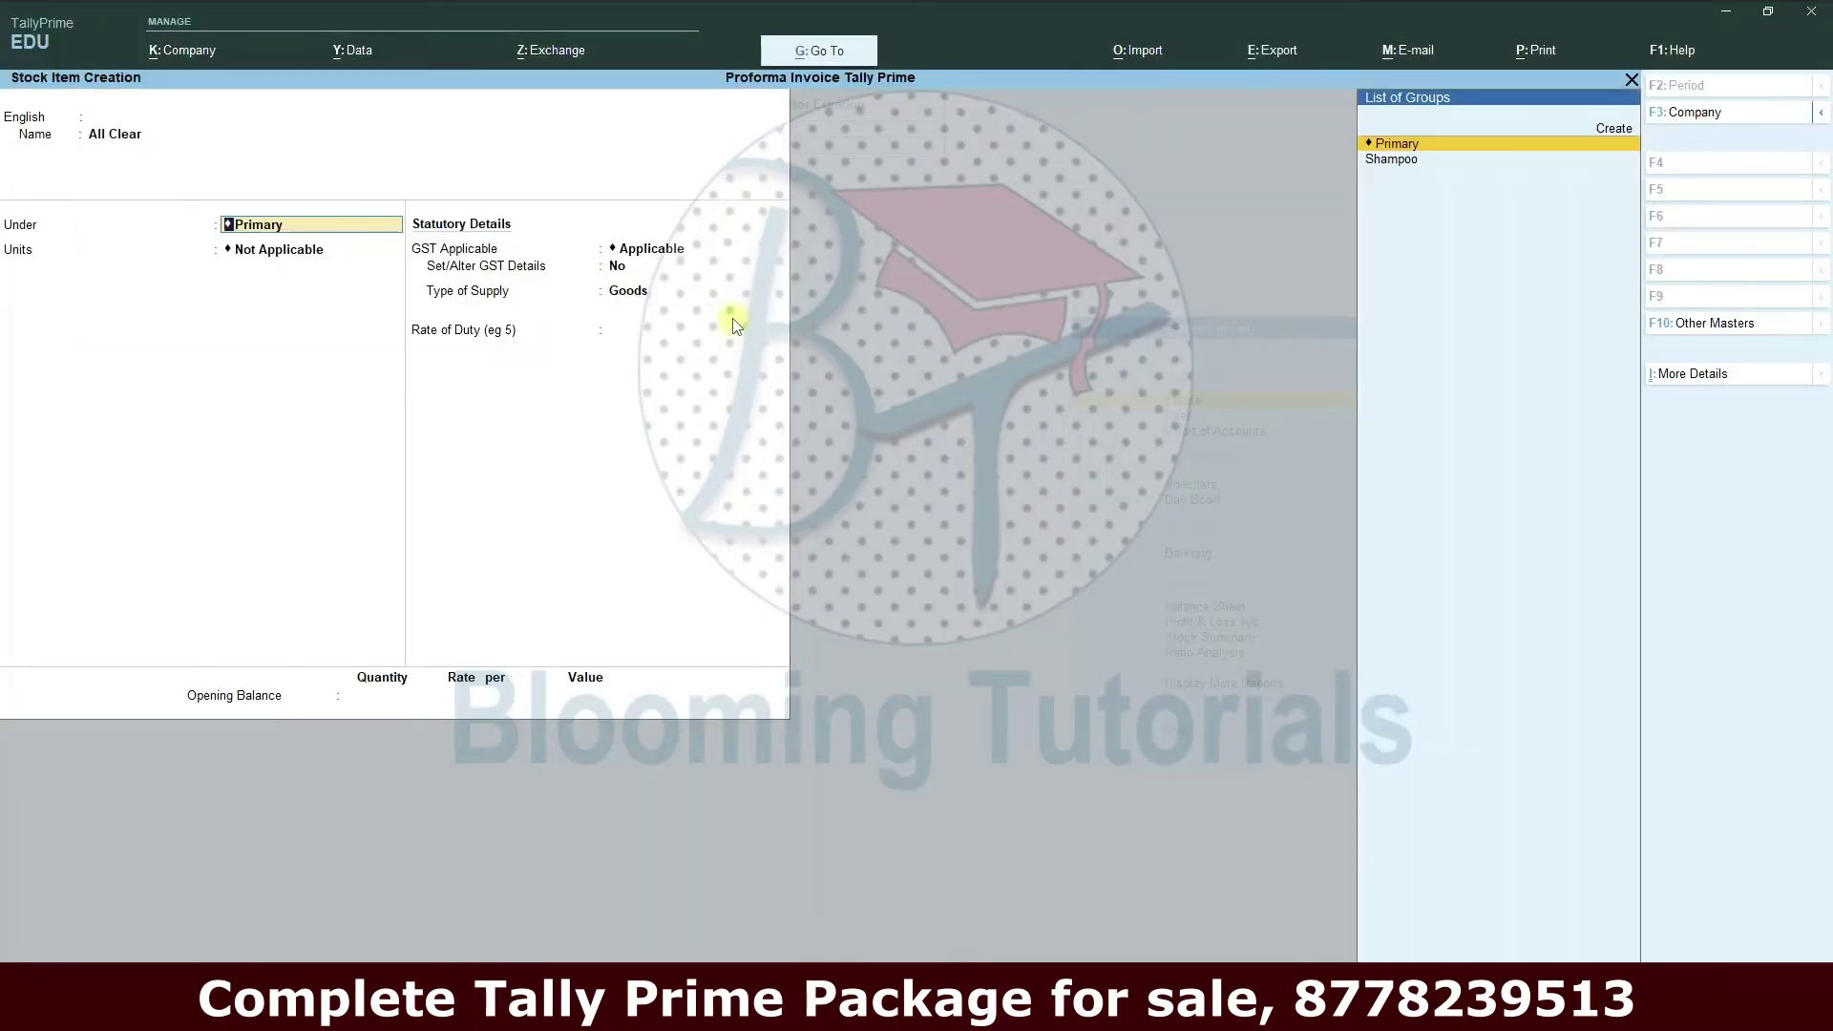
key("Down")
key("Return")
key("Down")
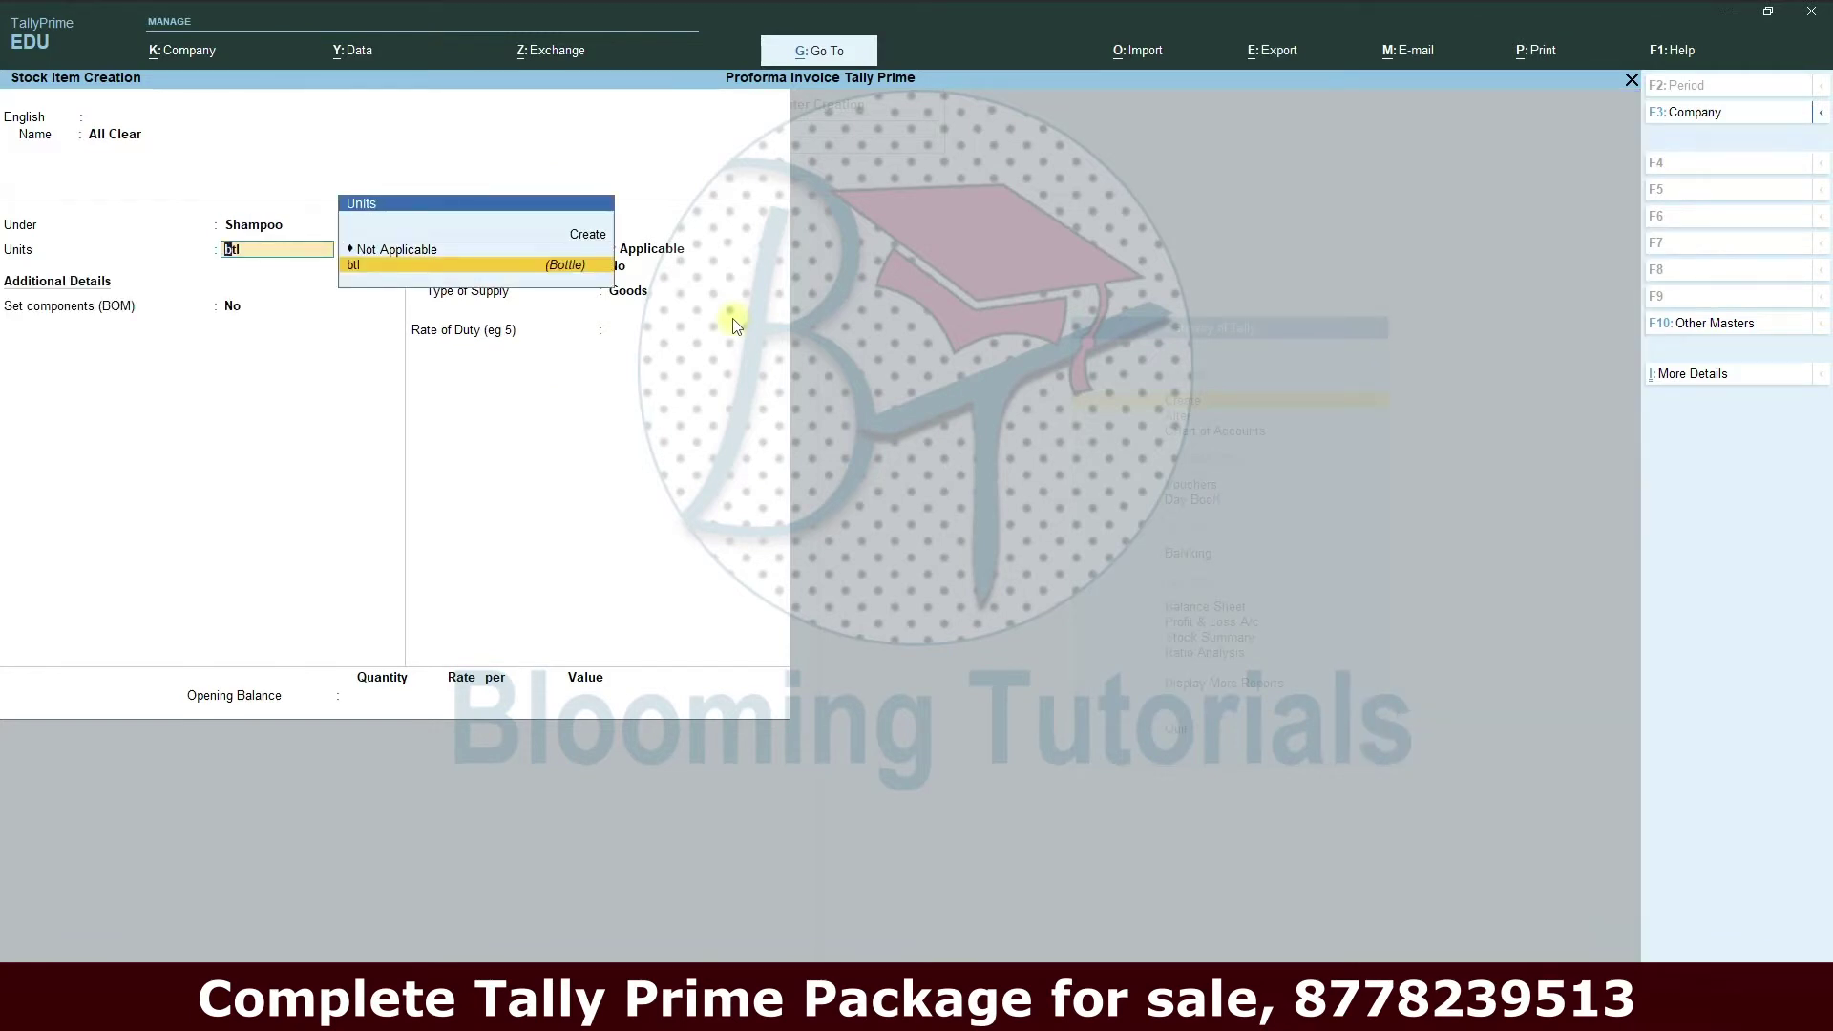
key("Return")
key("ctrl")
key("ctrl+a")
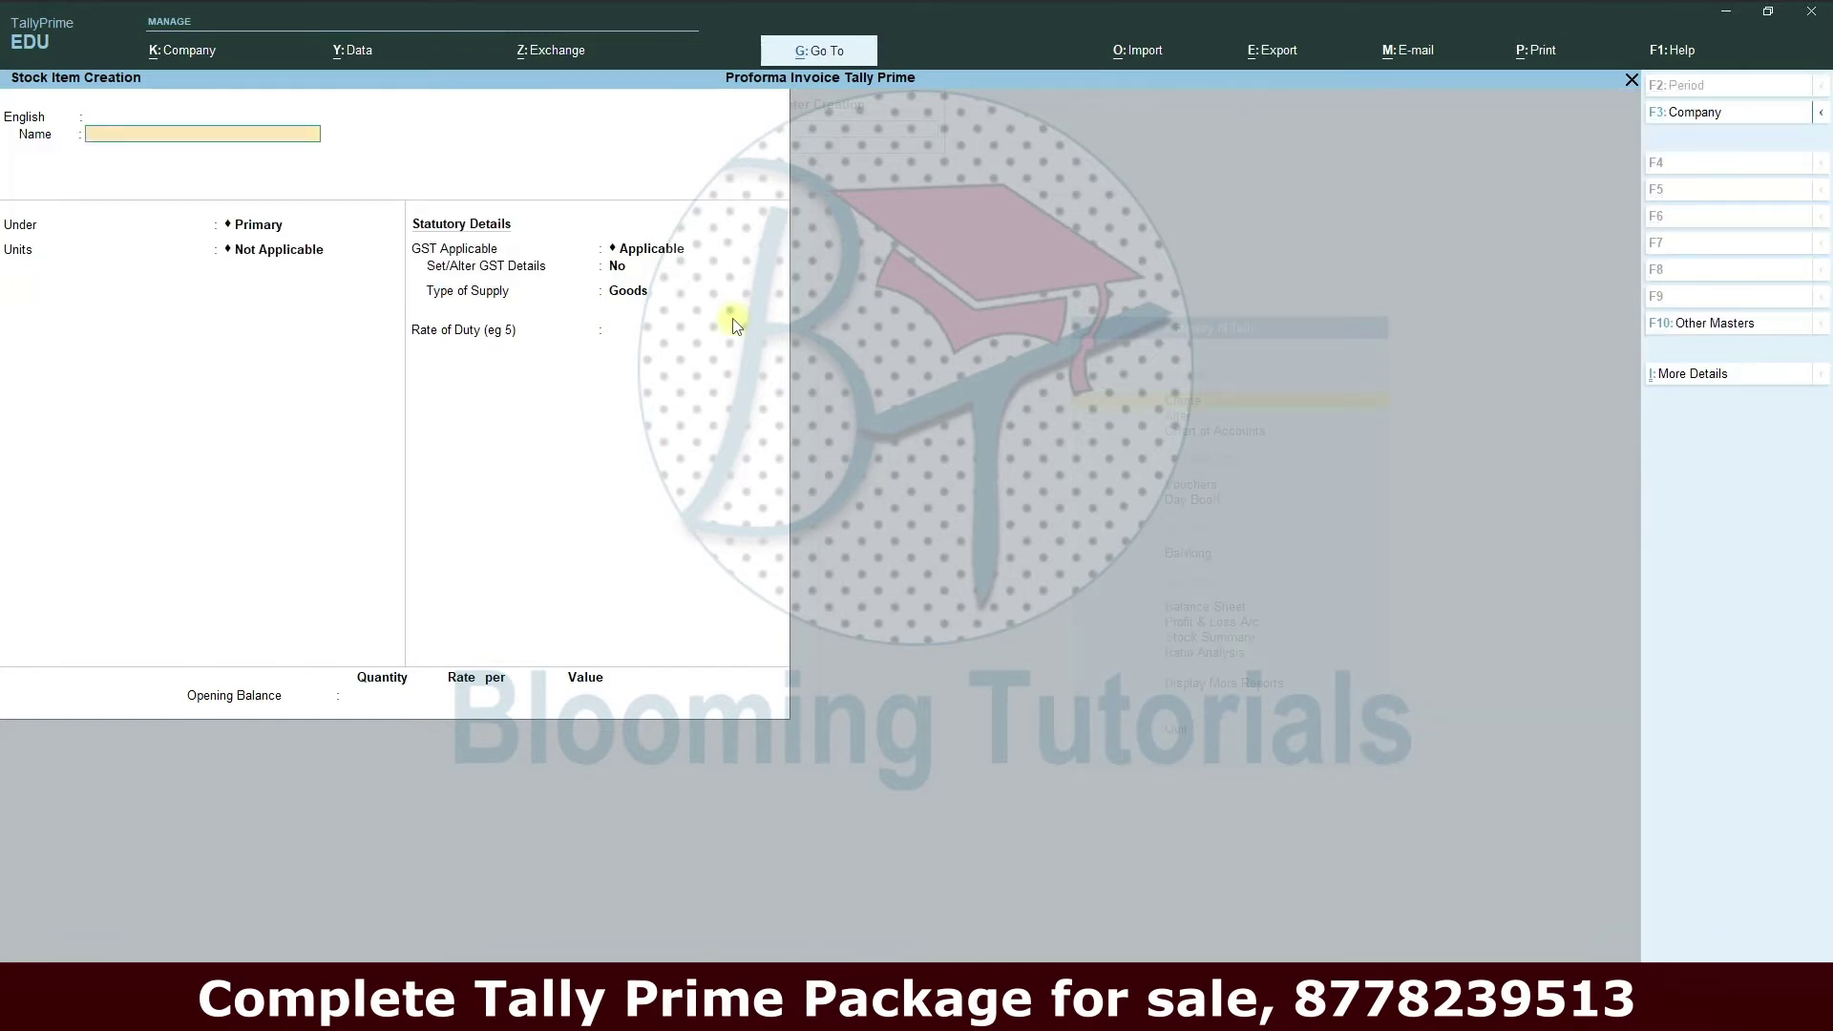
- Create the stock item Dove under the Shampoo group with btl as its unit
type("Dove")
key("Return")
key("Return")
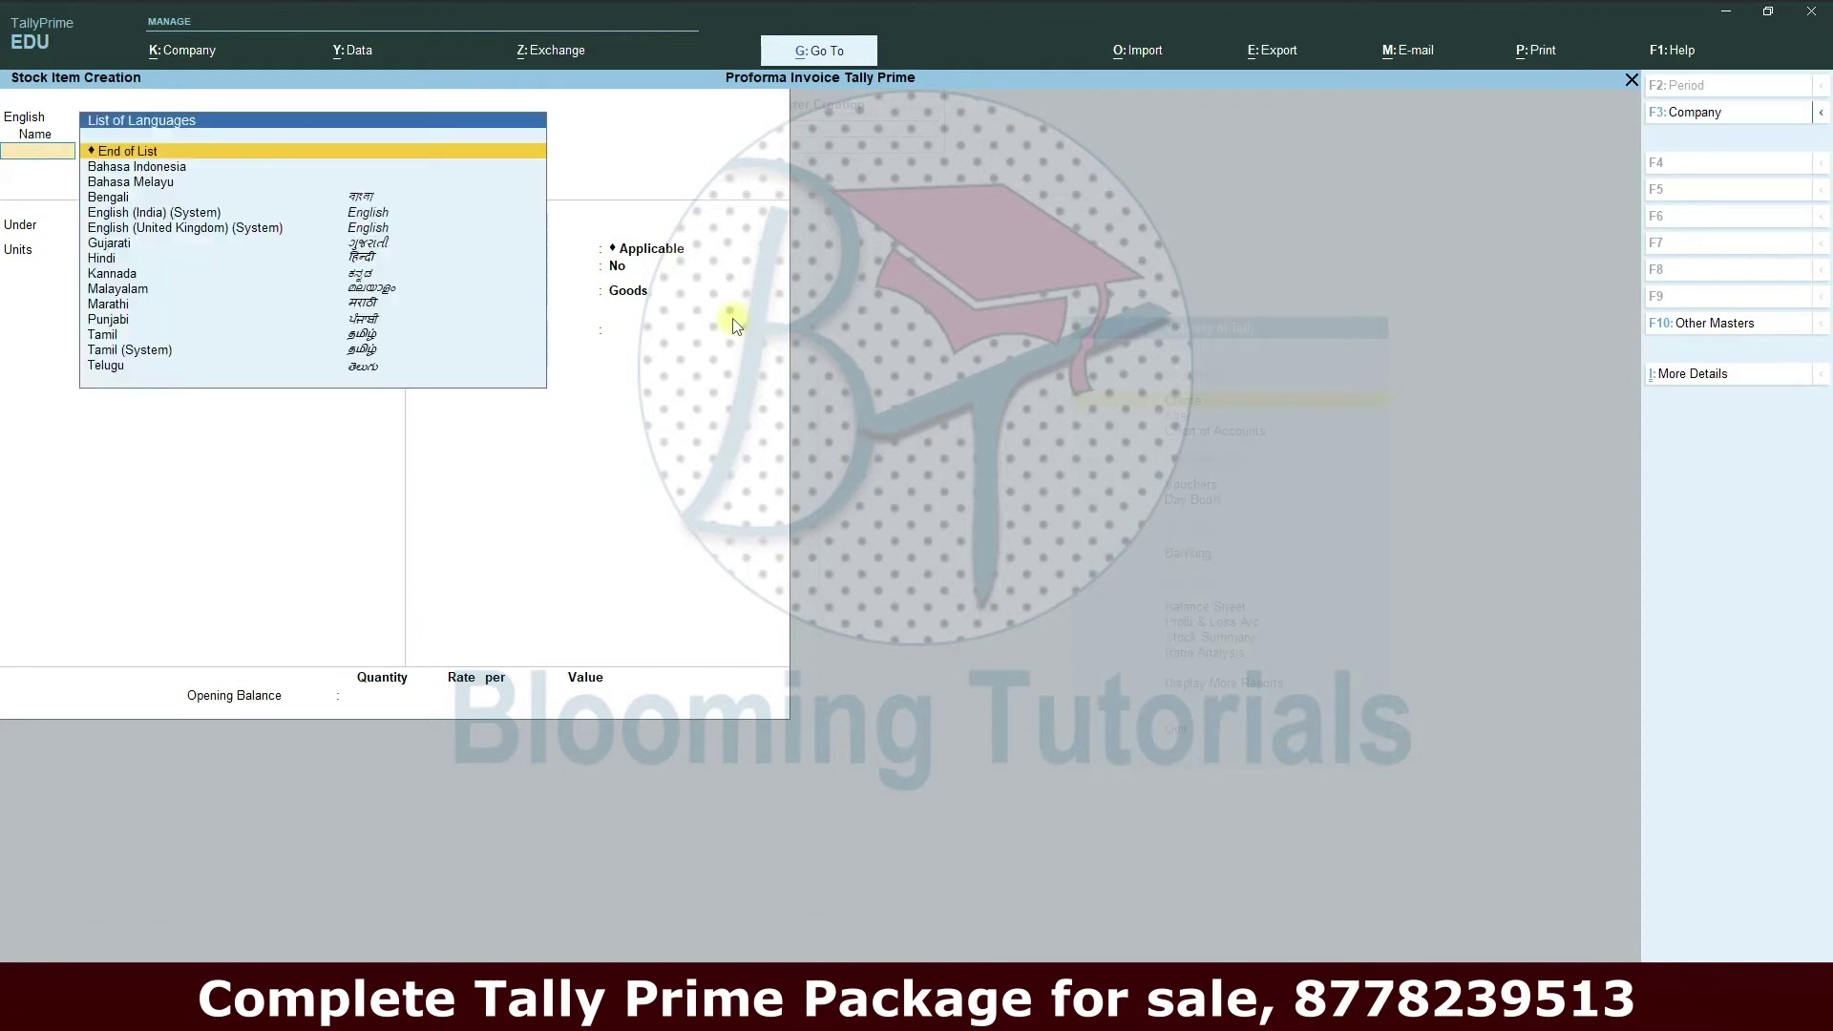
key("Return")
type("s")
key("Return")
type("btl")
key("Return")
key("ctrl+a")
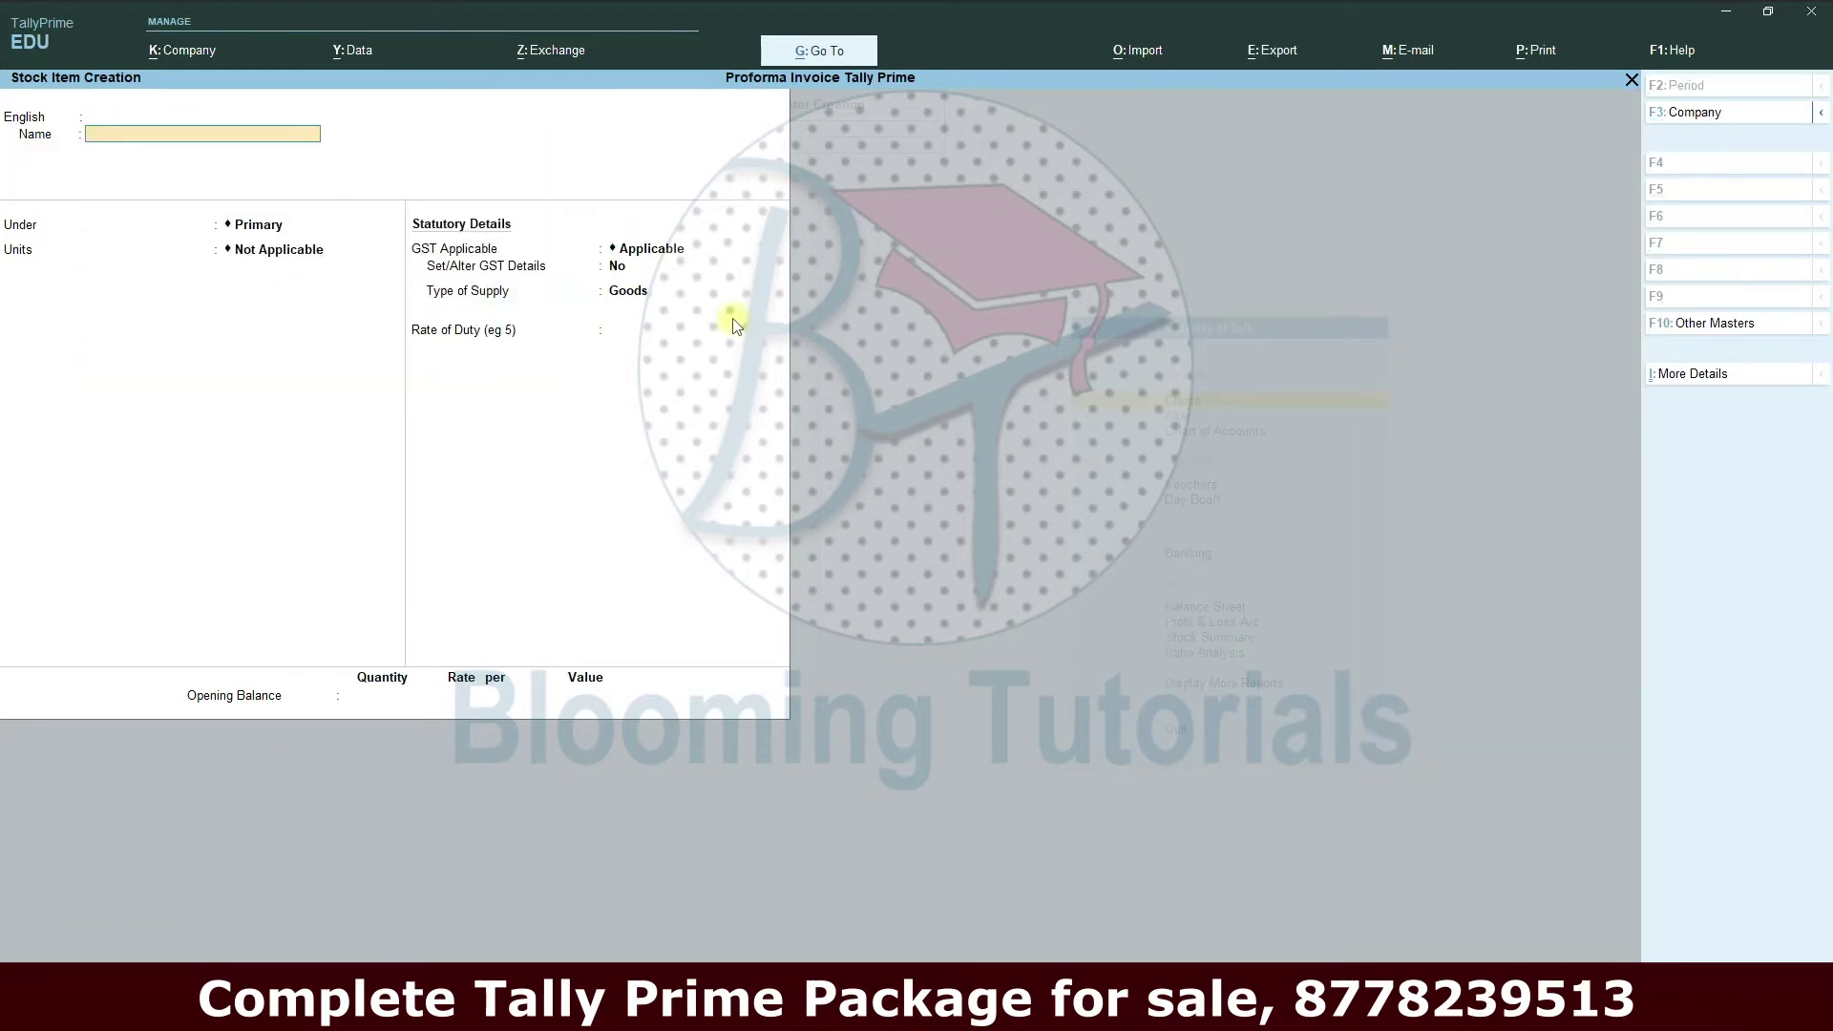
- Leave stock item creation and open the creation form for a new ledger
key("Escape")
key("Return")
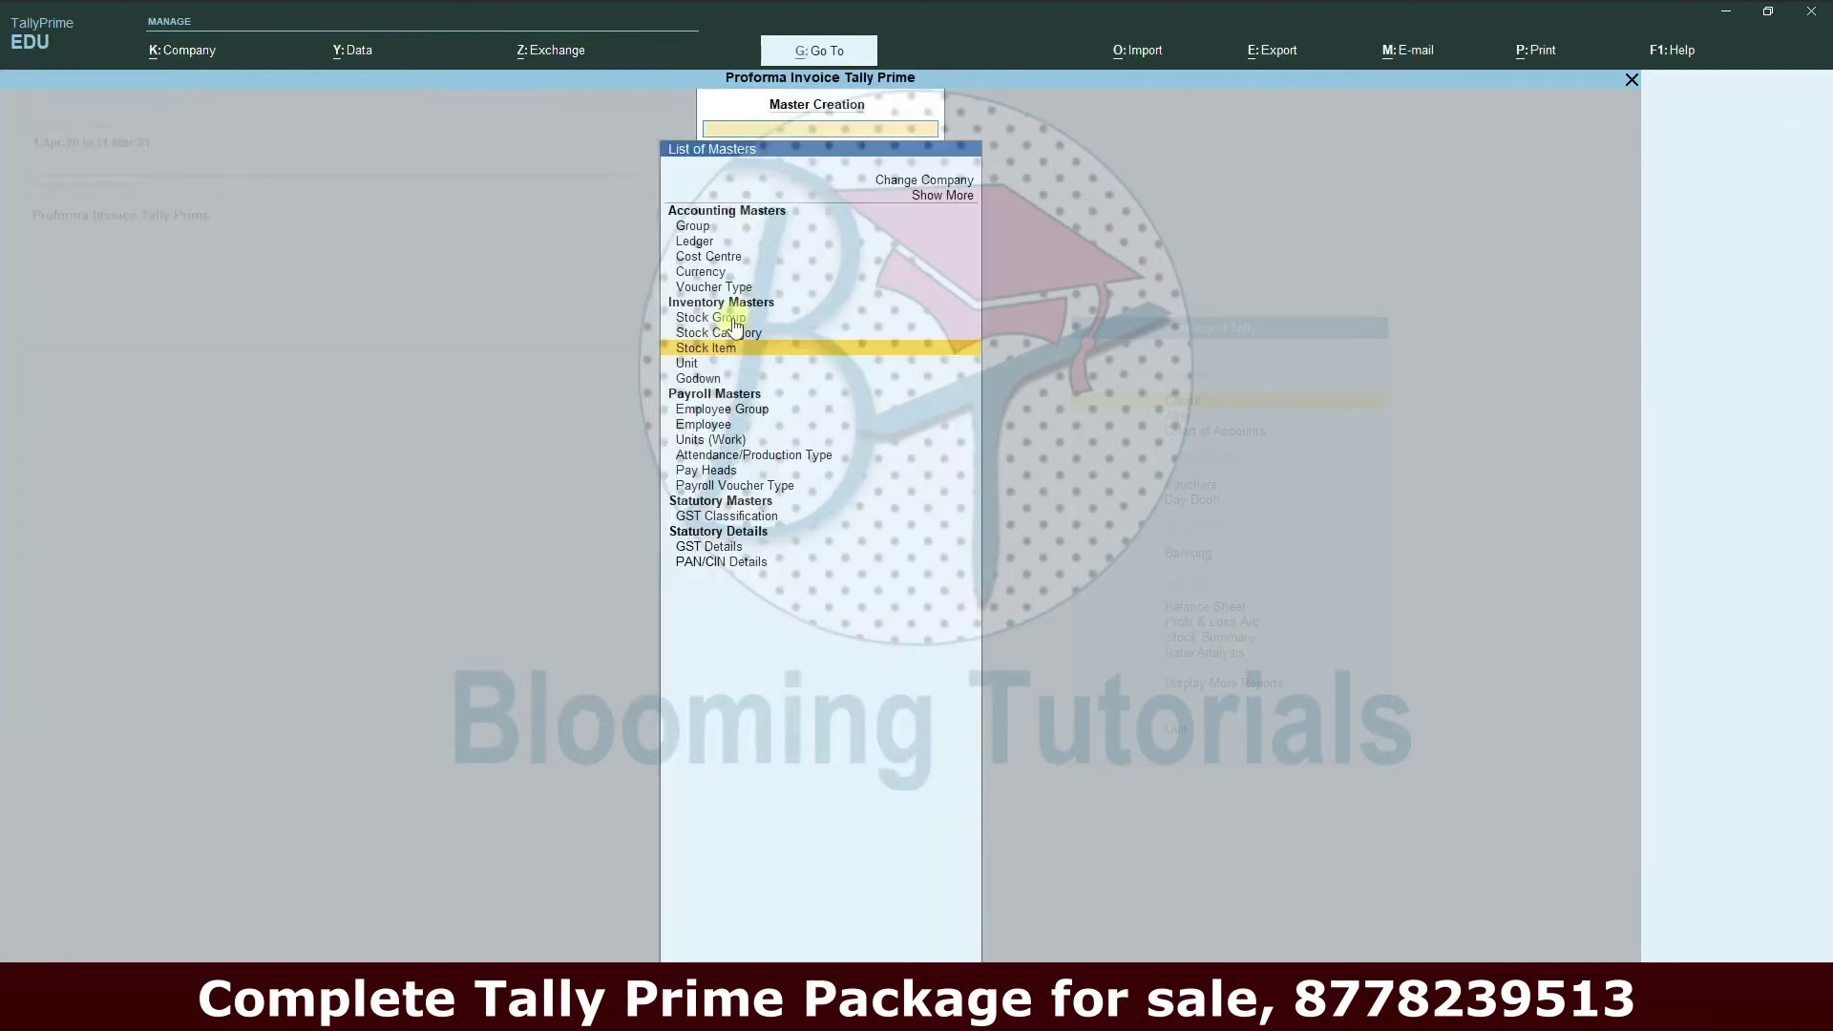
key("Up")
key("Up")
key("Up")
key("Up")
key("Up")
key("Up")
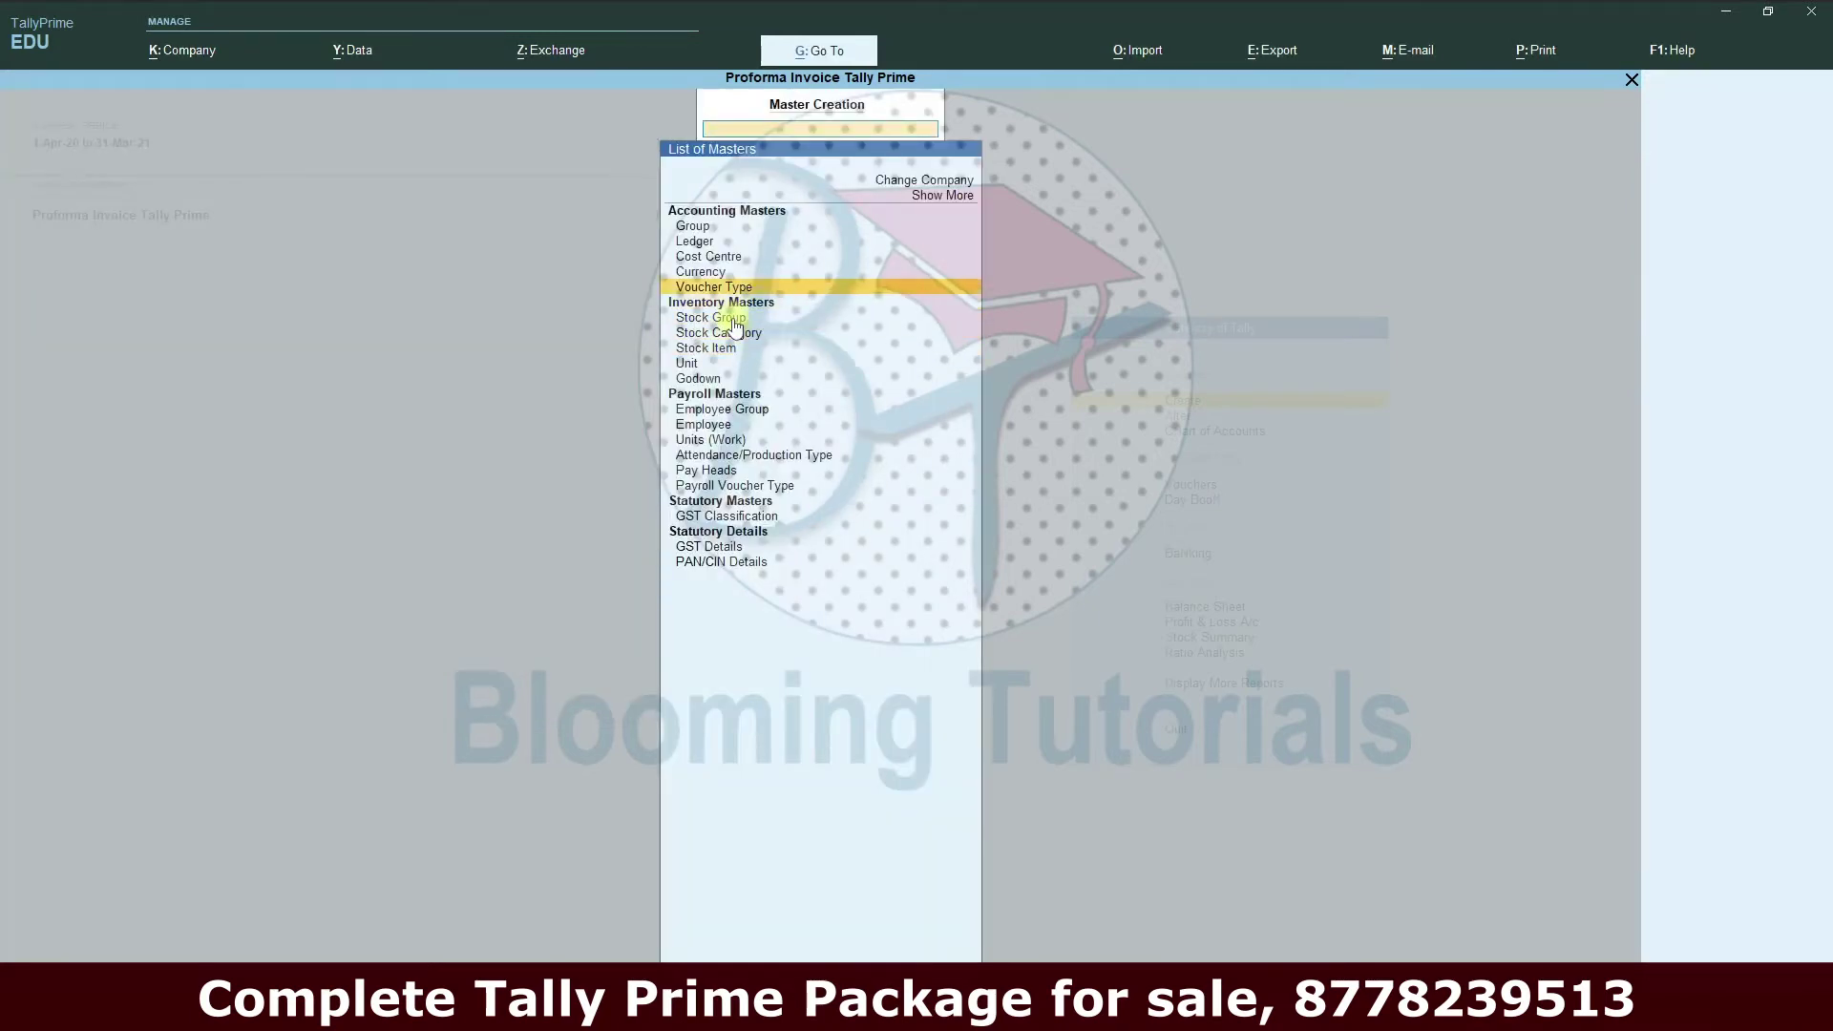
key("Return")
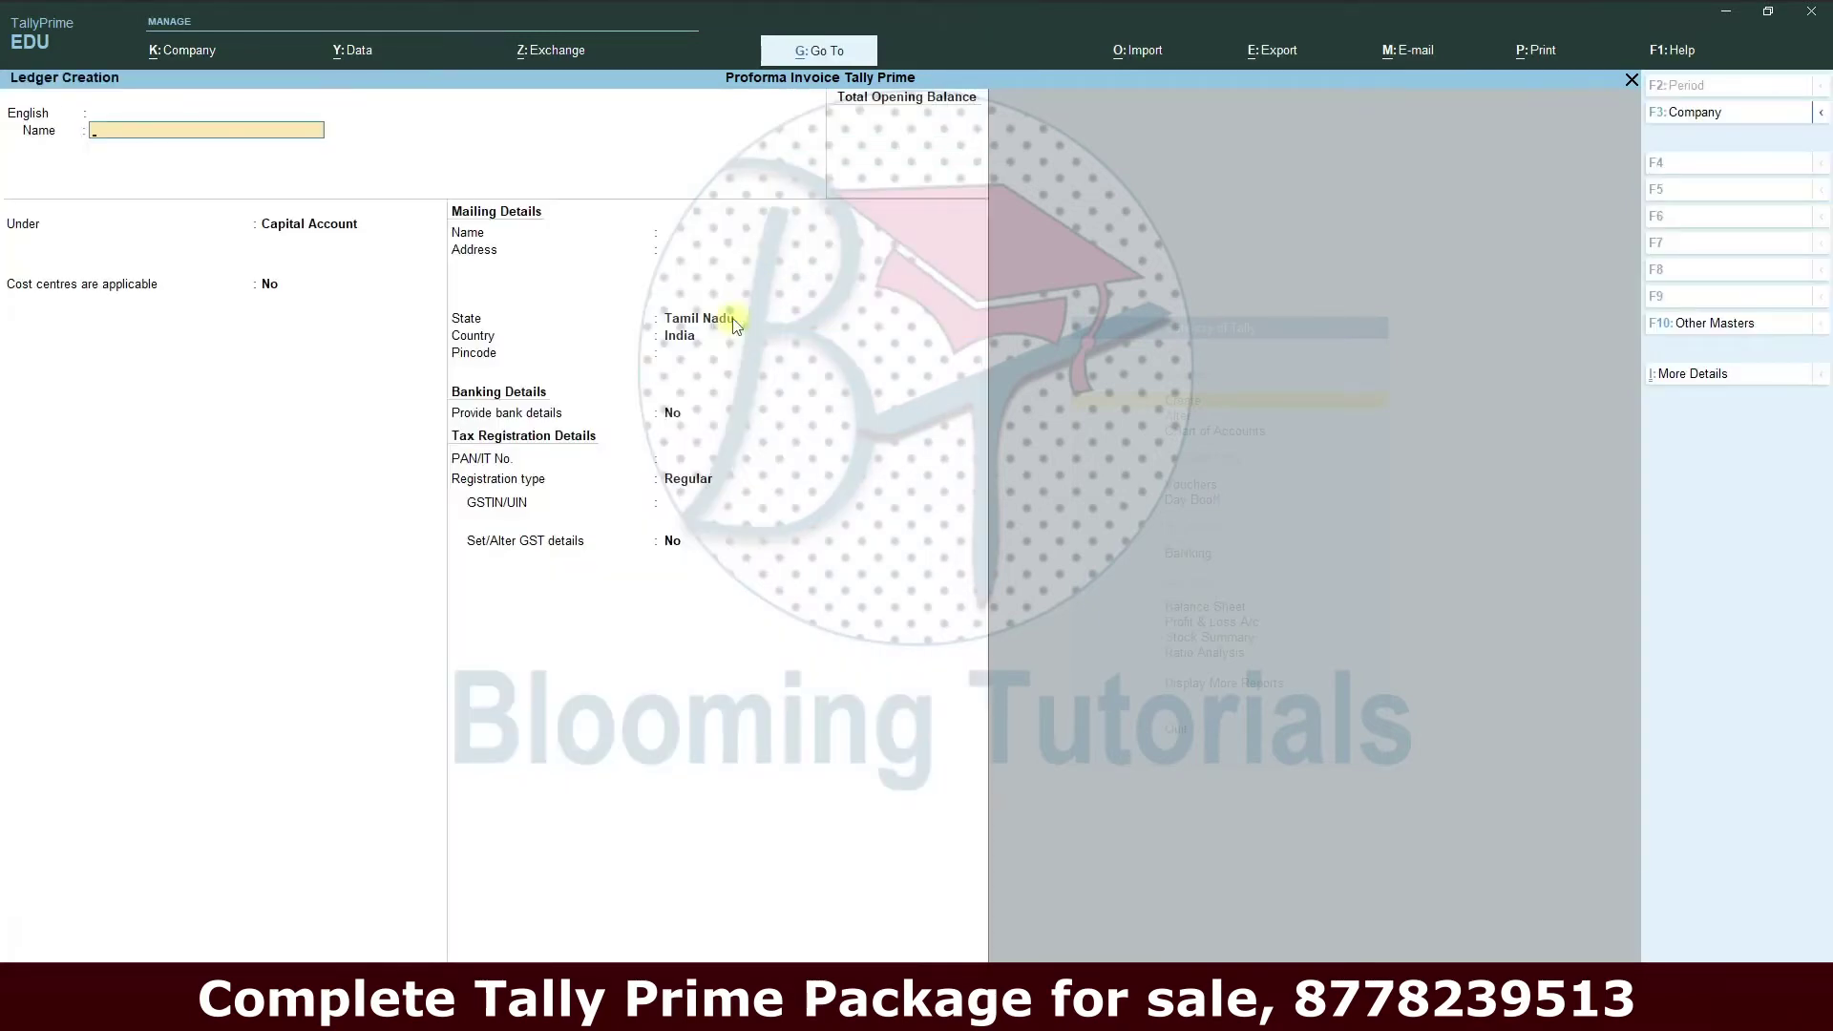
- Name the new ledger Sales and place it under Sales Accounts
type("Sales")
key("Return")
type("Sa")
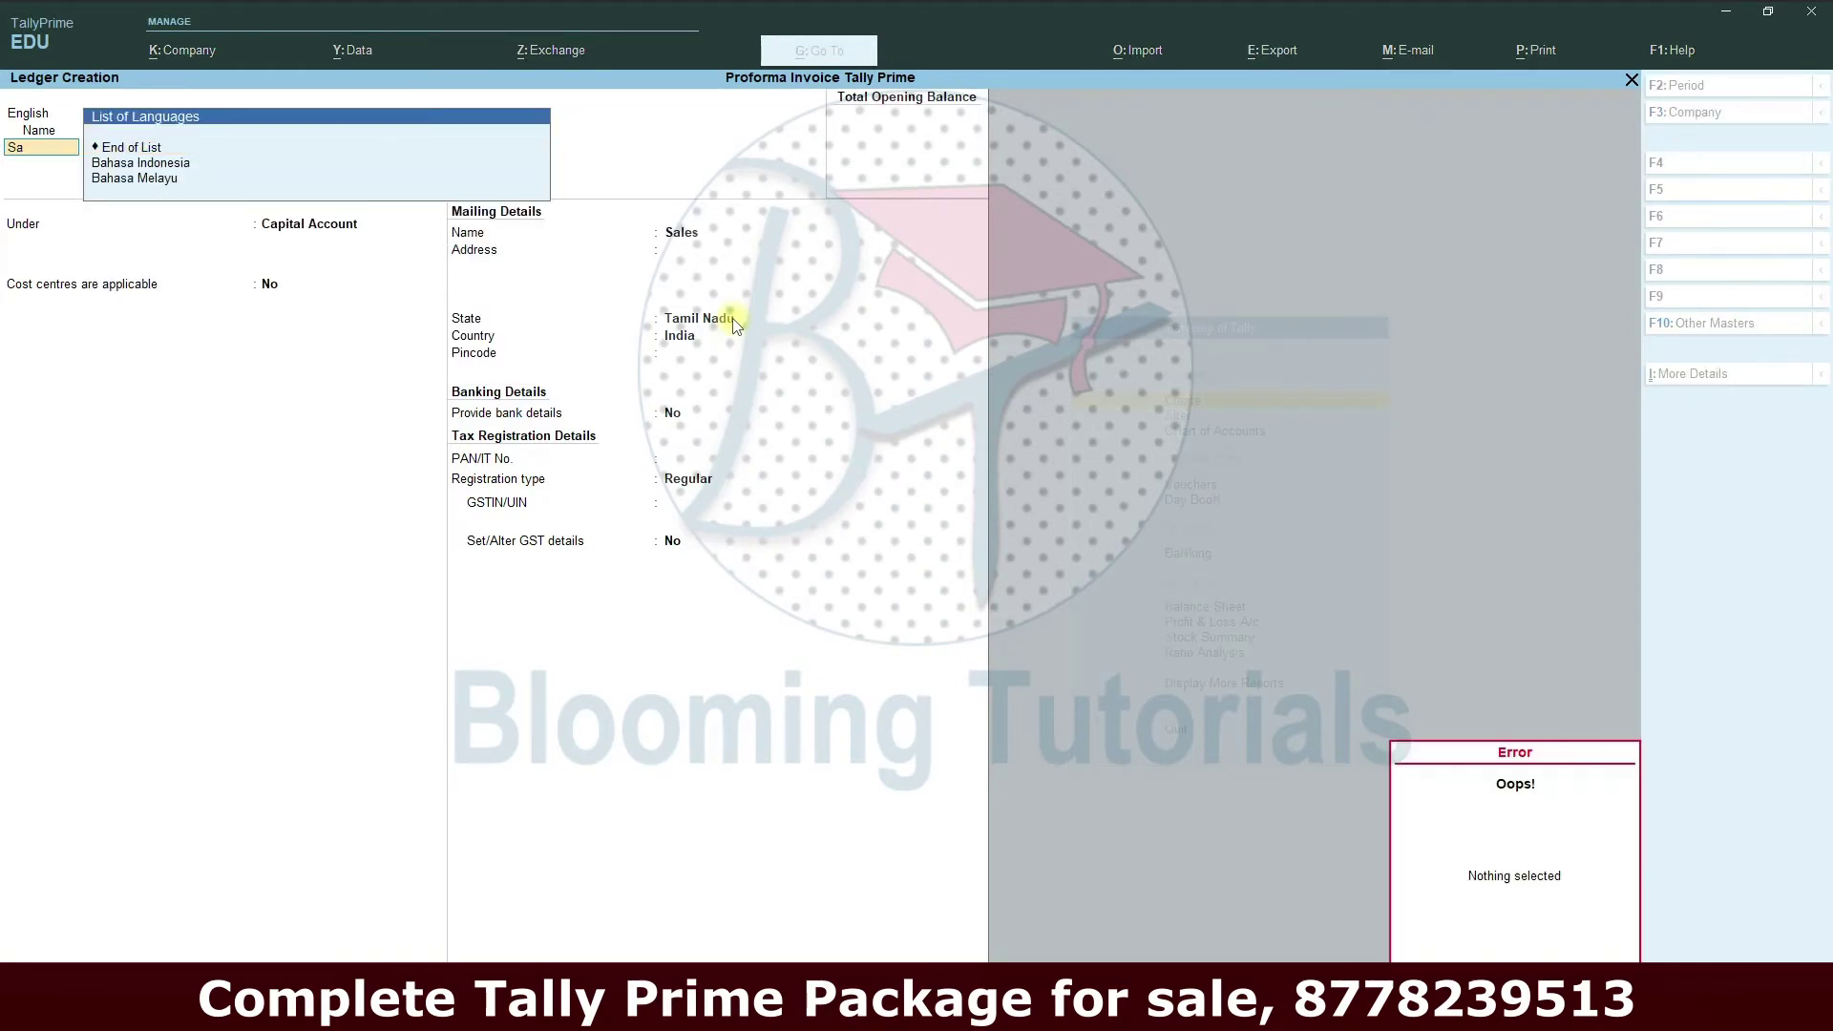
key("BackSpace")
key("BackSpace")
key("Return")
key("Return")
key("BackSpace")
type("Sa")
key("Return")
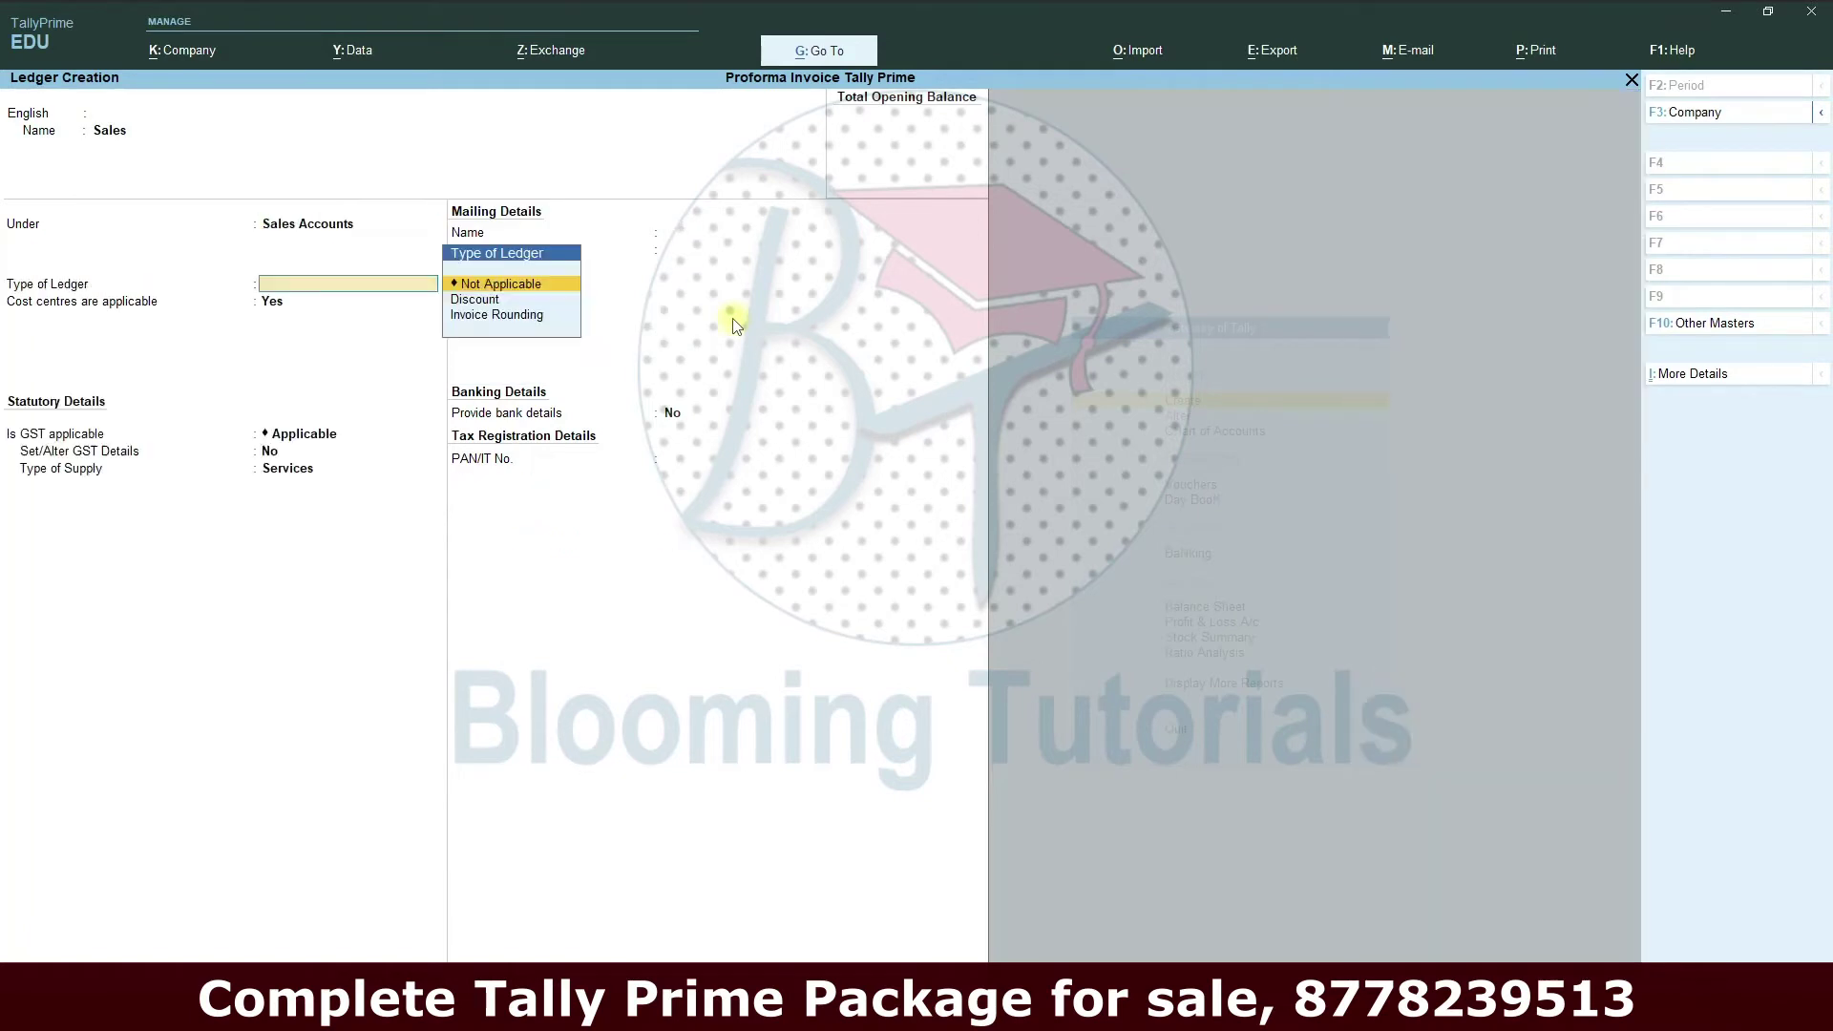
- Set the Sales ledger type to Not Applicable, cost centres to No and GST to Applicable
key("Return")
key("Return")
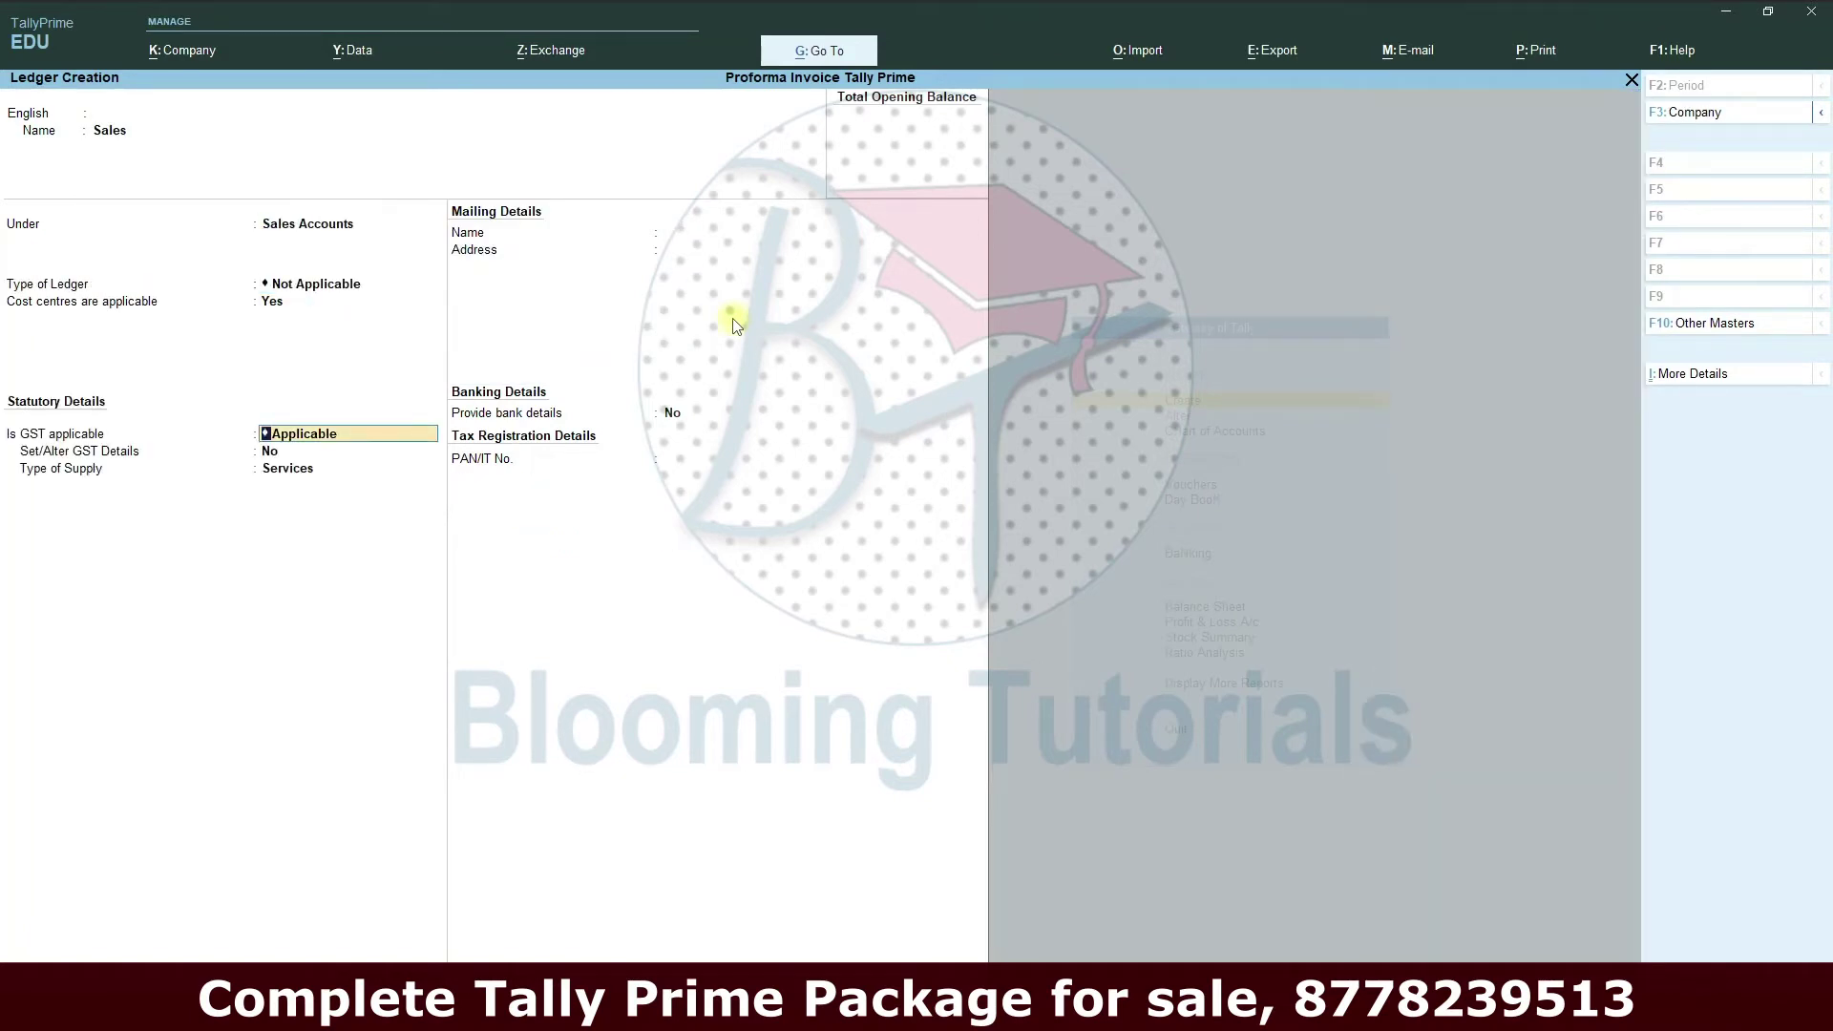
key("BackSpace")
key("n")
key("Return")
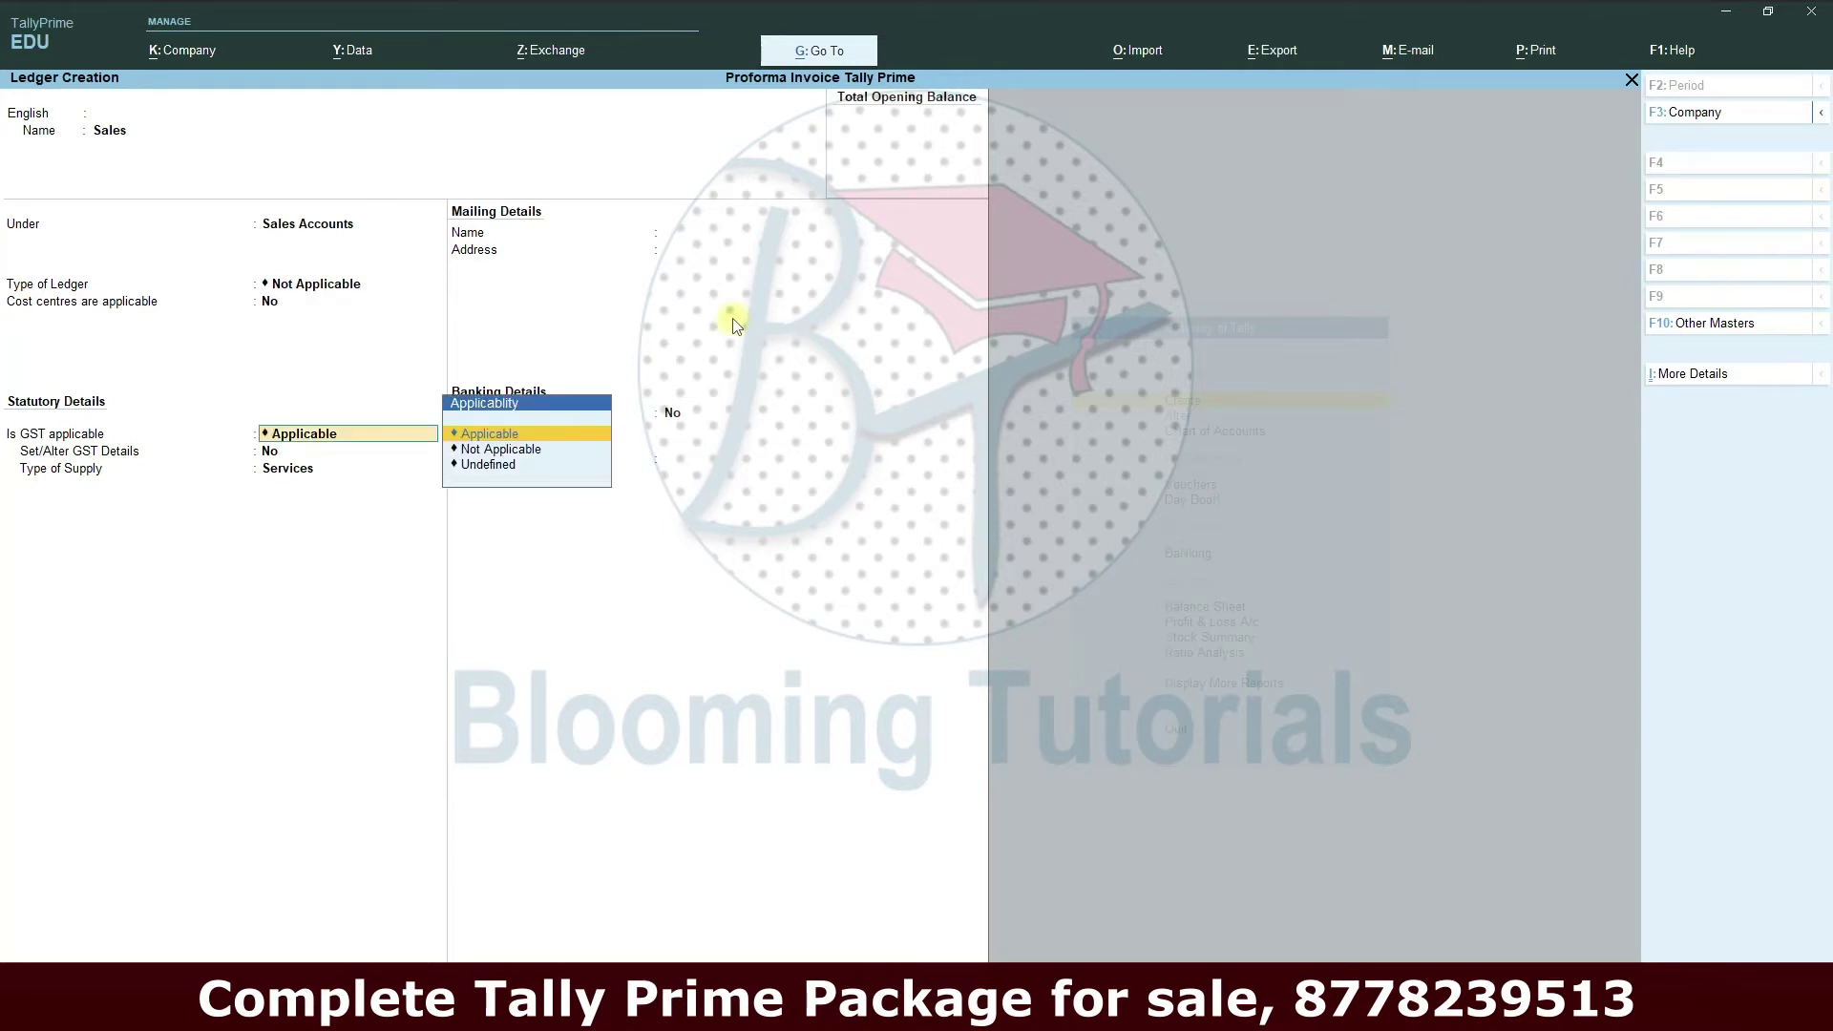
key("Return")
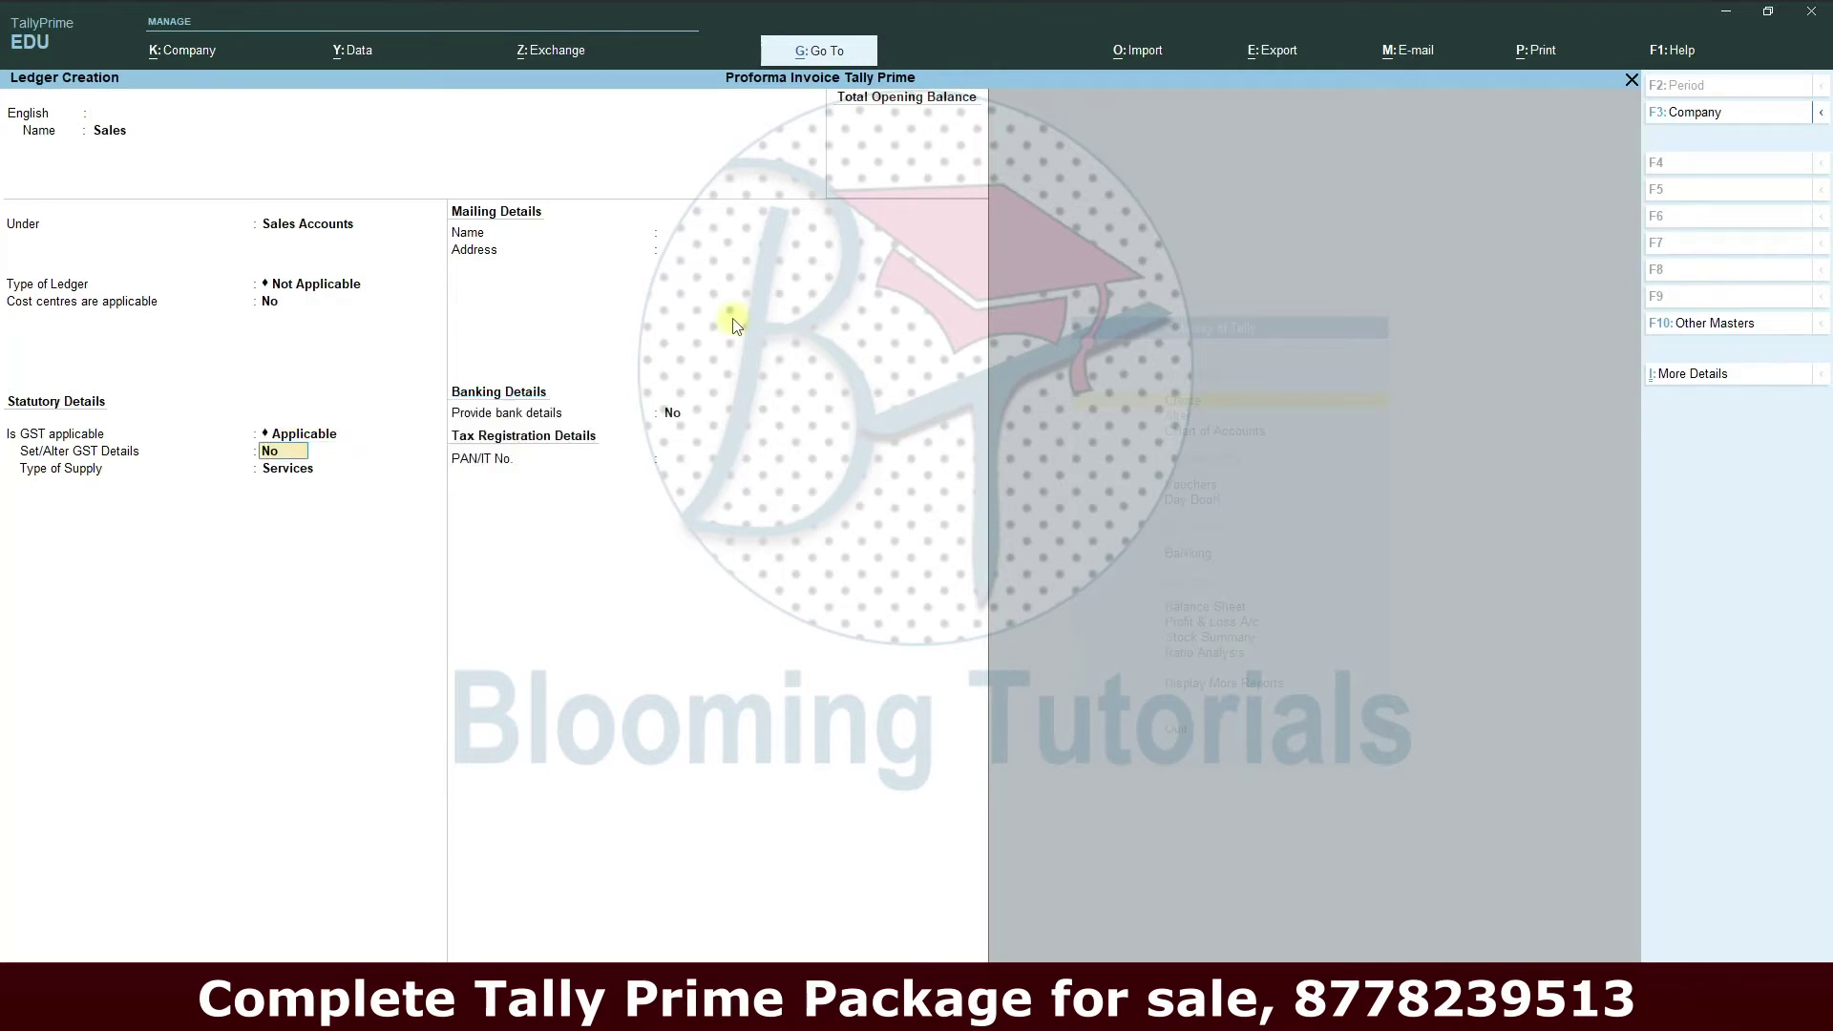
- Enable GST details for the Sales ledger and set the nature of transaction to Sales Taxable
key("y")
key("Return")
key("Return")
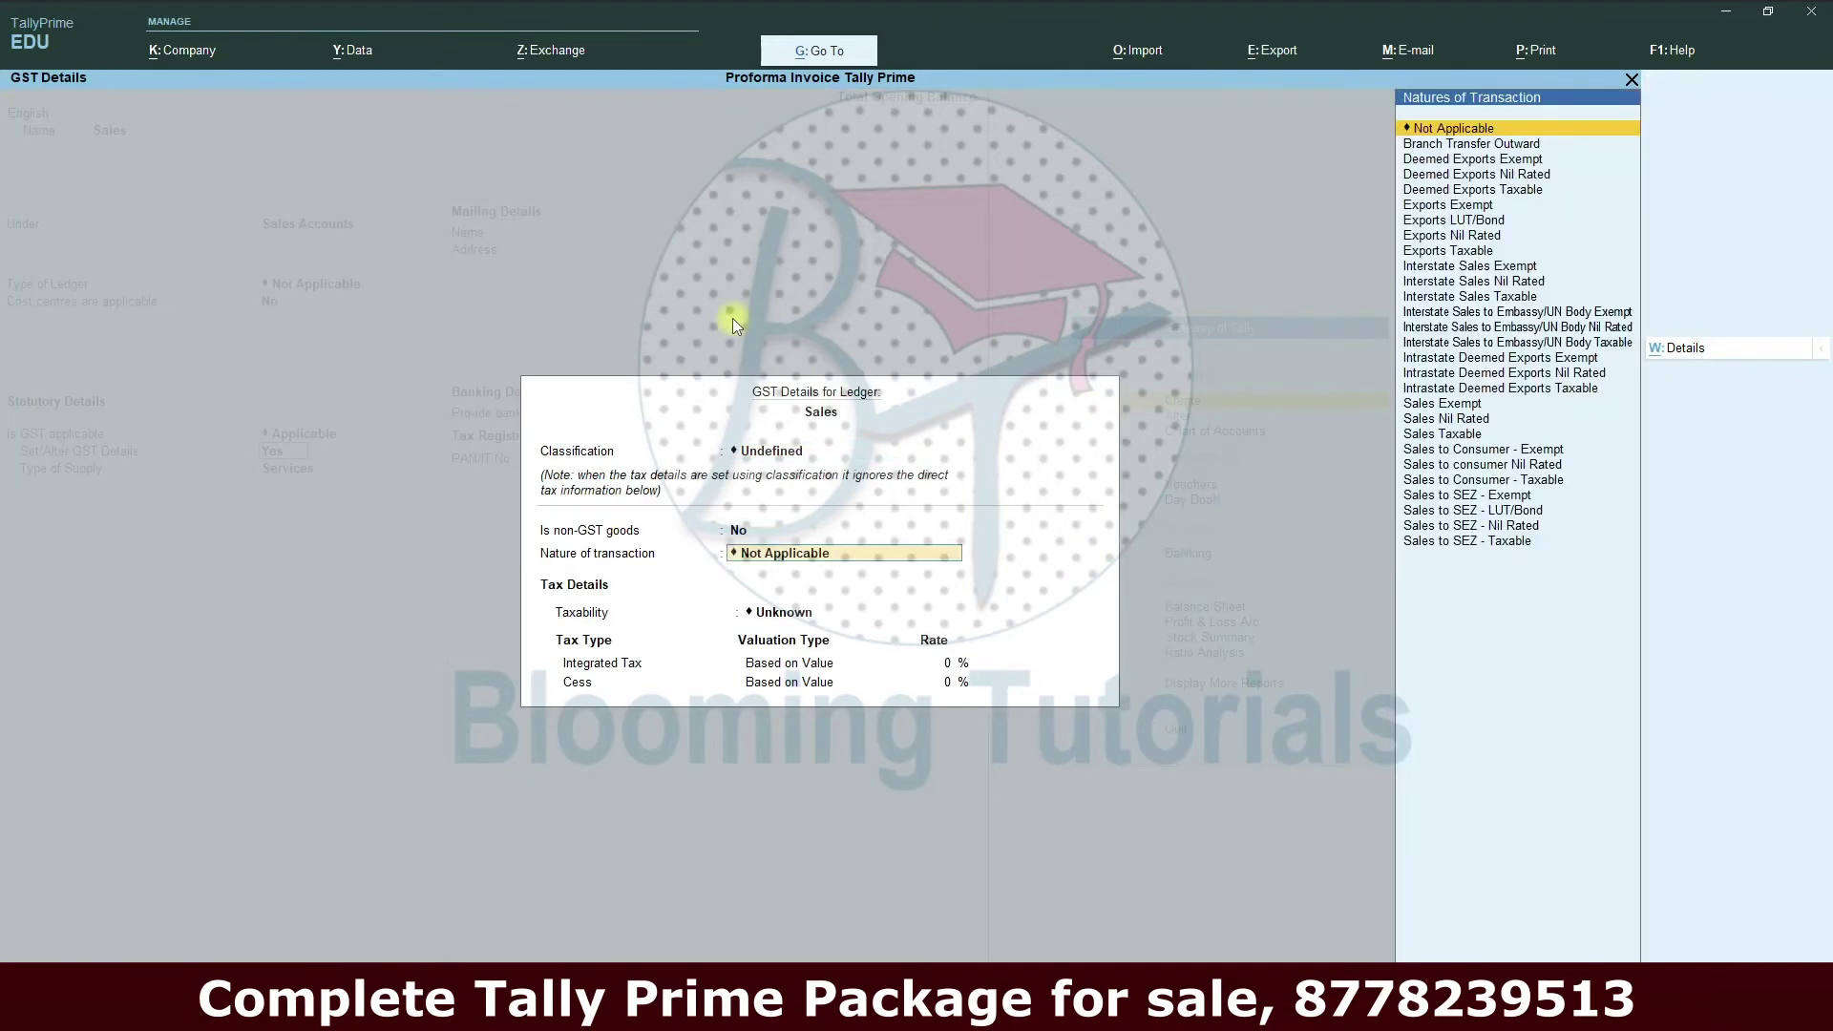
type("Sa")
key("Up")
key("Up")
key("Up")
key("Up")
key("Up")
key("Up")
key("Up")
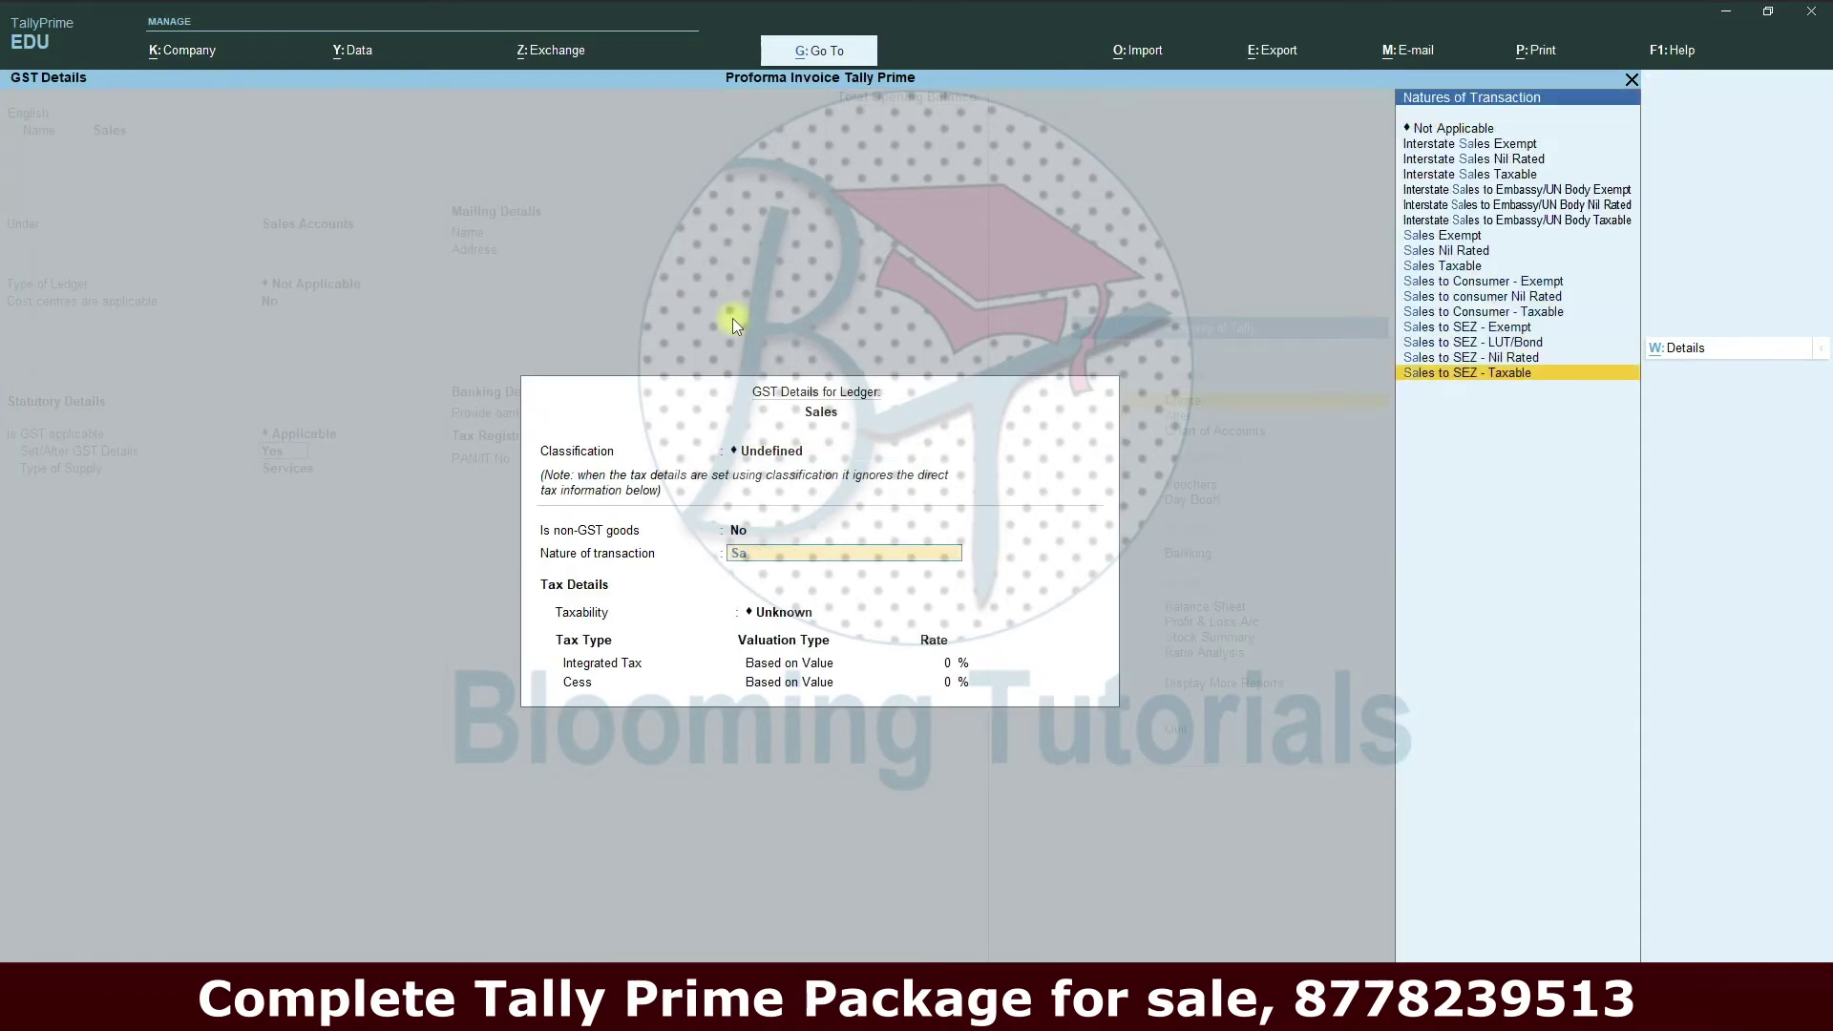
key("Return")
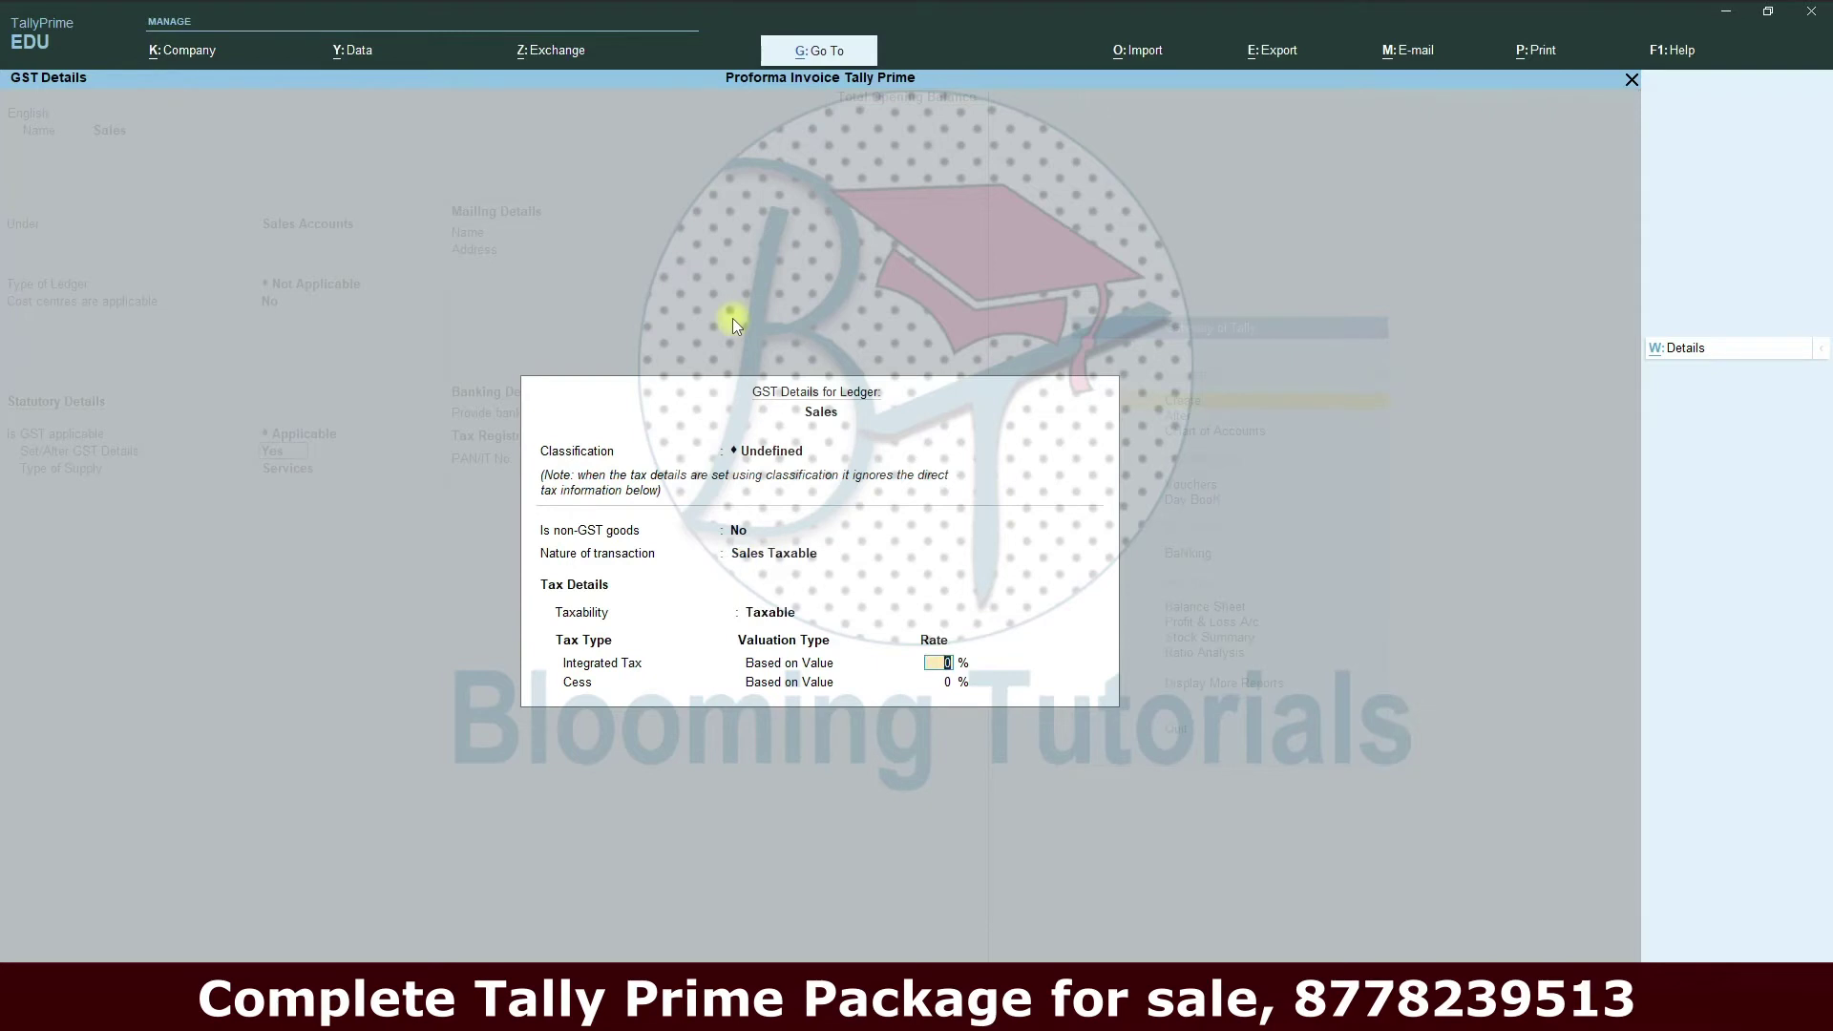
- Set the Sales ledger's integrated tax rate to 18% and its type of supply to Goods, and save the ledger
type("18")
key("Return")
key("Return")
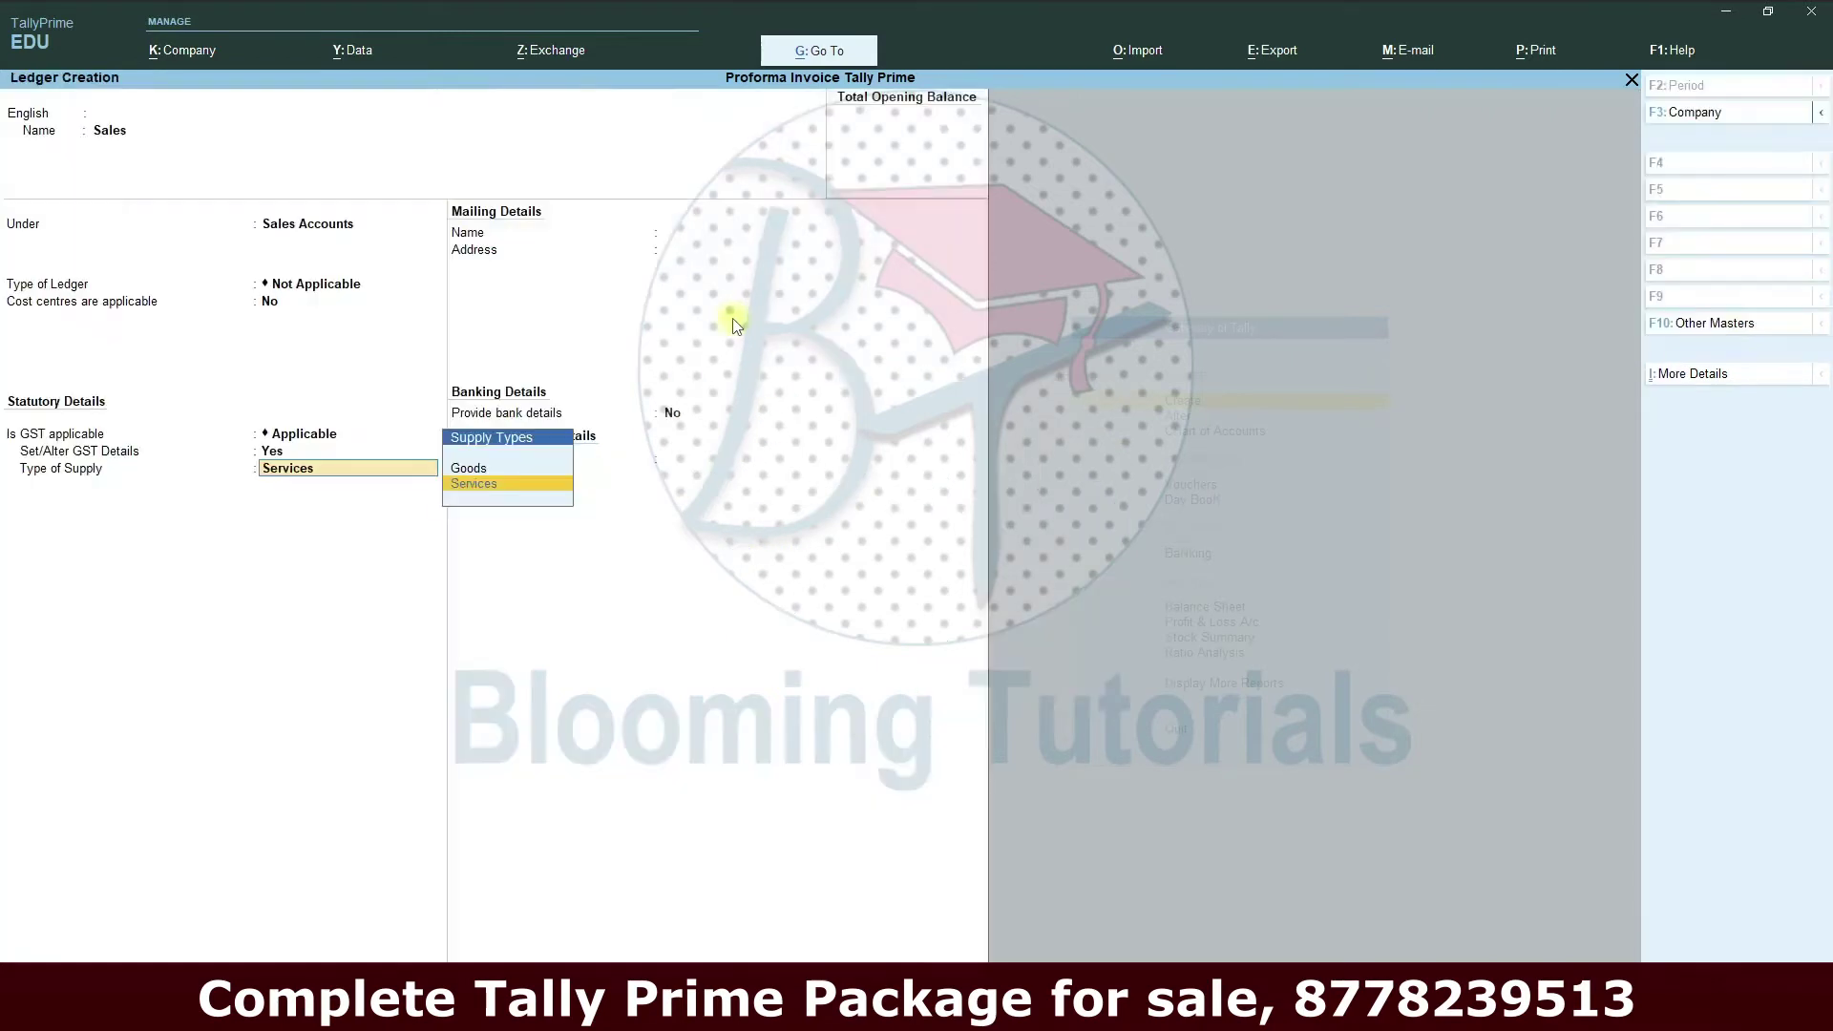
key("Up")
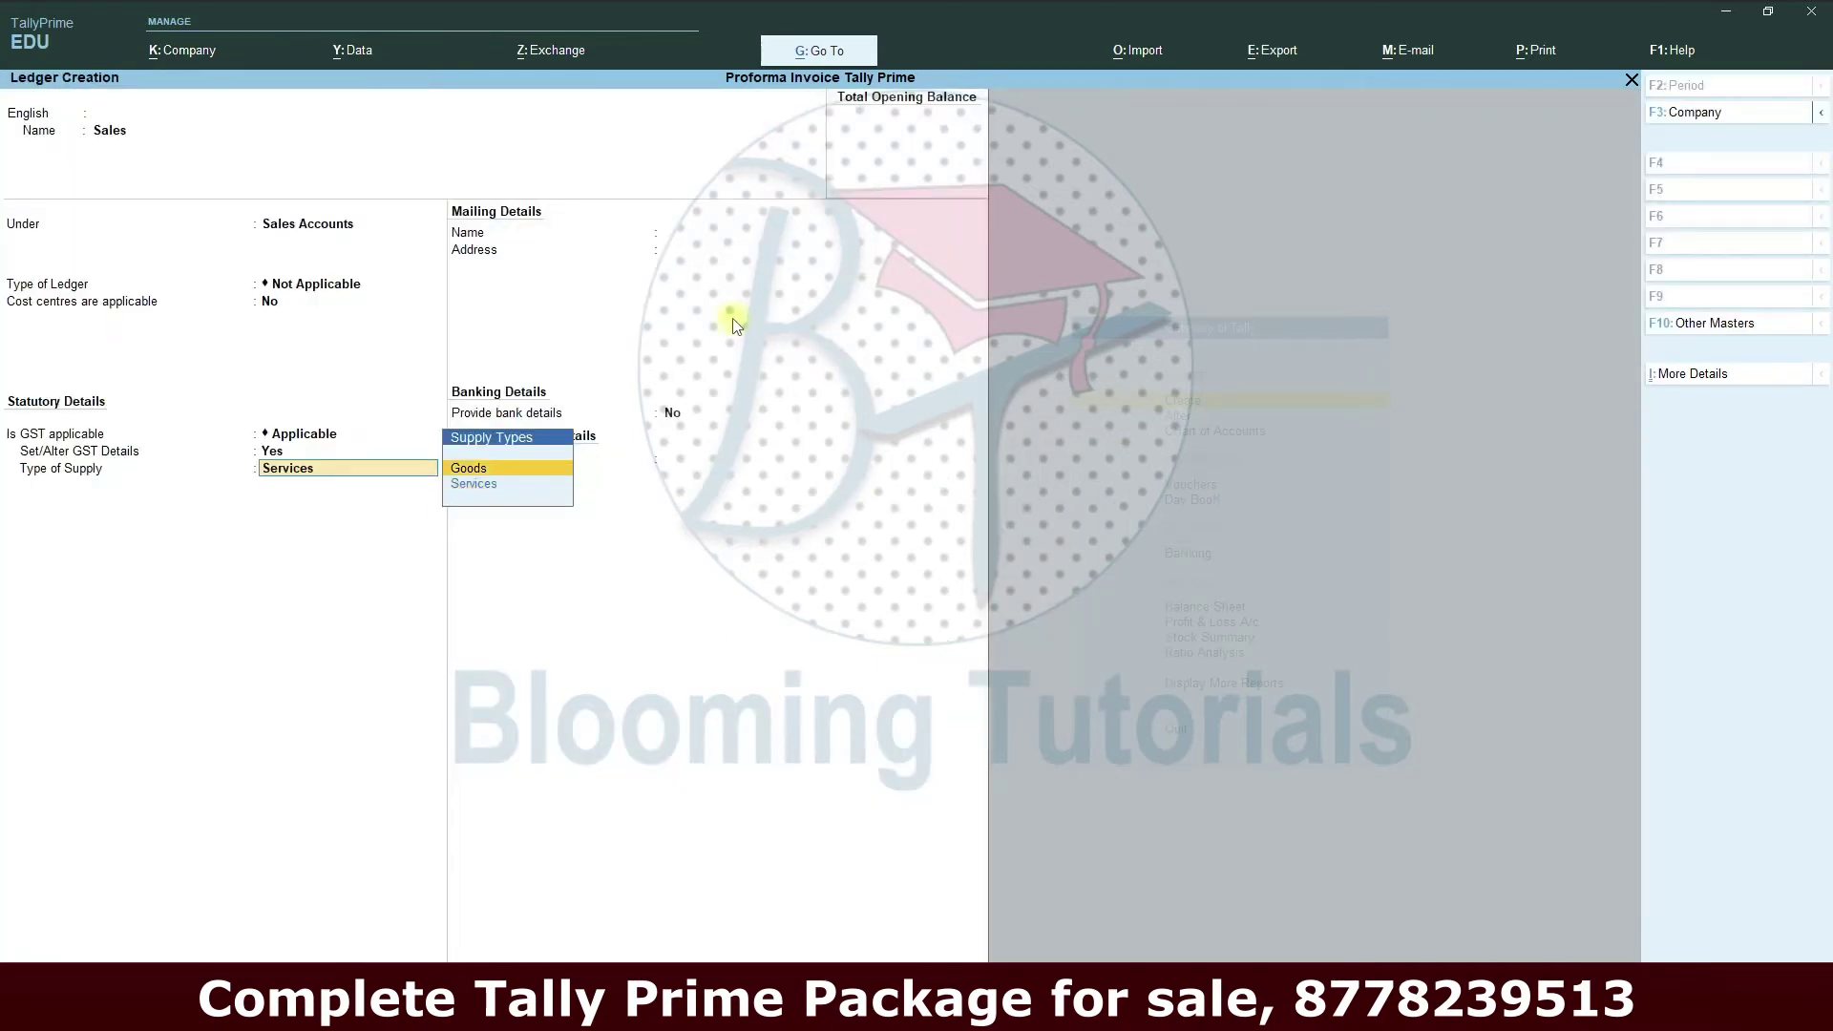
key("Return")
key("Return")
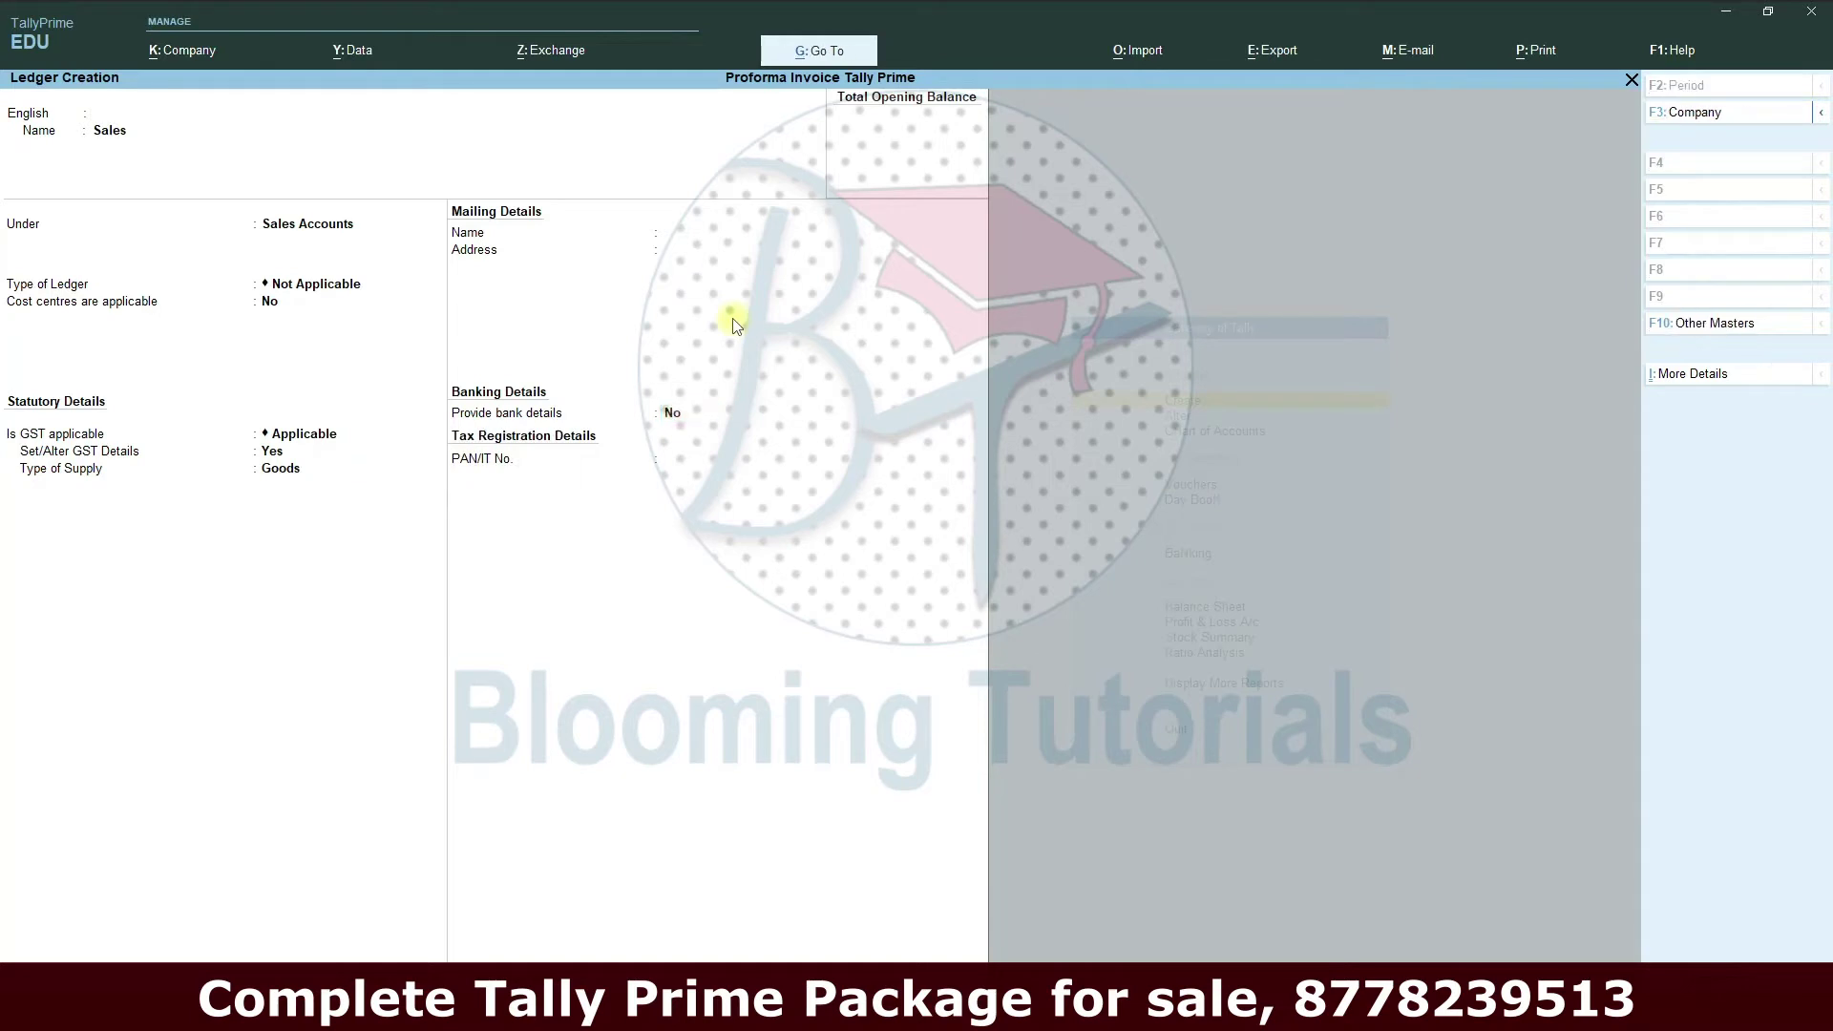
key("Return")
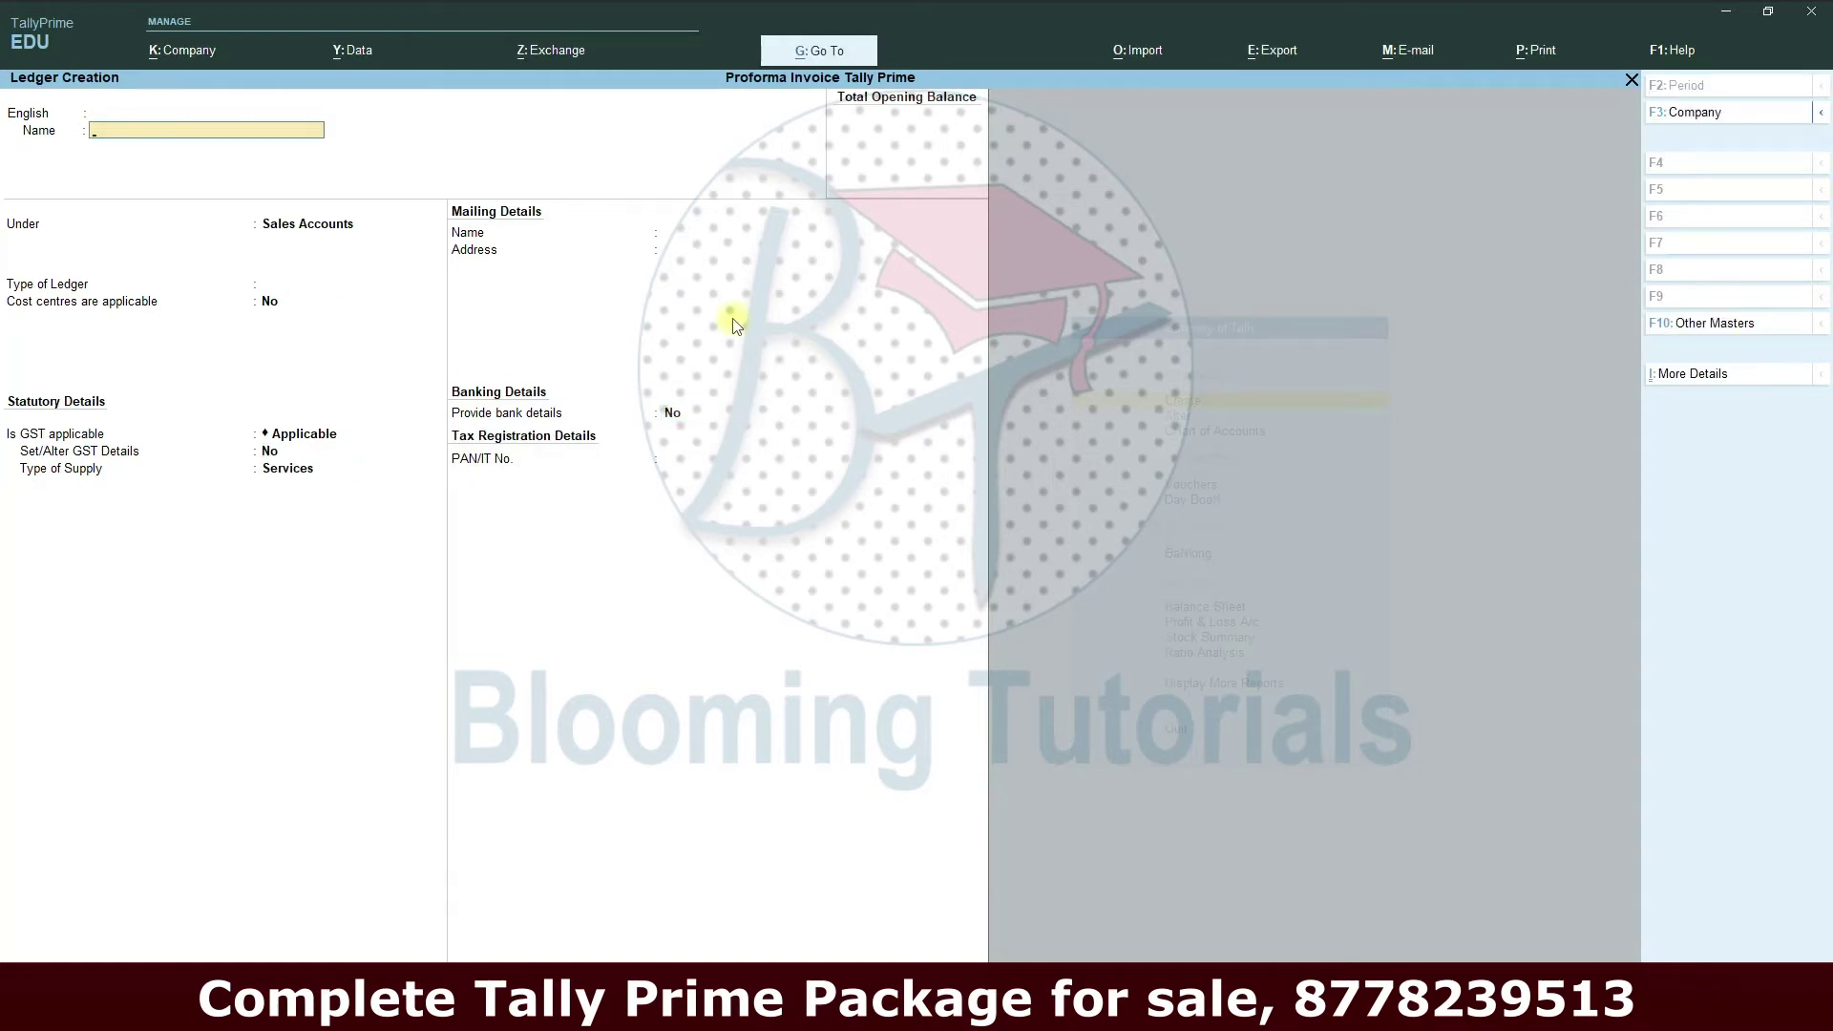
- Name the next new ledger Output CGST@14%
type("CGS")
key("BackSpace")
key("BackSpace")
key("BackSpace")
key("BackSpace")
type("Ouput")
type("put CGST")
type("@")
type("14%")
key("Return")
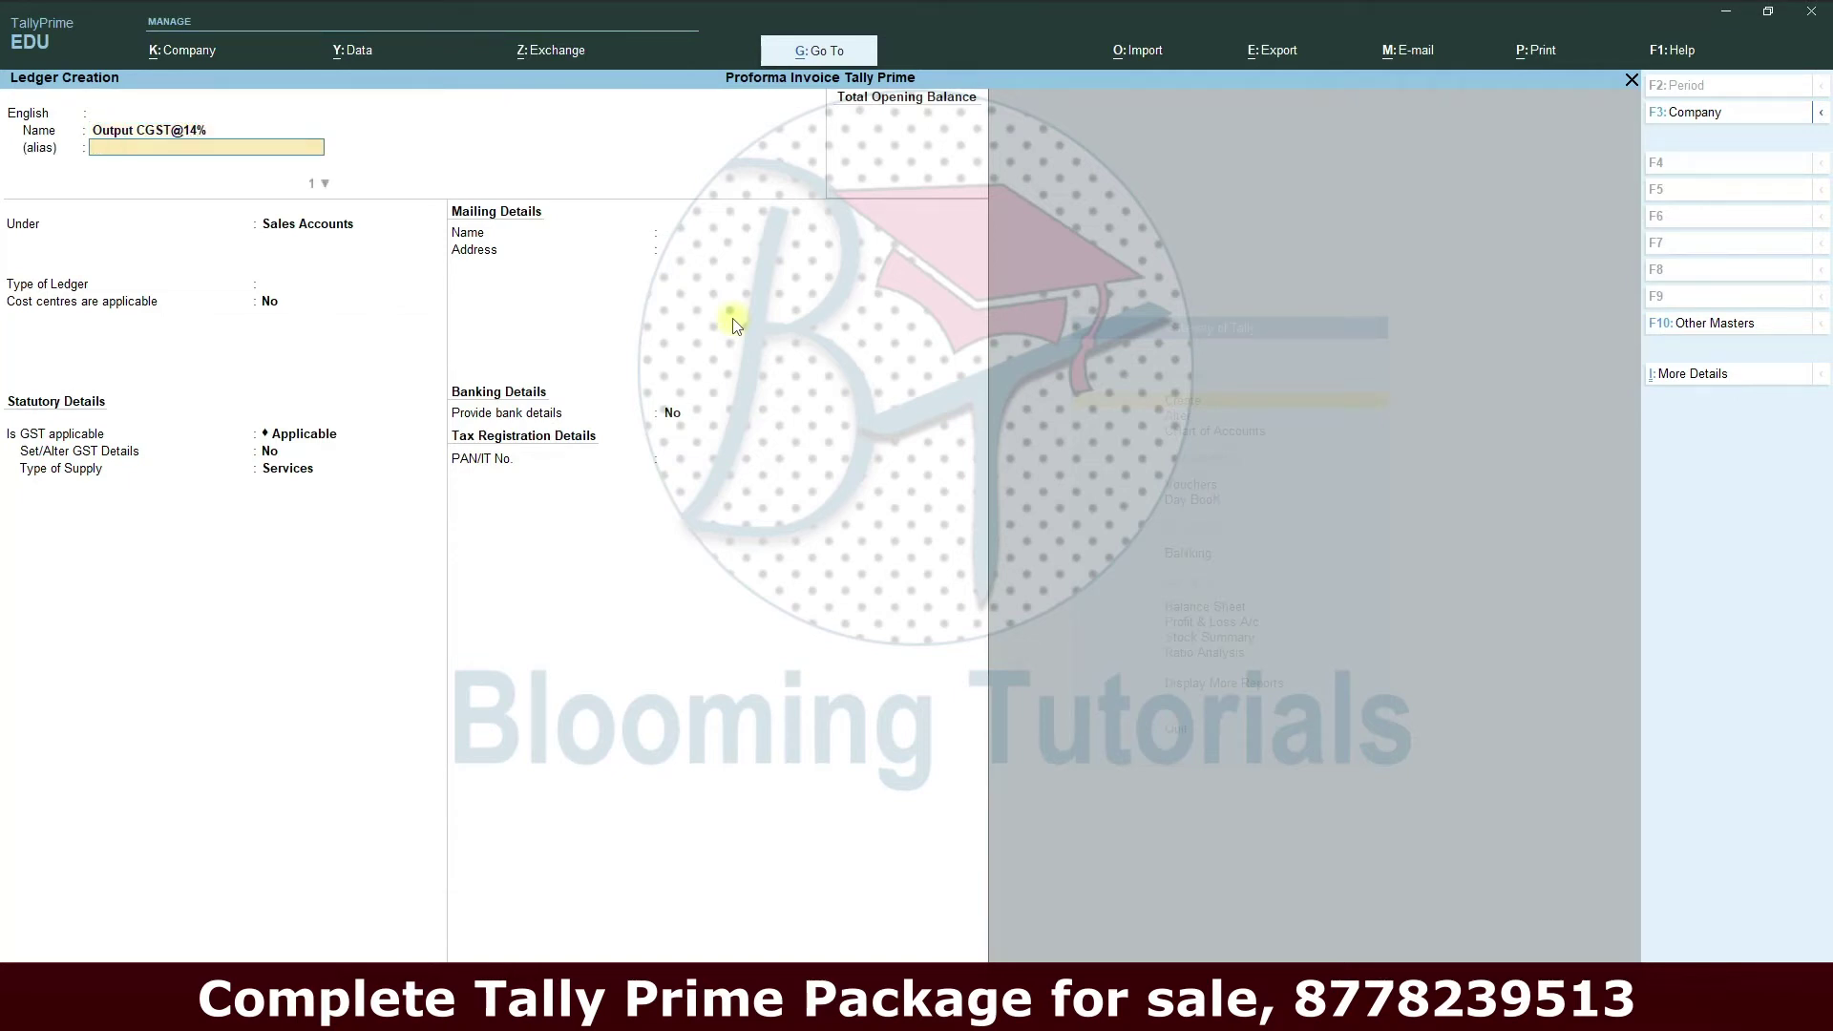
- Place Output CGST@14% under Duties & Taxes with duty type GST and tax type Central Tax
key("Return")
type("Du")
key("Return")
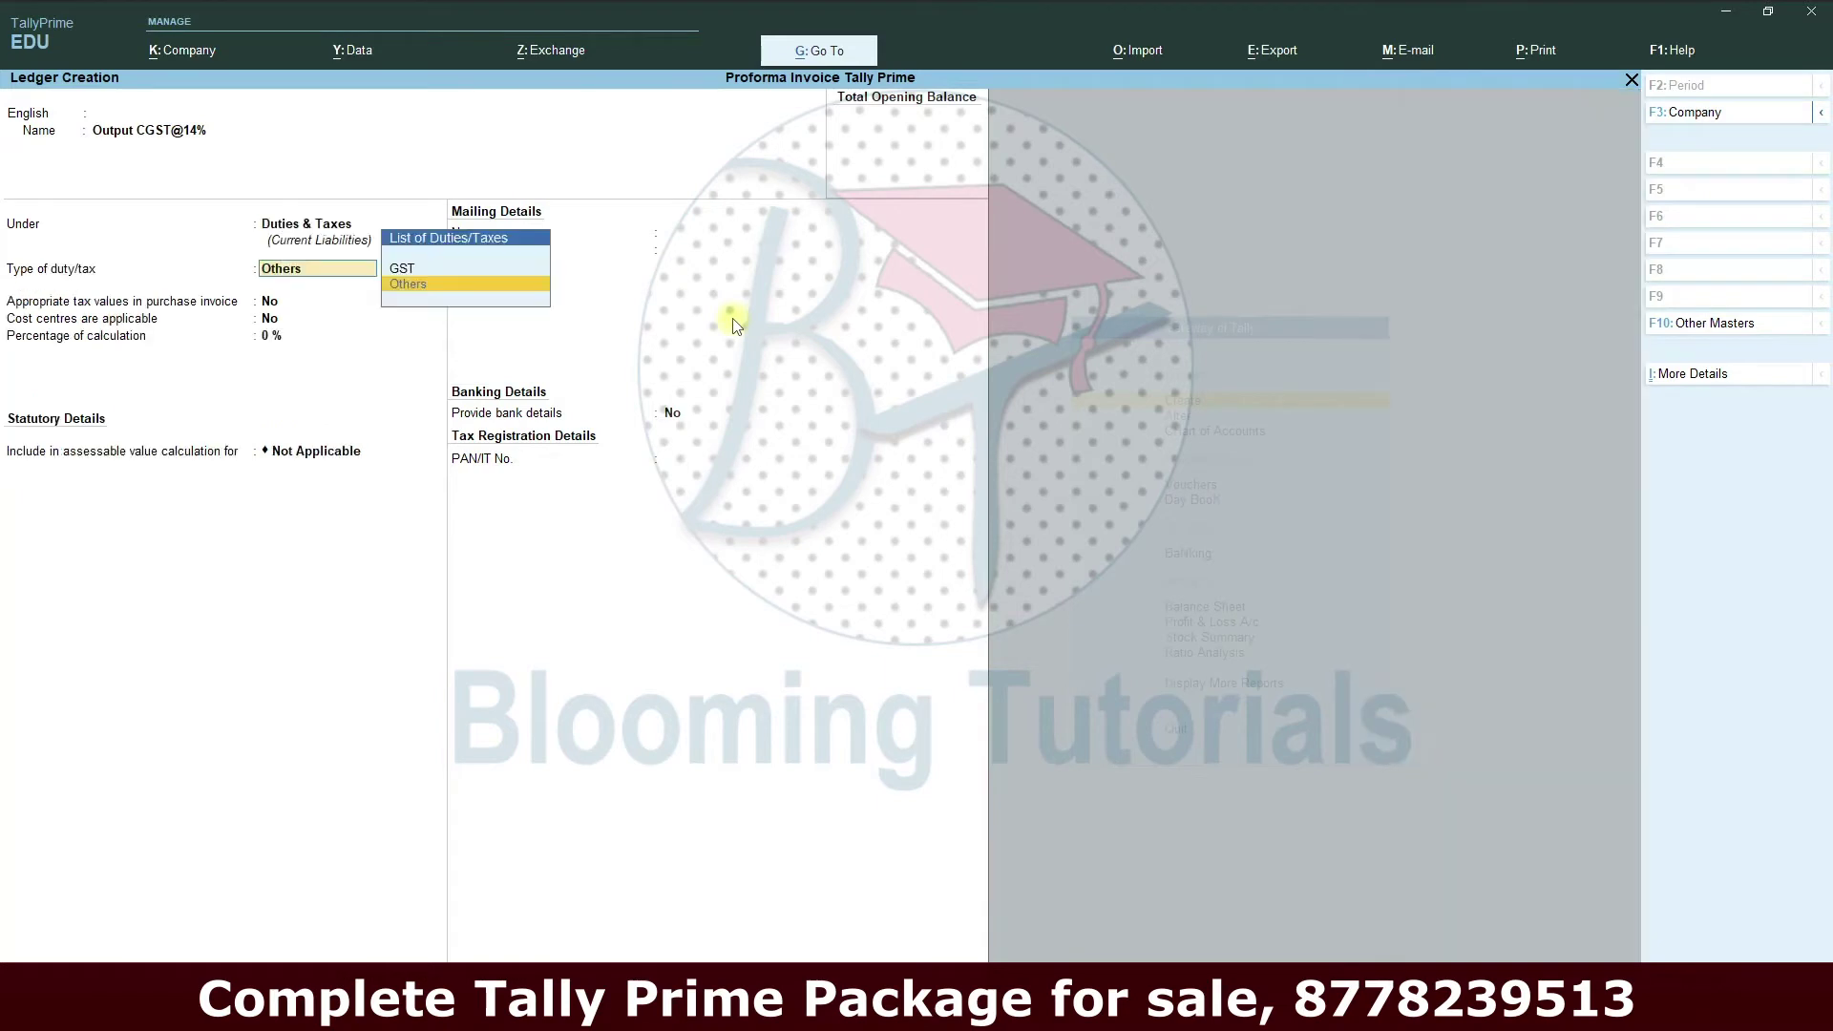
key("Up")
key("Return")
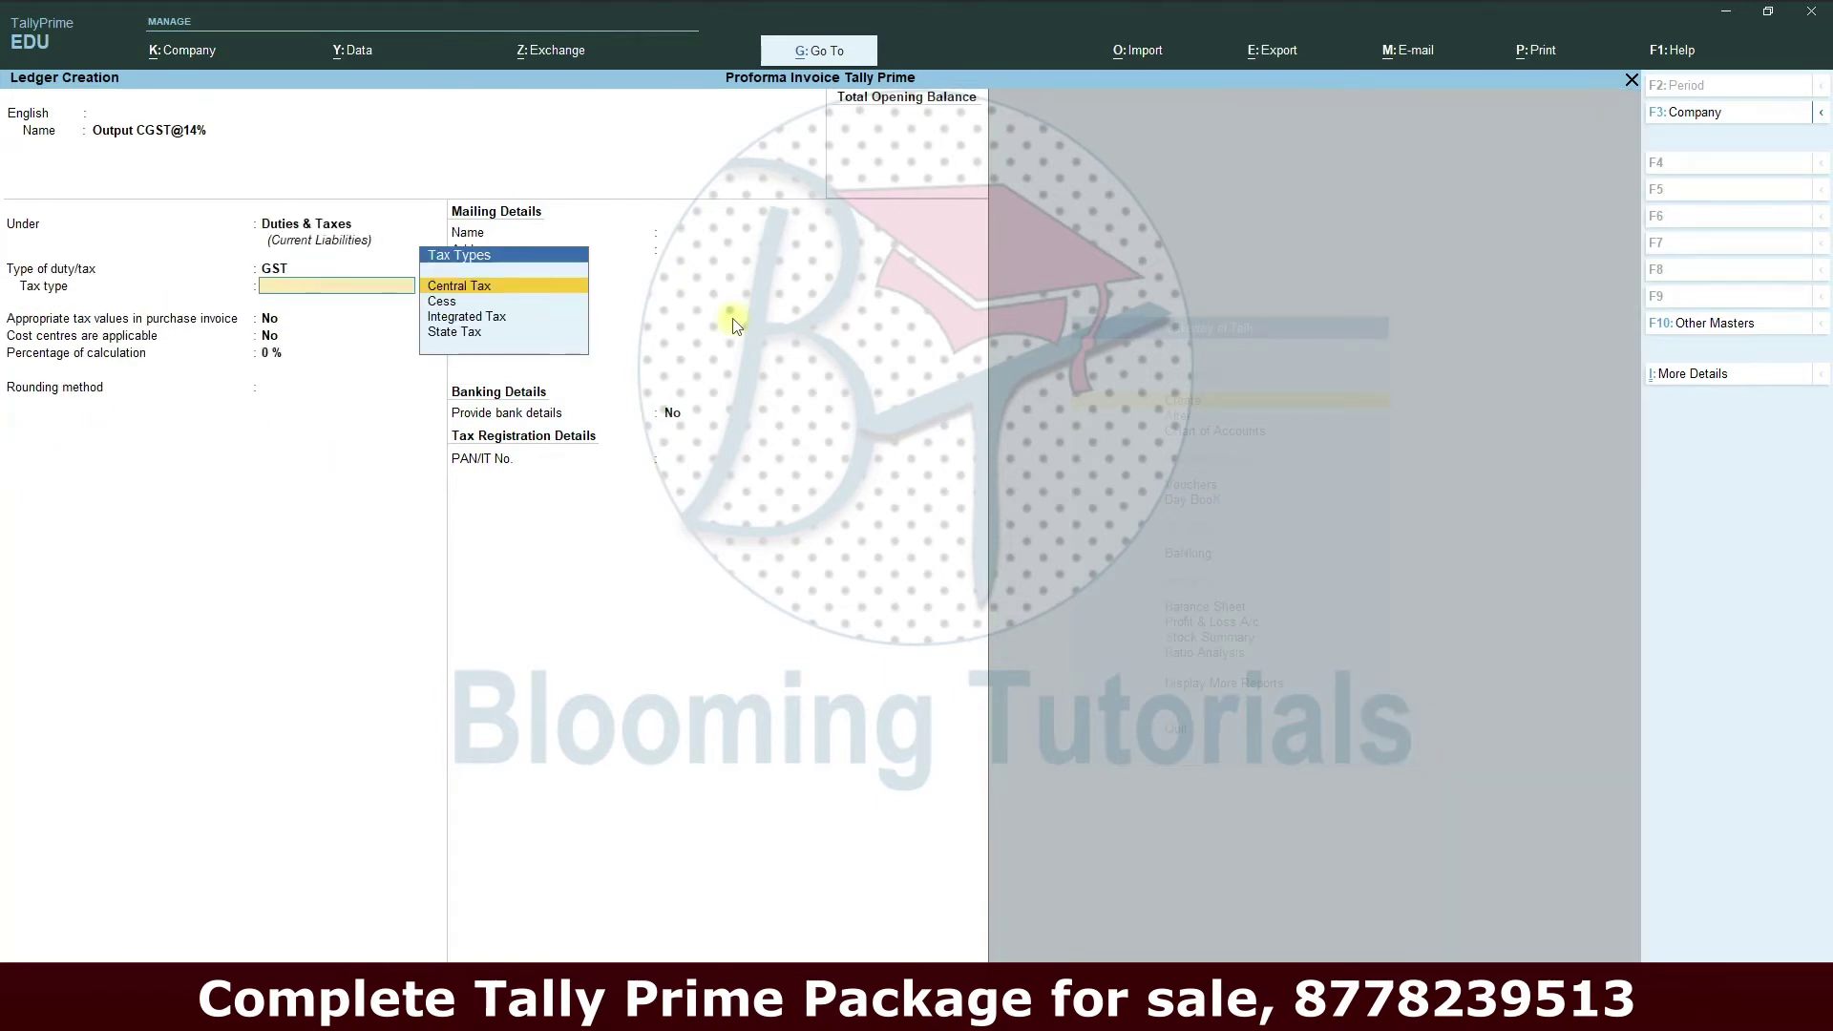
key("Return")
- Set Output CGST@14% to Normal Rounding with a rounding limit of 1 and save the ledger
key("Return")
key("Return")
key("Return")
key("Down")
key("Return")
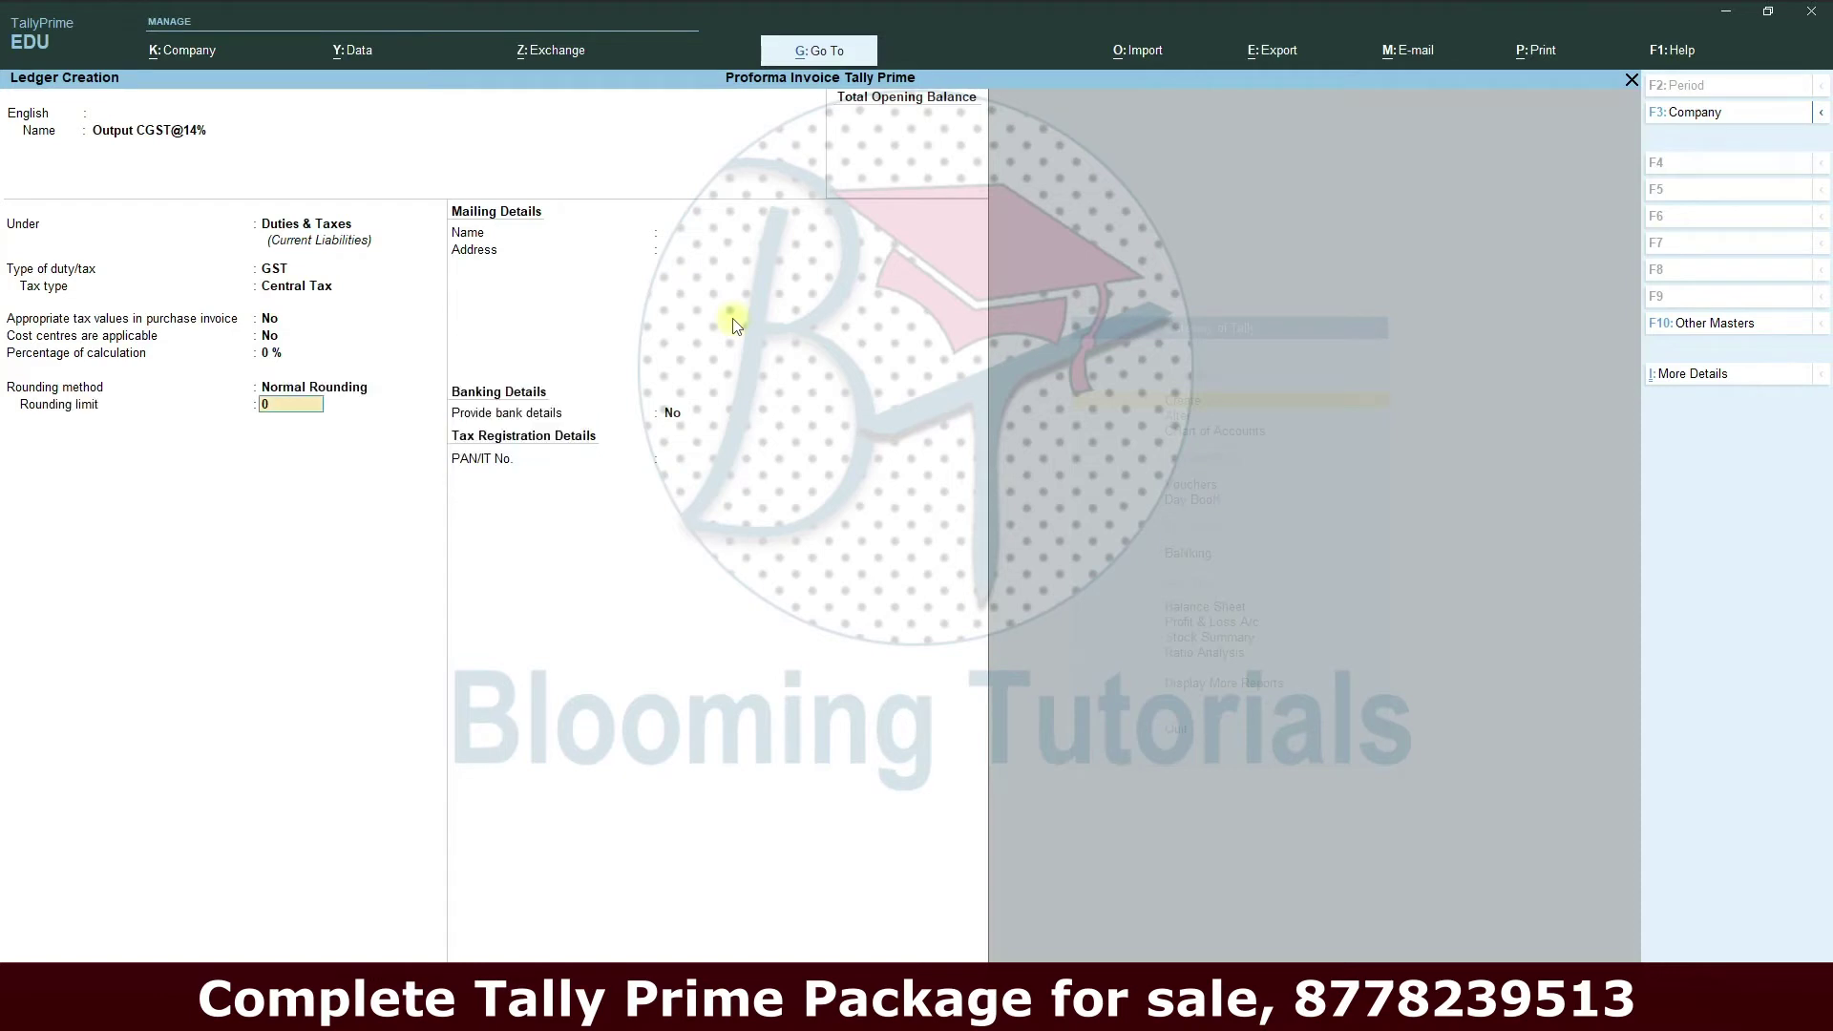
type("1")
key("Return")
key("Return")
key("Return")
- Name the following new ledger Output SGST@14%
type("Ouput")
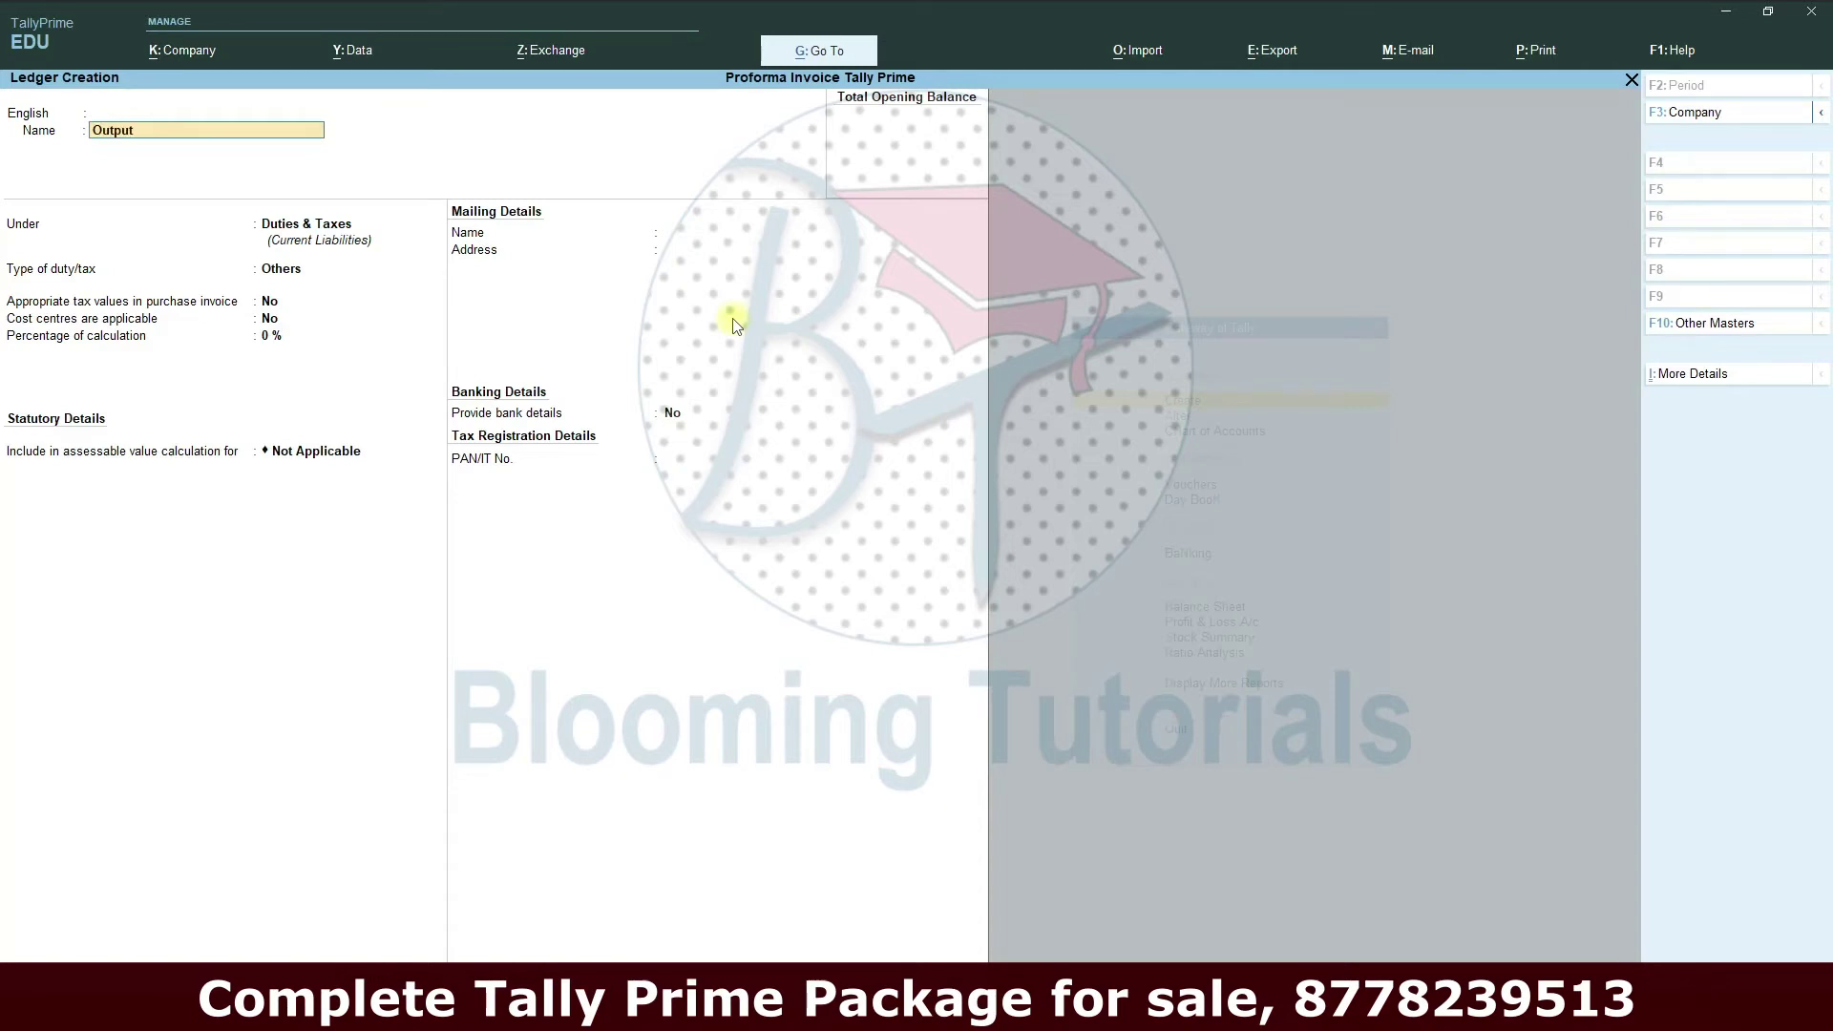
type(" SGST@")
type("14?%")
key("BackSpace")
key("BackSpace")
type("%")
key("Return")
key("Return")
- Place Output SGST@14% under Duties & Taxes with duty type GST and tax type State Tax, and save the ledger
key("Return")
key("Return")
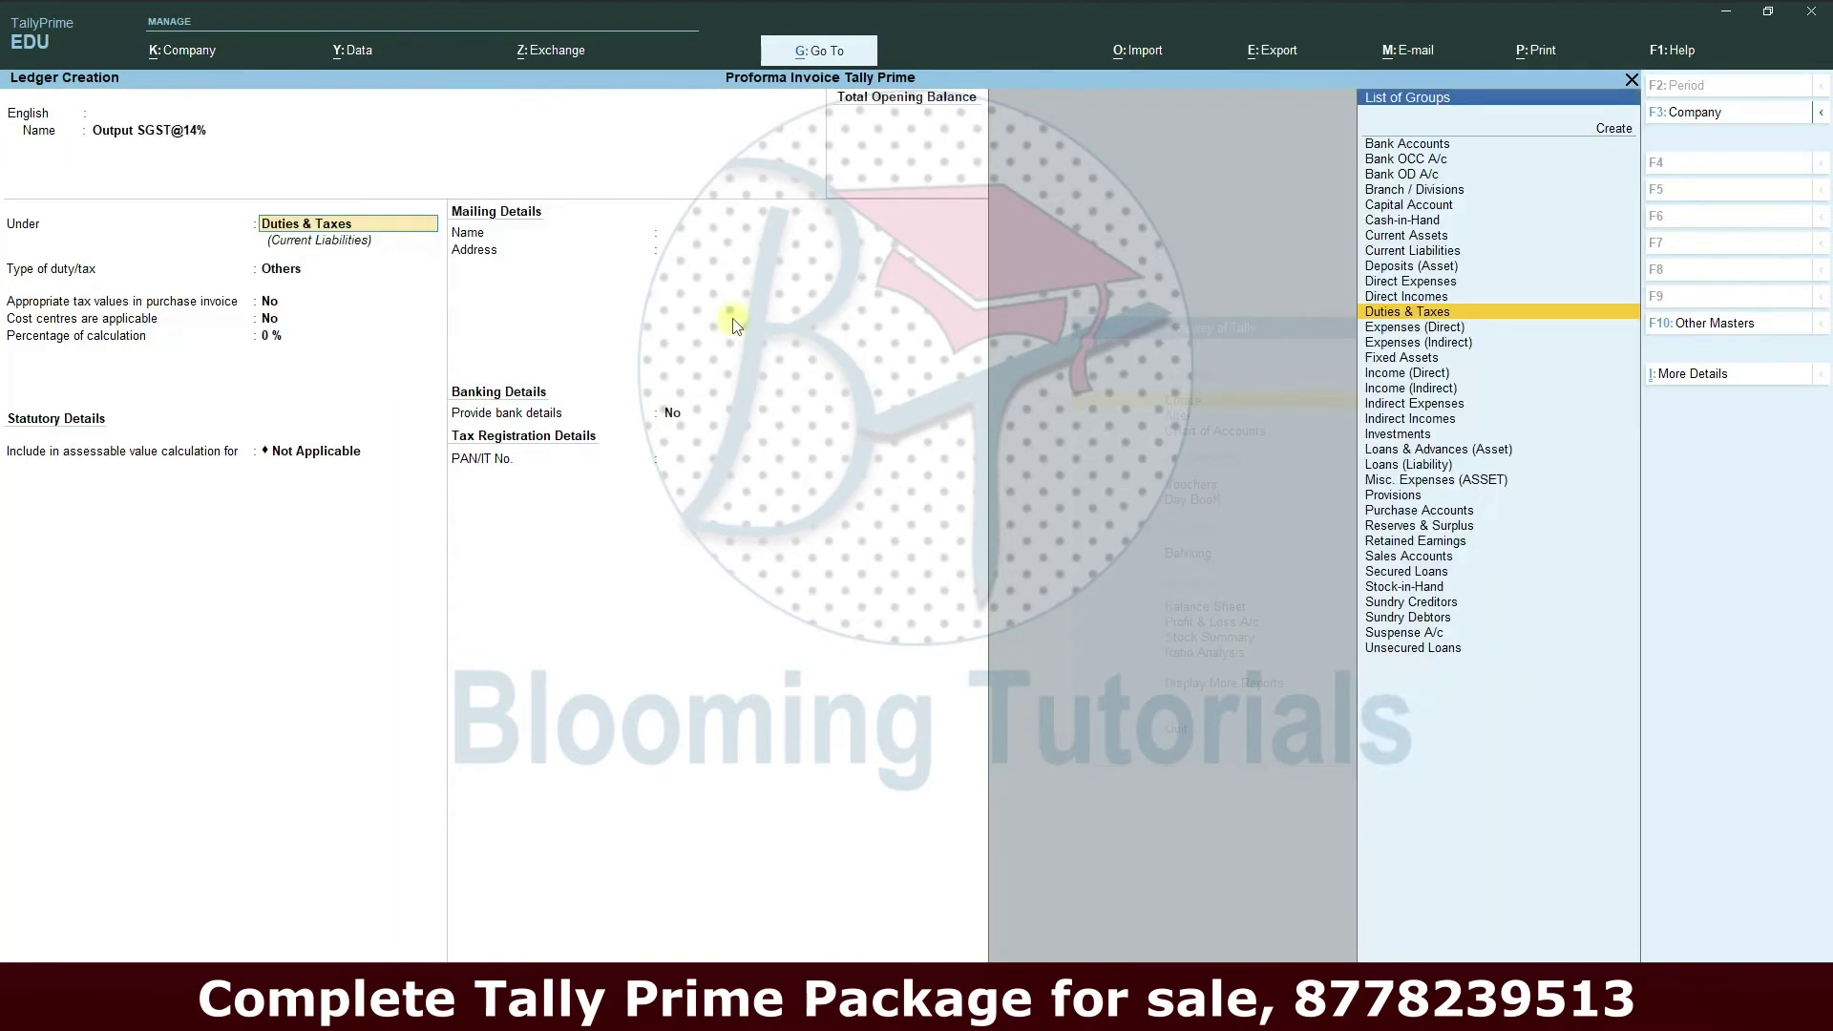
key("Up")
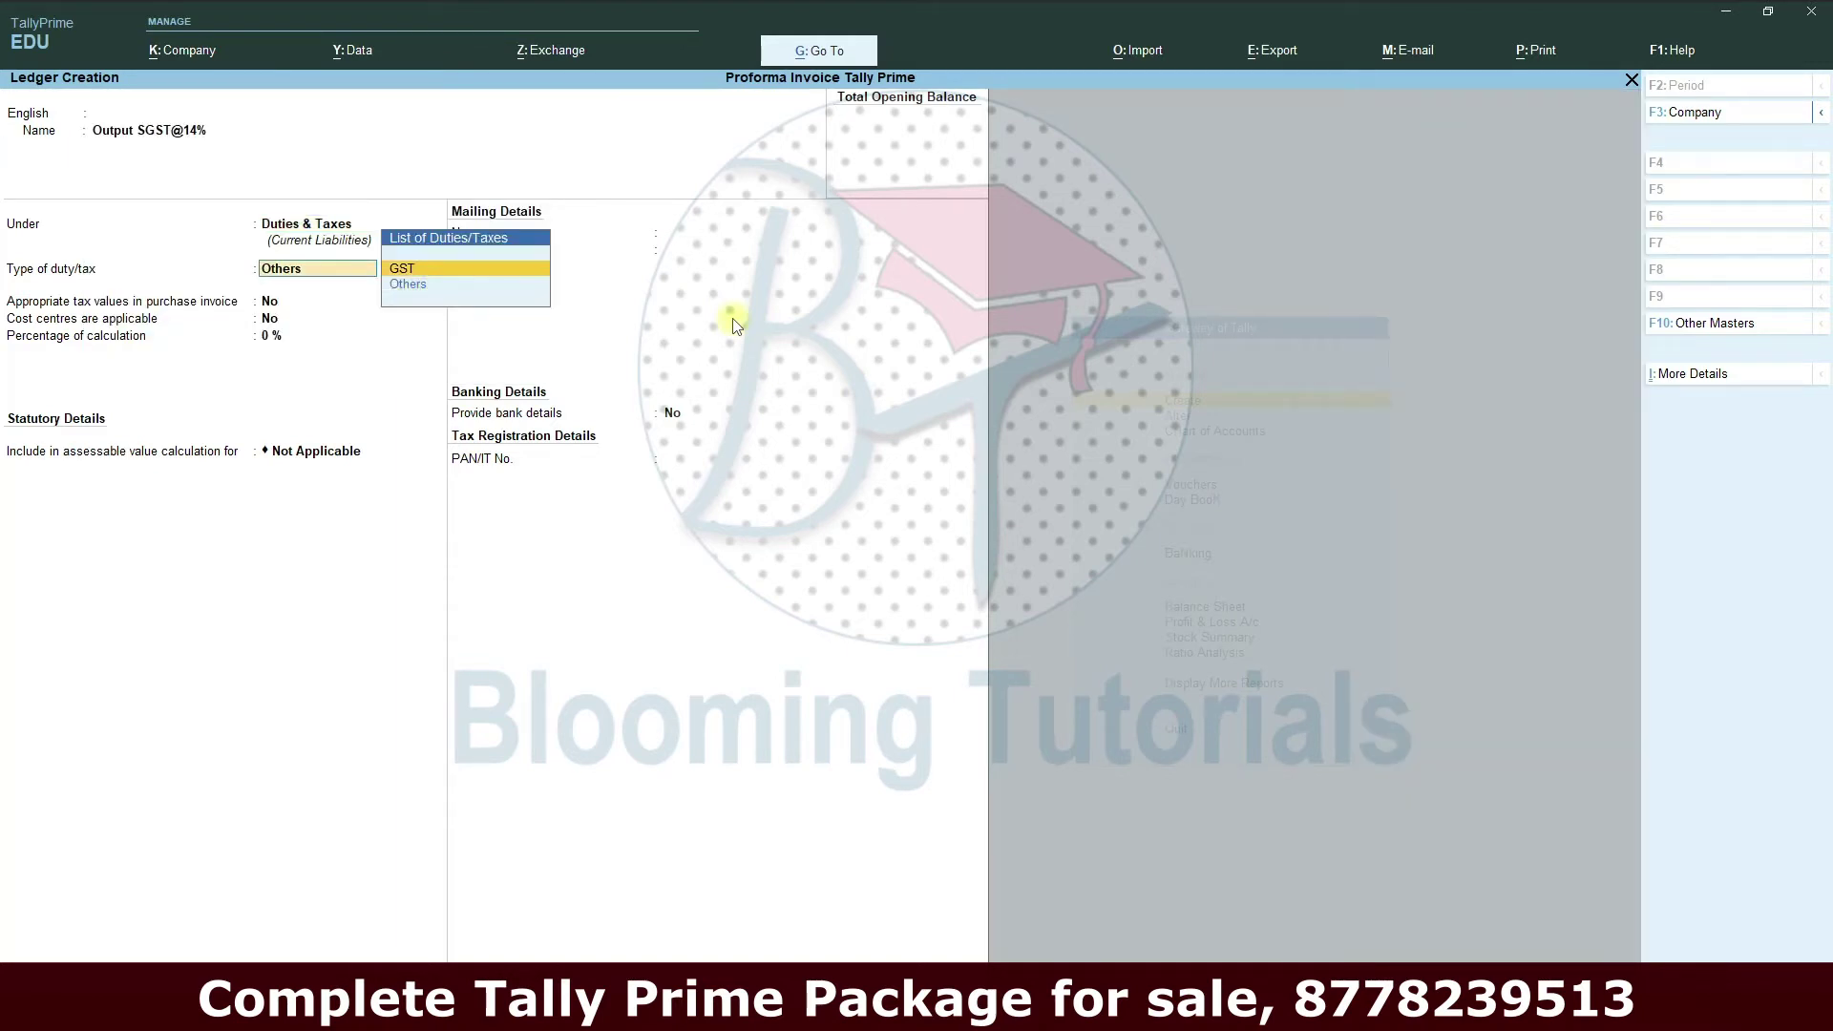
key("Return")
key("Down")
key("Down")
key("Down")
key("Return")
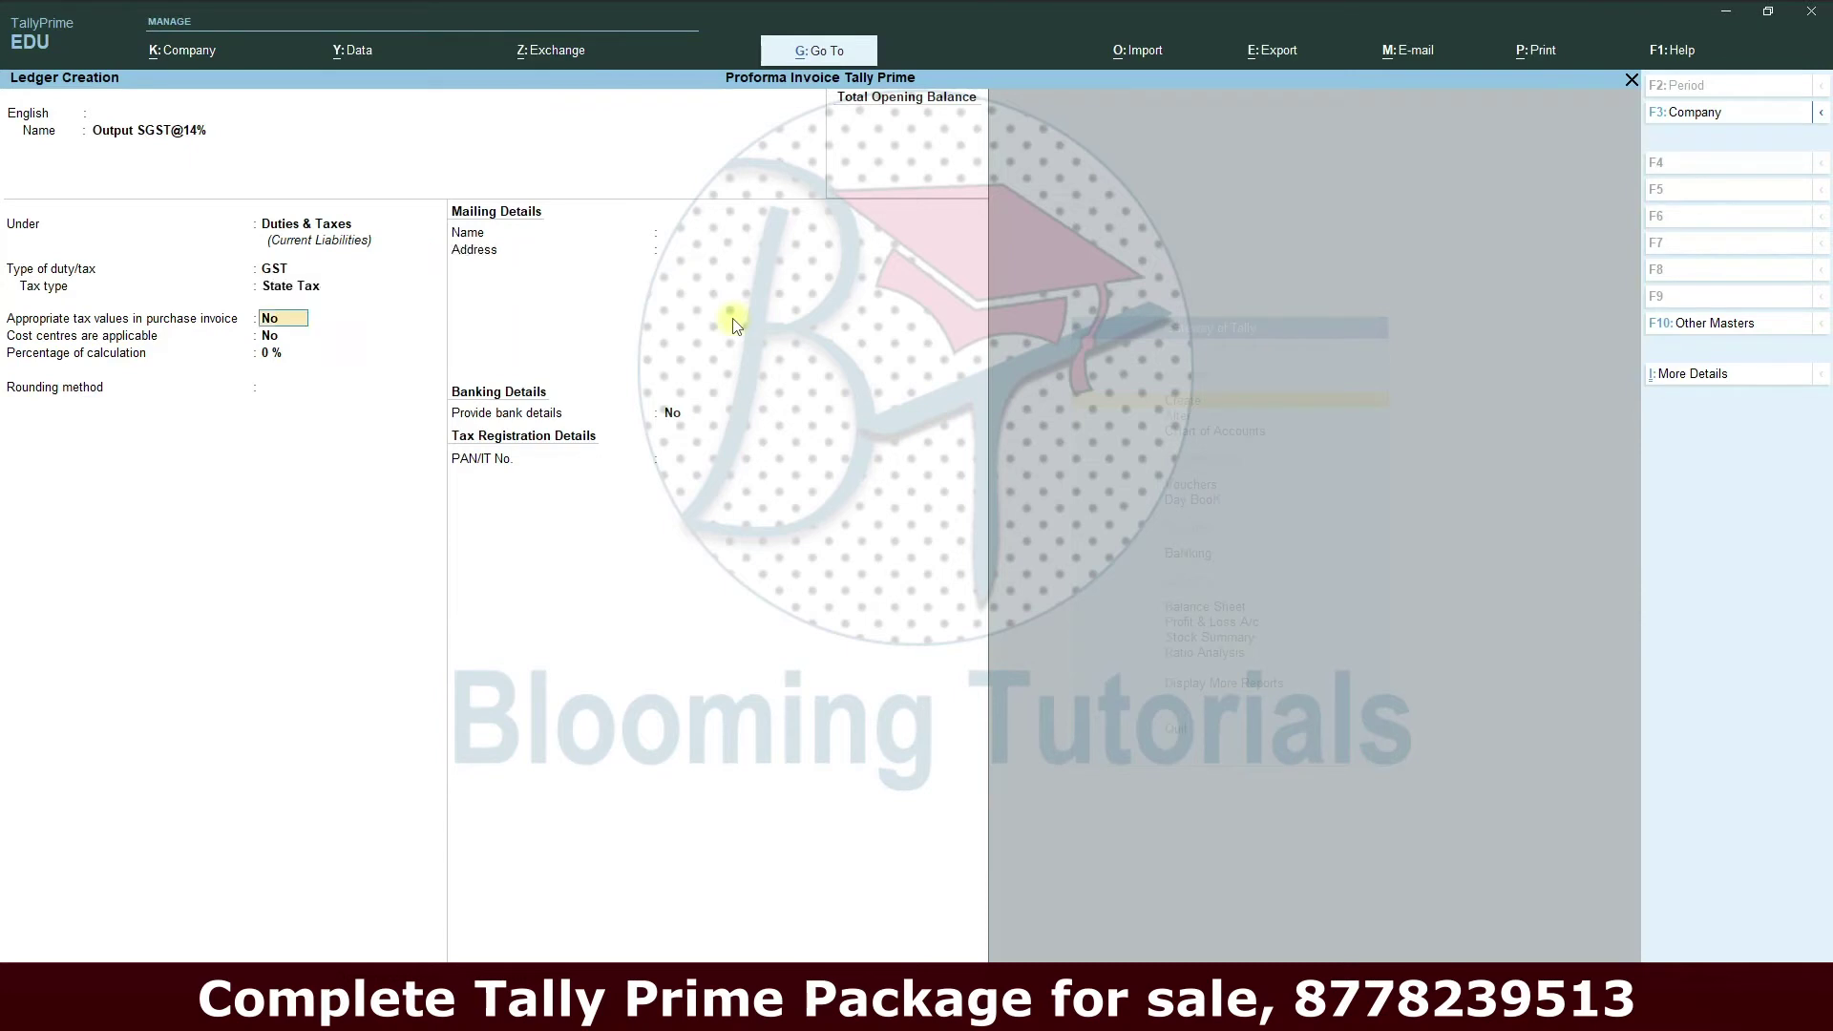
key("ctrl+a")
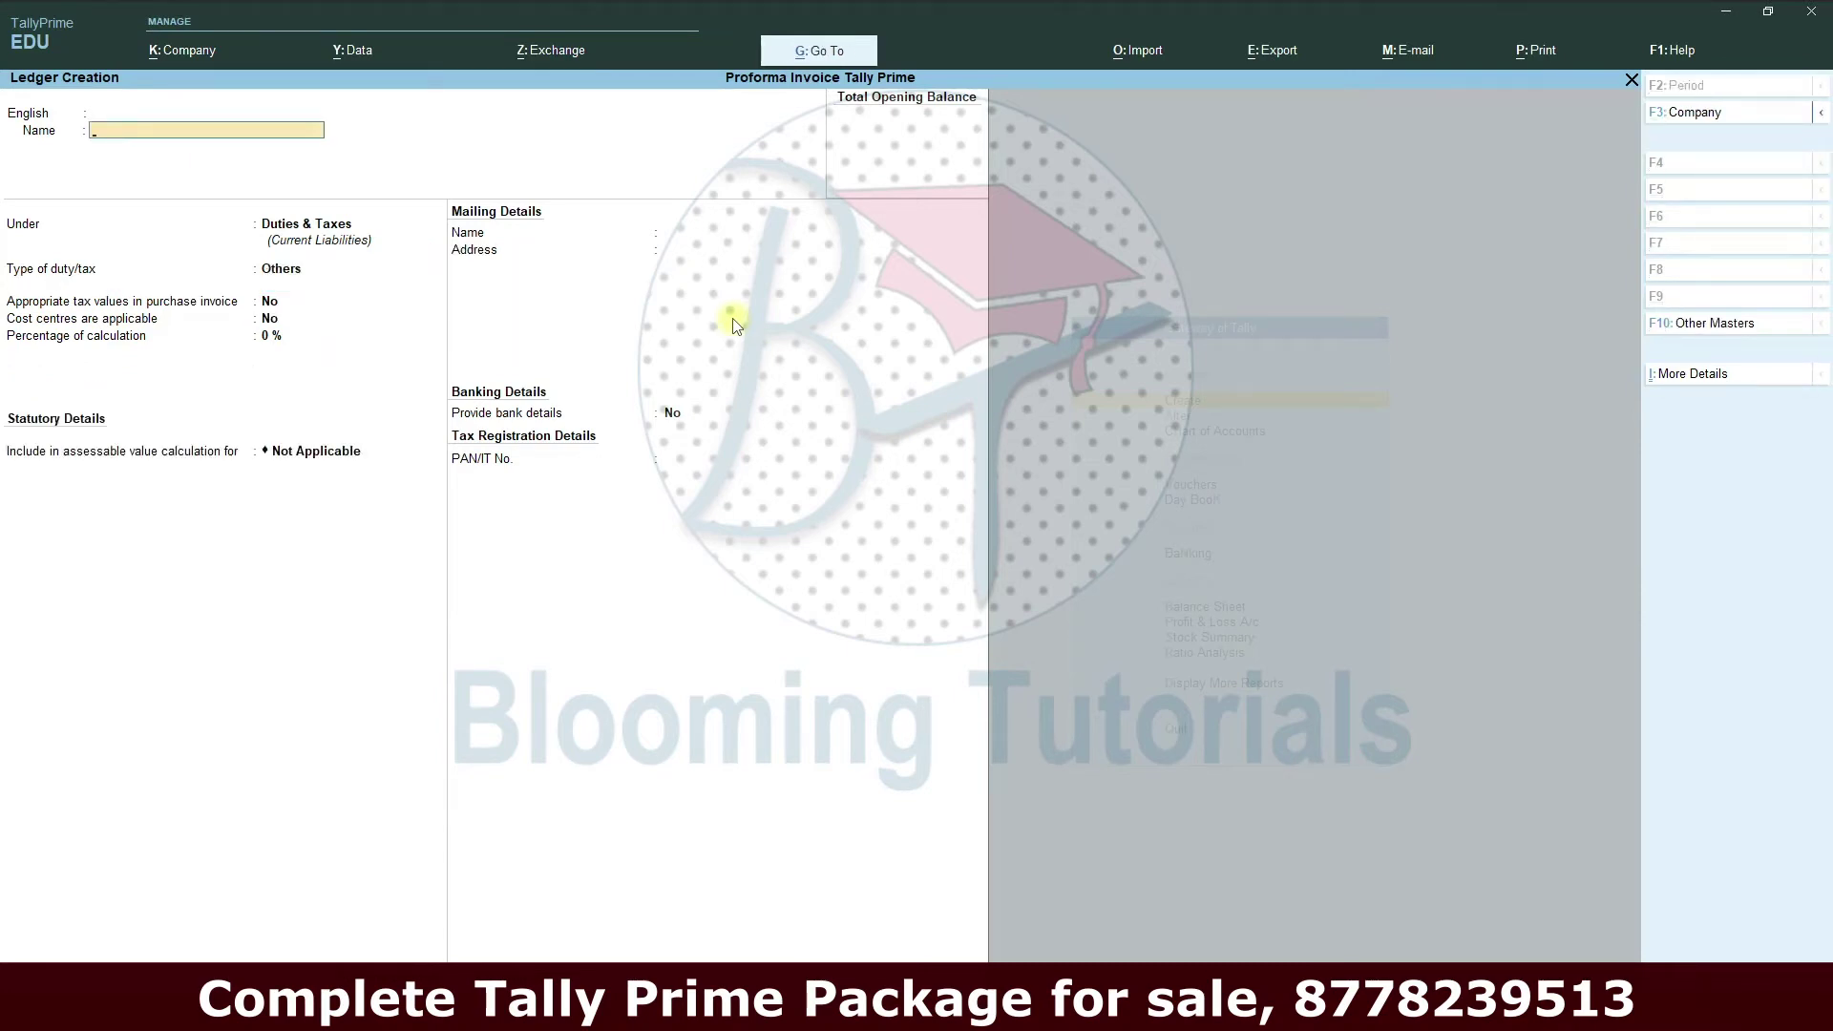
- Create a customer ledger named Suba Store under Sundry Debtors and save it
type("Suba Store")
key("Return")
key("Return")
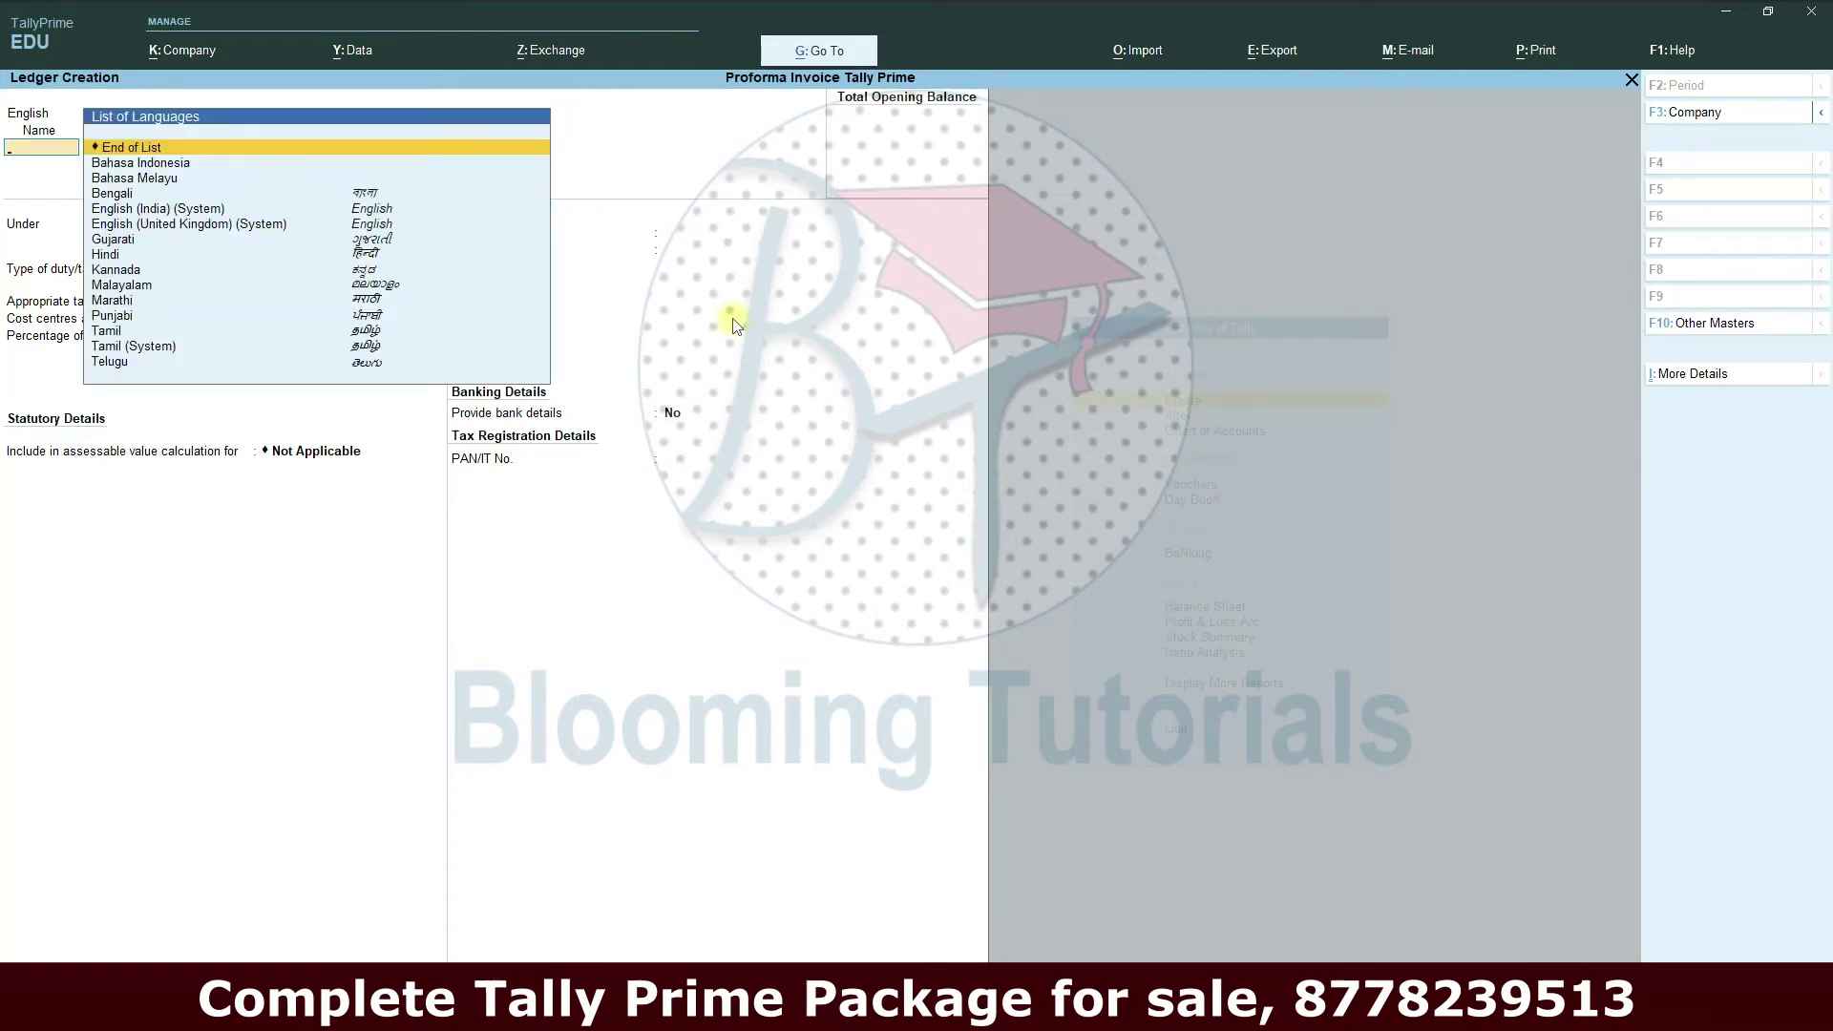
key("Return")
type("Su")
key("Down")
key("Down")
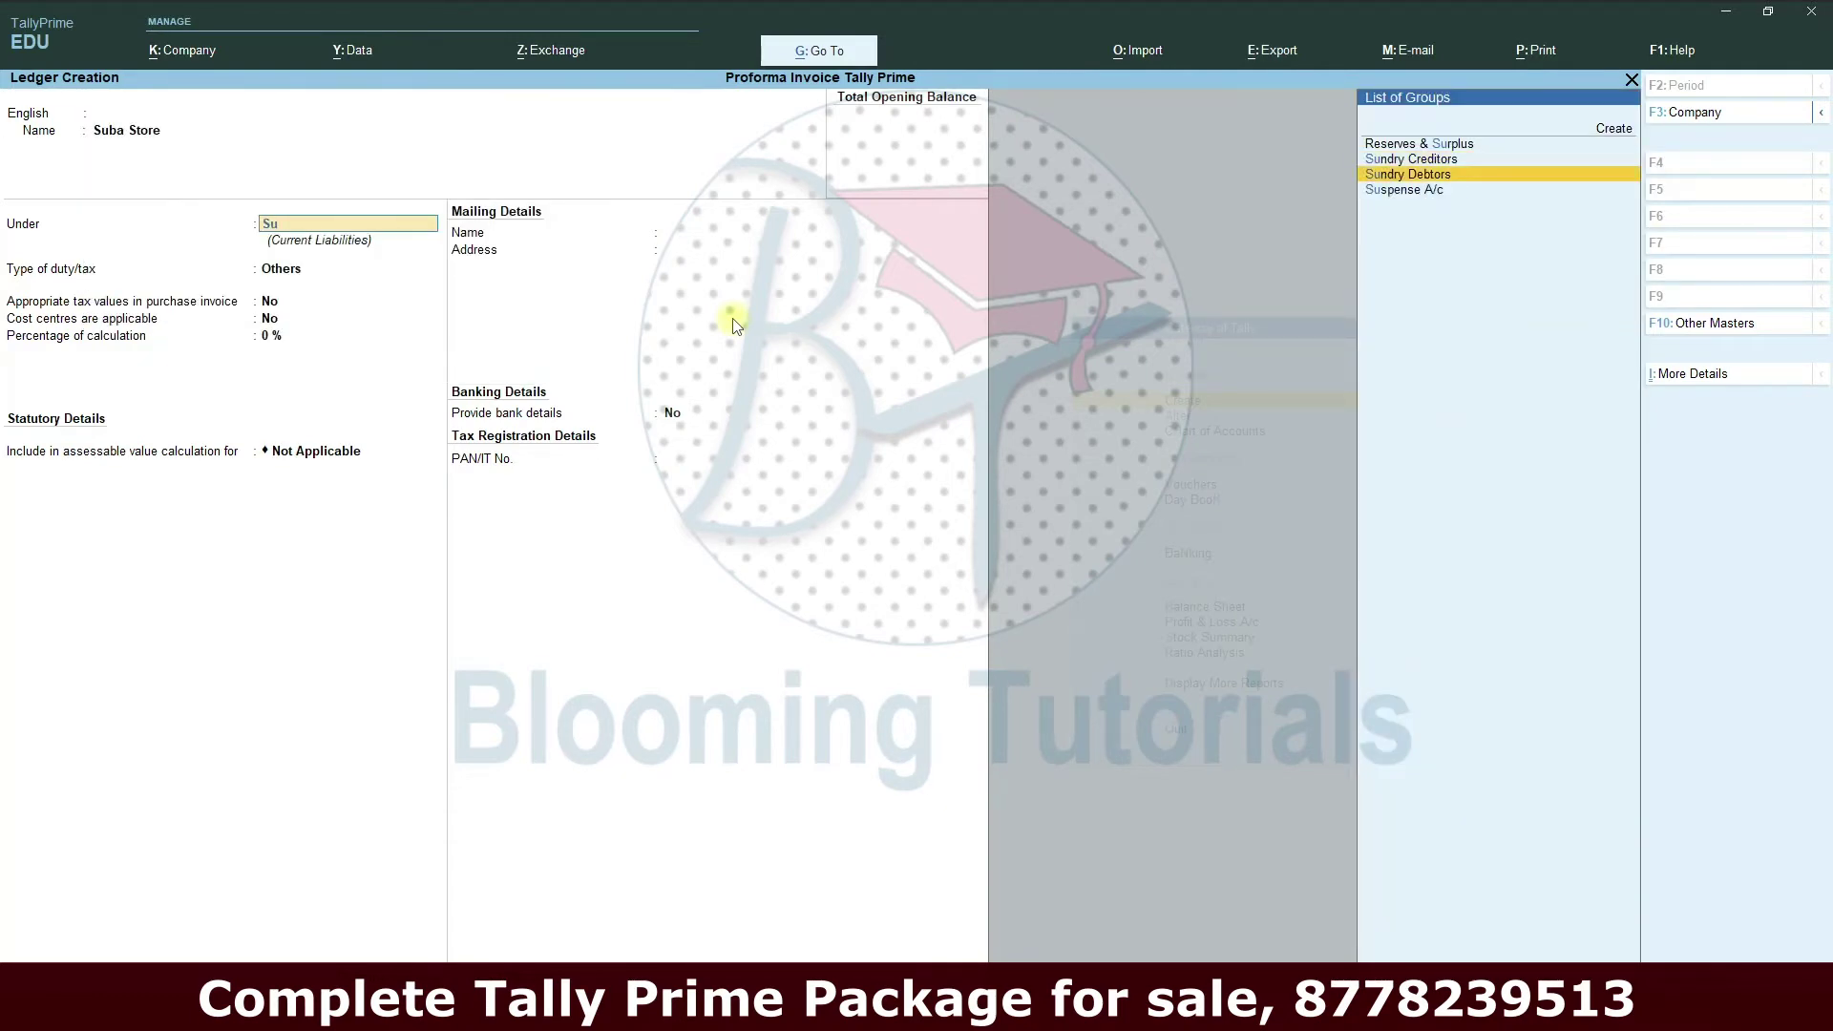
key("Return")
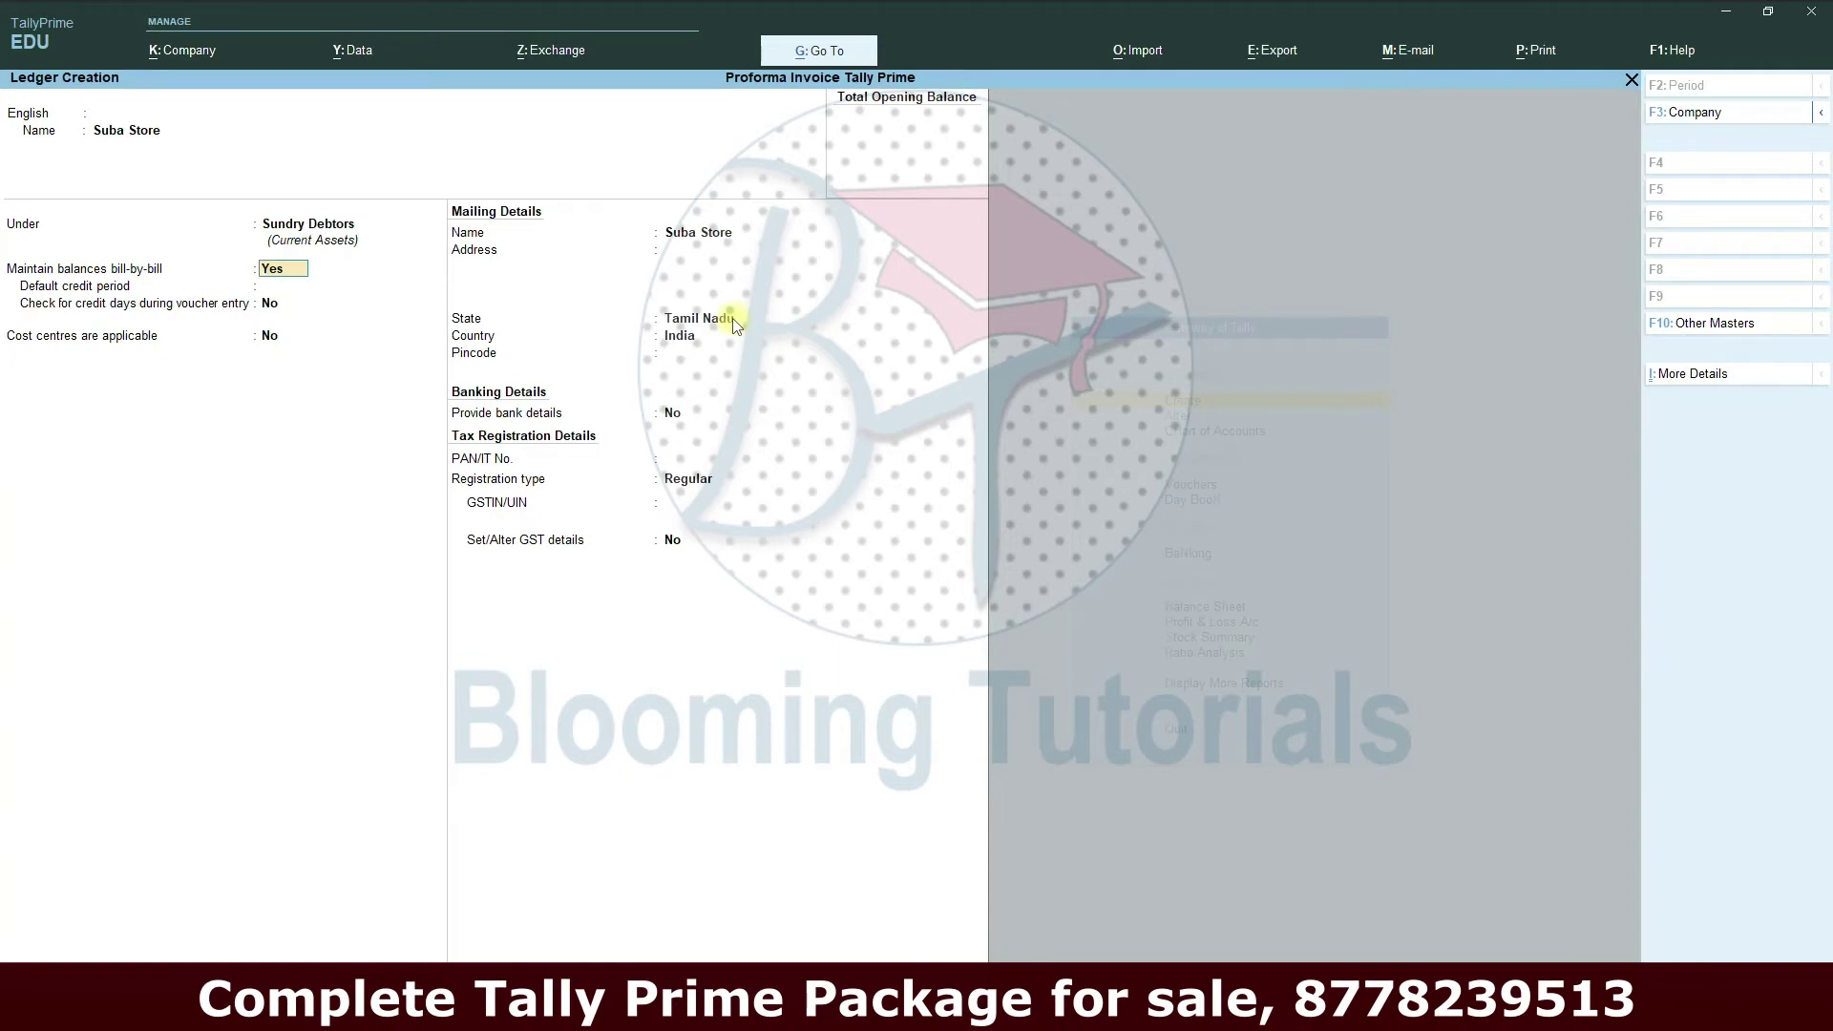
key("ctrl+a")
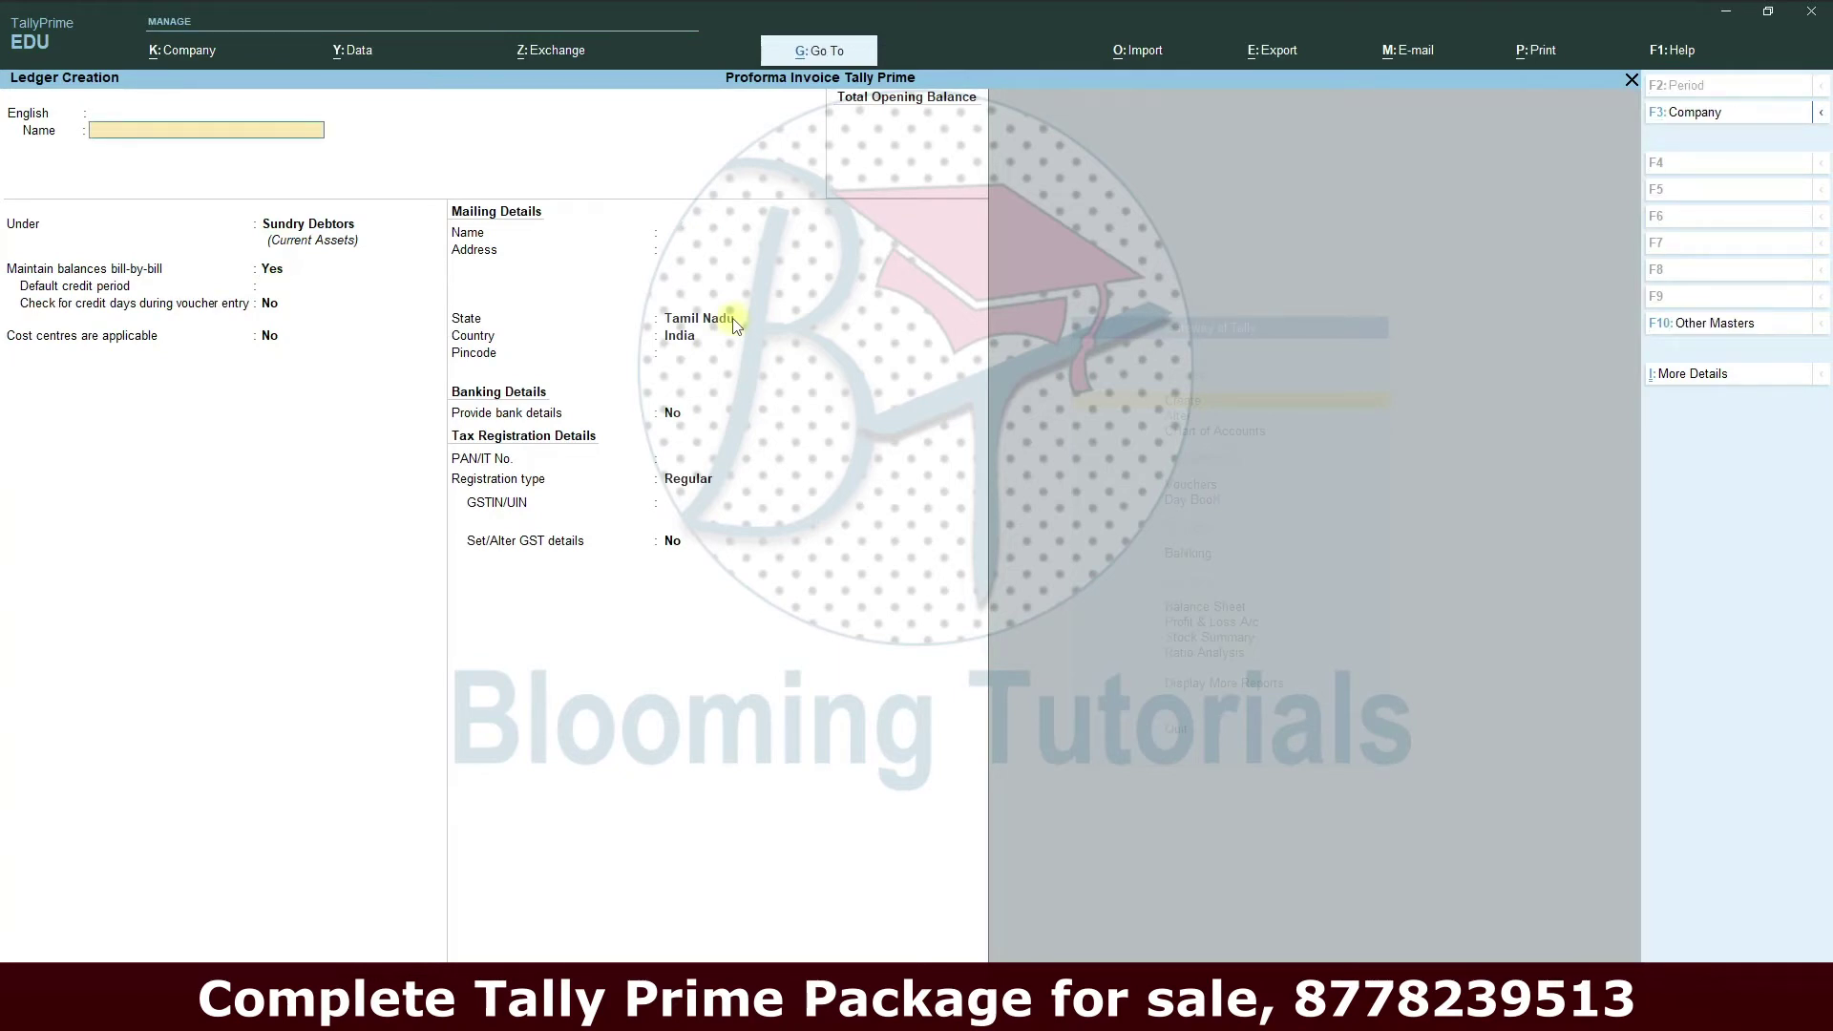
- Leave ledger creation and open a new sales voucher
key("Escape")
key("Return")
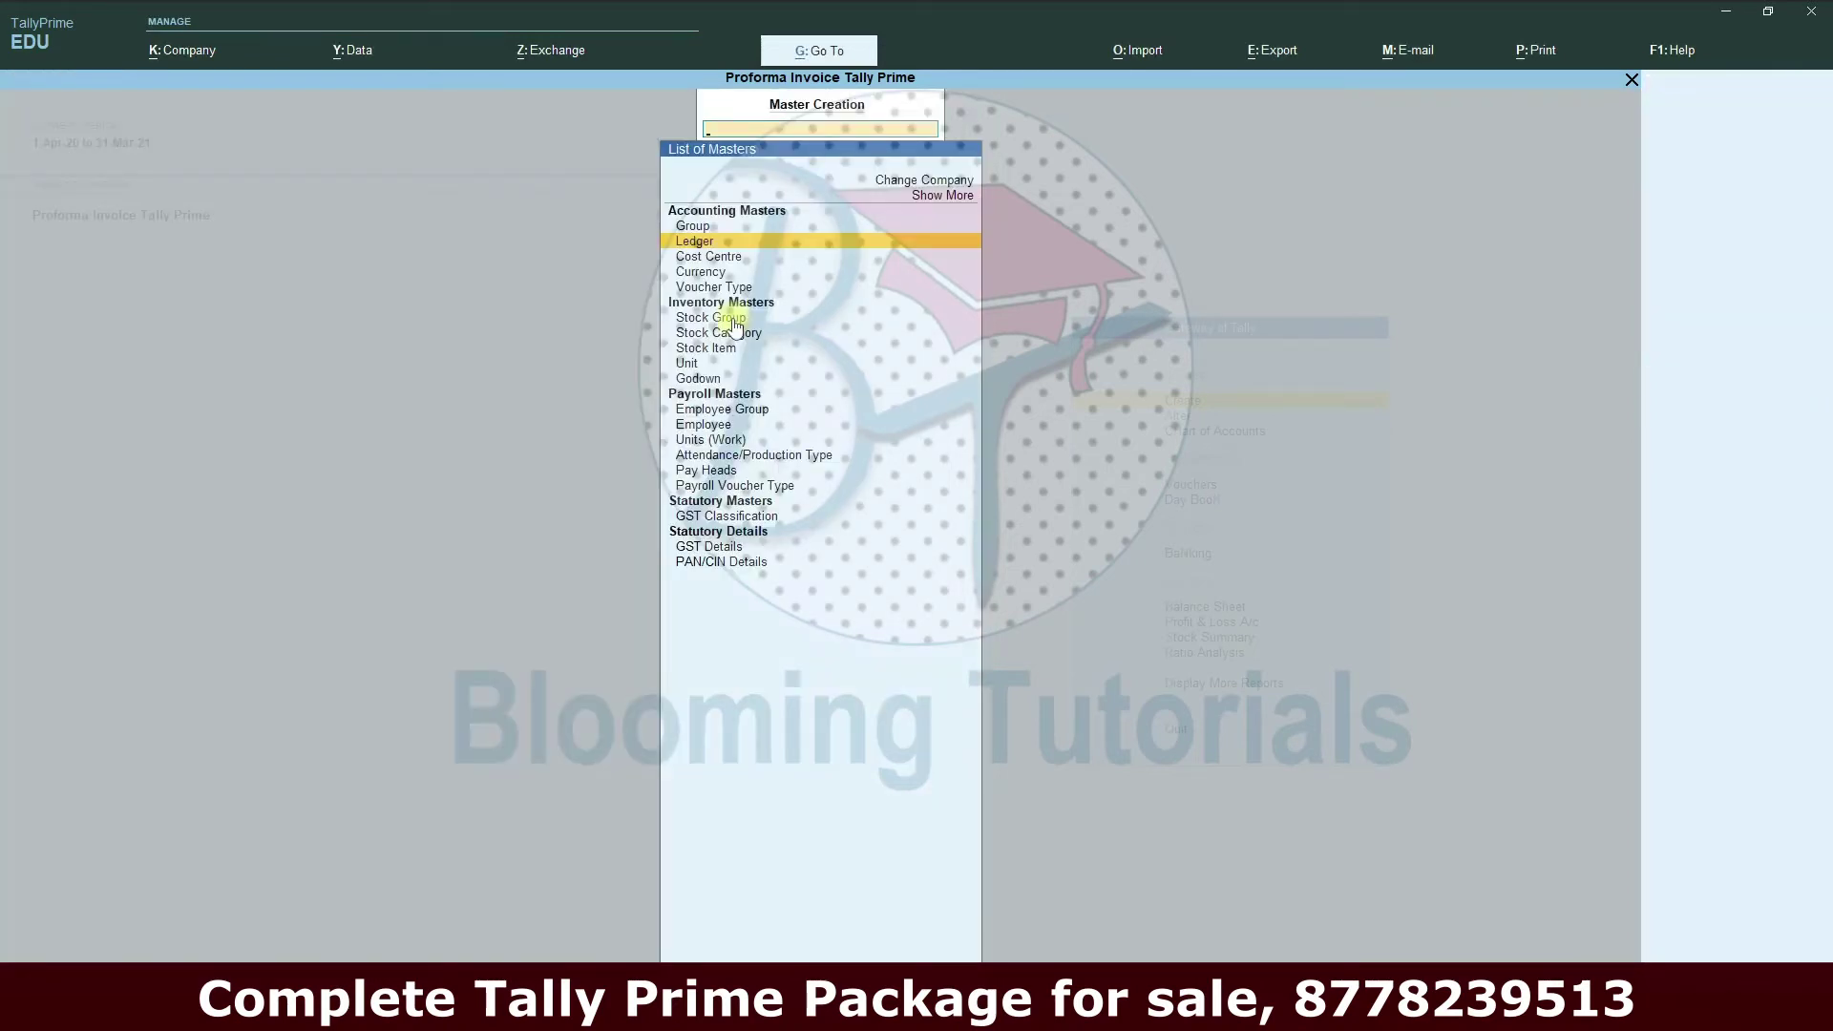
key("Escape")
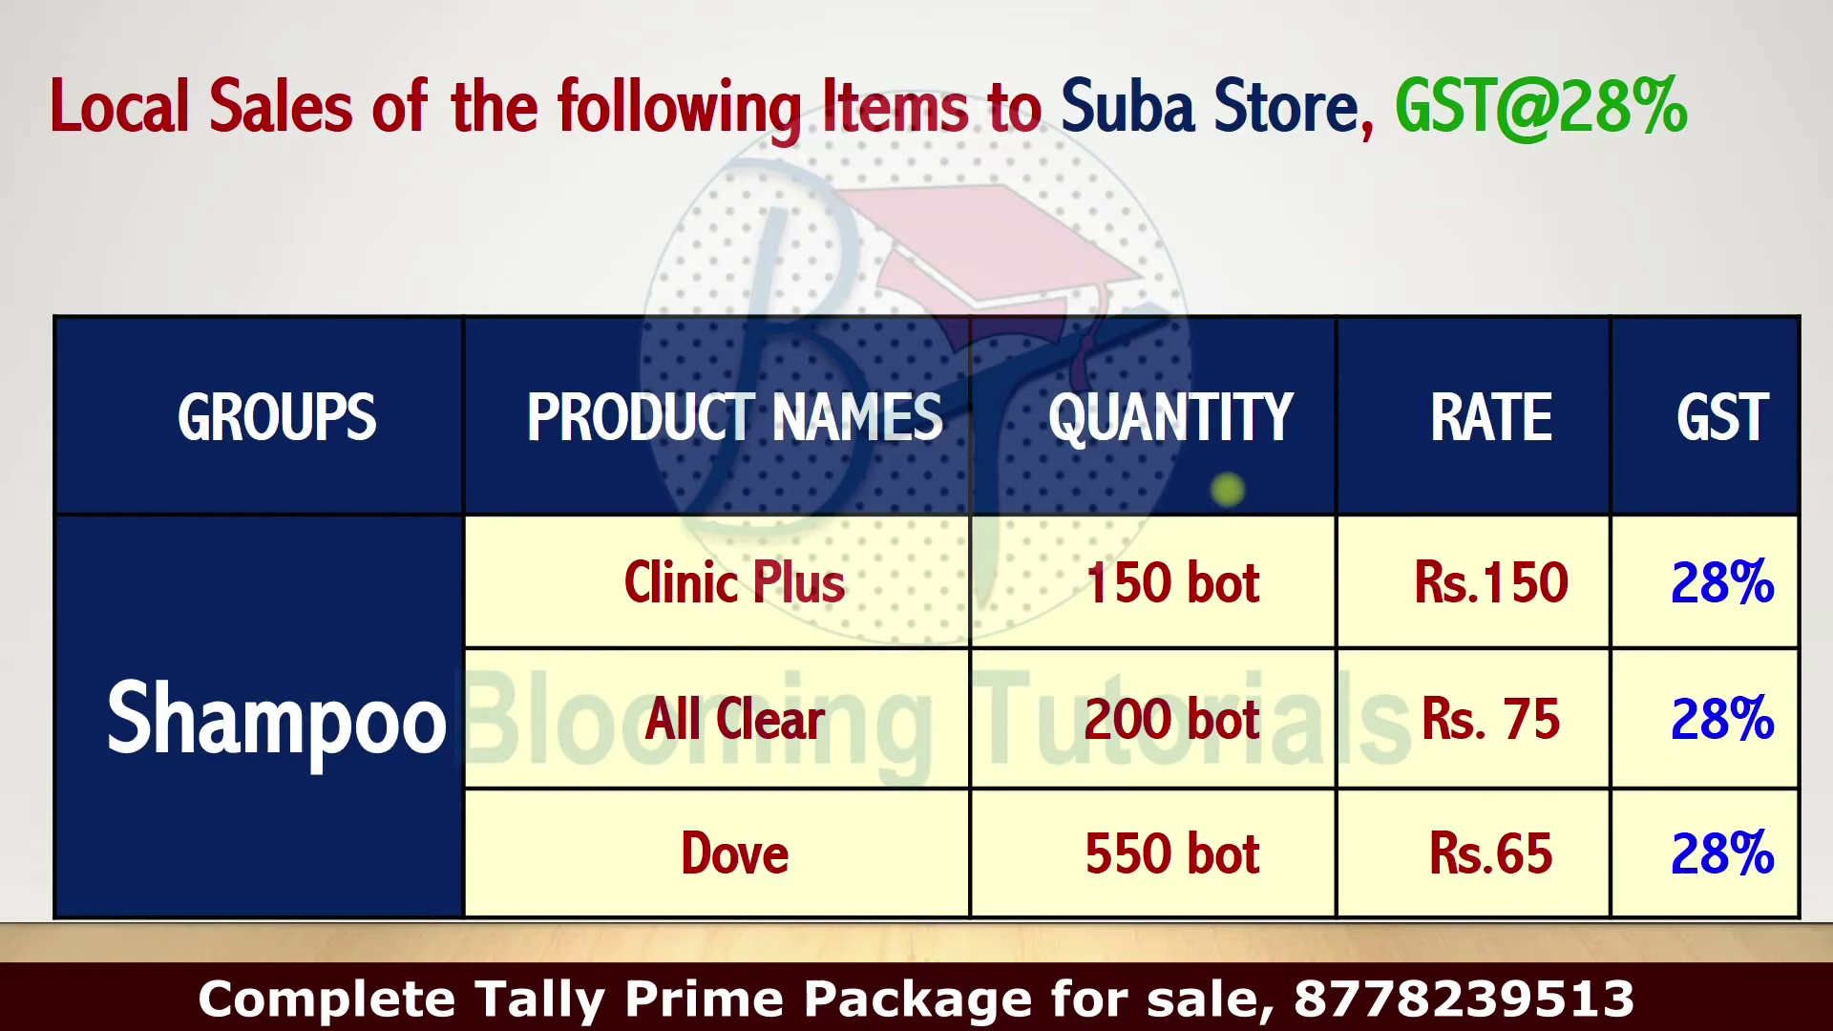
key("alt+Tab")
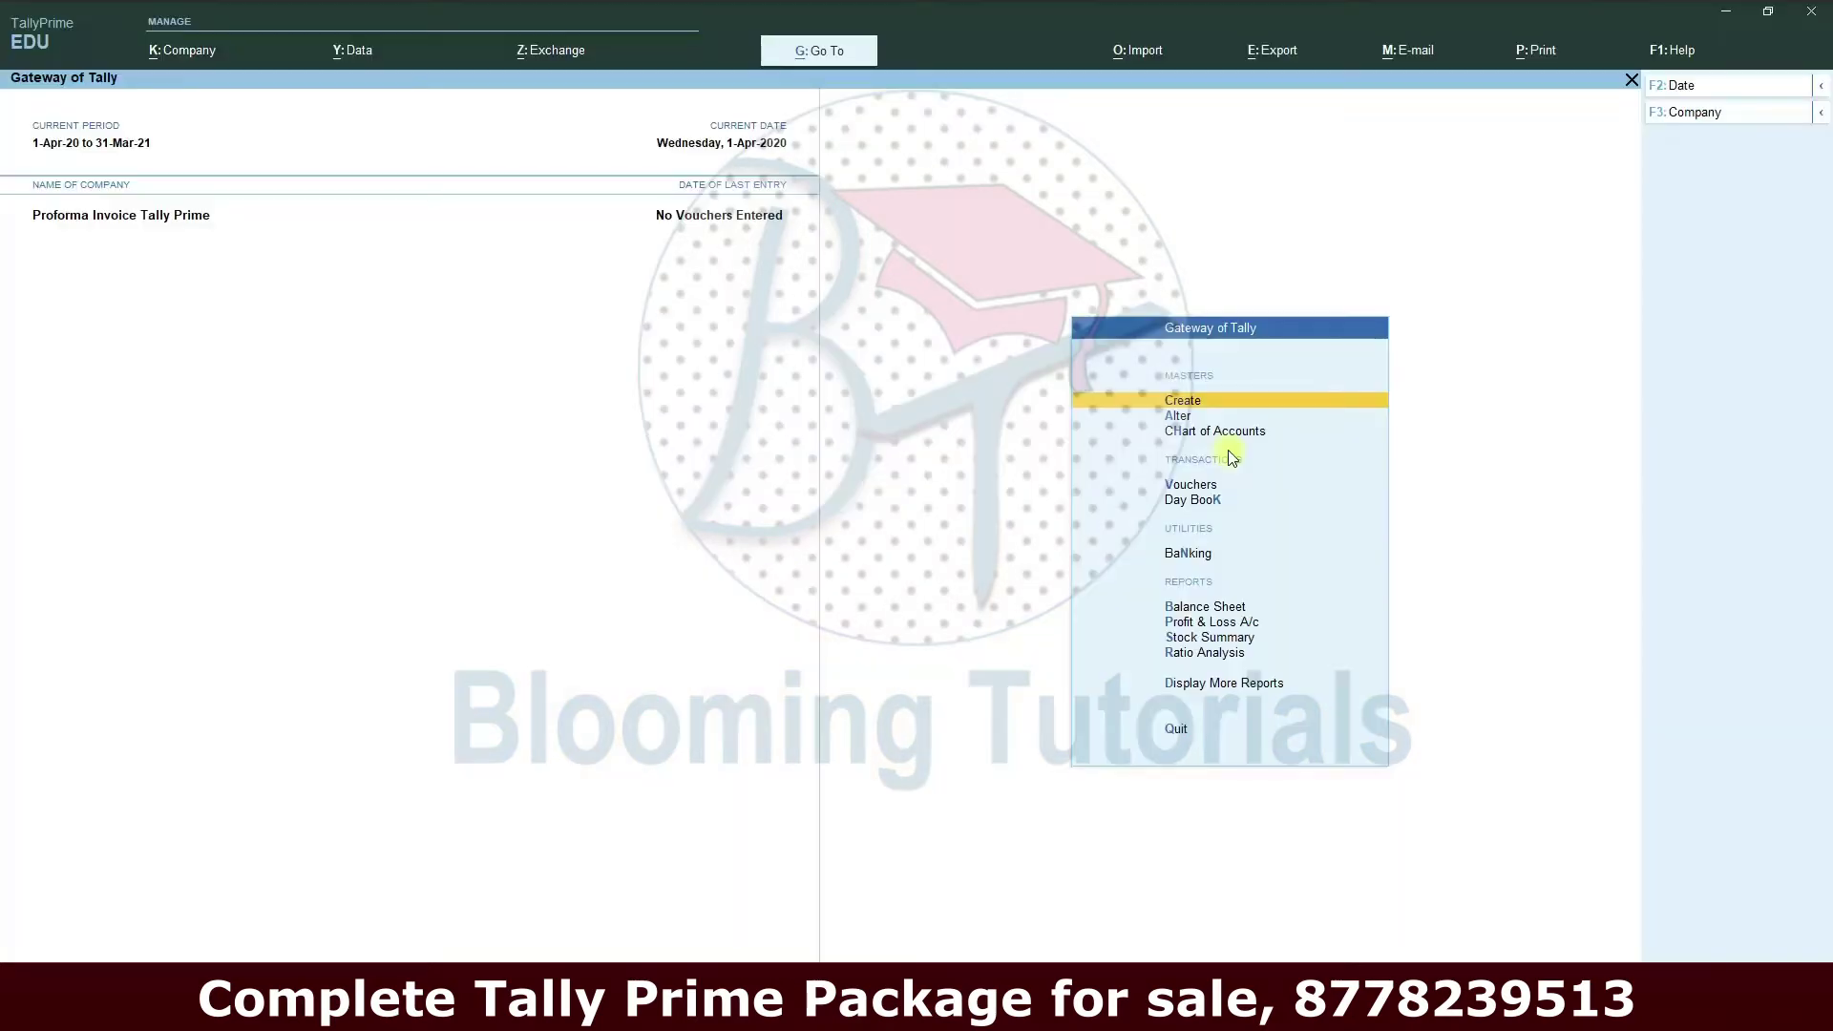
left_click(1194, 485)
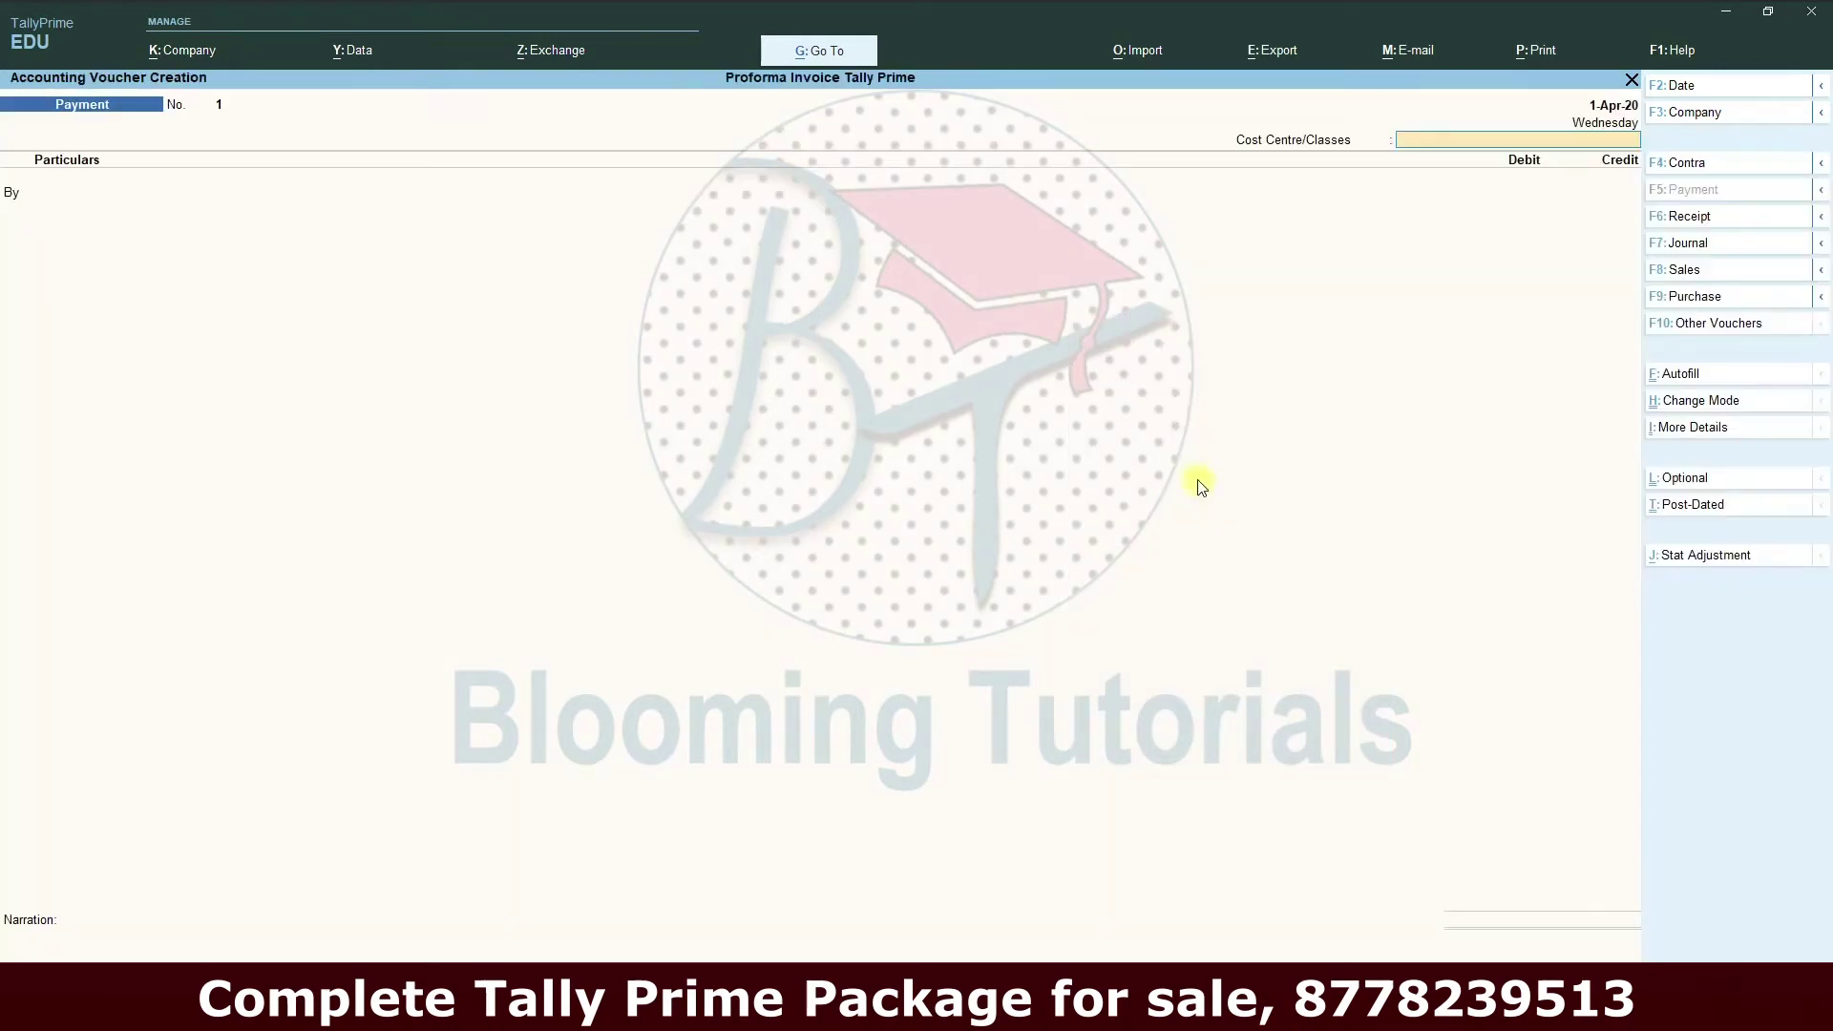
left_click(1718, 275)
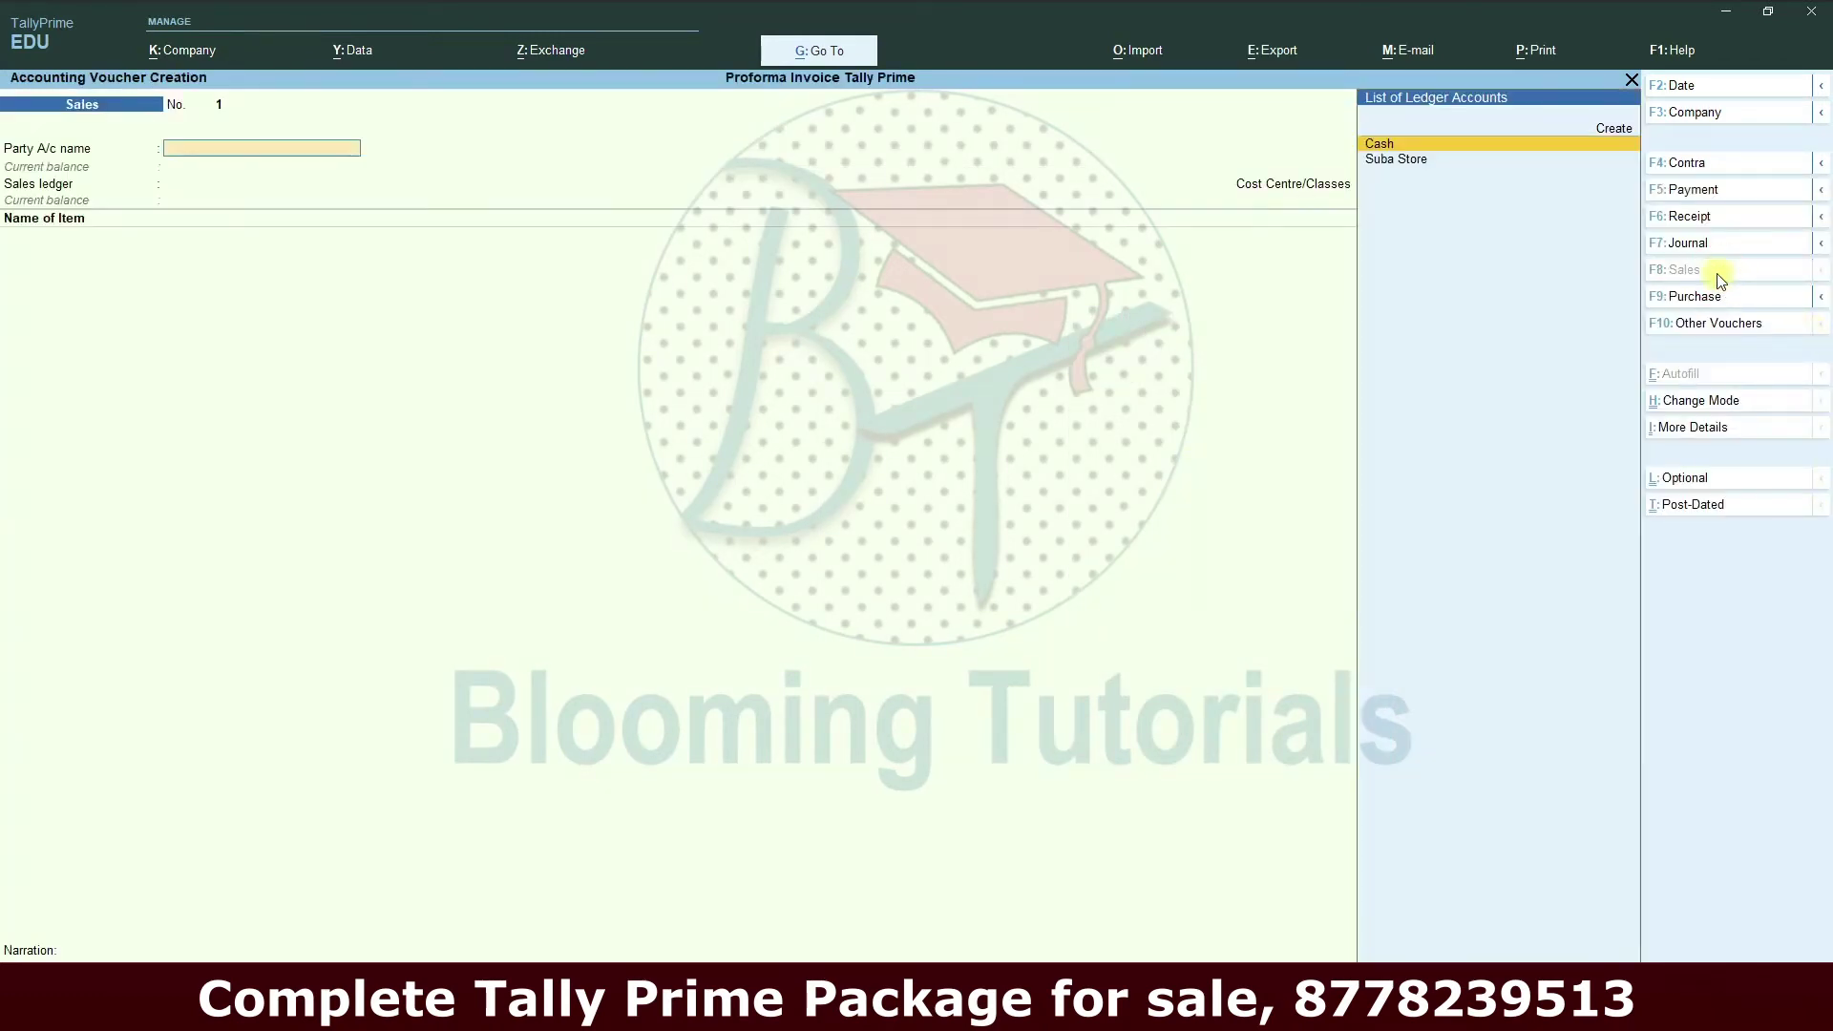
- Set the voucher's party to Suba Store and its sales ledger to Sales, accepting the default dispatch, party and tax classification details
key("Down")
key("Return")
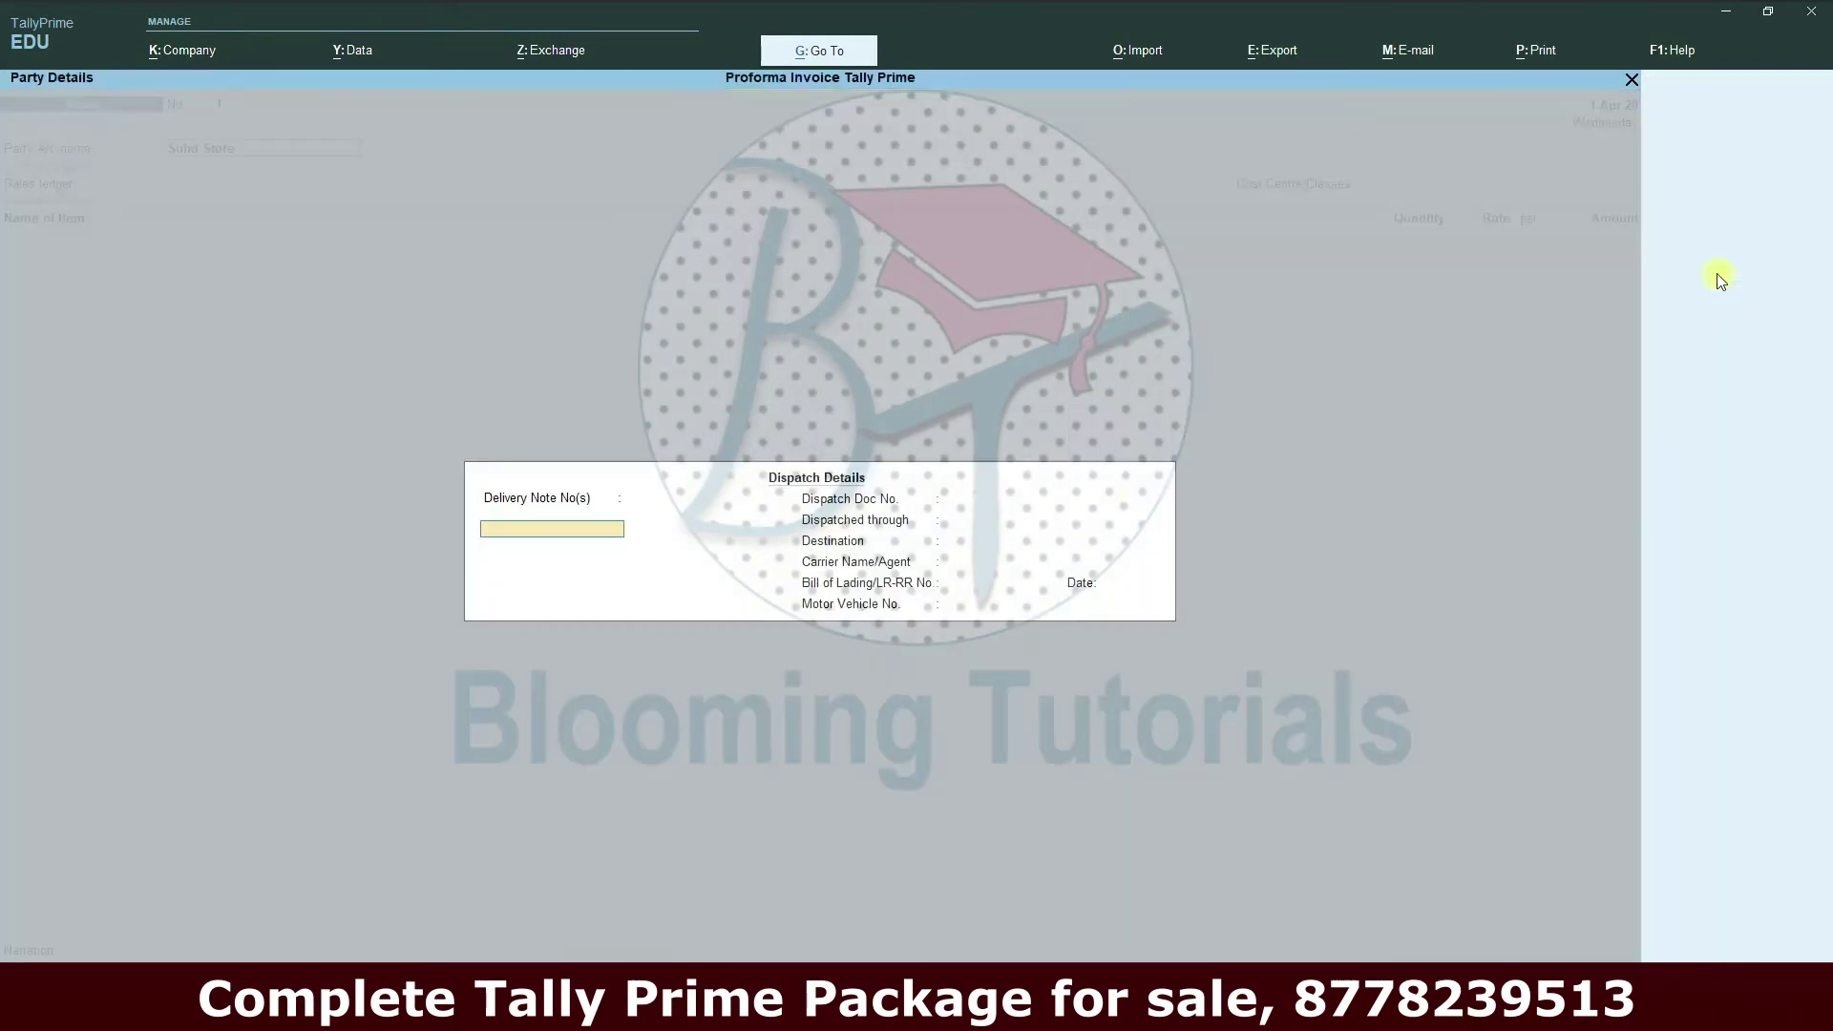
key("ctrl+a")
key("ctrl+a")
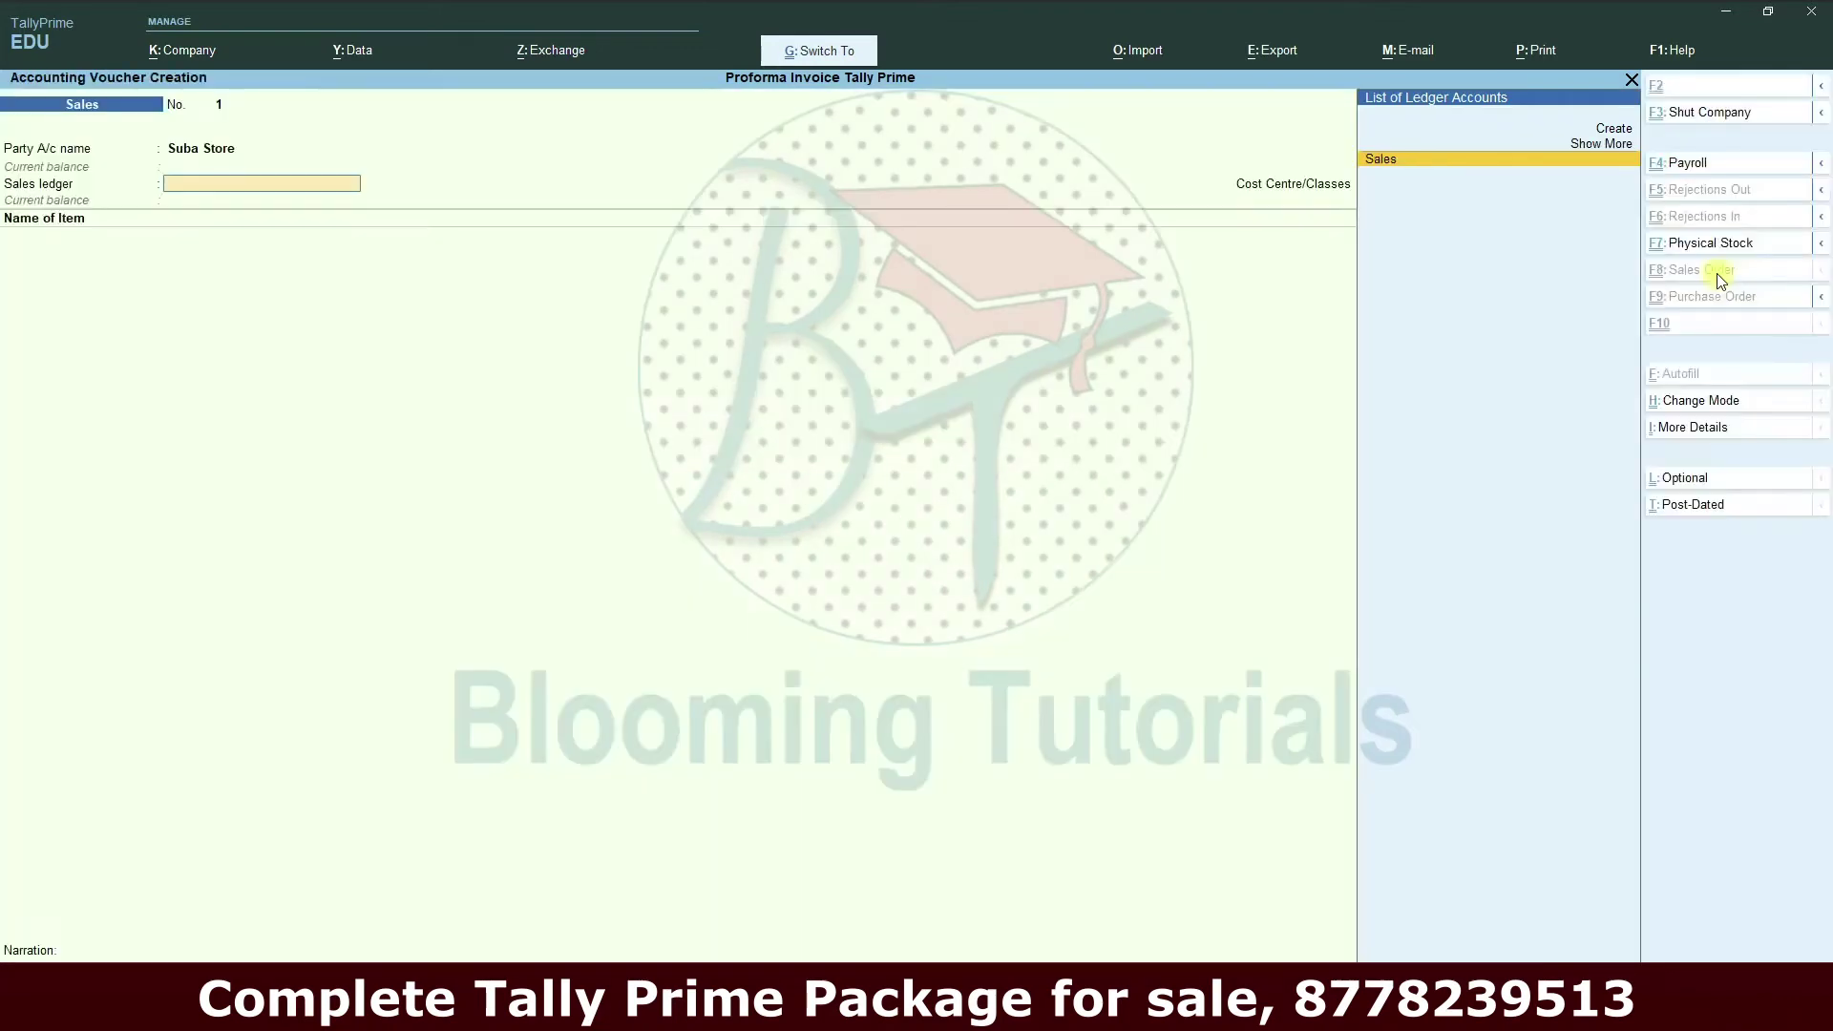
key("Return")
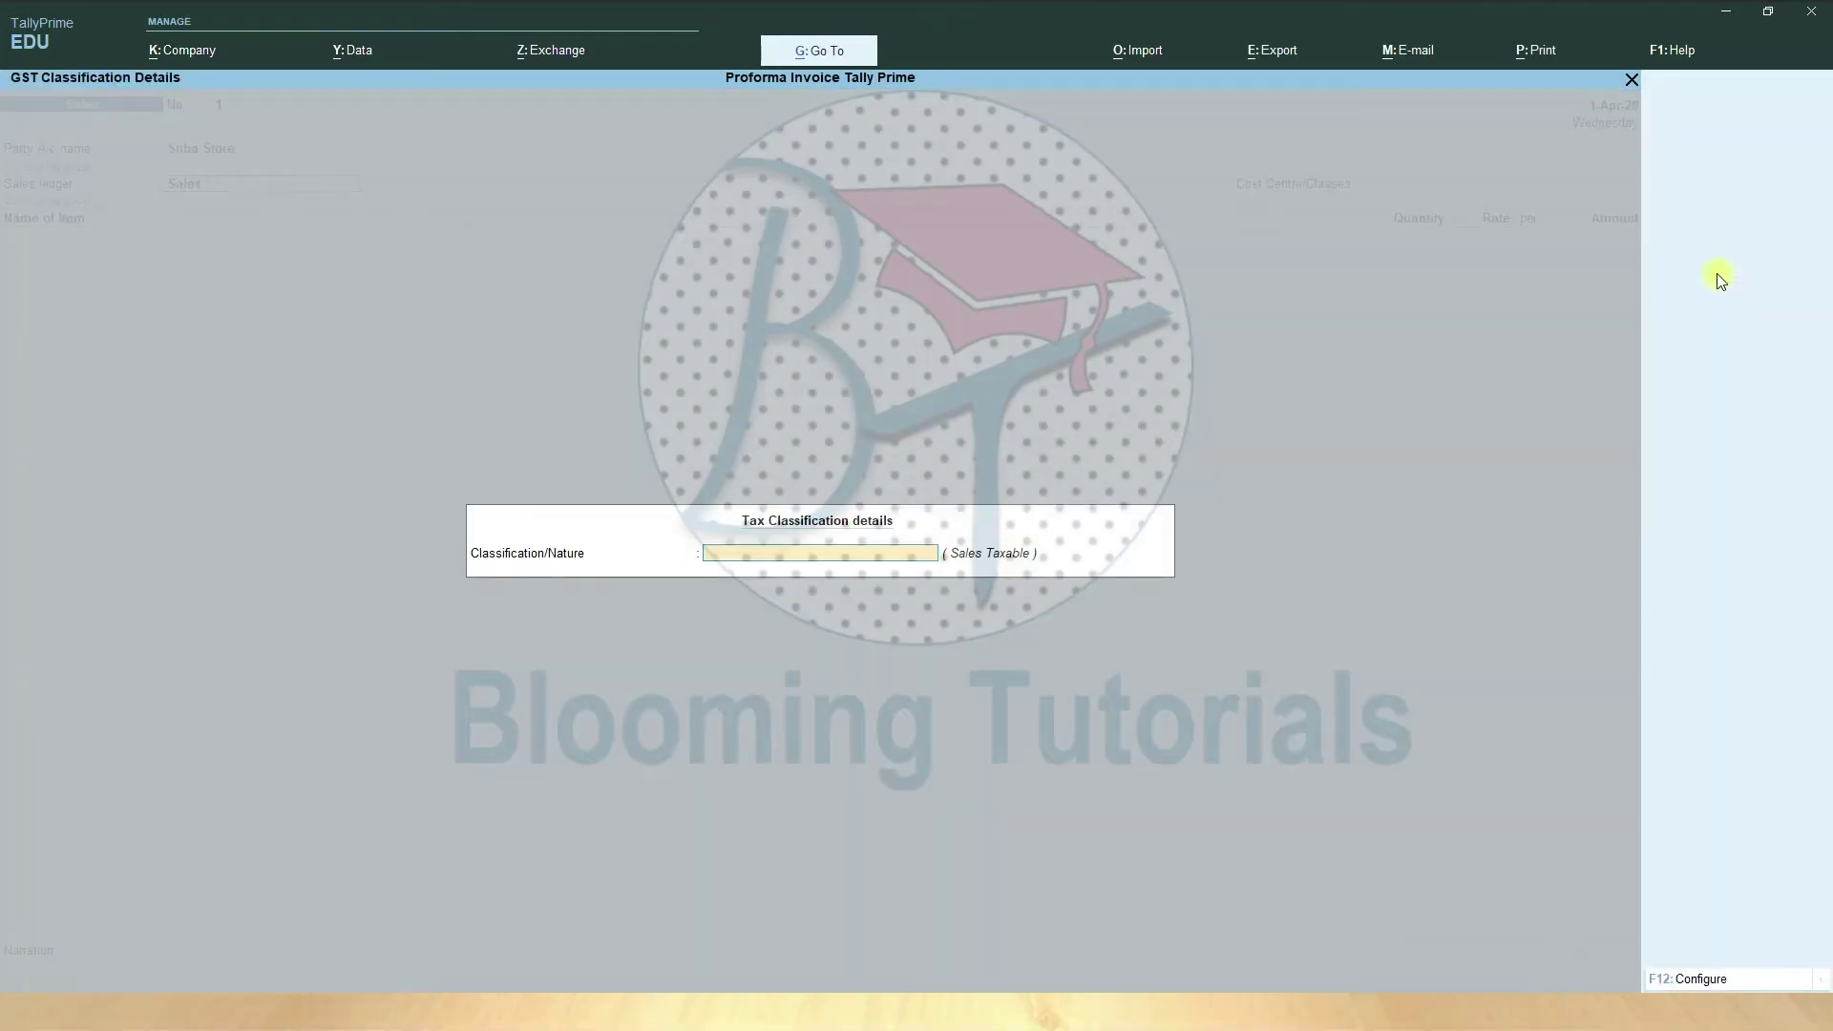
key("Return")
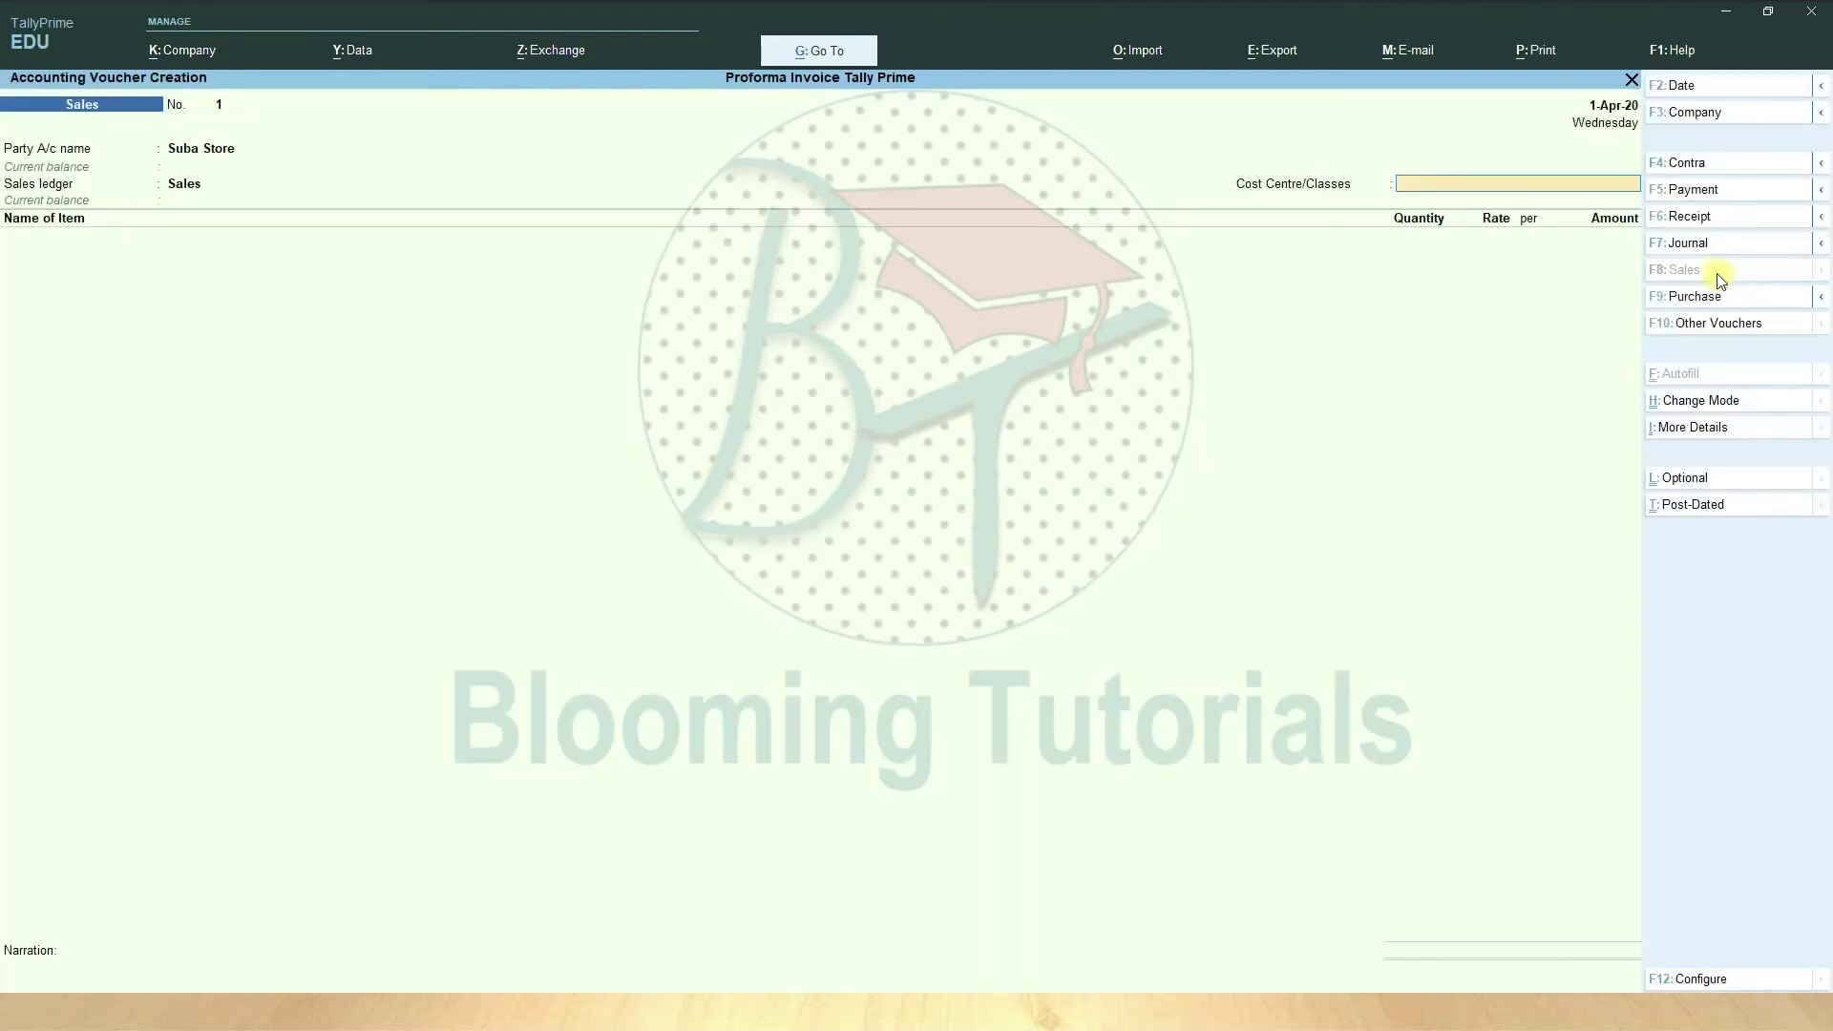
key("Return")
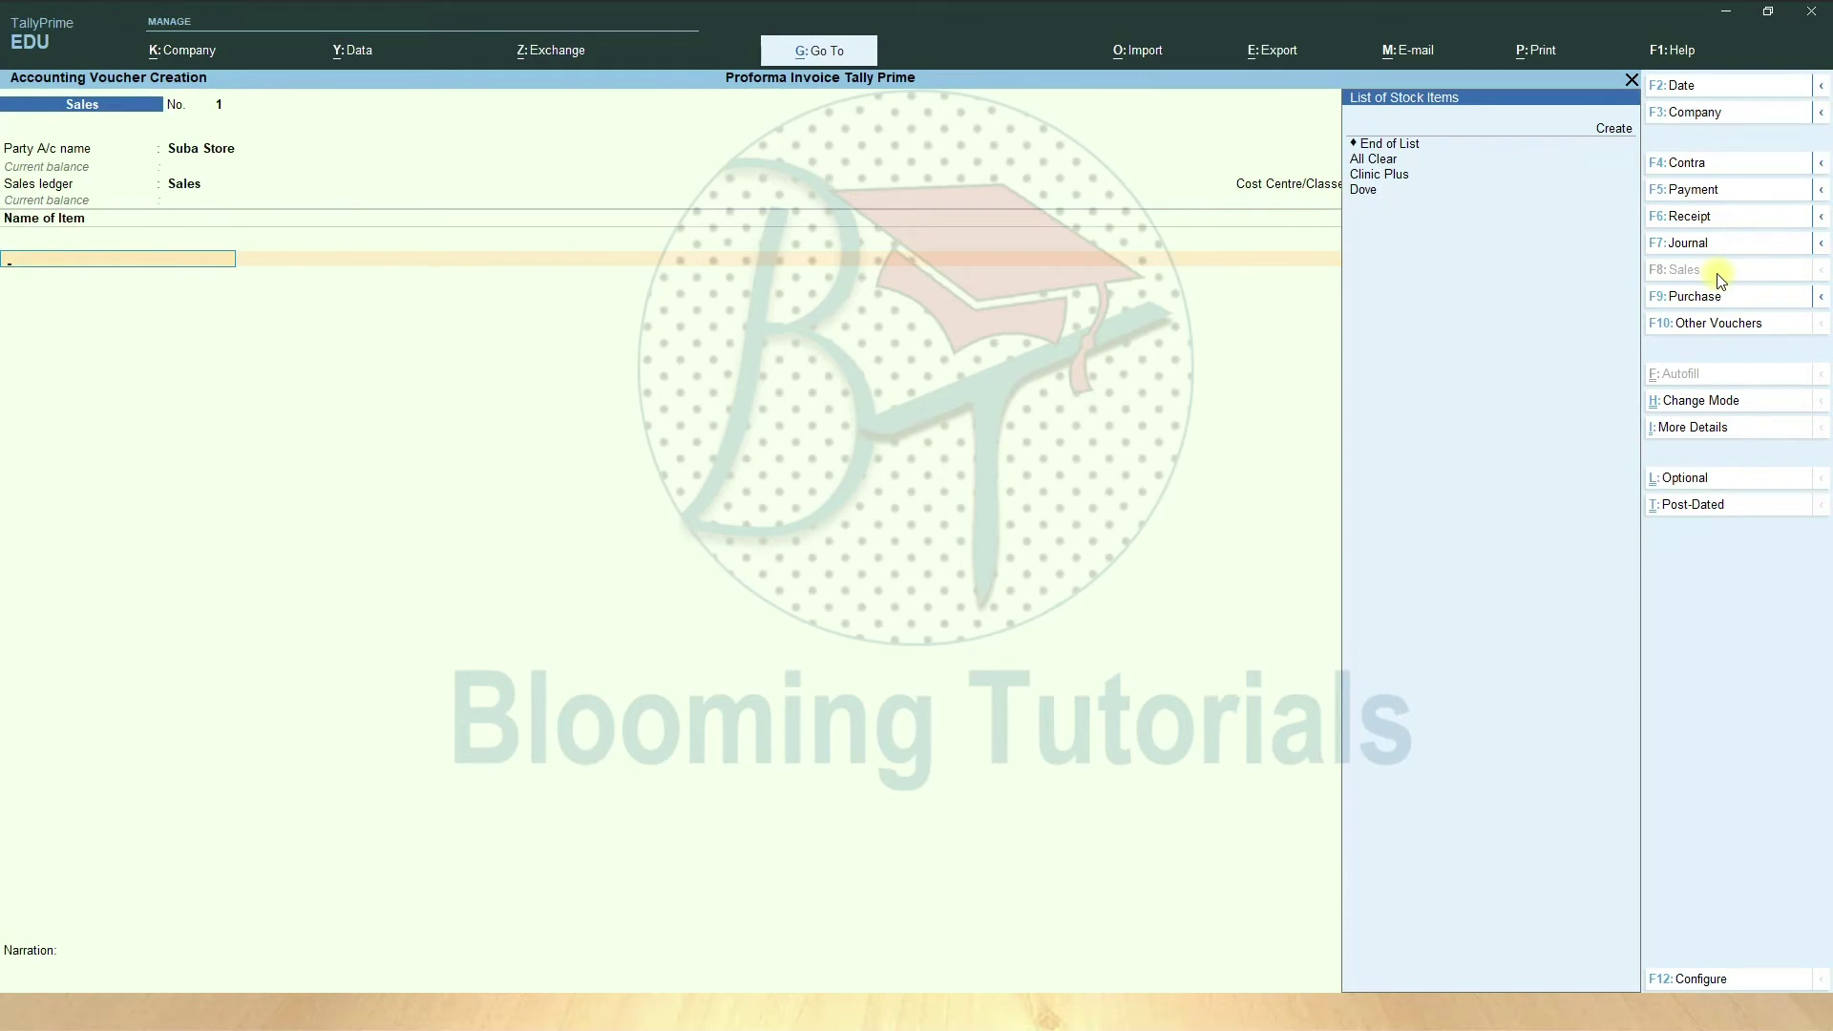
- Add All Clear as the voucher's first stock item, leaving its description blank
key("Down")
key("Down")
key("Return")
key("Return")
key("BackSpace")
key("Return")
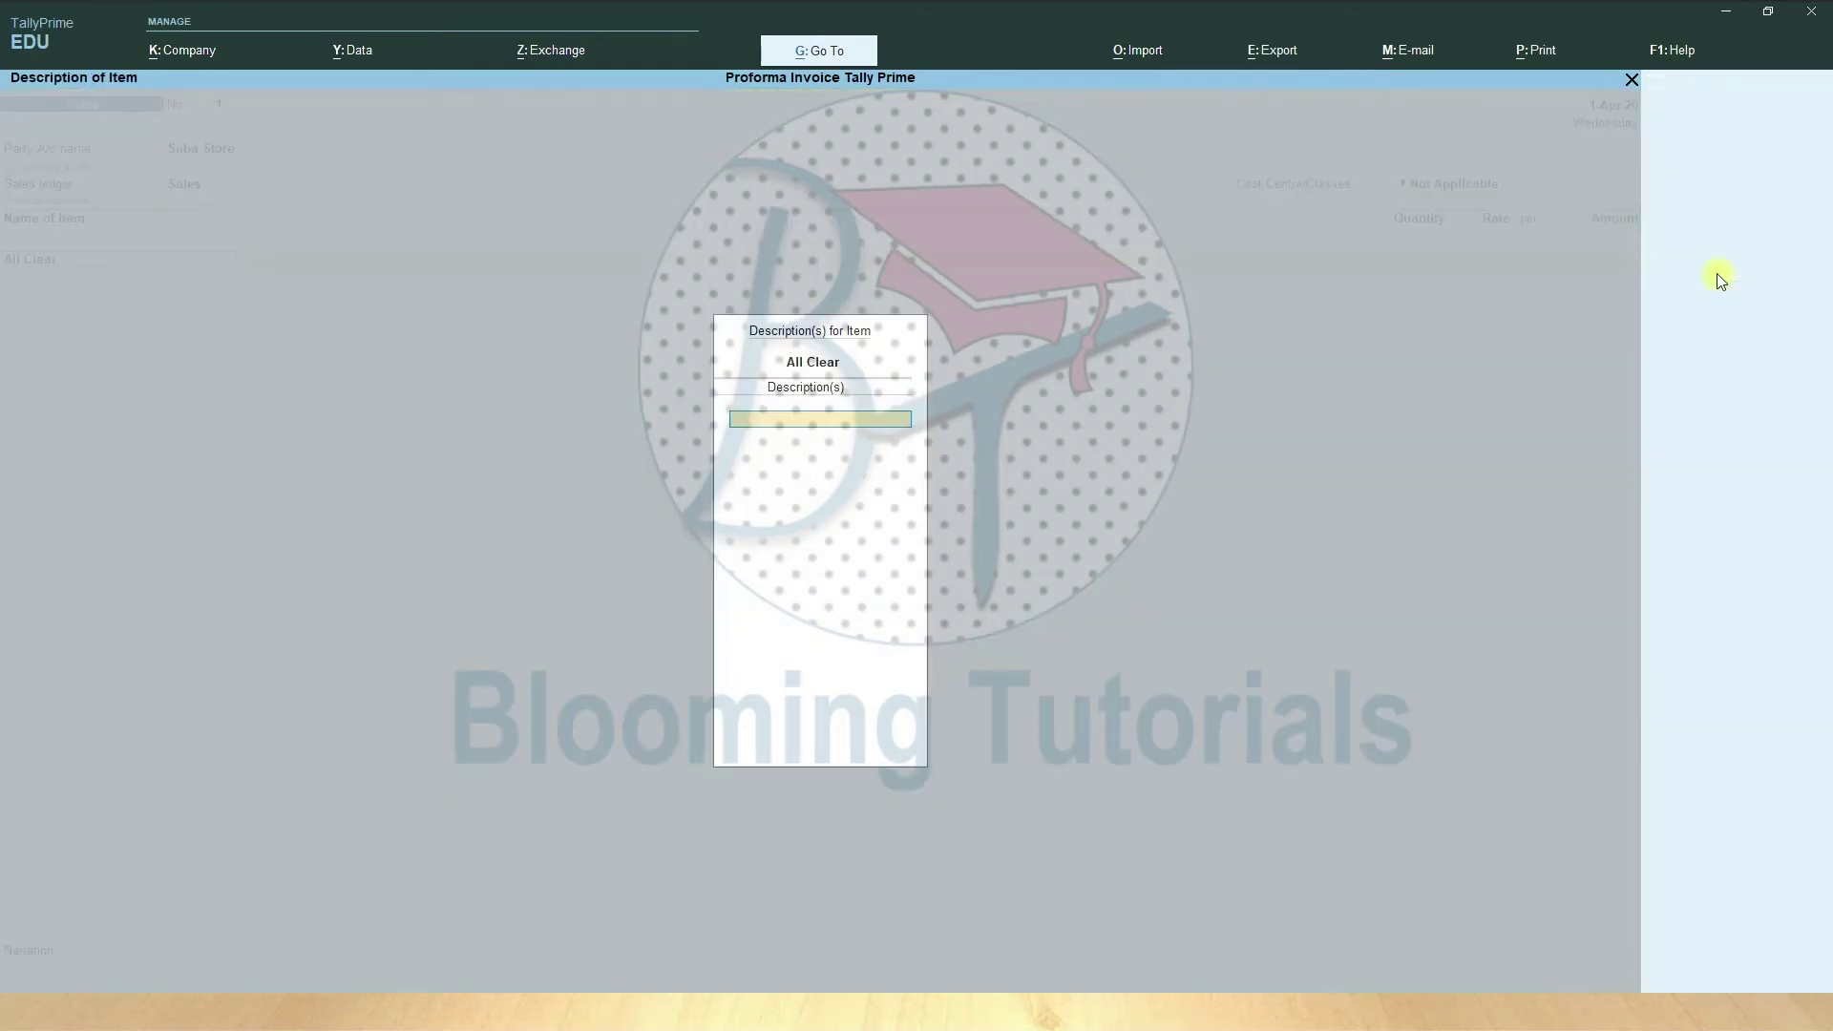
key("Return")
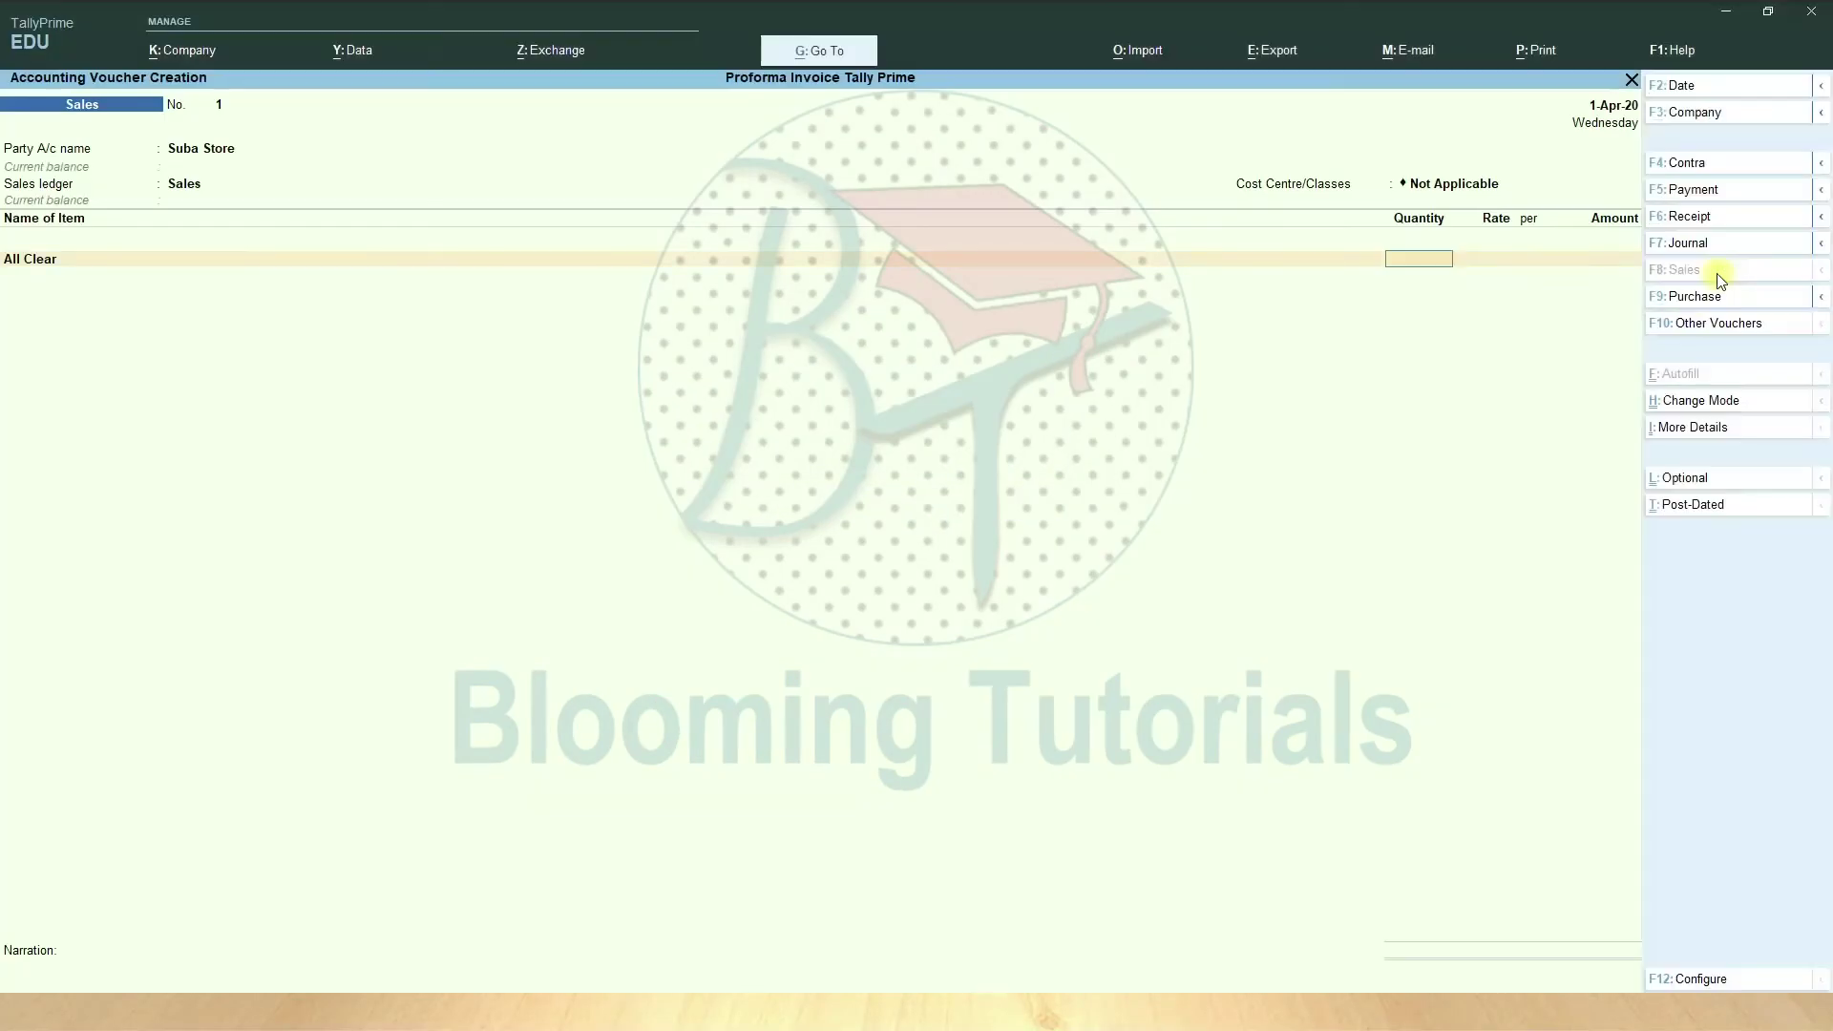
- Set All Clear's quantity to 150 btl and its rate to 150 per btl
type("150")
key("Return")
key("Return")
type("150")
key("Return")
key("Return")
key("Return")
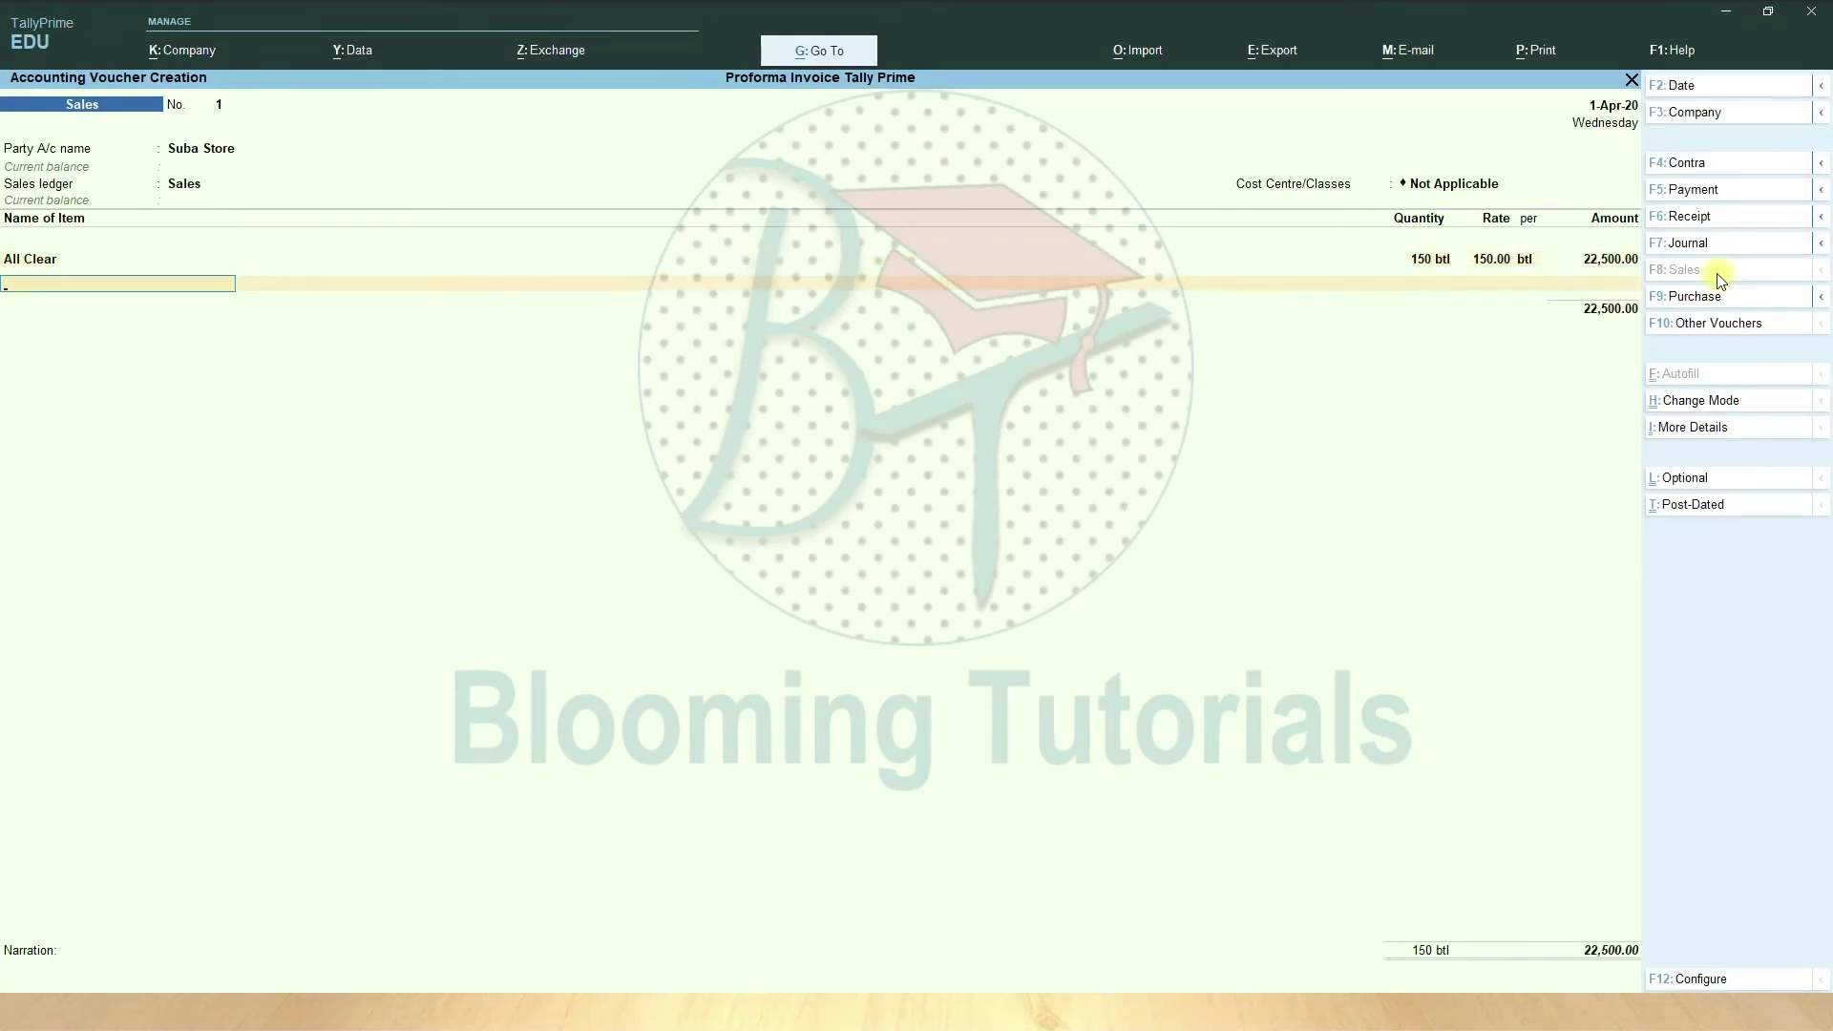
- Add Clinic Plus to the voucher with a quantity of 200 btl at a rate of 70 per btl
type("Cl")
key("Return")
key("Return")
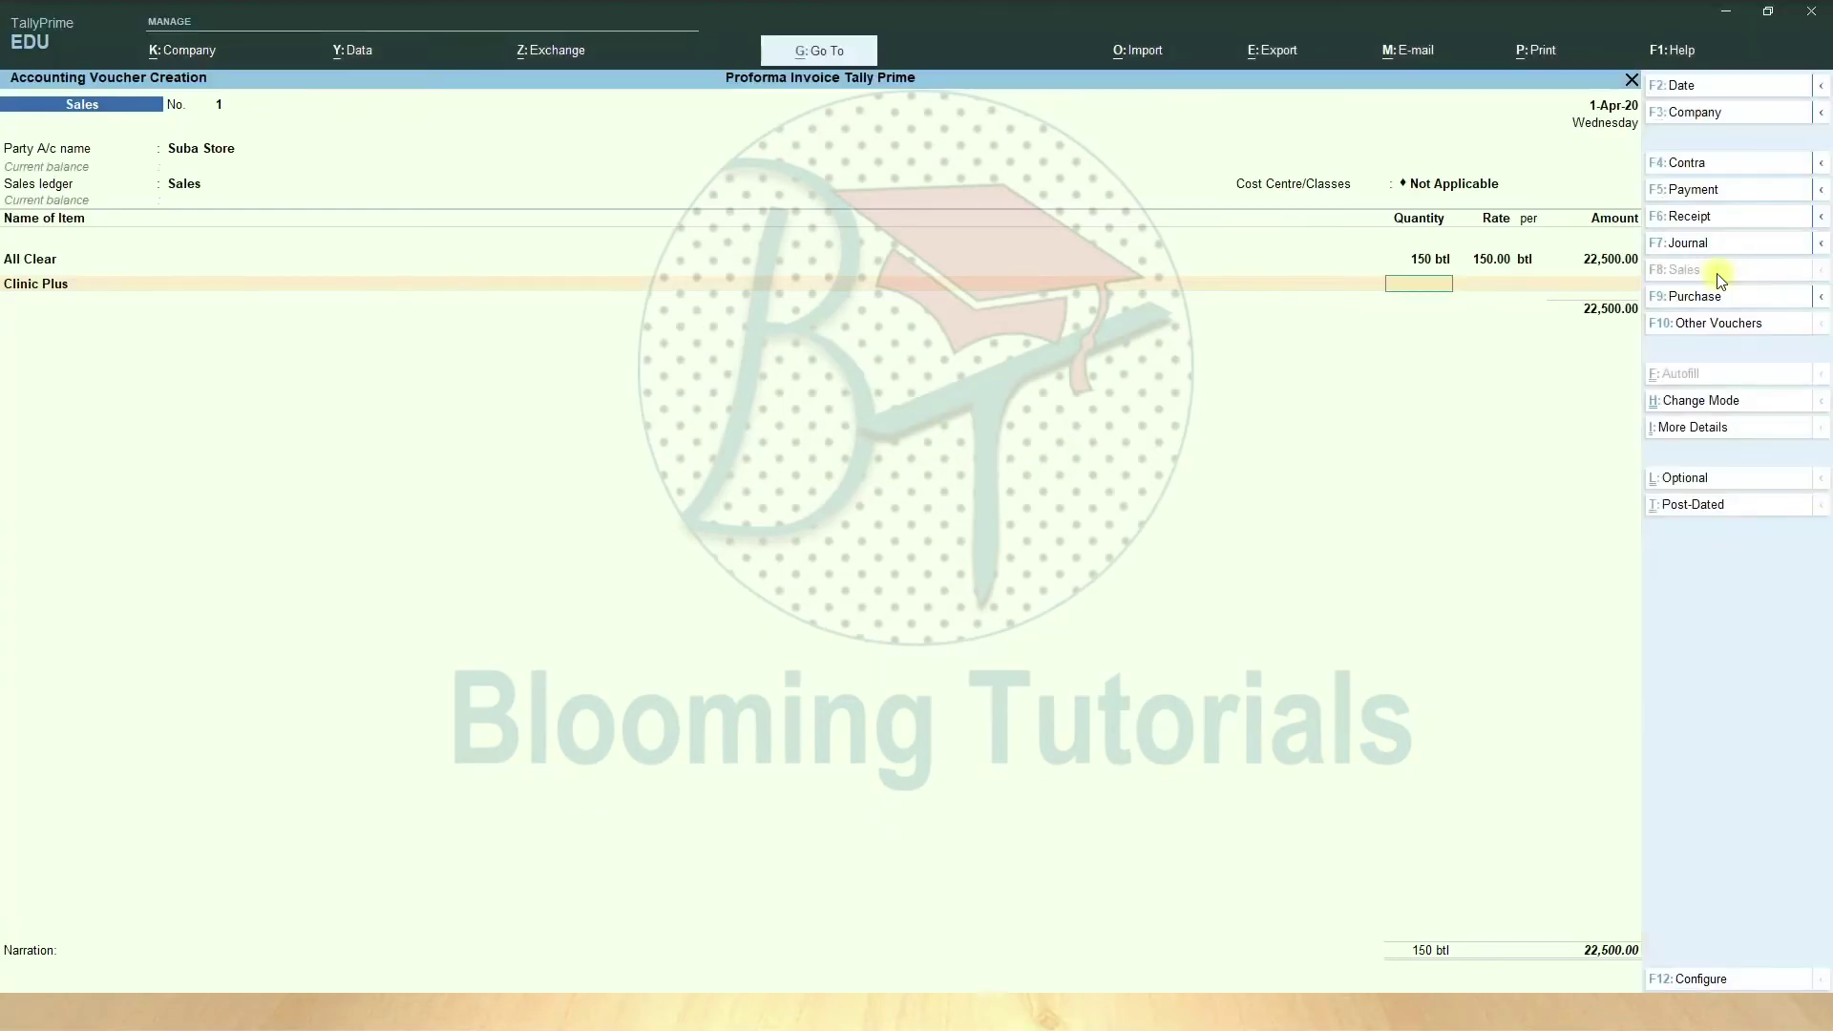
type("200")
key("Return")
type("70")
key("Return")
key("Return")
key("Return")
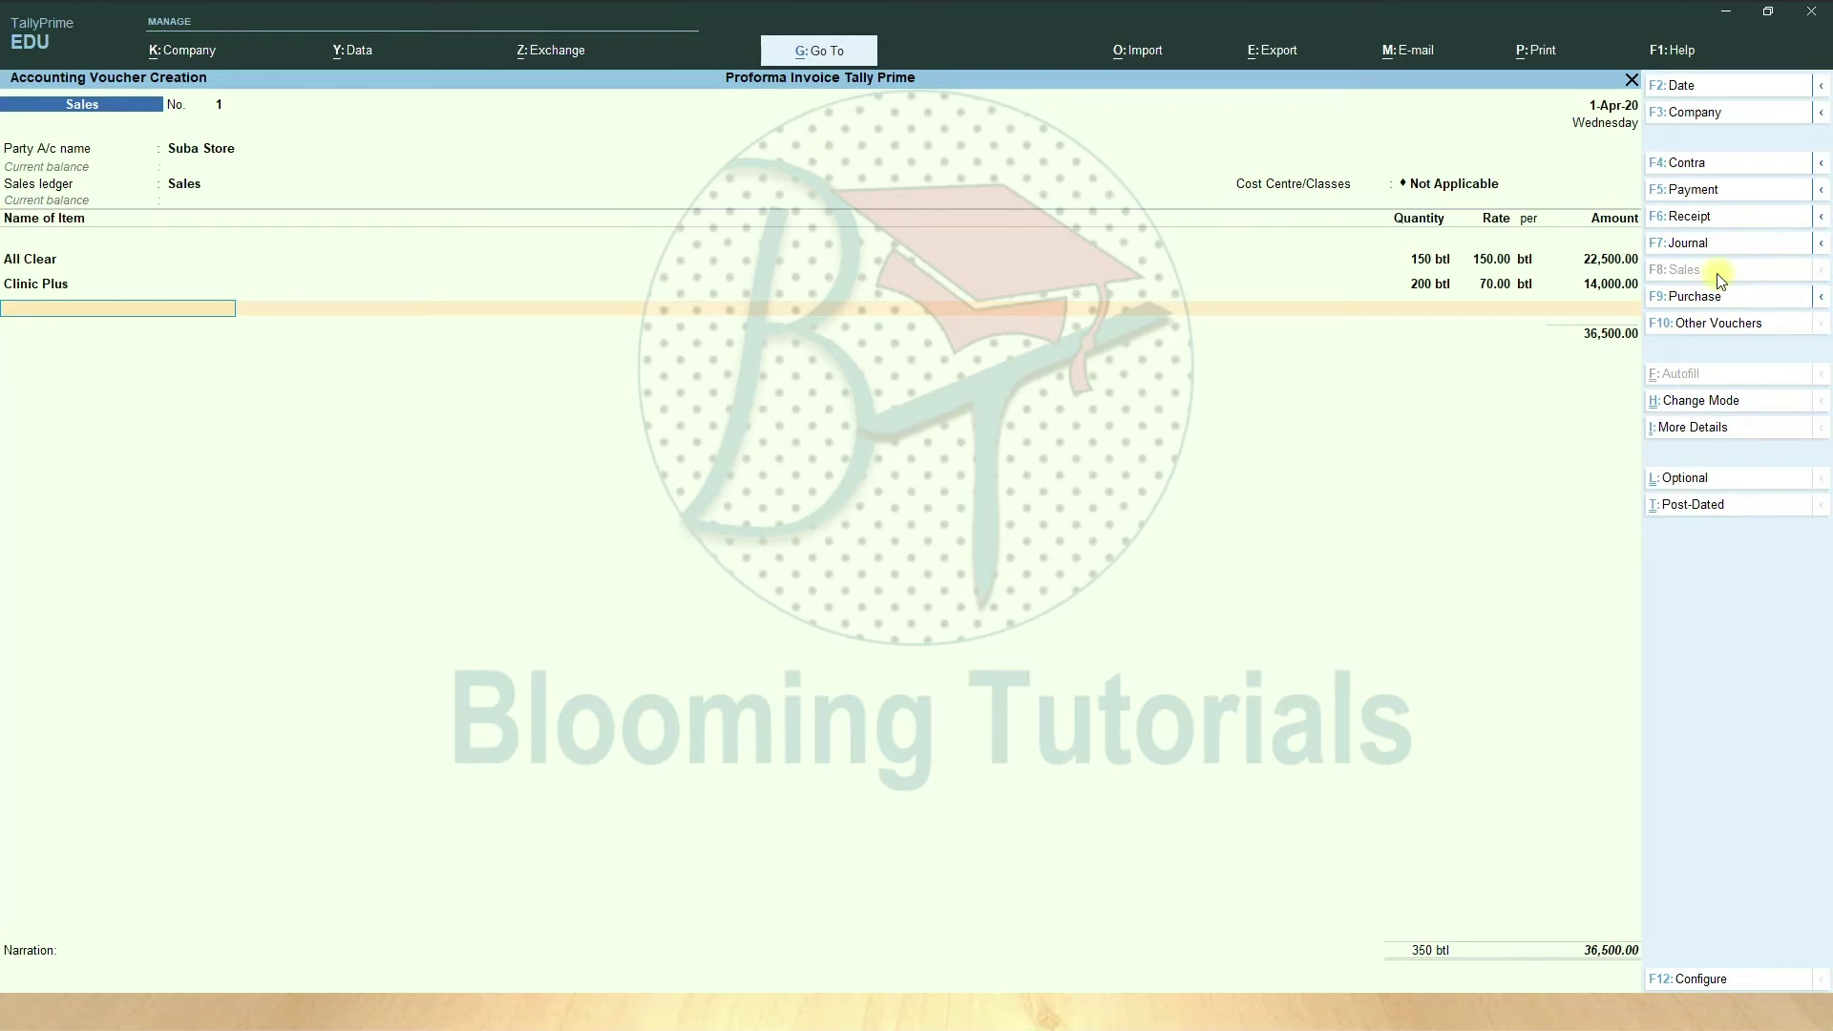
- Add Dove to the voucher with a quantity of 550 btl at a rate of 65 per btl
key("alt")
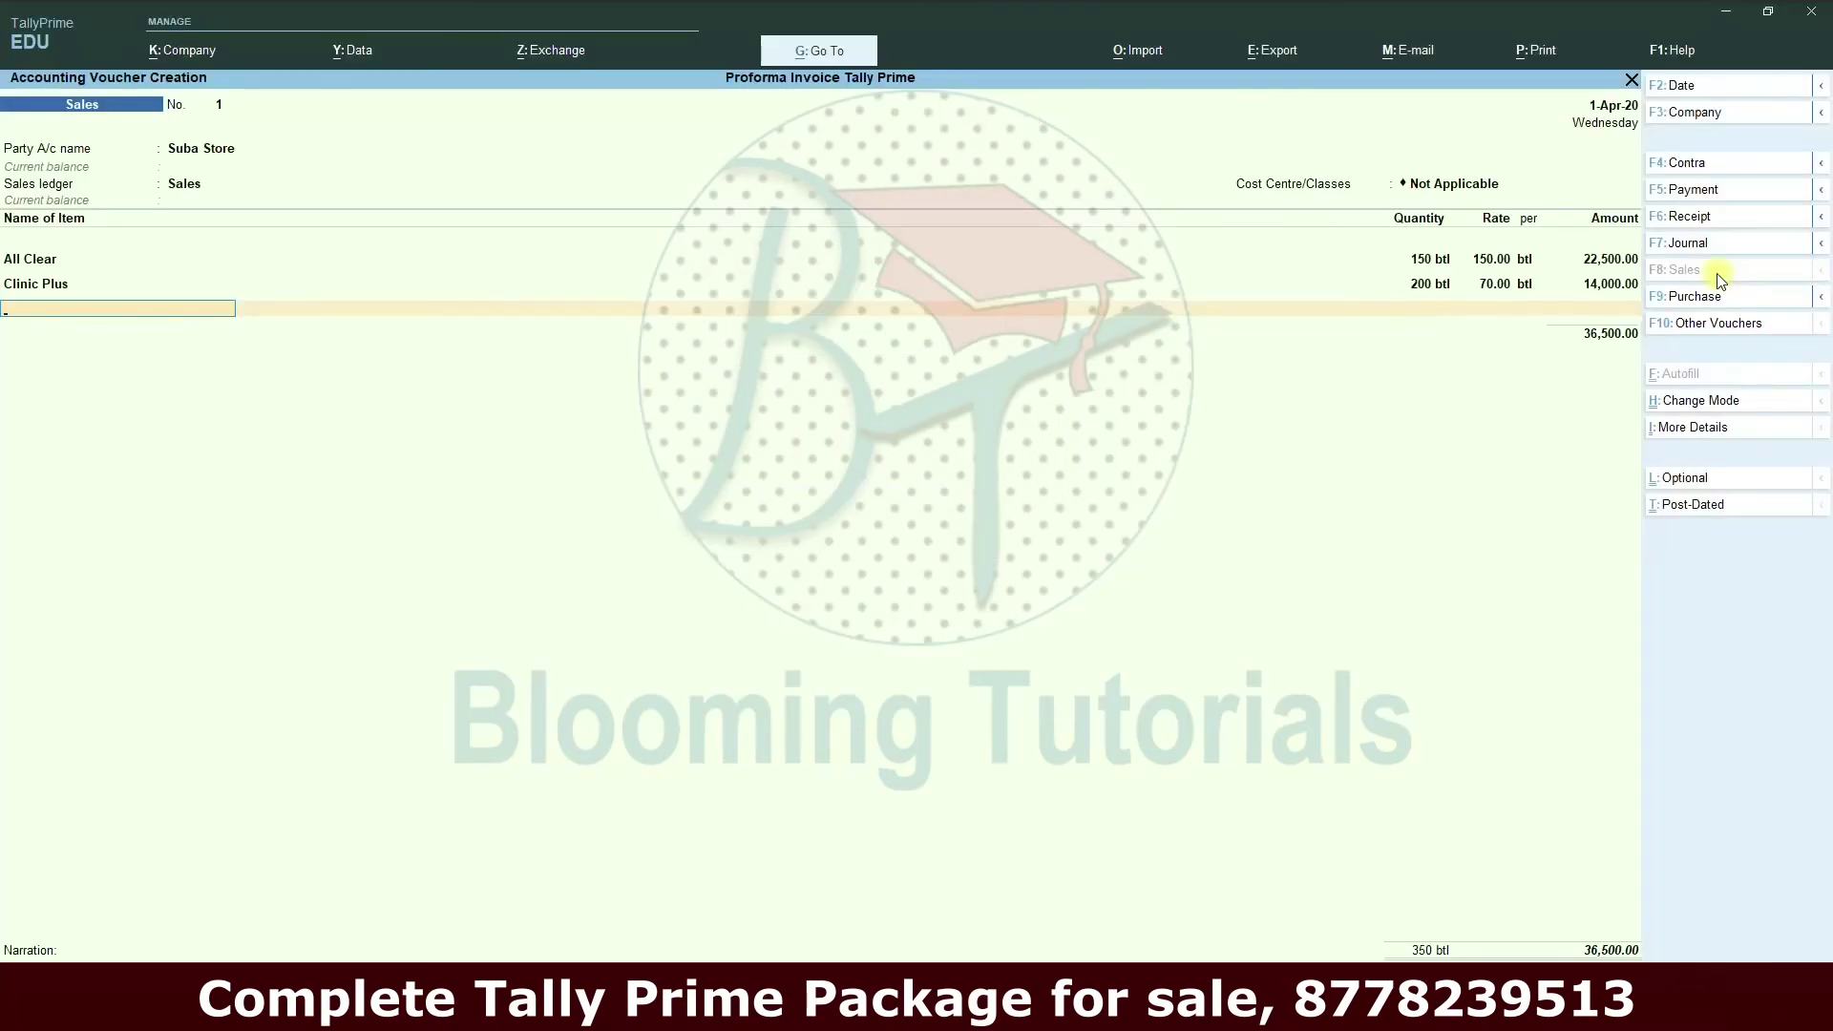
type("d")
key("Return")
key("Return")
type("550 btl")
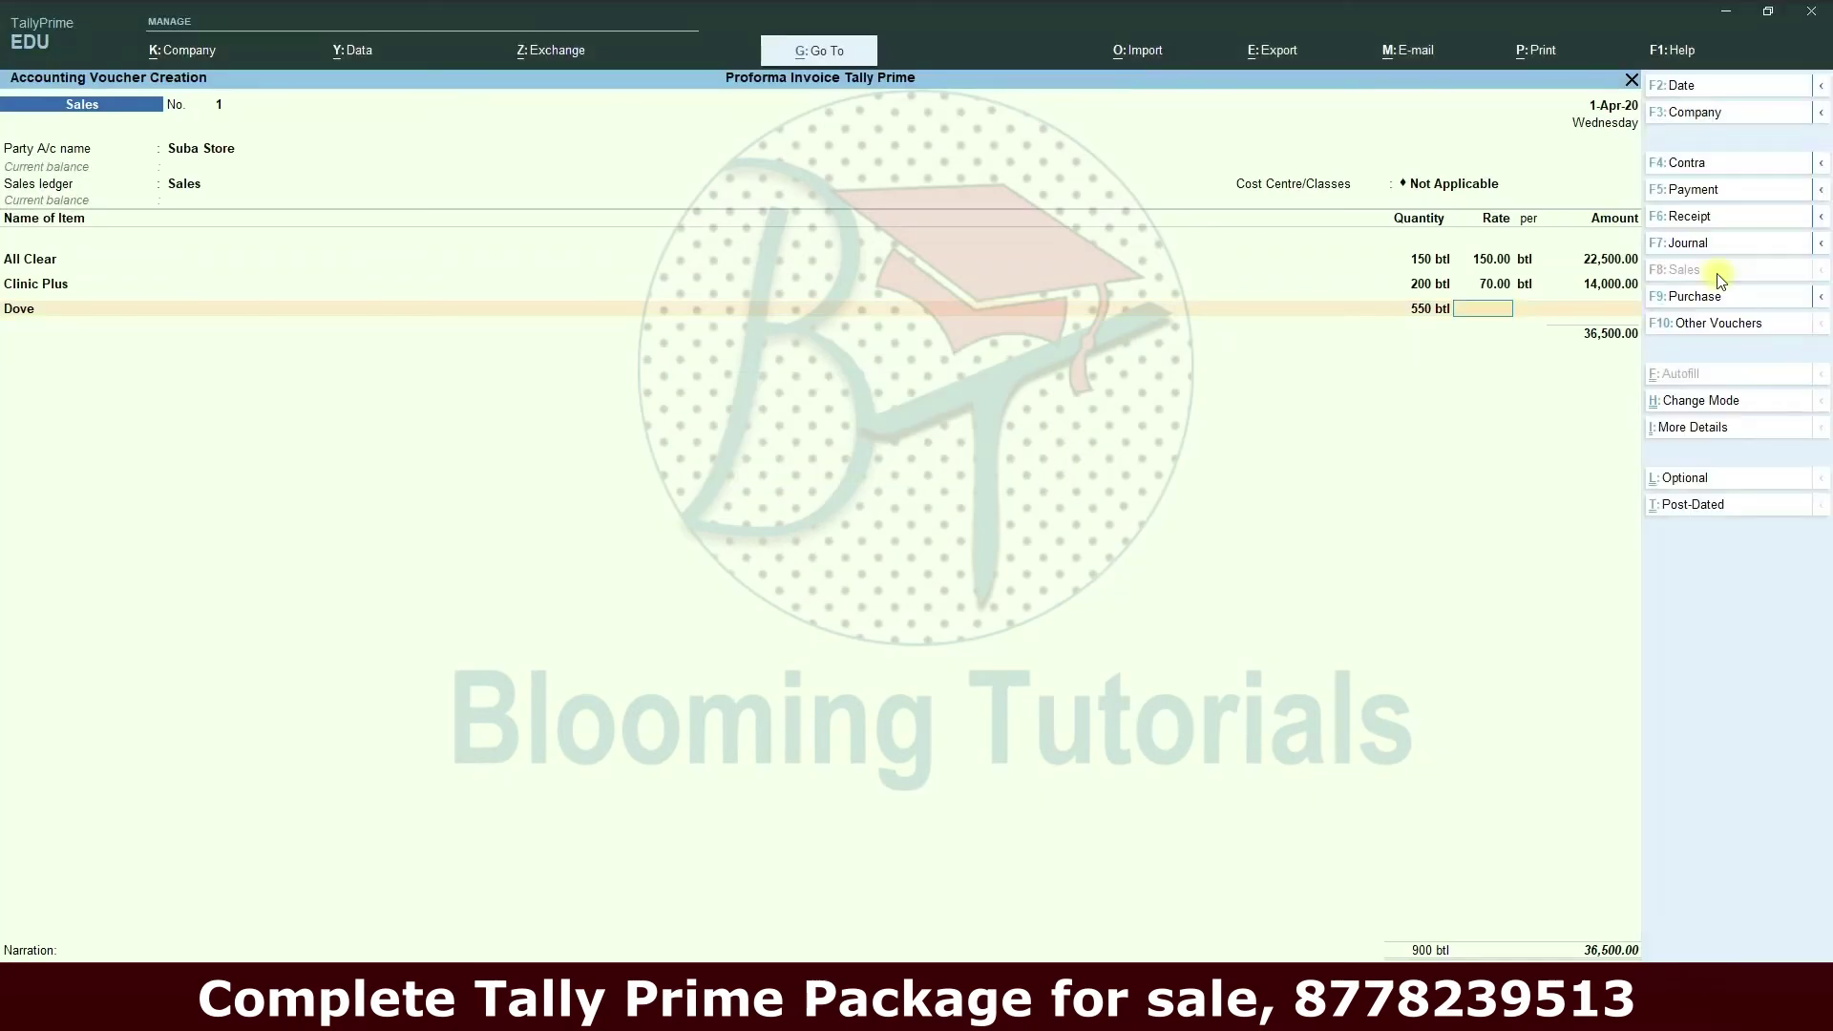
type("65")
key("Return")
key("Return")
key("Return")
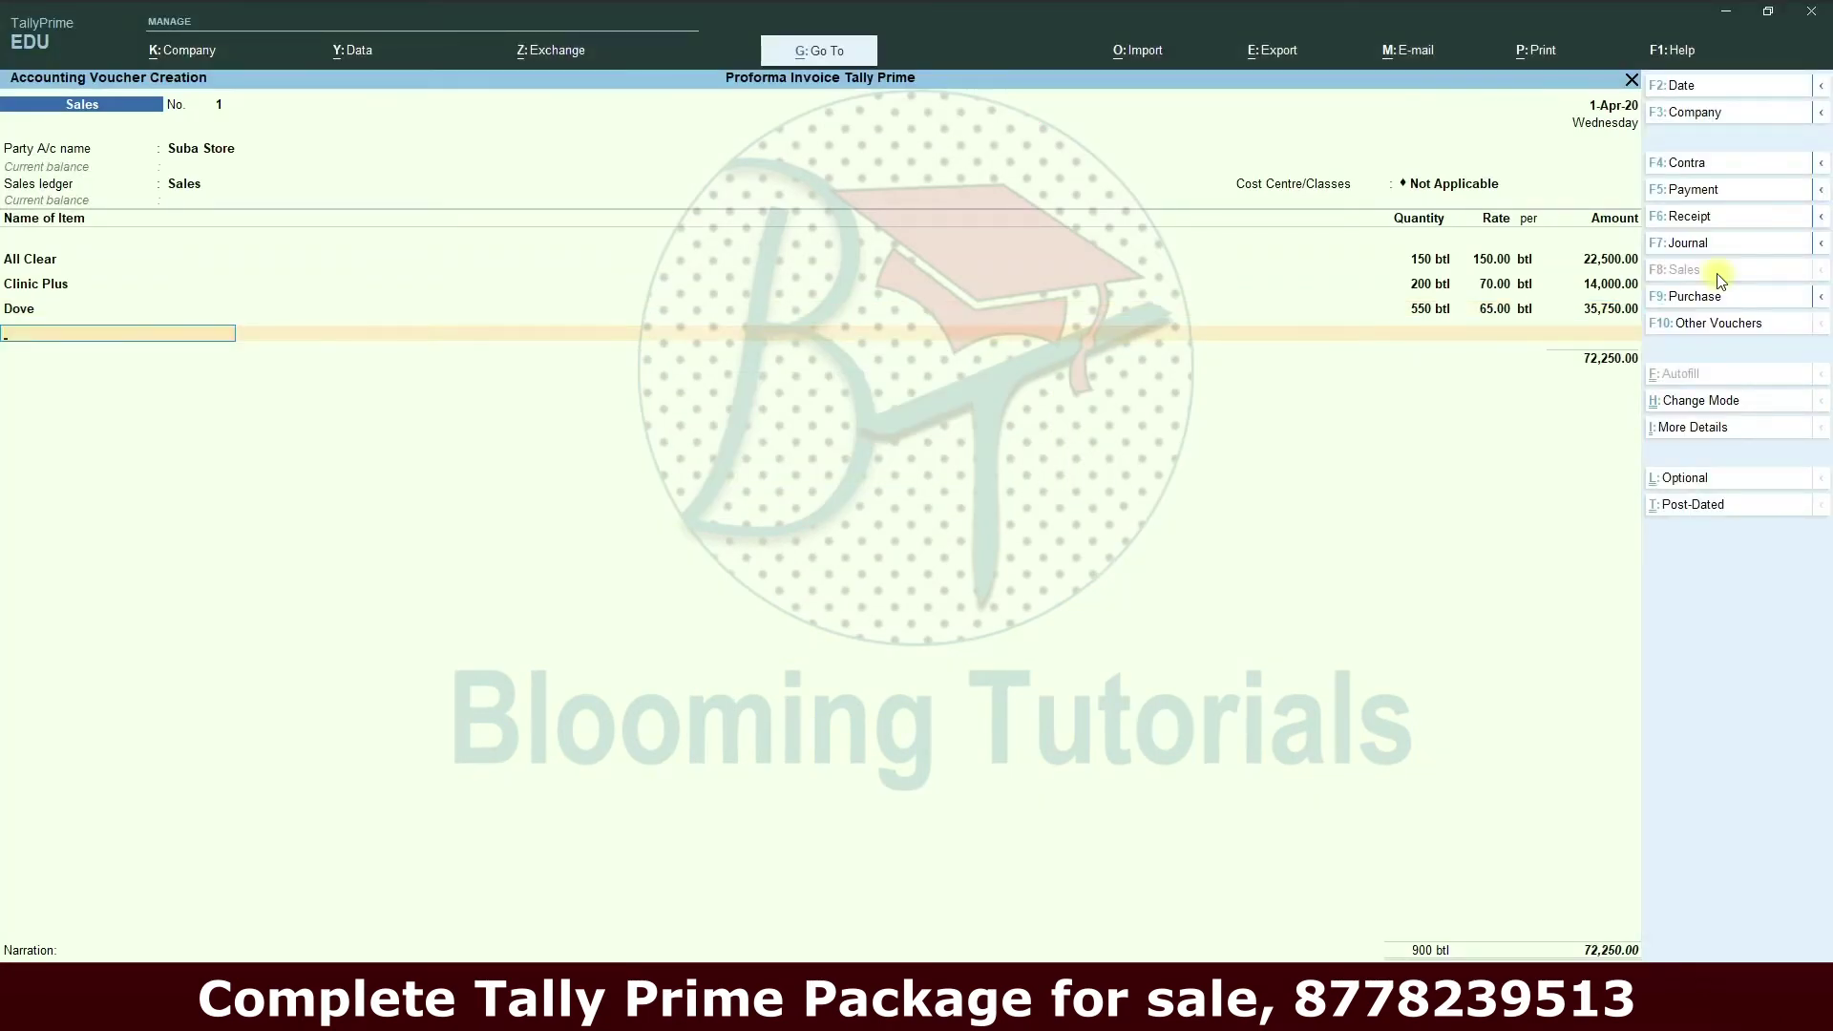
- Finish the item list and add the Output CGST@14% and Output SGST@14% ledgers beneath it
key("Return")
type("O")
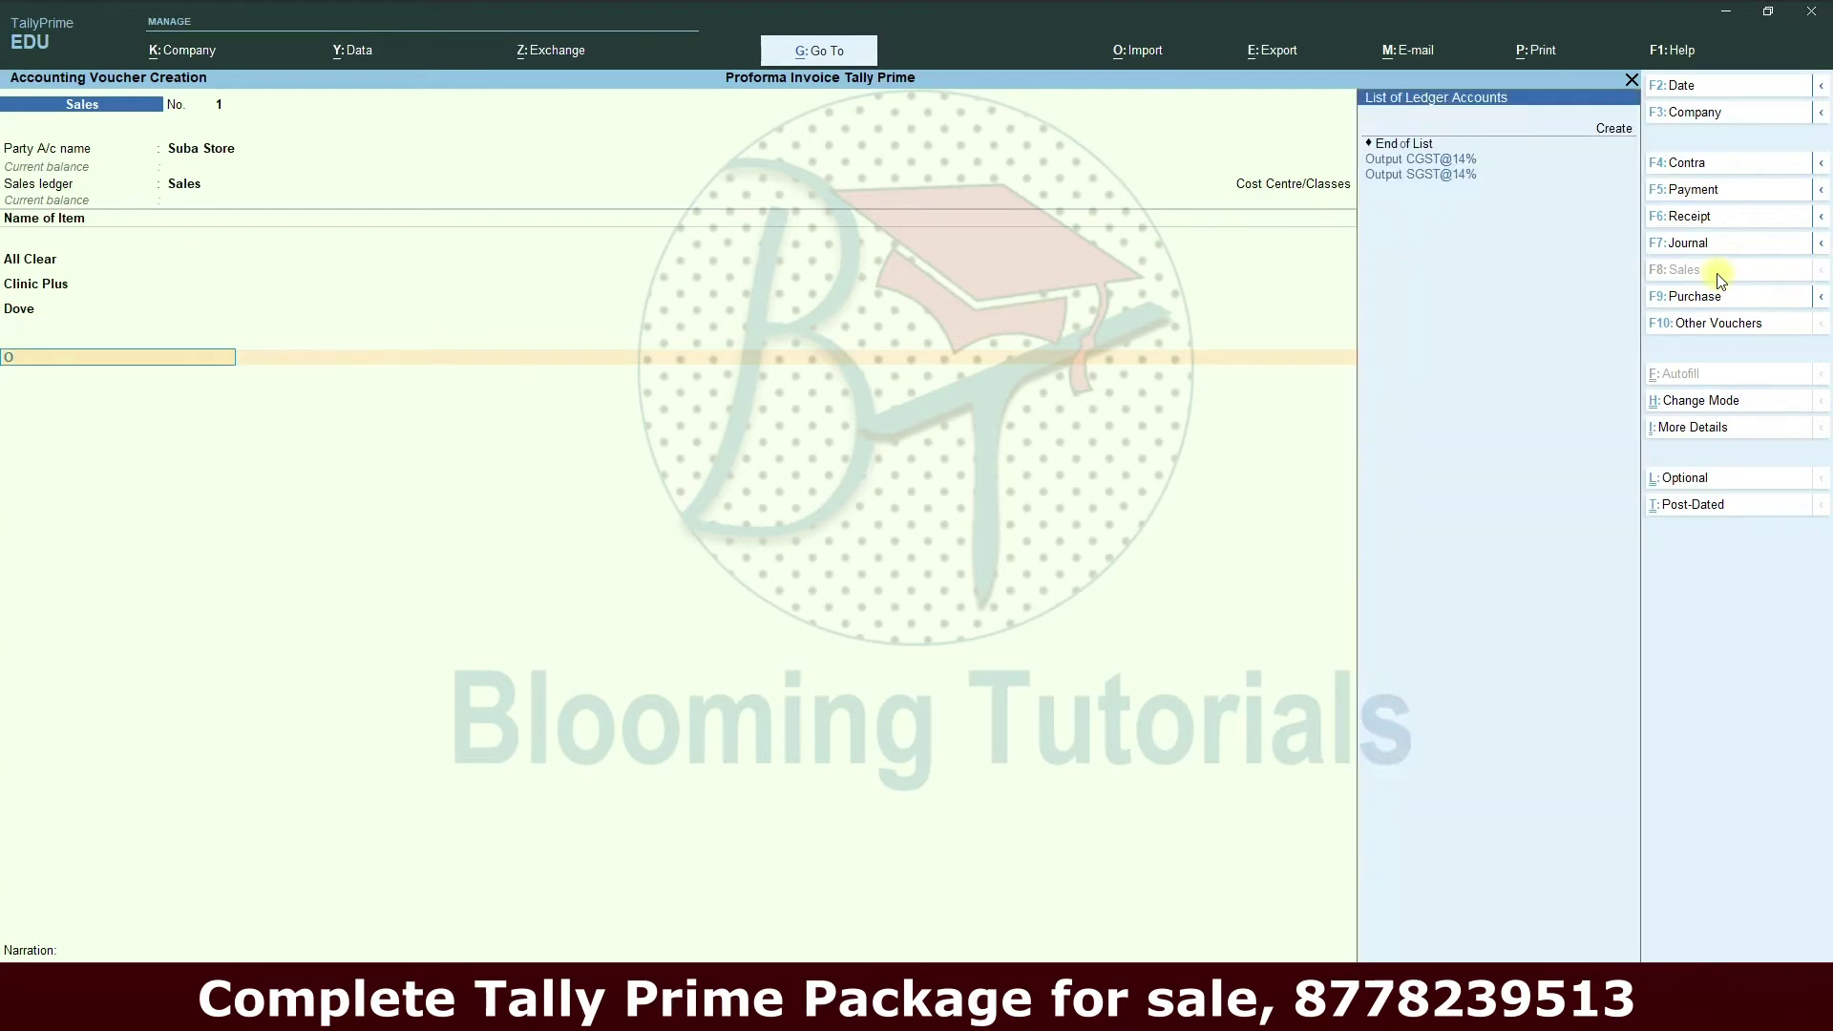
key("Return")
key("Return")
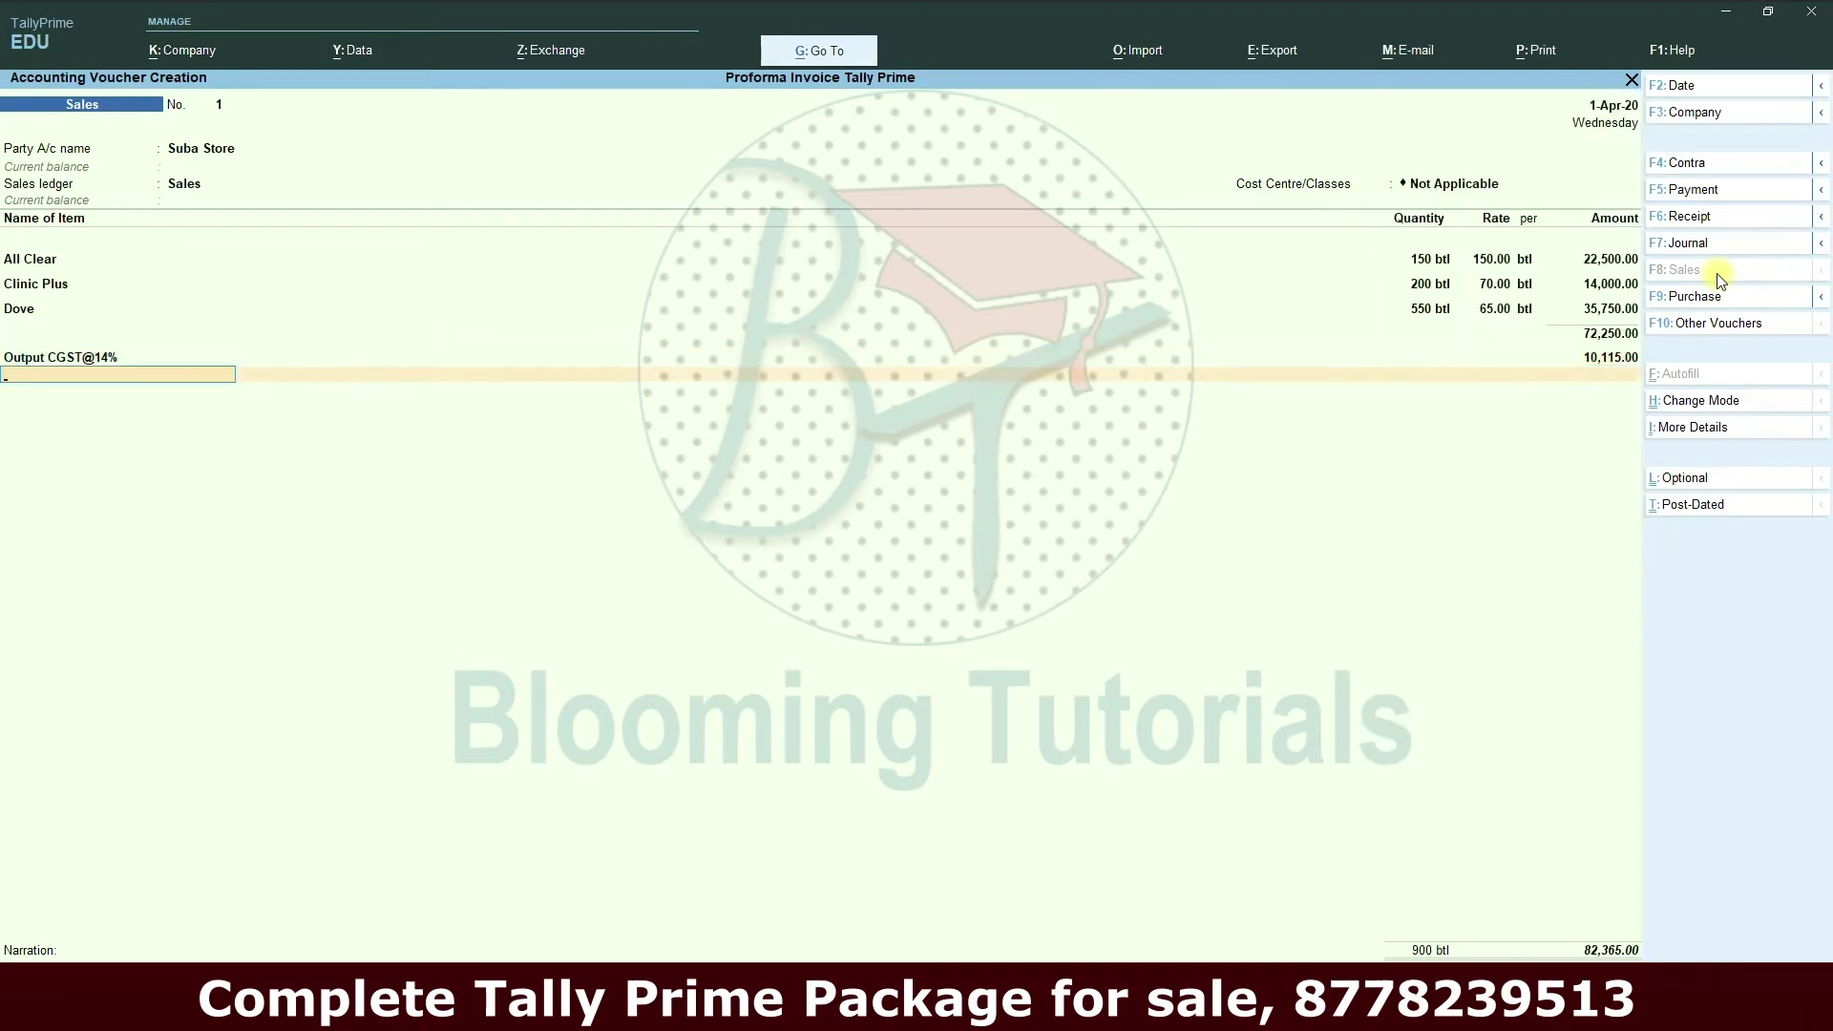
type("Output SGST@14%")
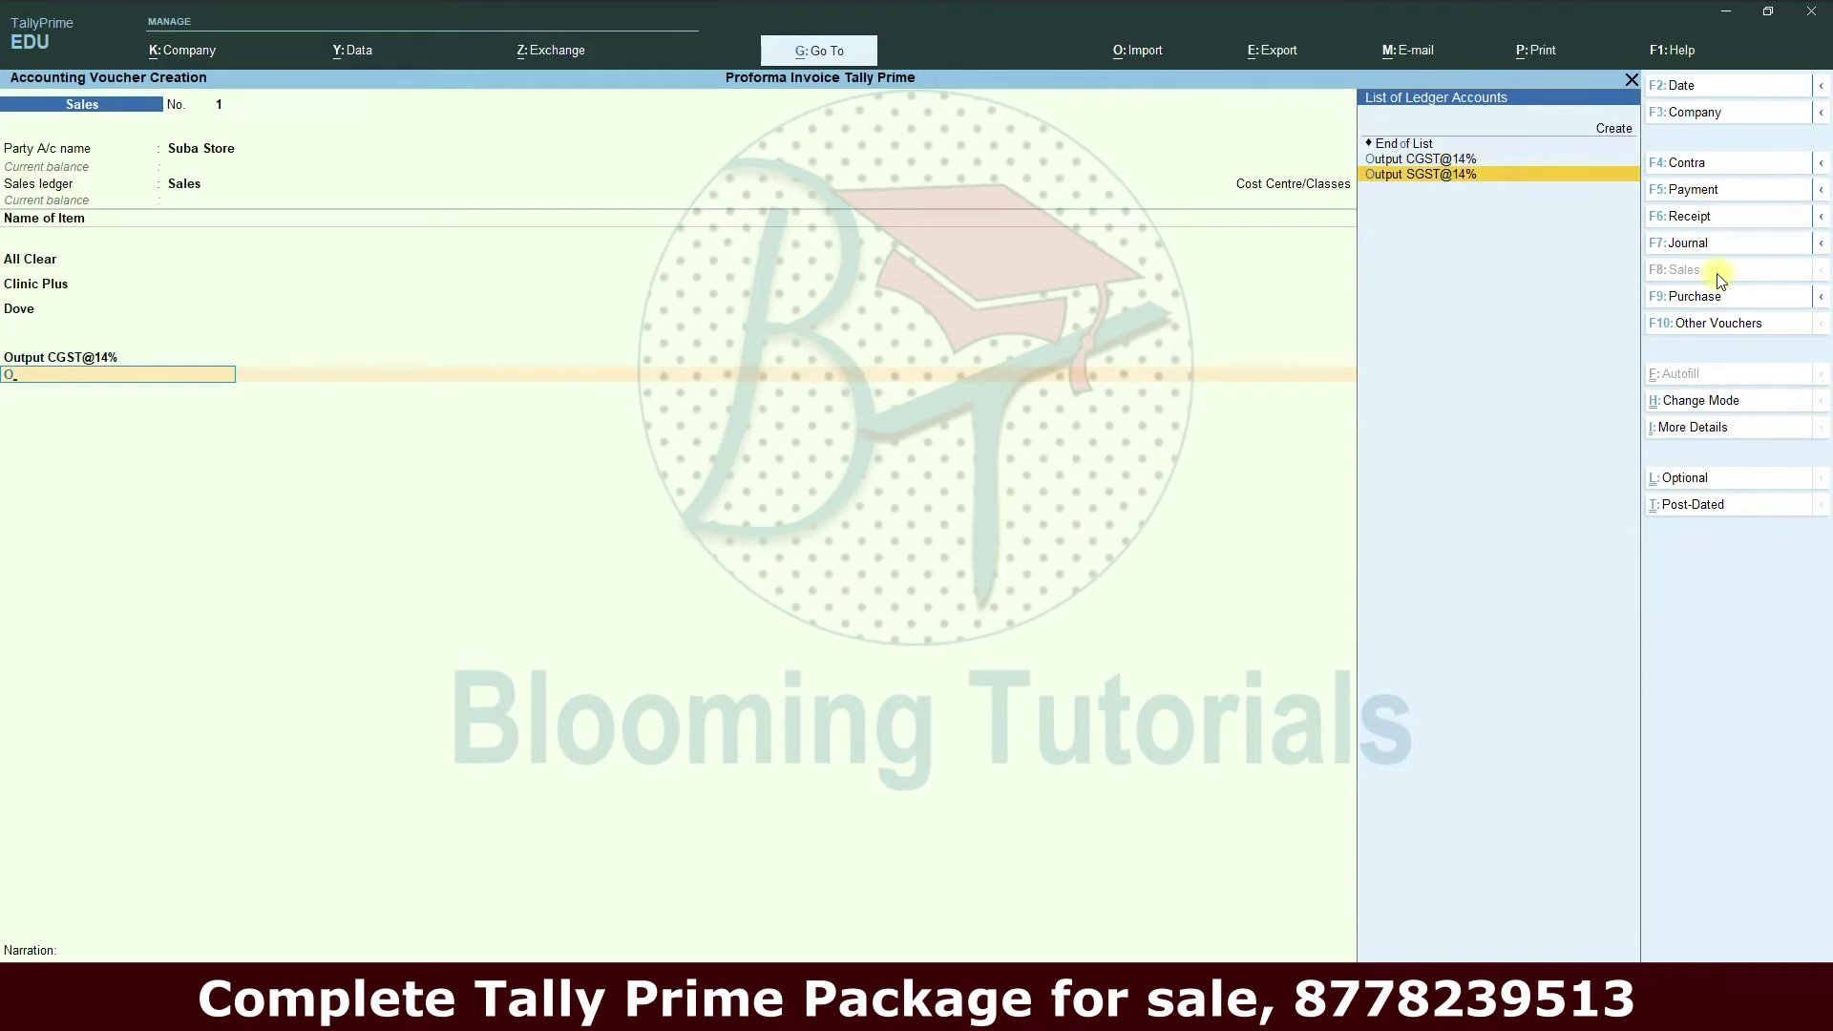
key("Return")
key("Return")
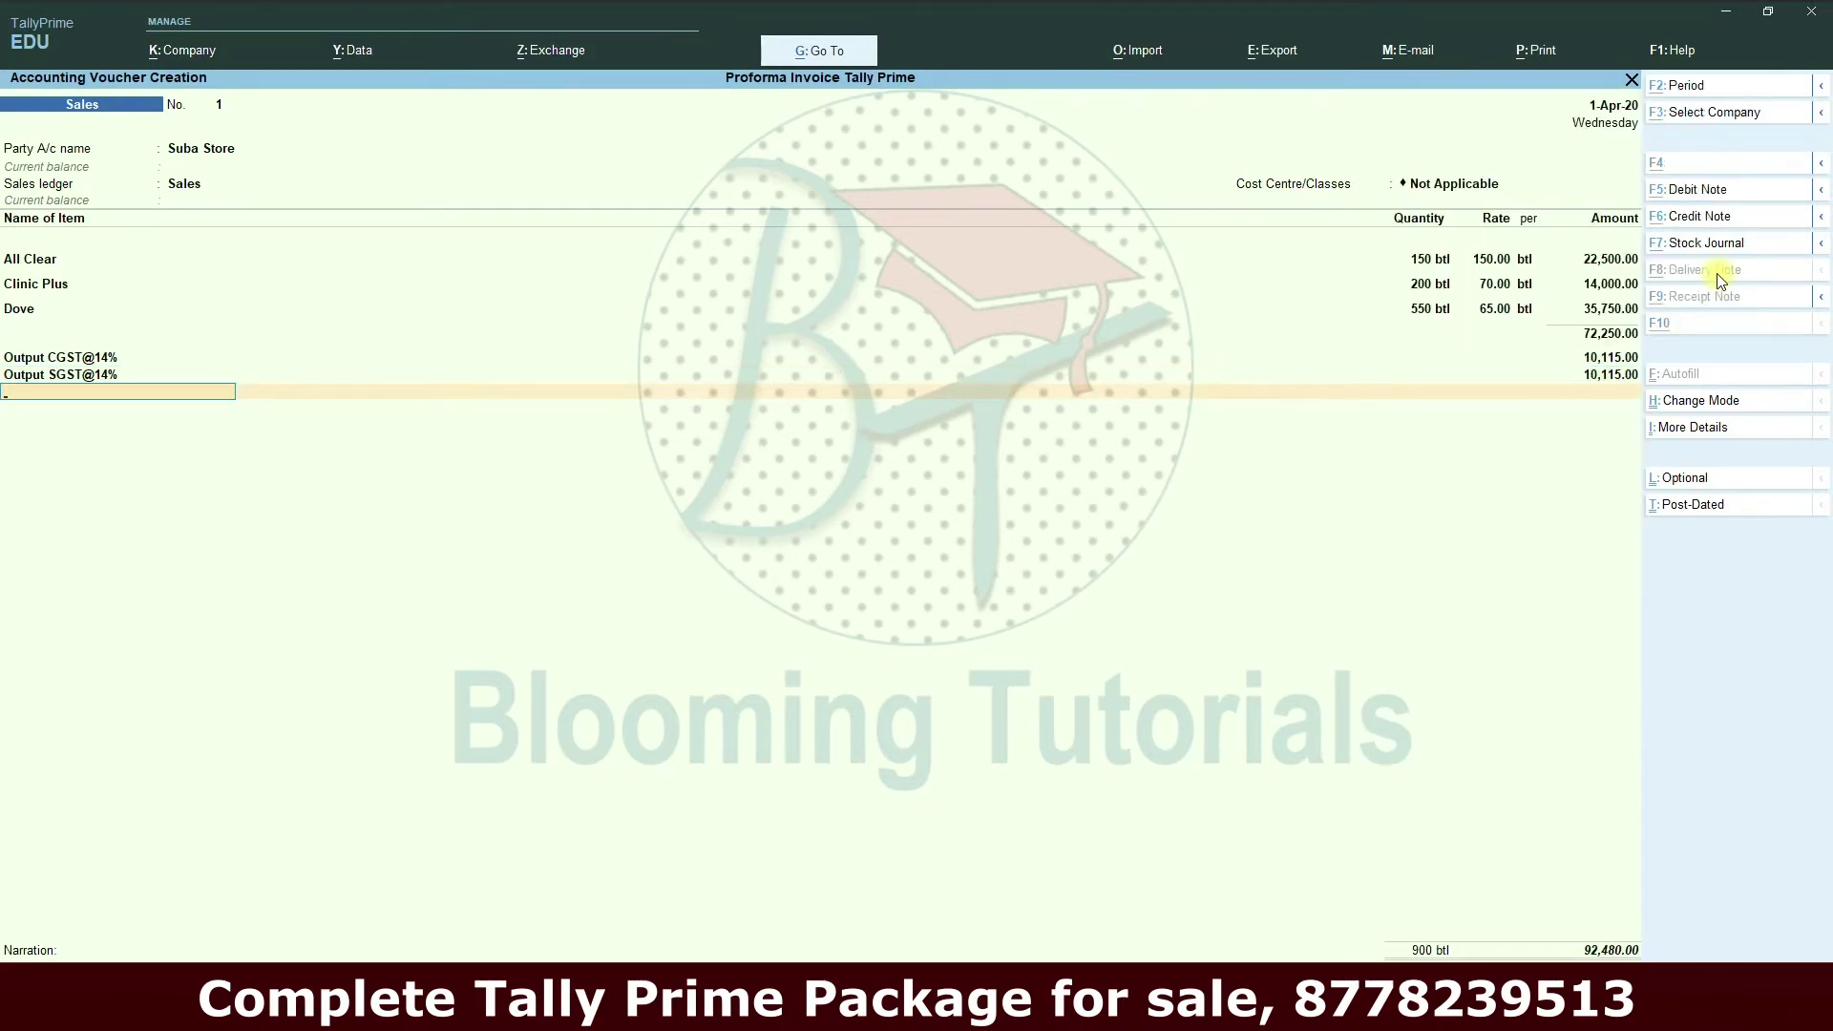
- Start a new ledger from within the sales voucher and name it Packing Charges
key("alt+c")
type("Pack")
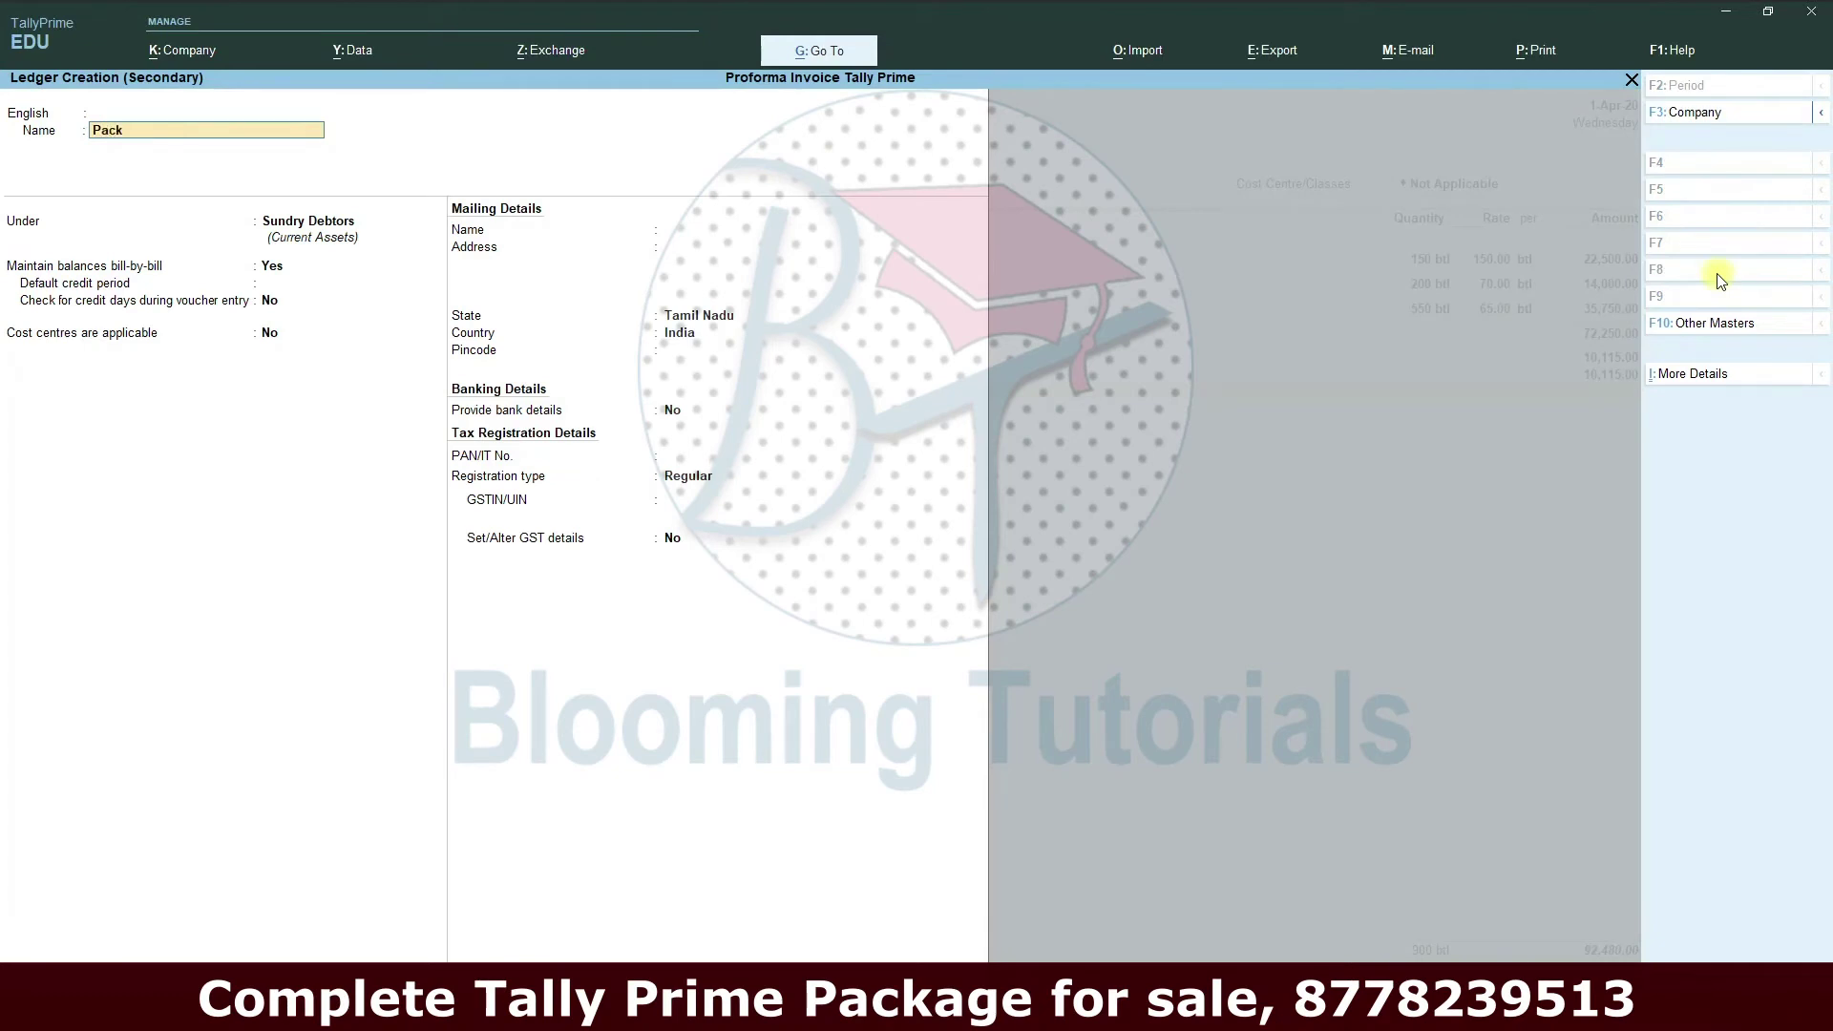
type("ing Charges")
key("Return")
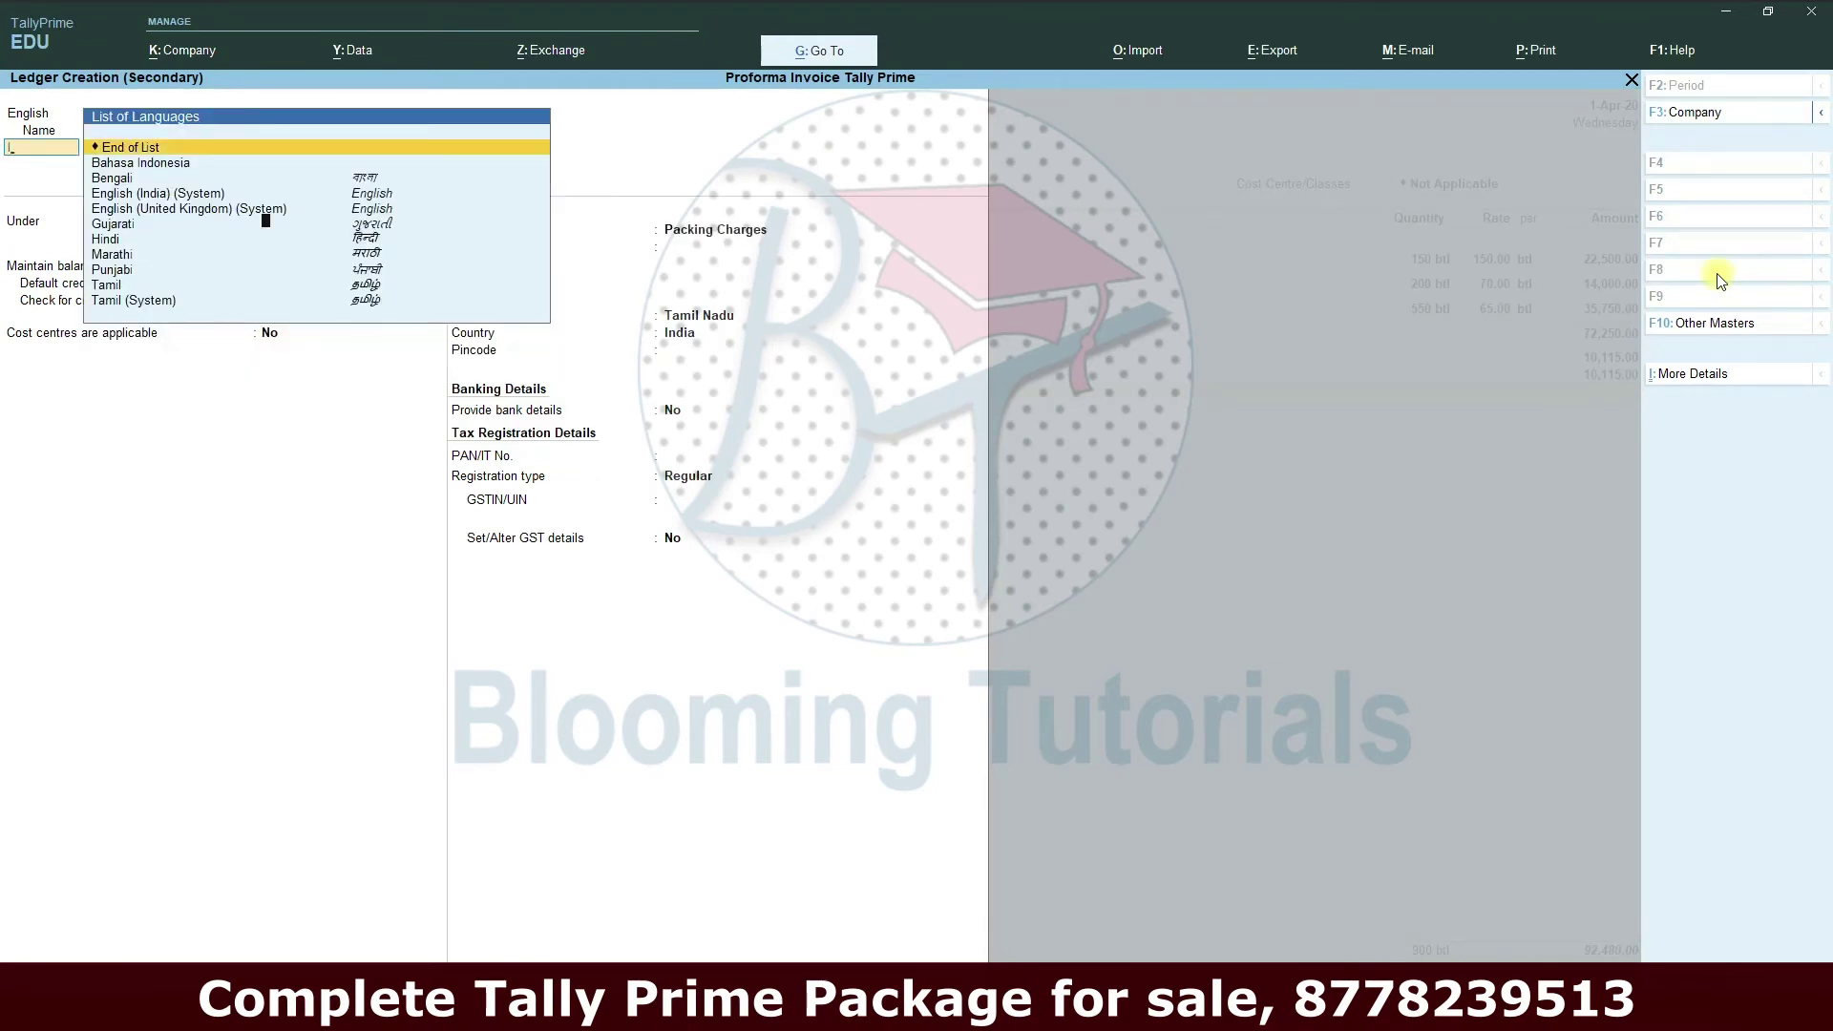
key("Return")
- Place Packing Charges under Indirect Expenses, save the ledger and use it in the voucher
type("Ind")
key("Down")
key("Down")
key("Up")
key("Return")
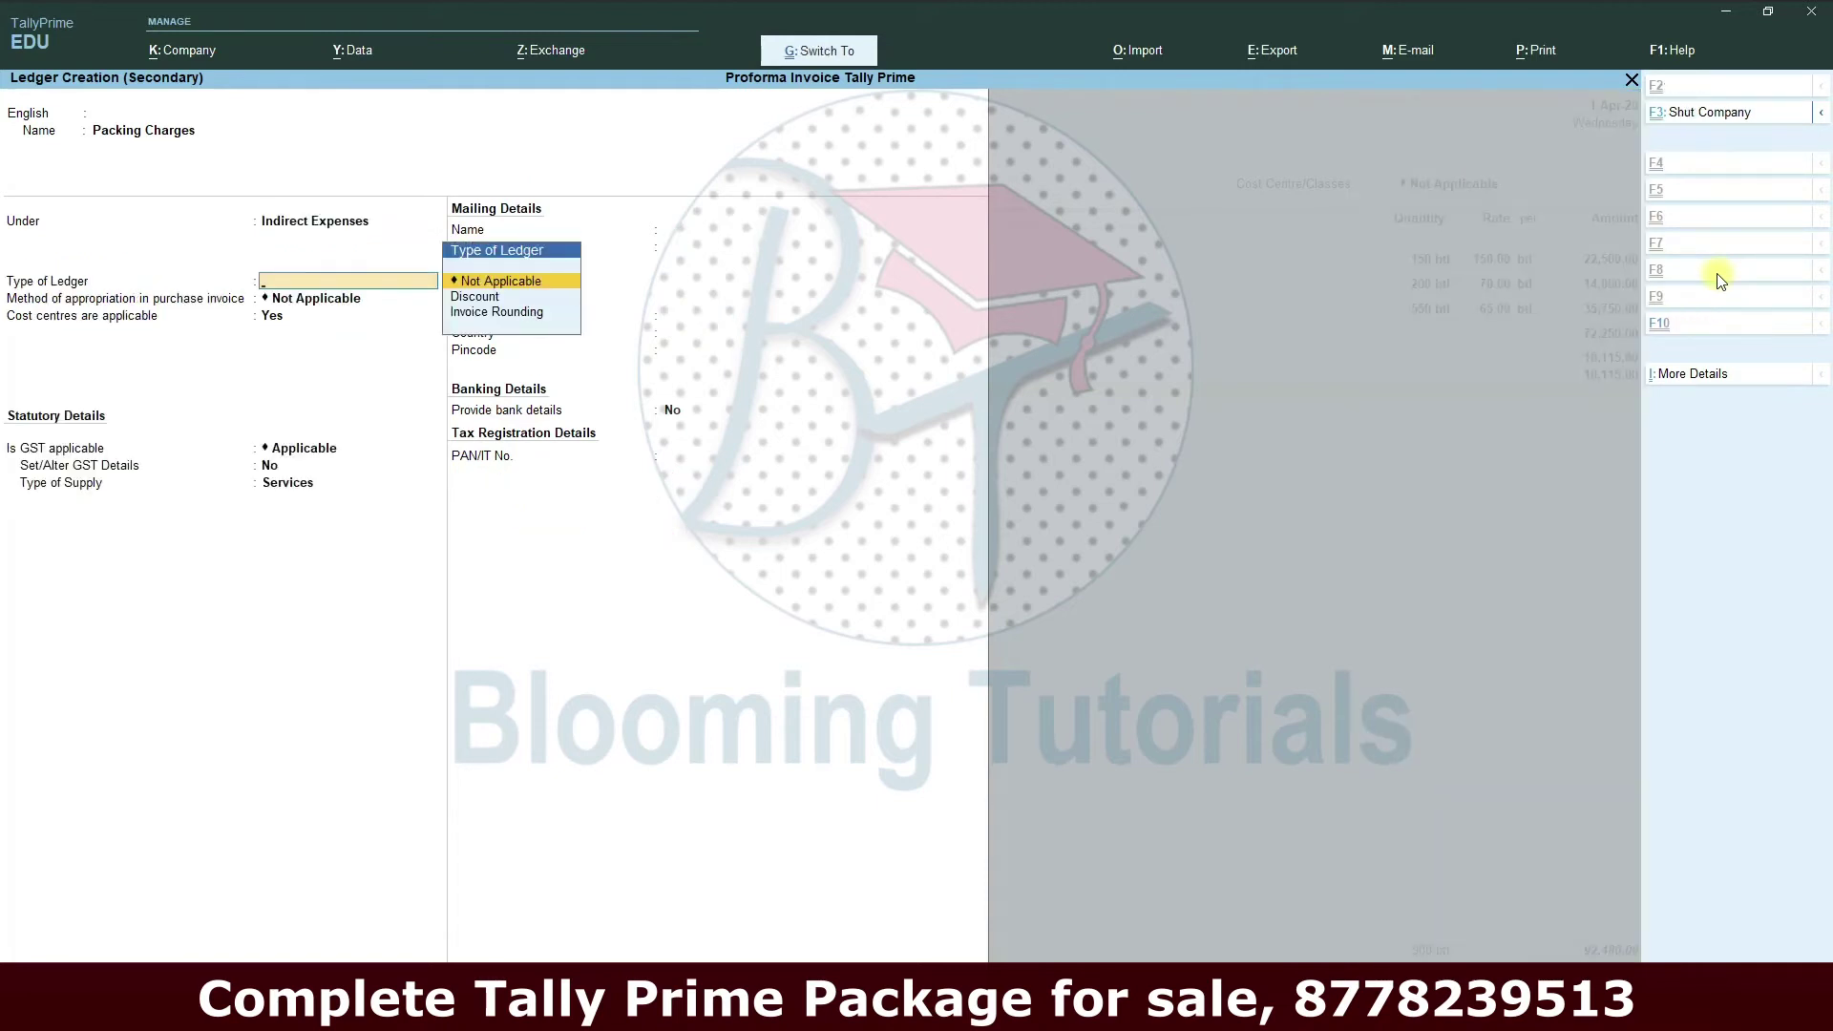
key("ctrl+a")
key("Return")
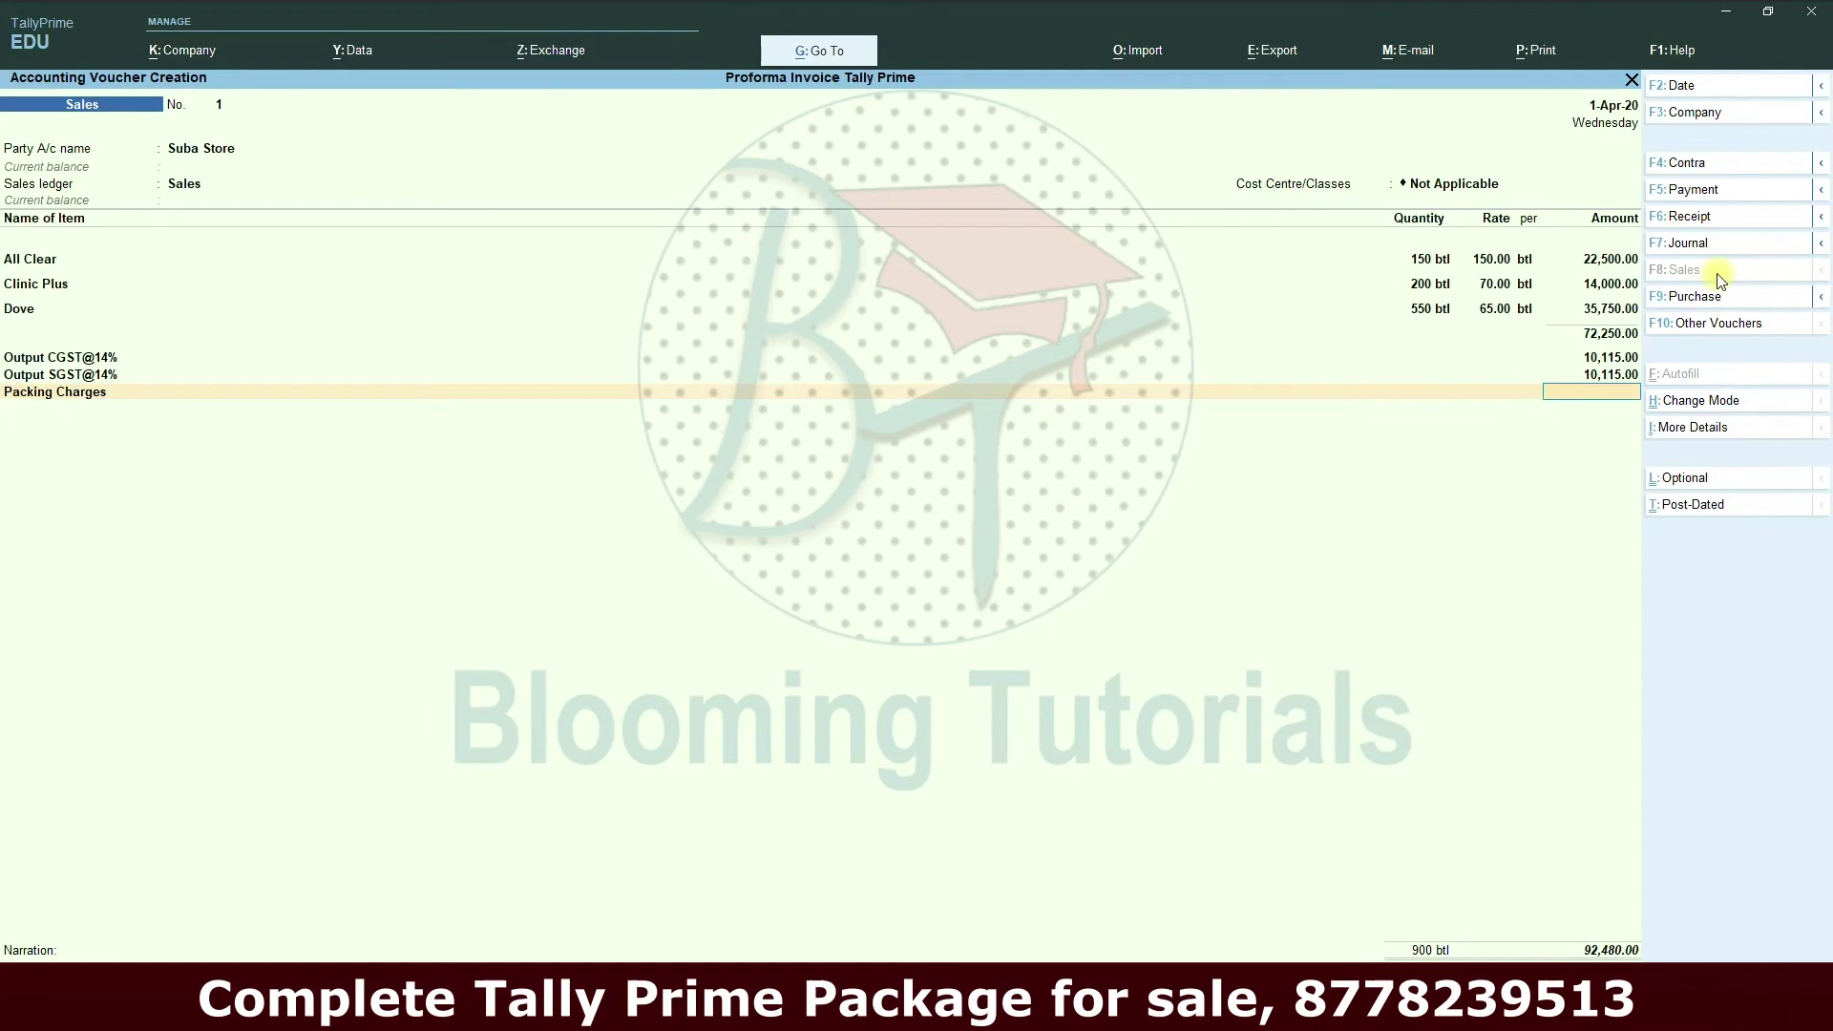
- Enter 500 as the Packing Charges amount in the sales voucher
type("500")
key("Return")
key("alt+c")
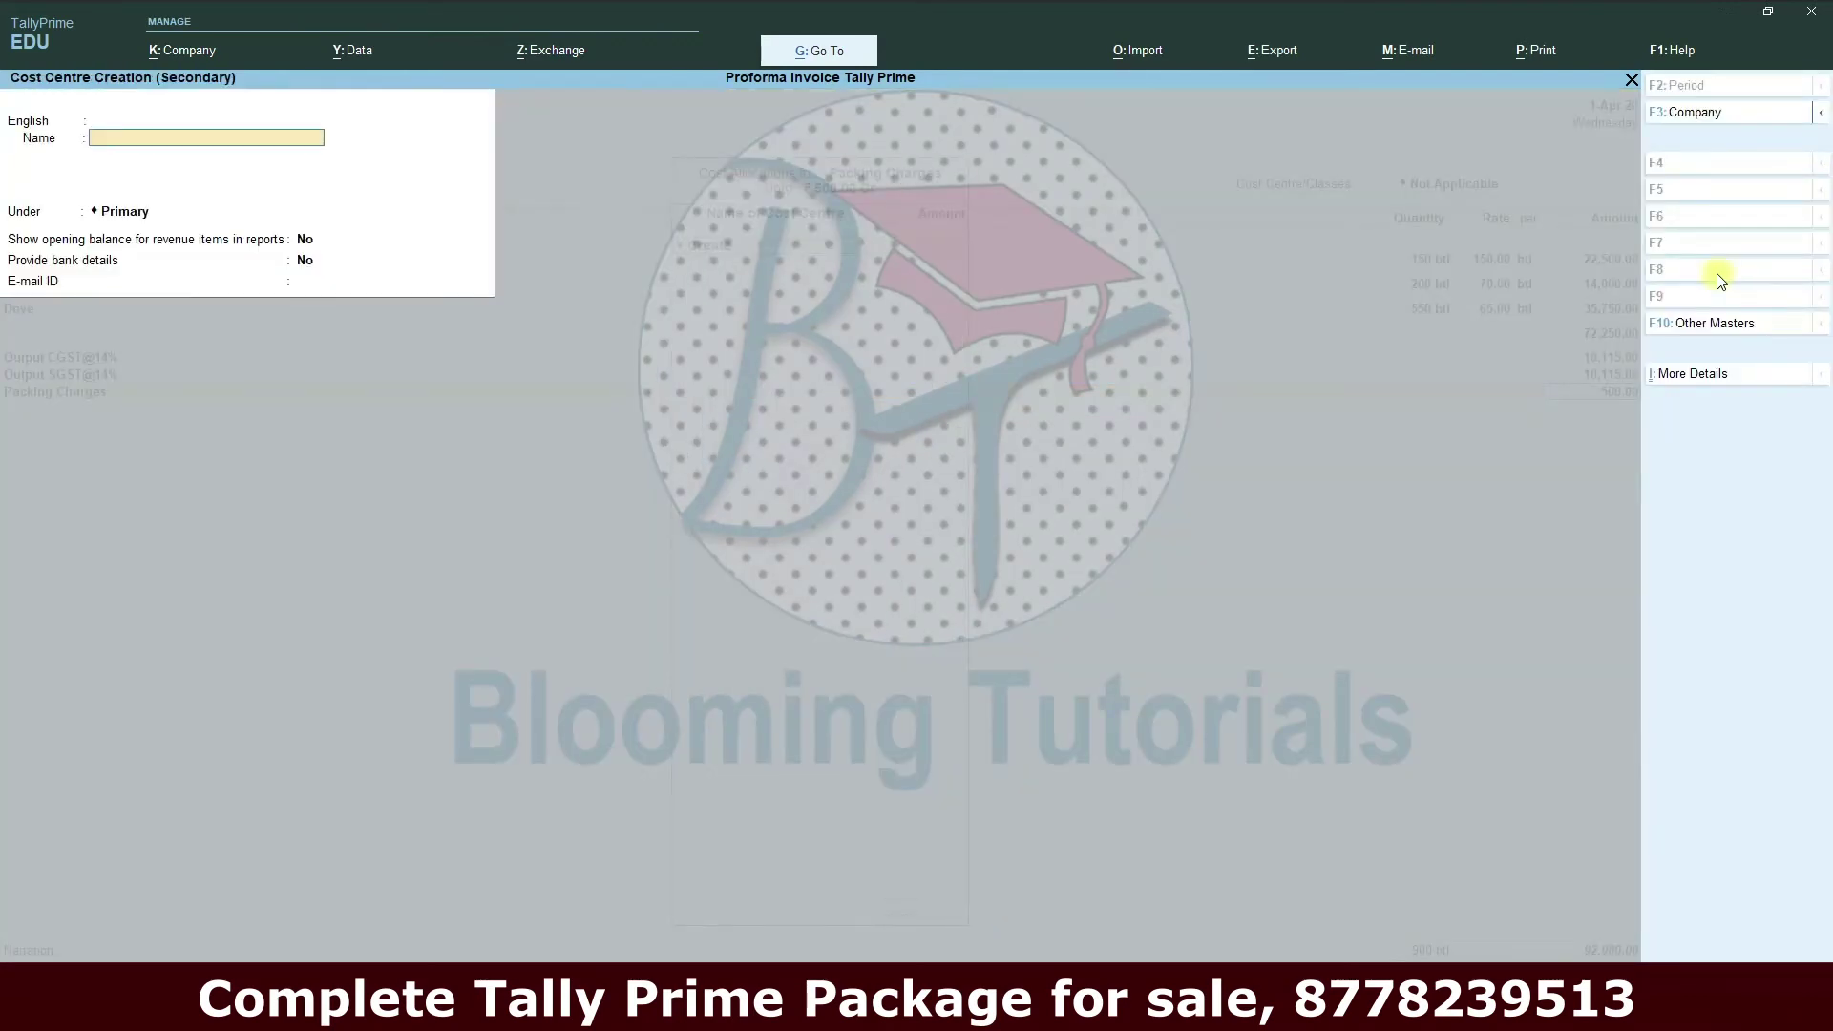
key("BackSpace")
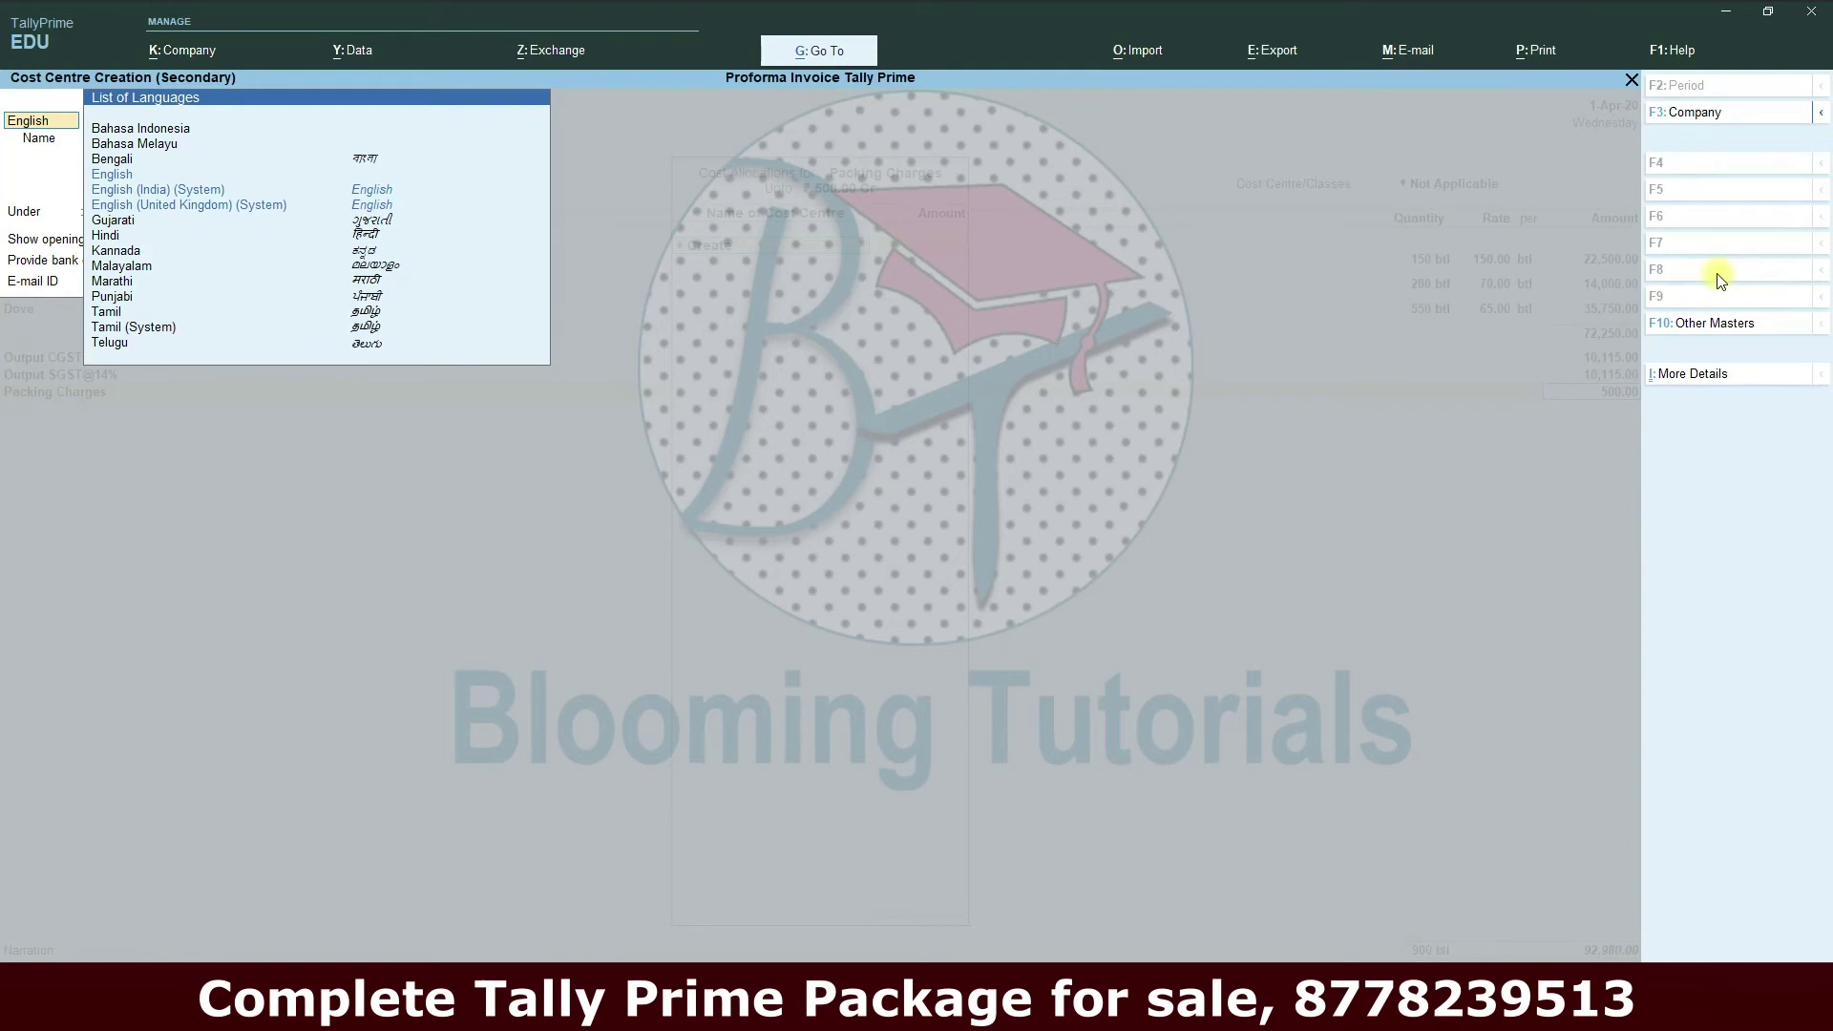
key("Escape")
key("y")
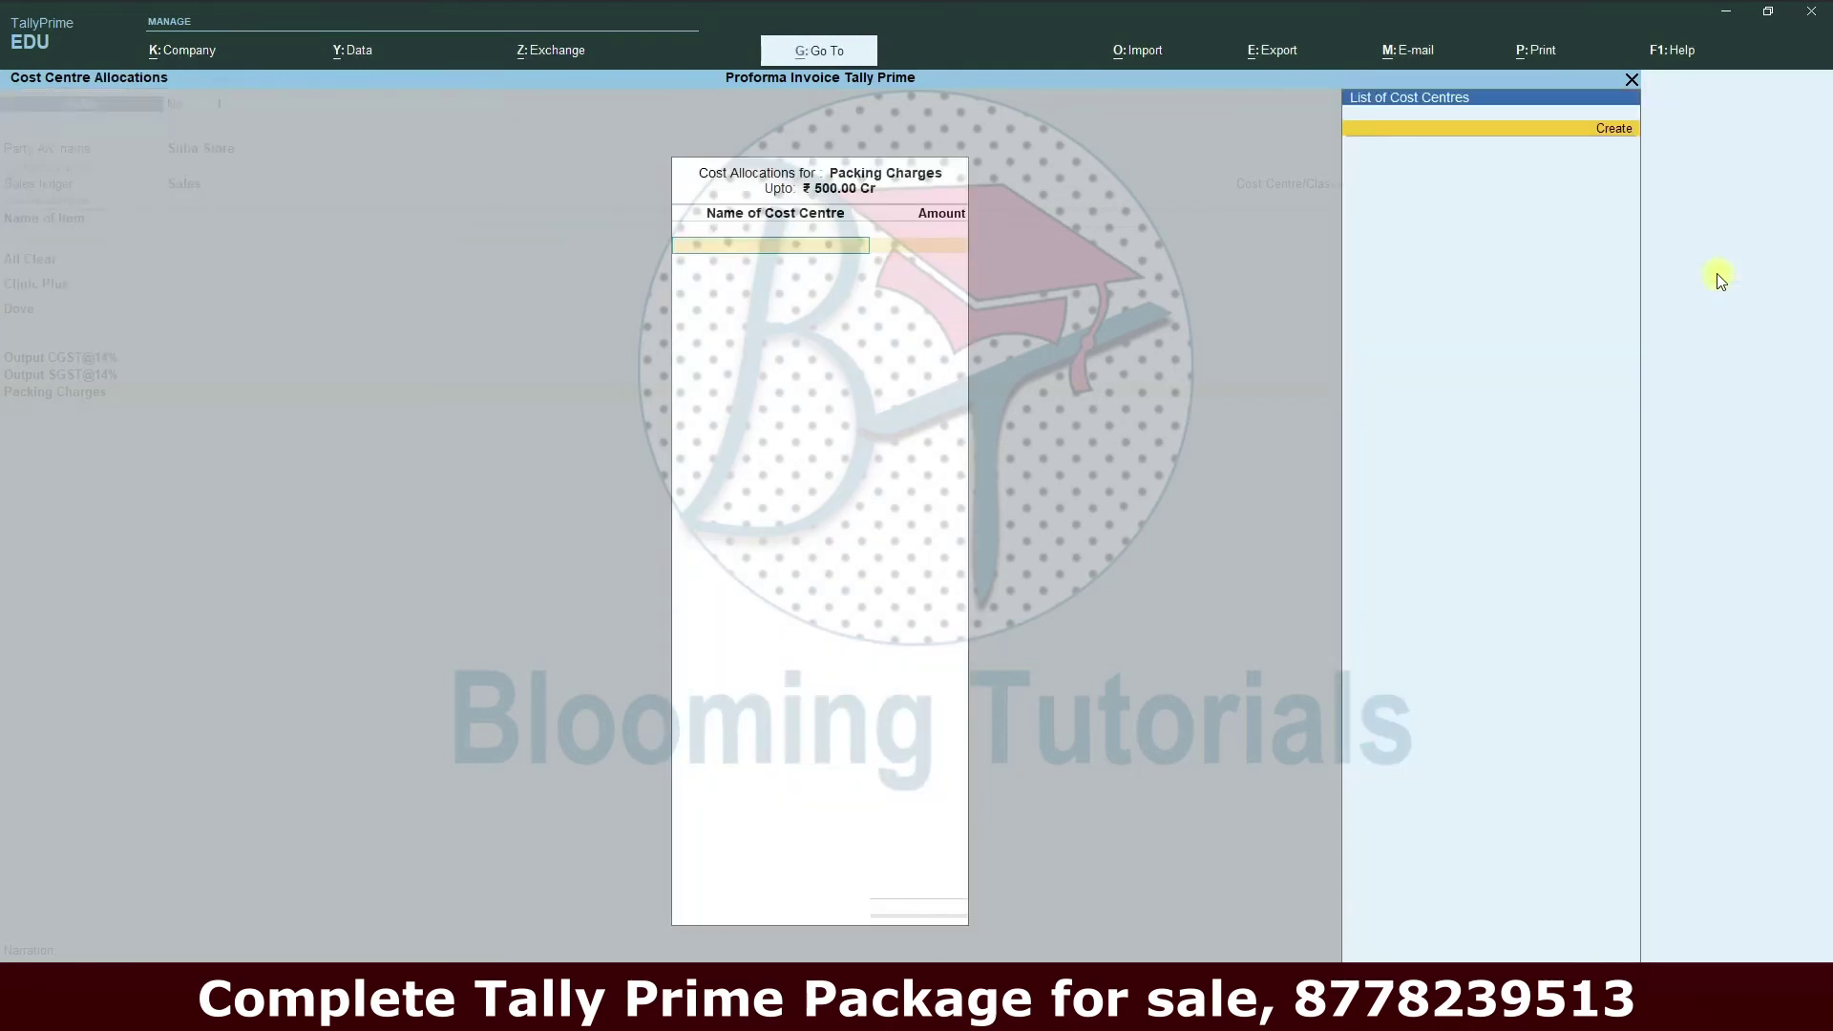
key("Escape")
- Open the Packing Charges ledger for alteration from the voucher and set its cost centres to not applicable
key("ctrl")
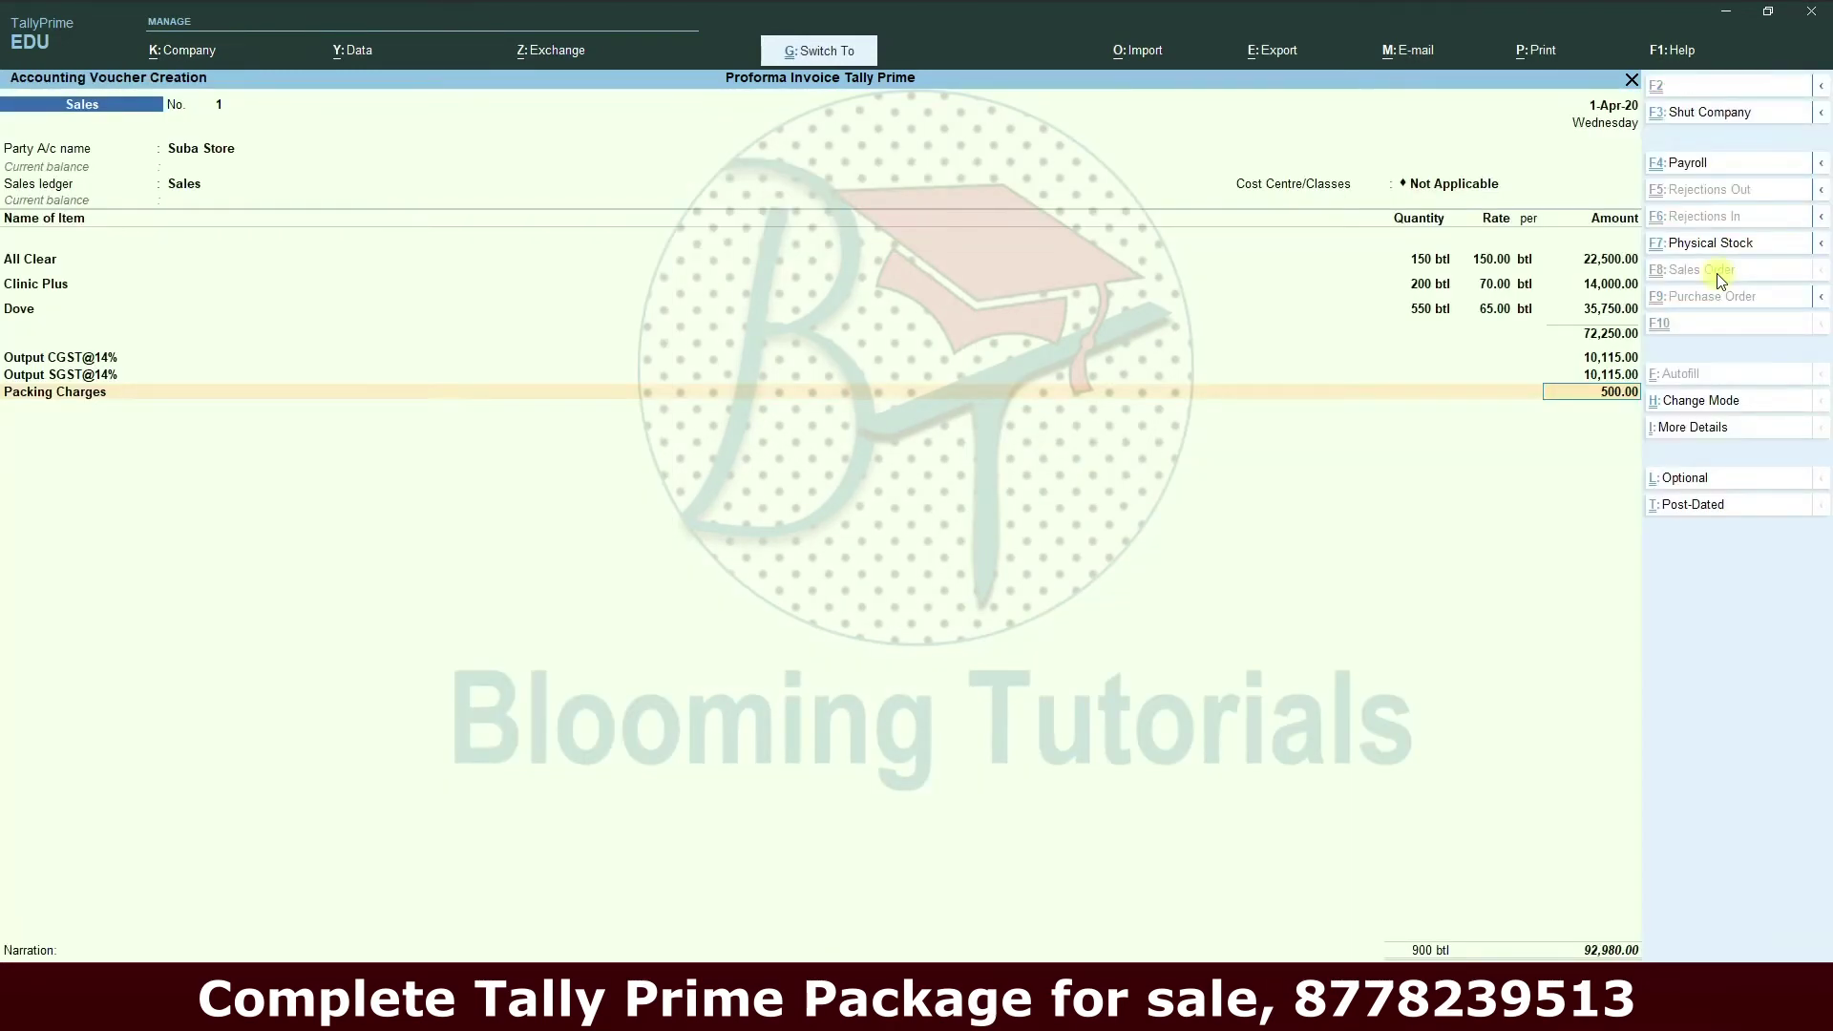
key("BackSpace")
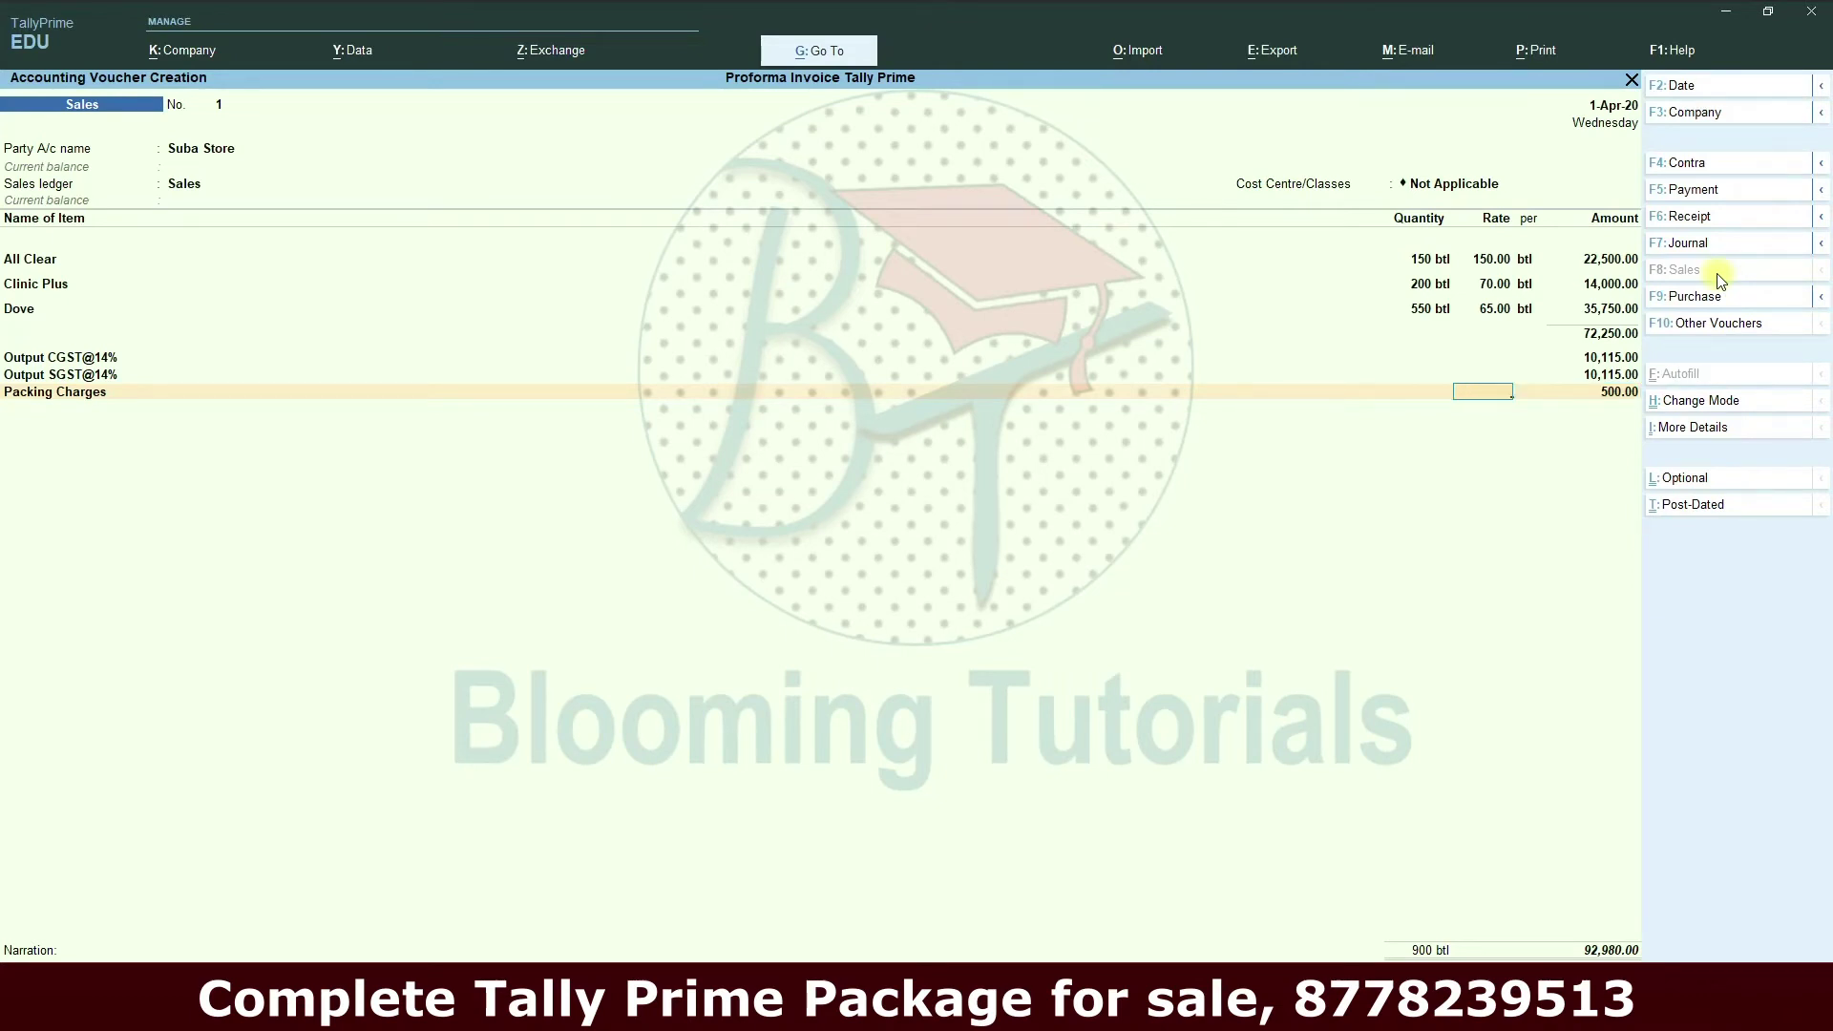
key("BackSpace")
key("ctrl+Return")
key("Return")
key("Return")
key("Return")
key("Return")
key("Return")
key("n")
key("Return")
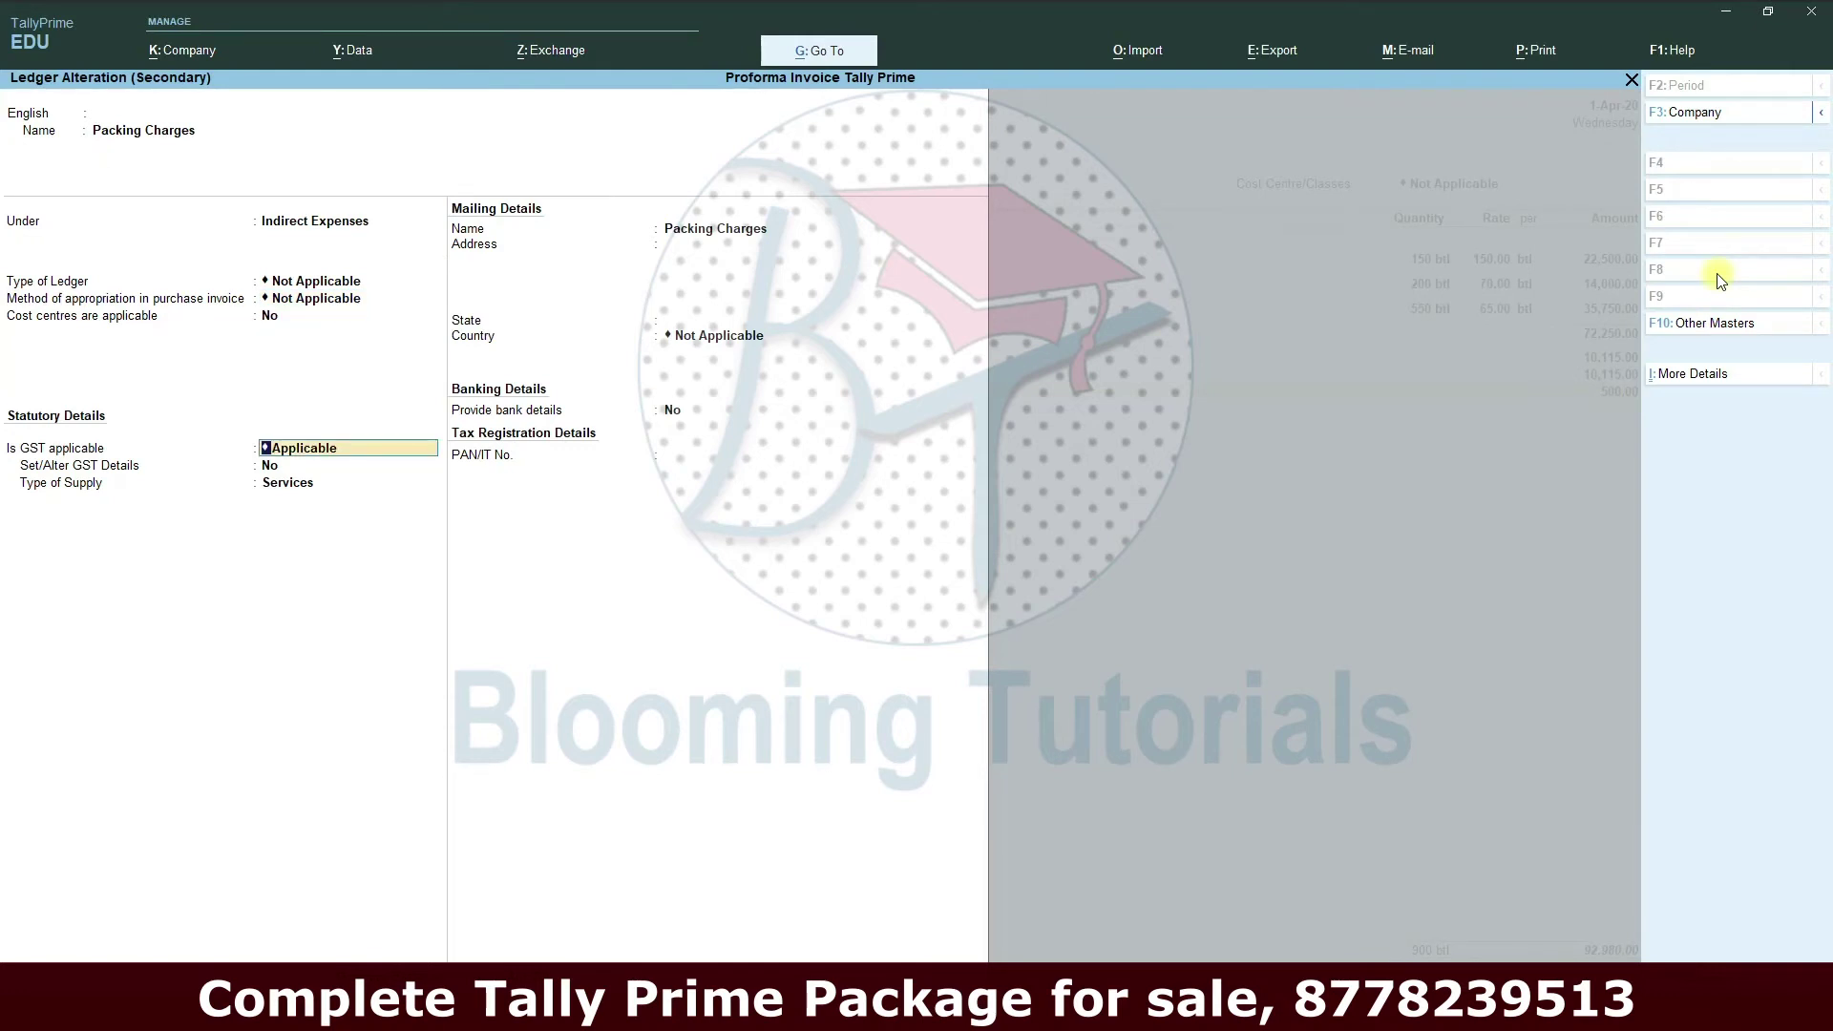
- Disable cost centres in the company features while the Packing Charges ledger is open
key("F11")
key("Return")
key("Return")
type("n")
key("Return")
key("ctrl+a")
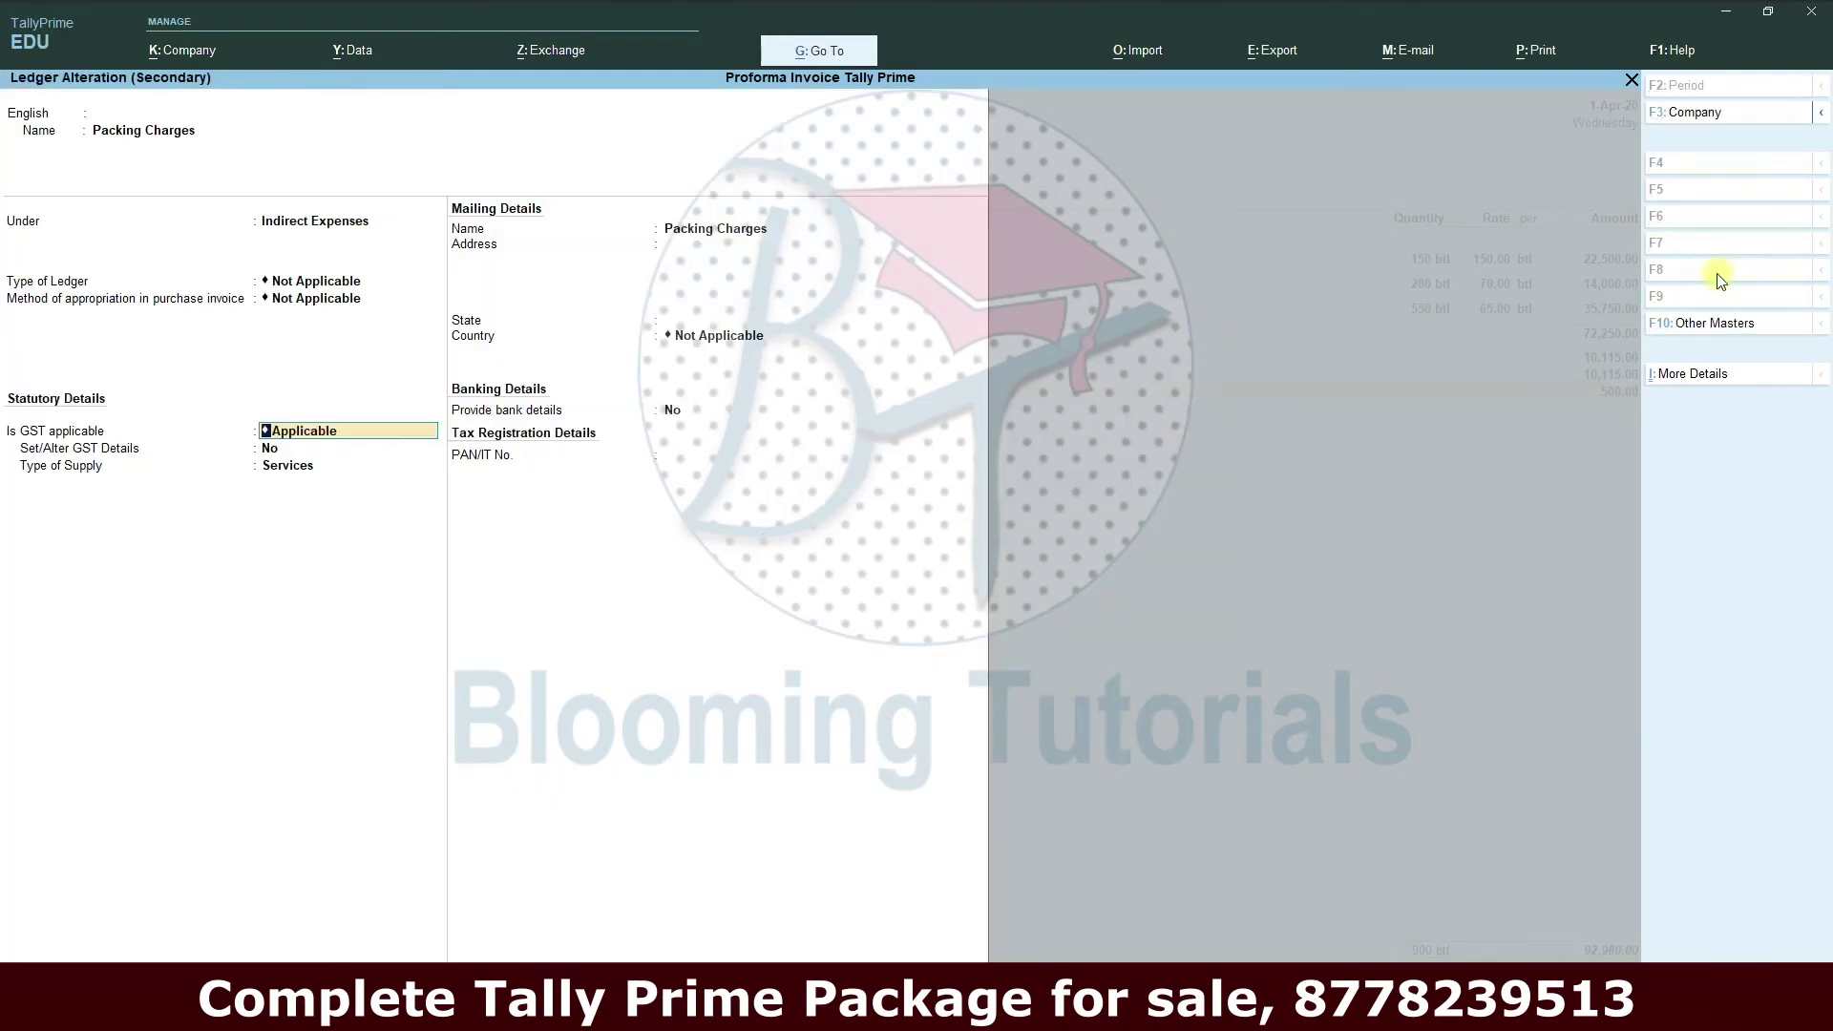
- Save the Packing Charges ledger, finish the ledger entries and accept the sales voucher for Suba Store
key("ctrl+a")
key("Return")
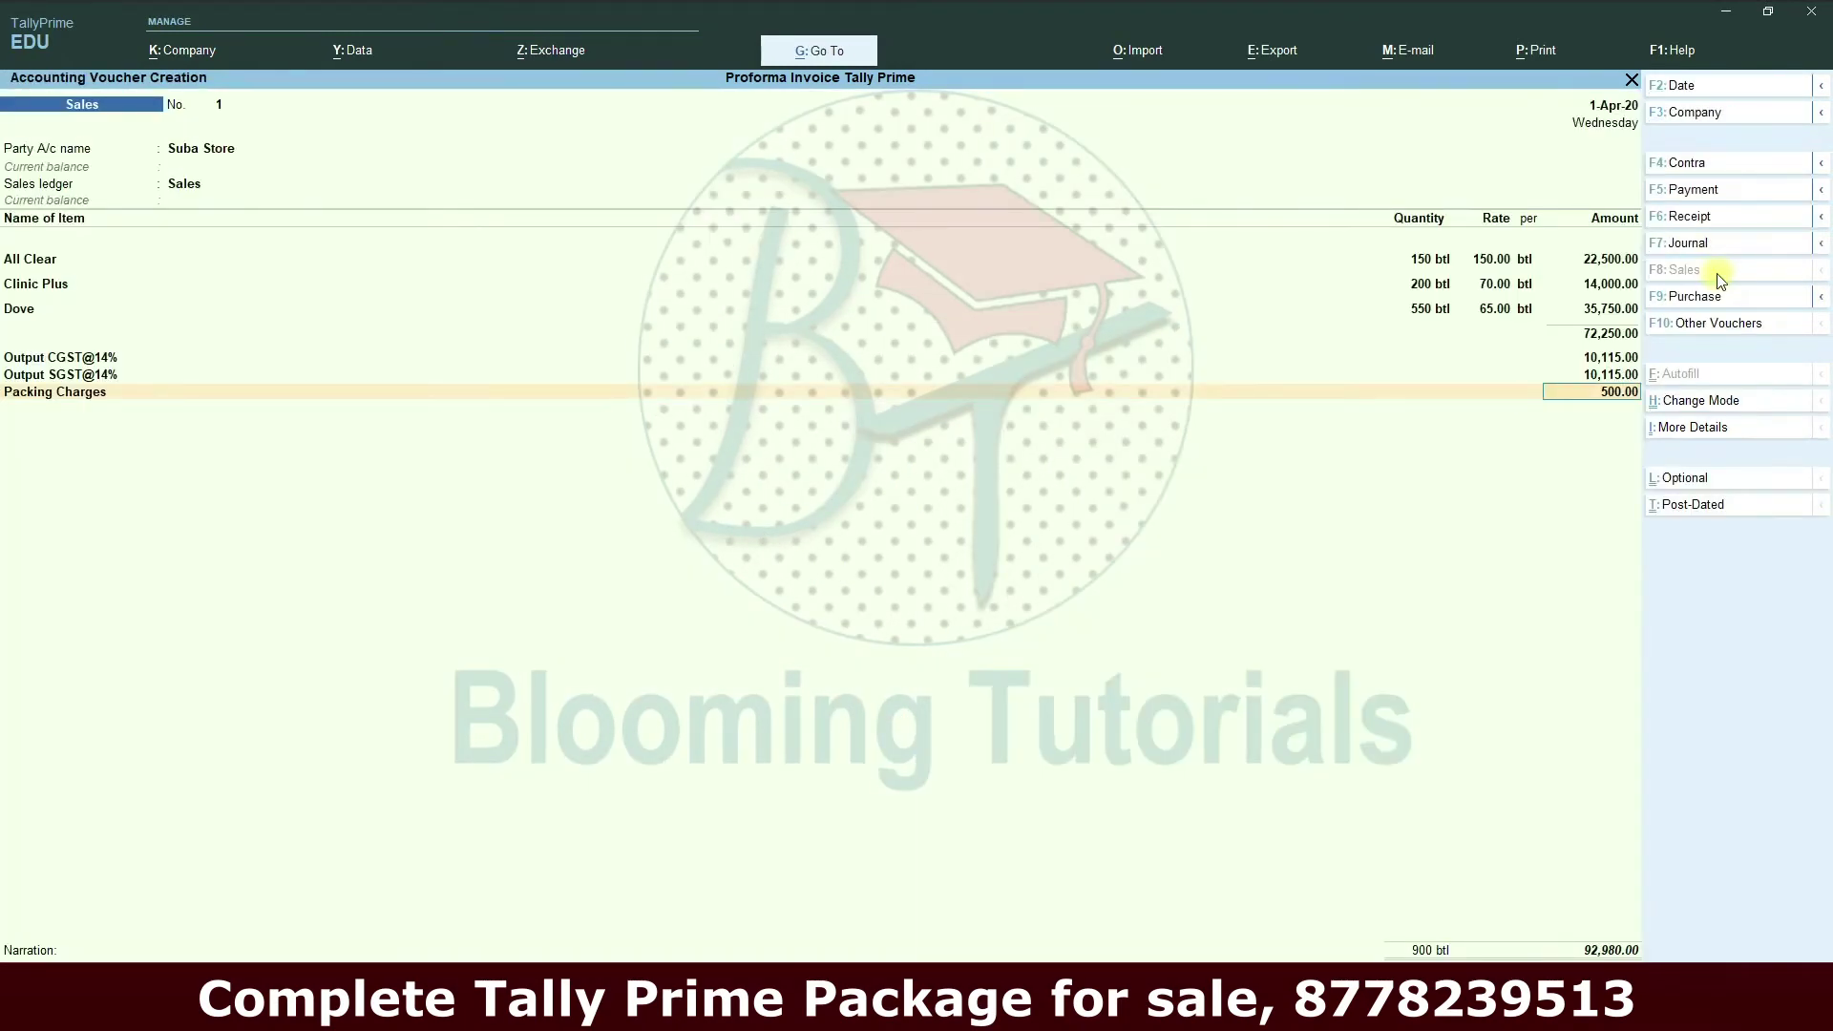
key("Return")
key("Return")
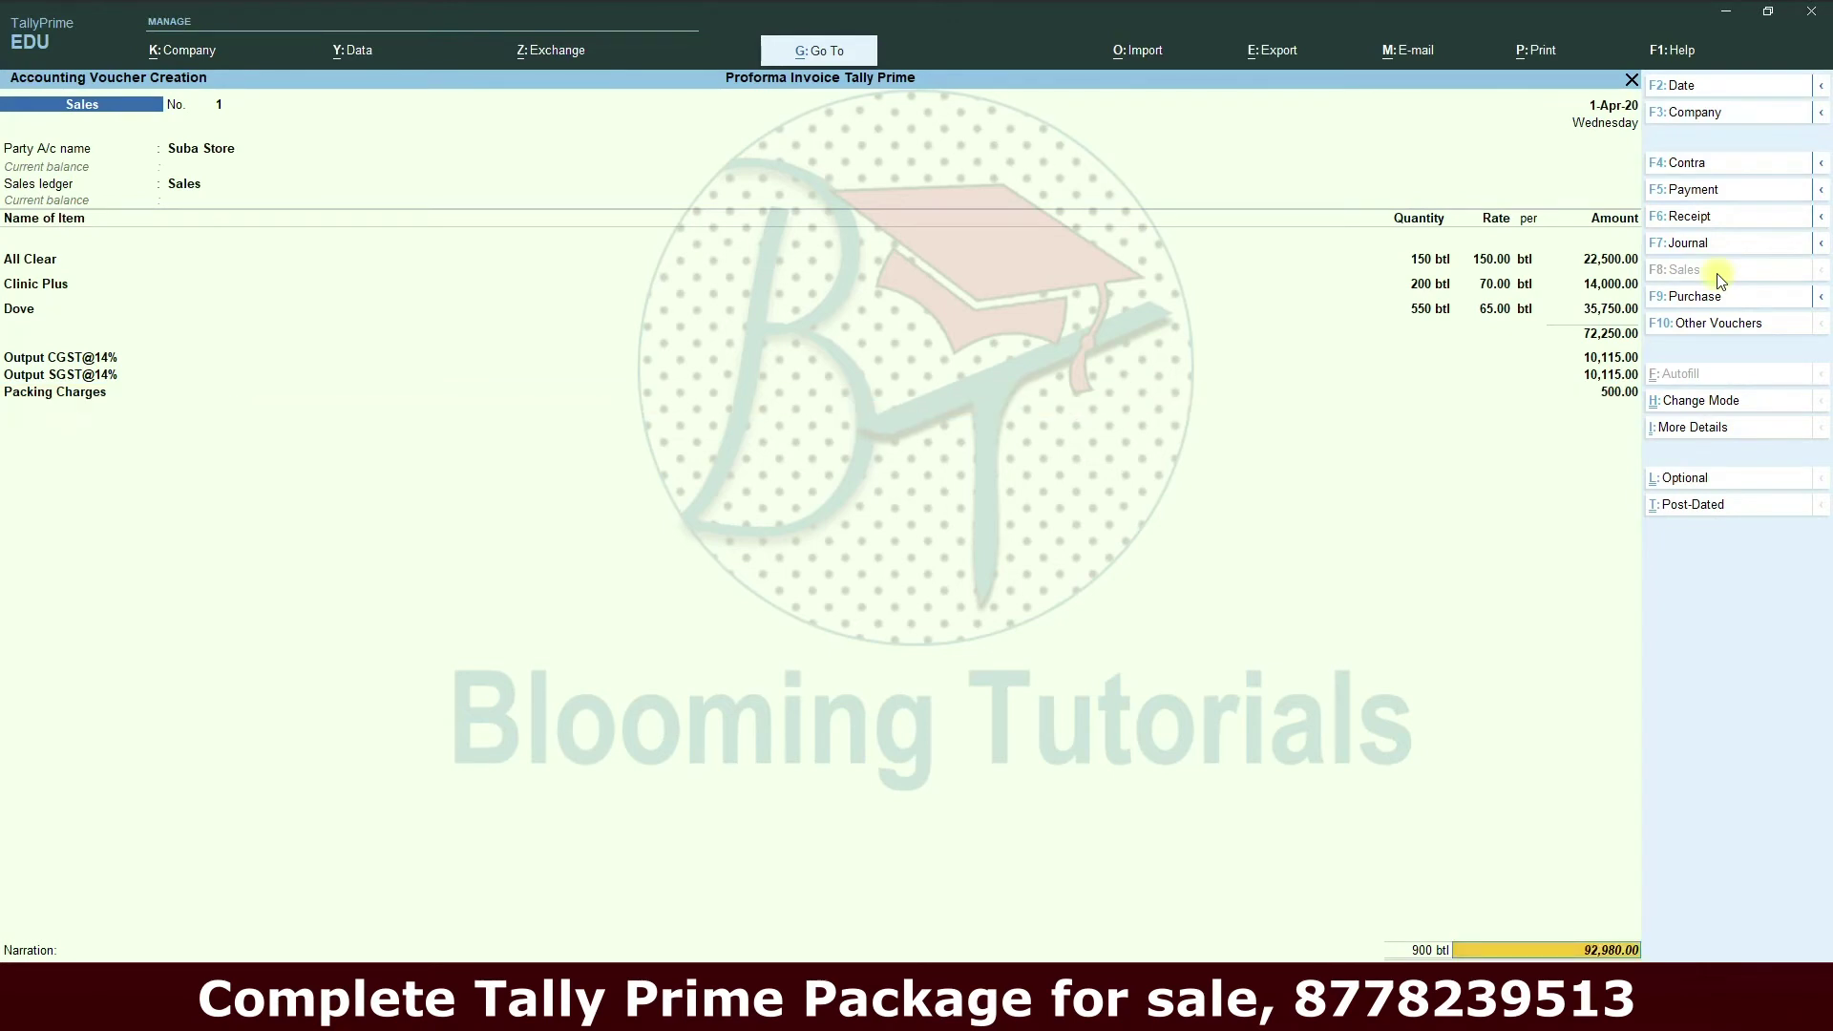
key("Return")
key("Return")
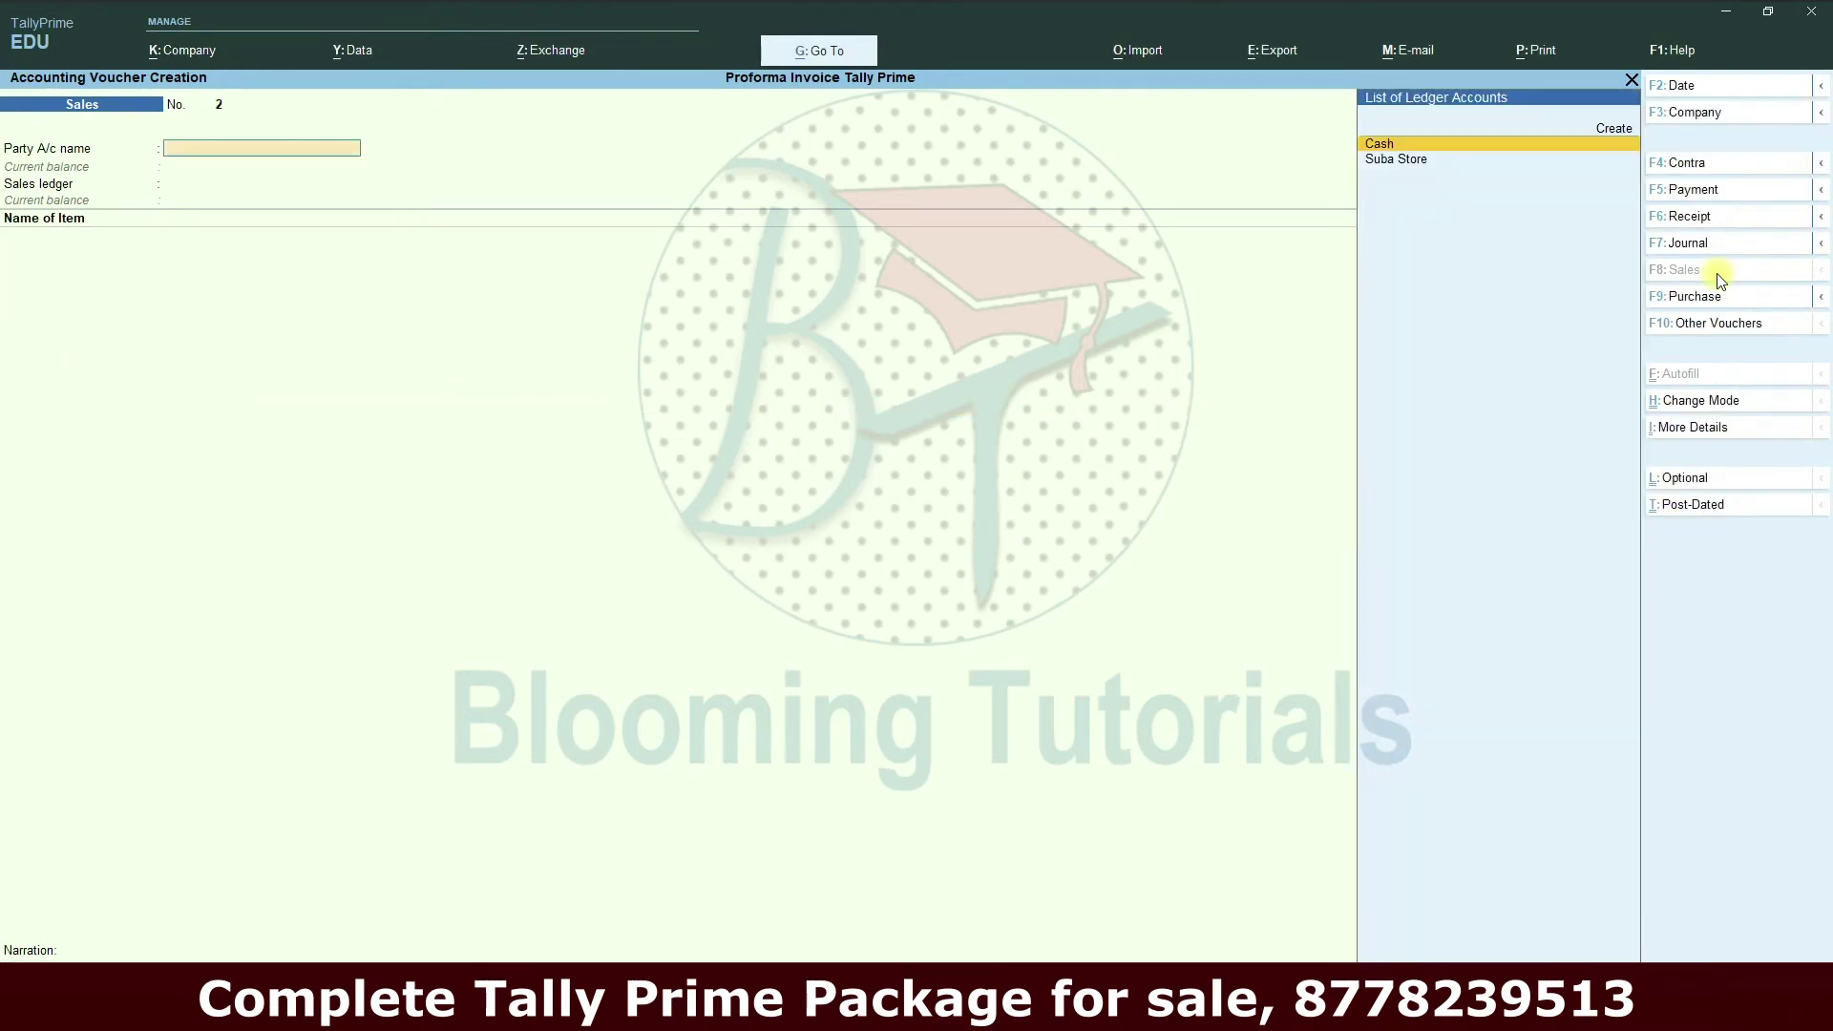
- Reopen sales voucher 1 and check its tax invoice in the enlarged print preview
key("Page_Up")
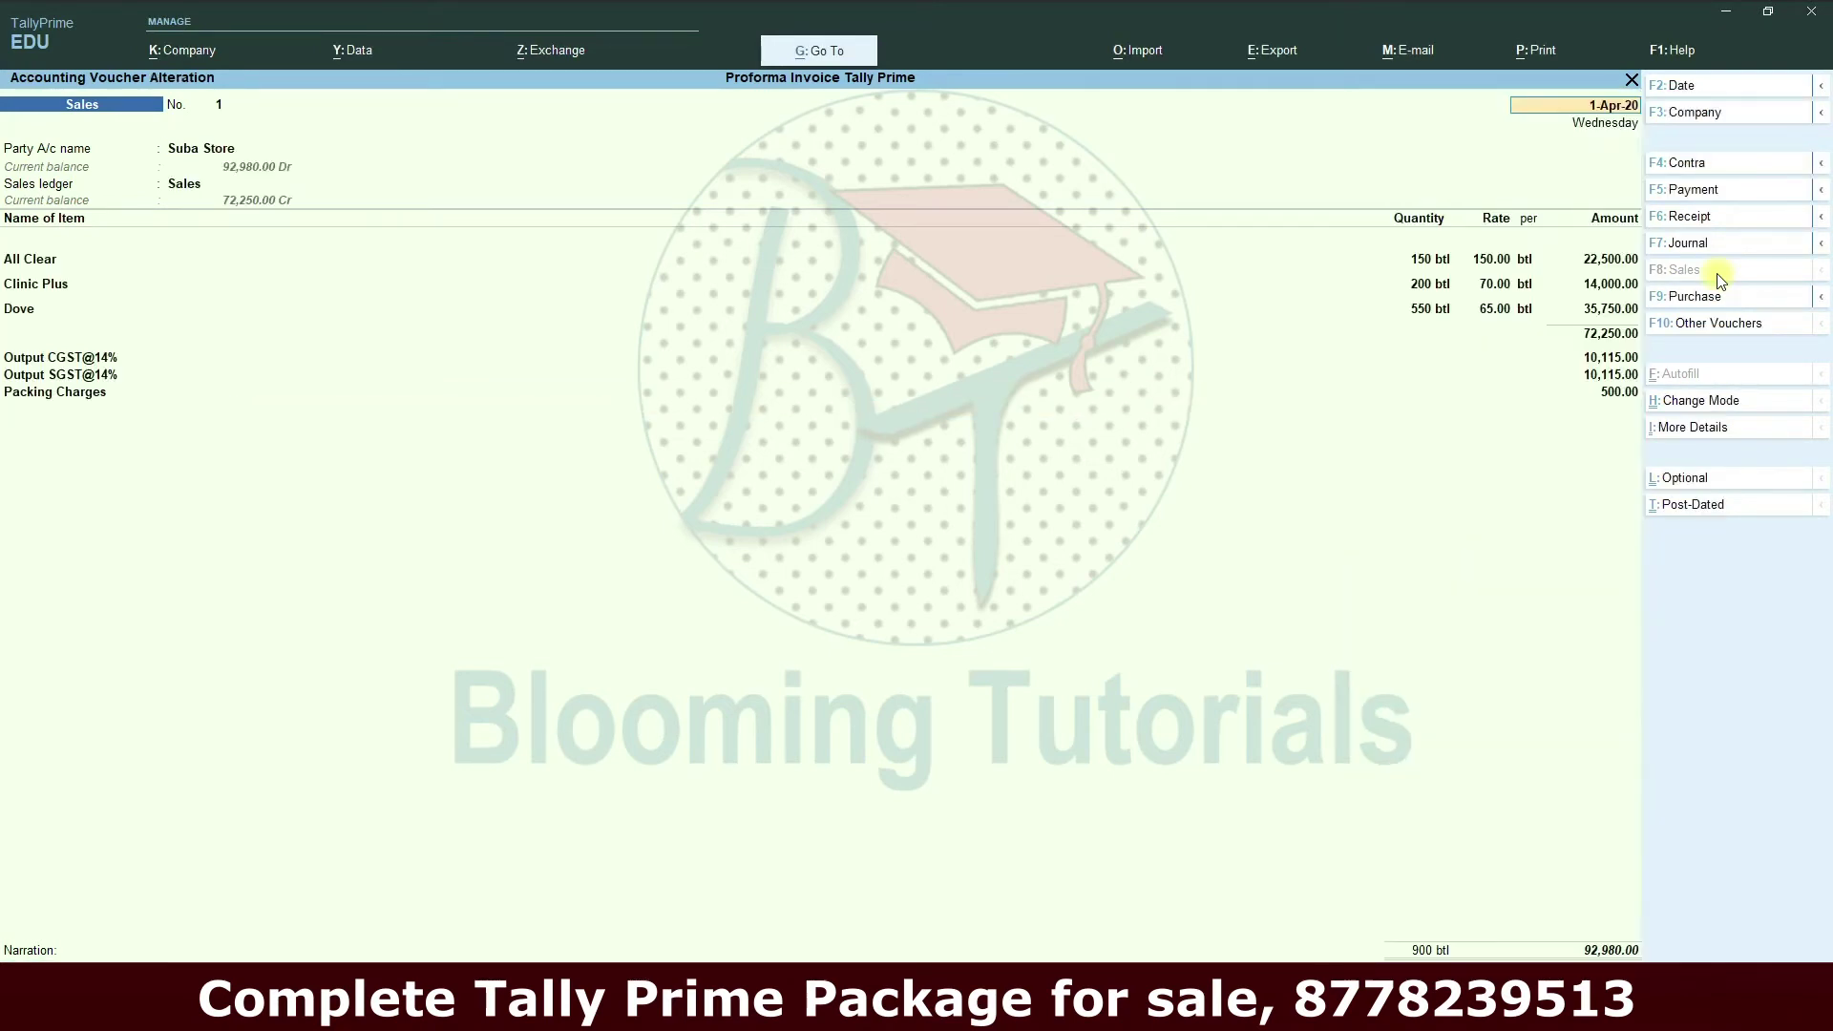
left_click(1538, 54)
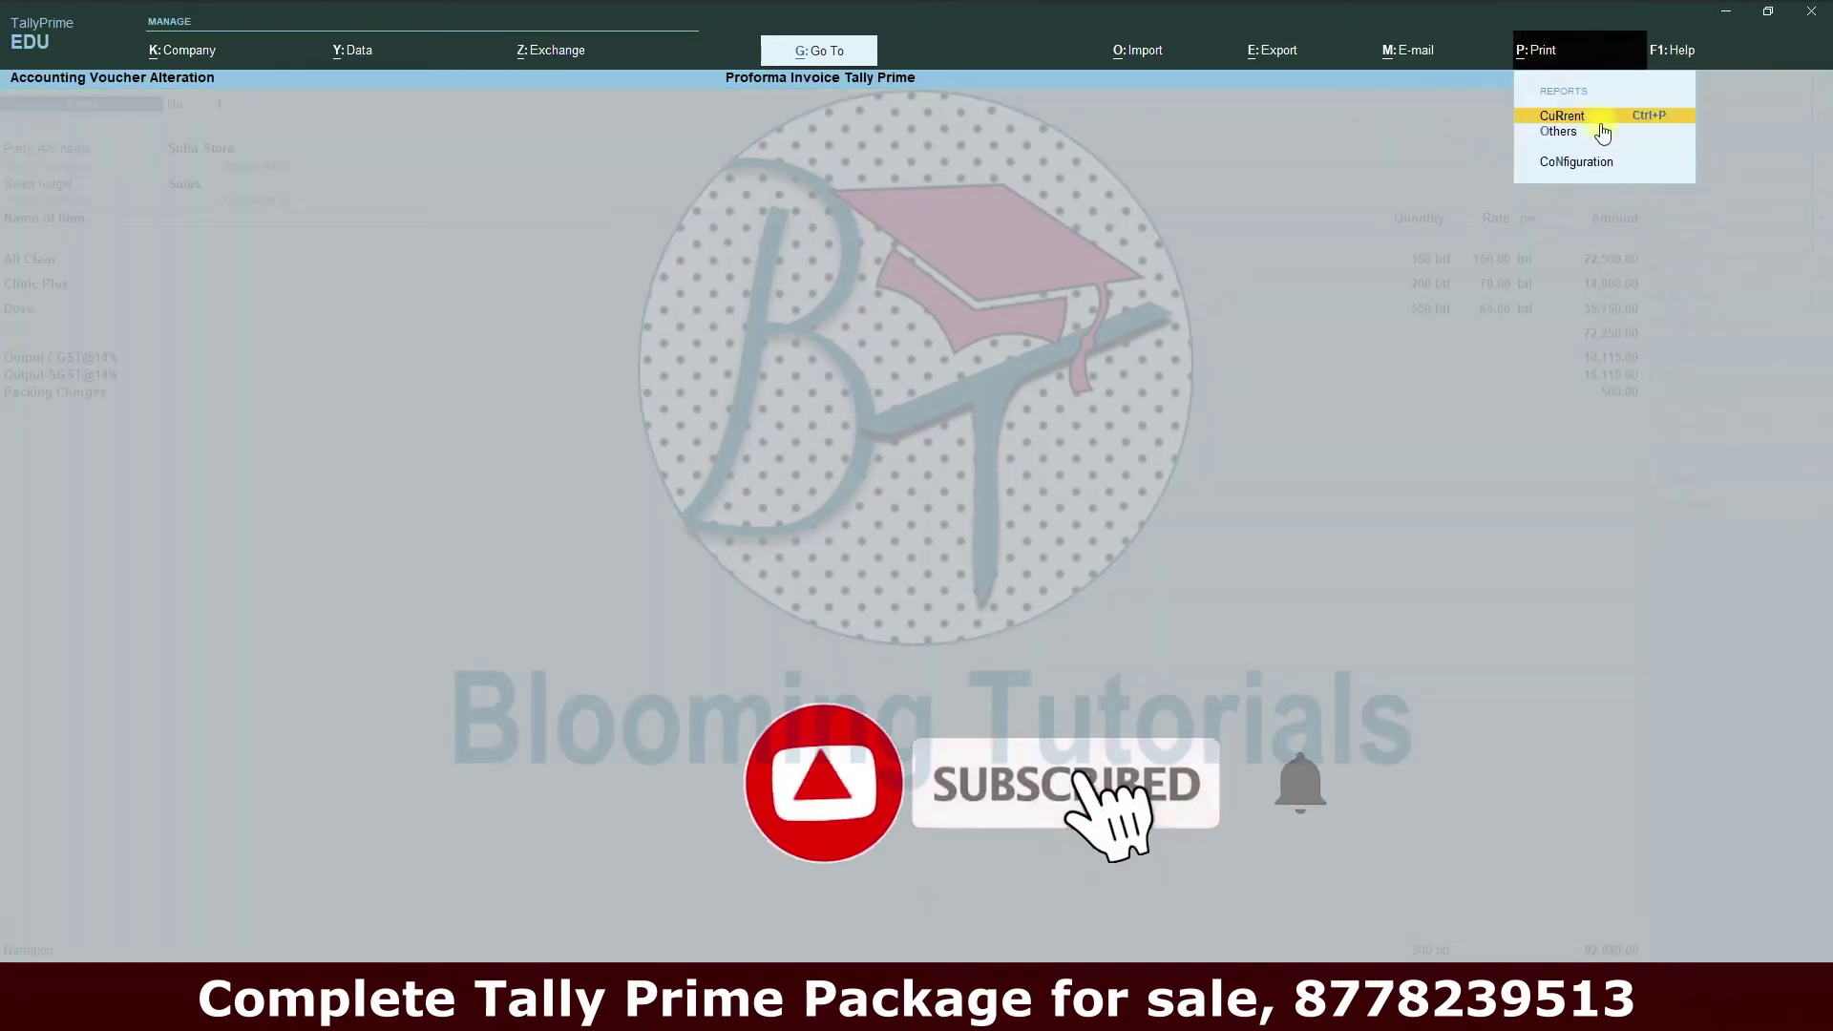
left_click(1601, 121)
left_click(821, 616)
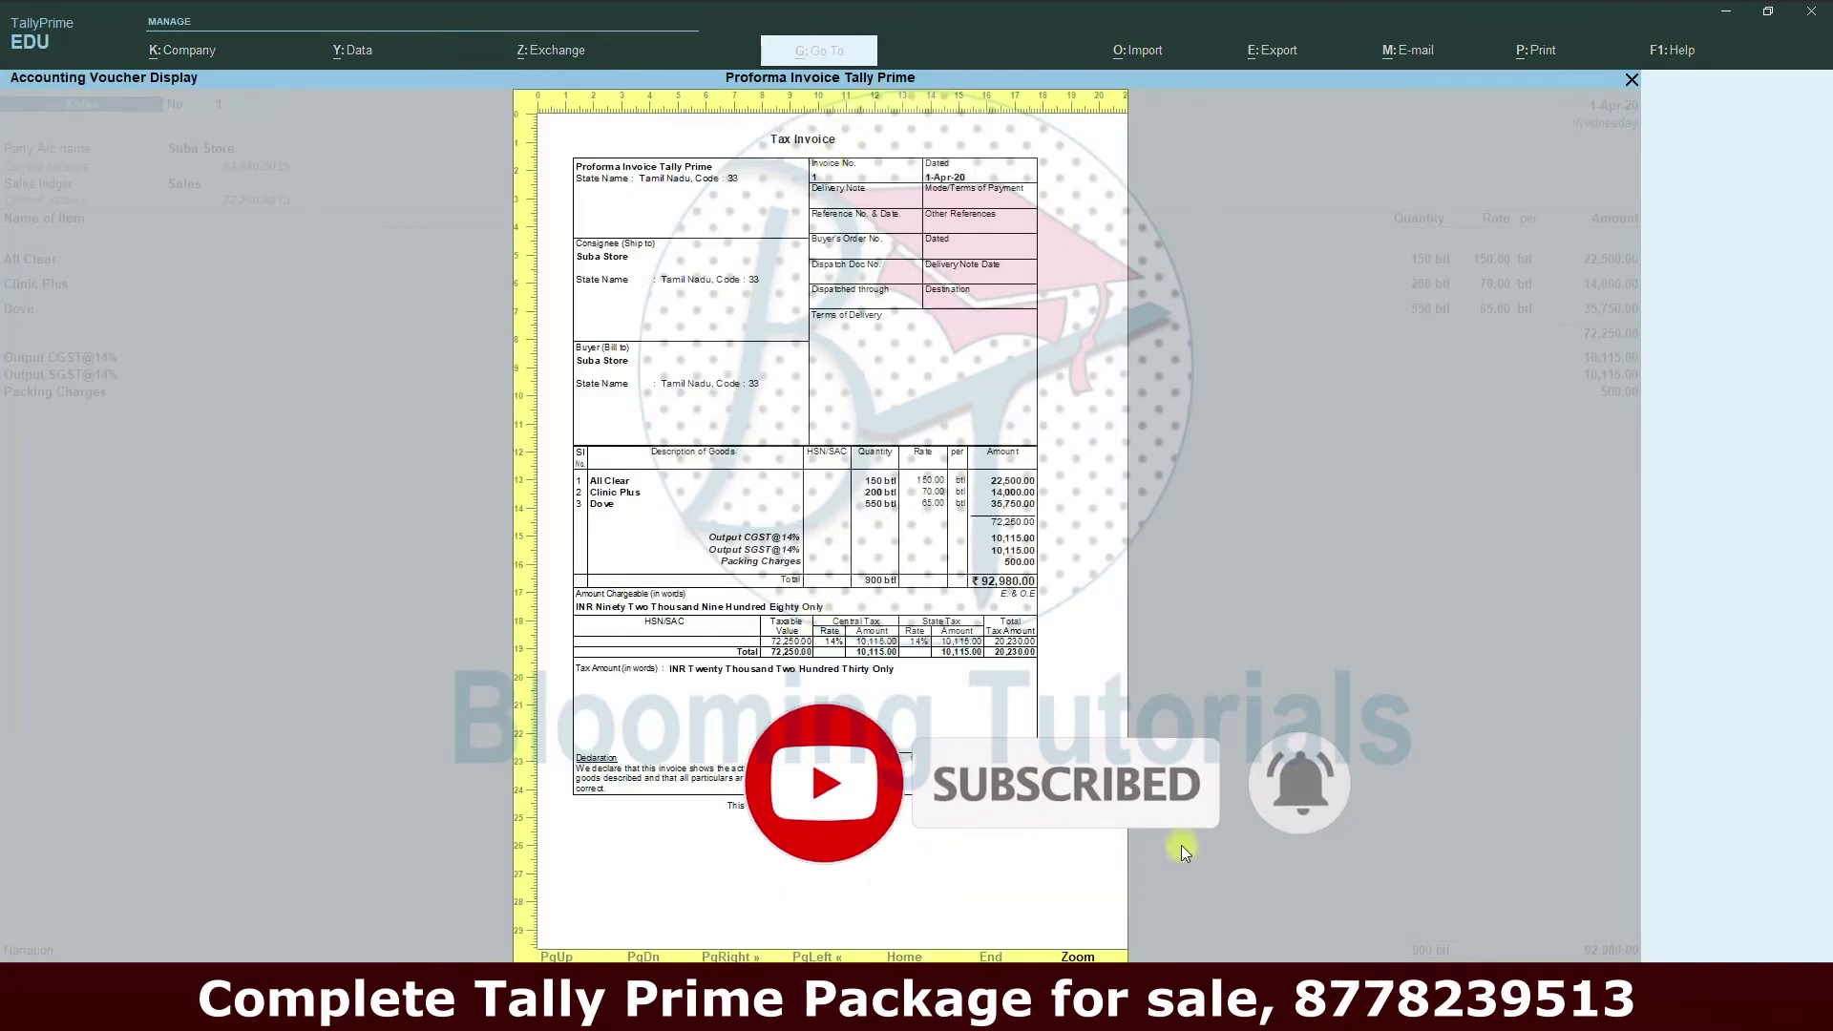
key("alt+z")
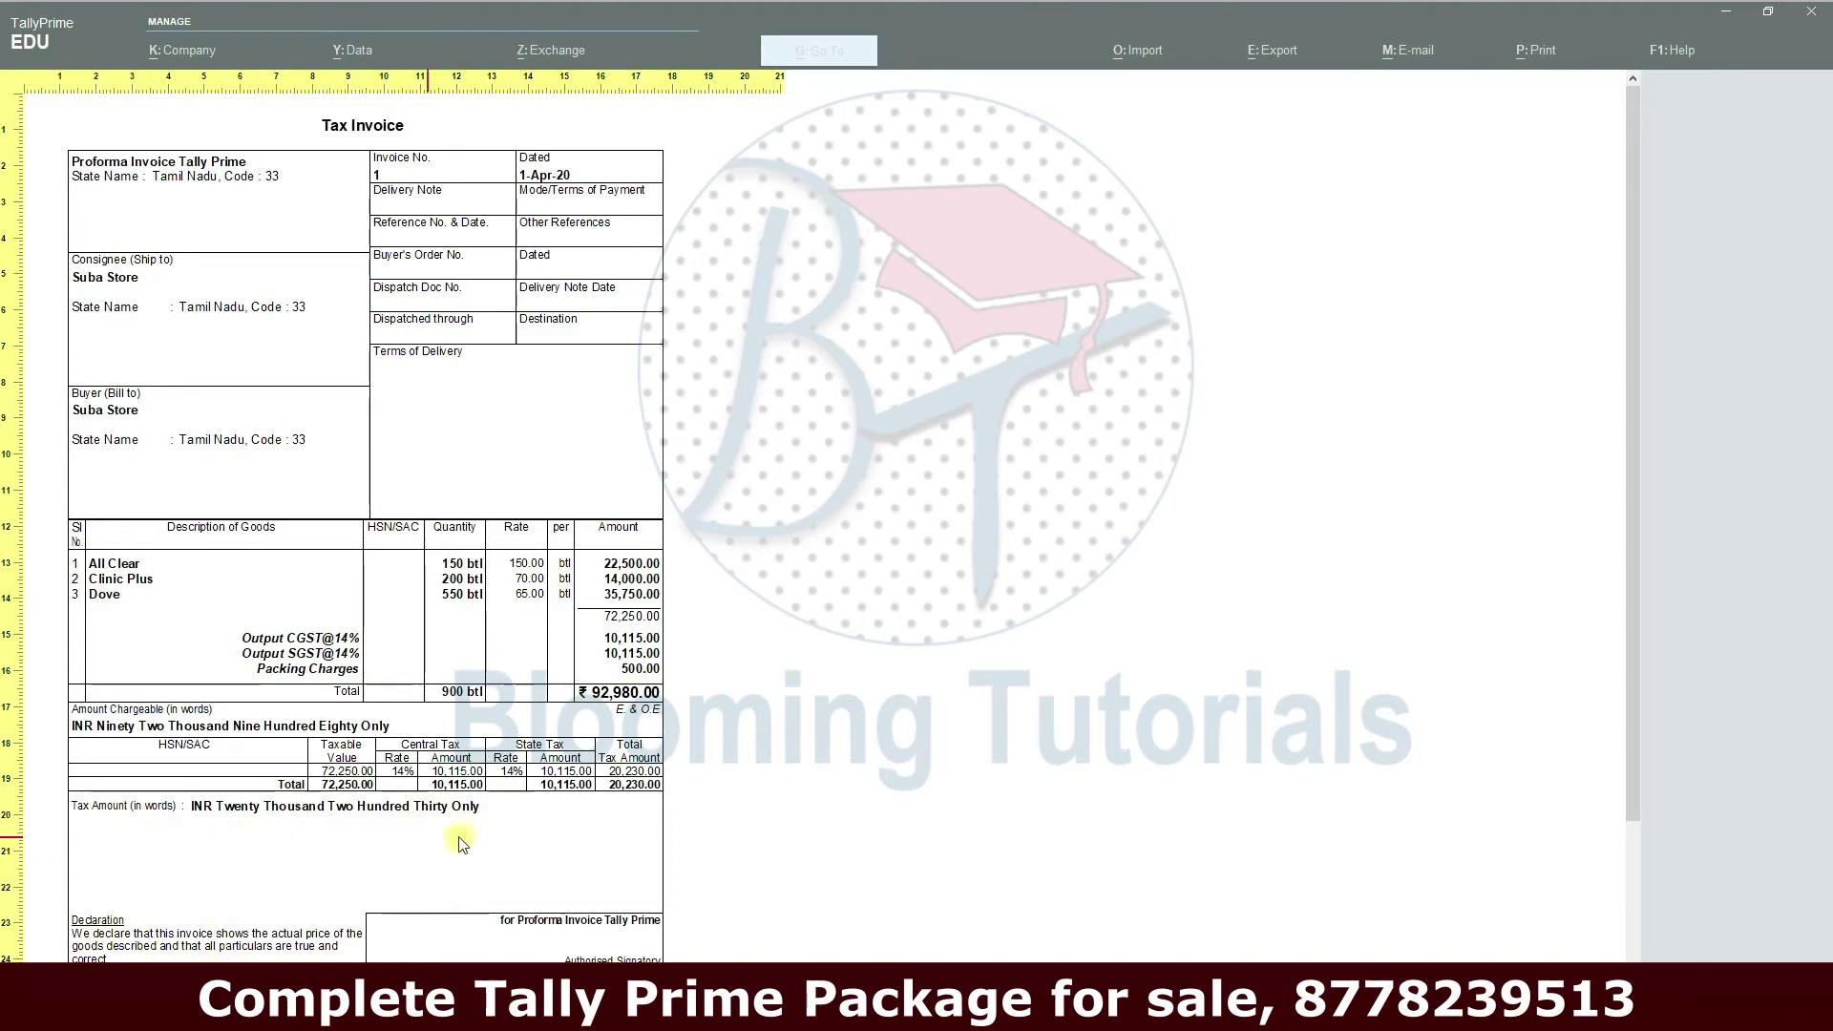
left_click(557, 778)
key("Escape")
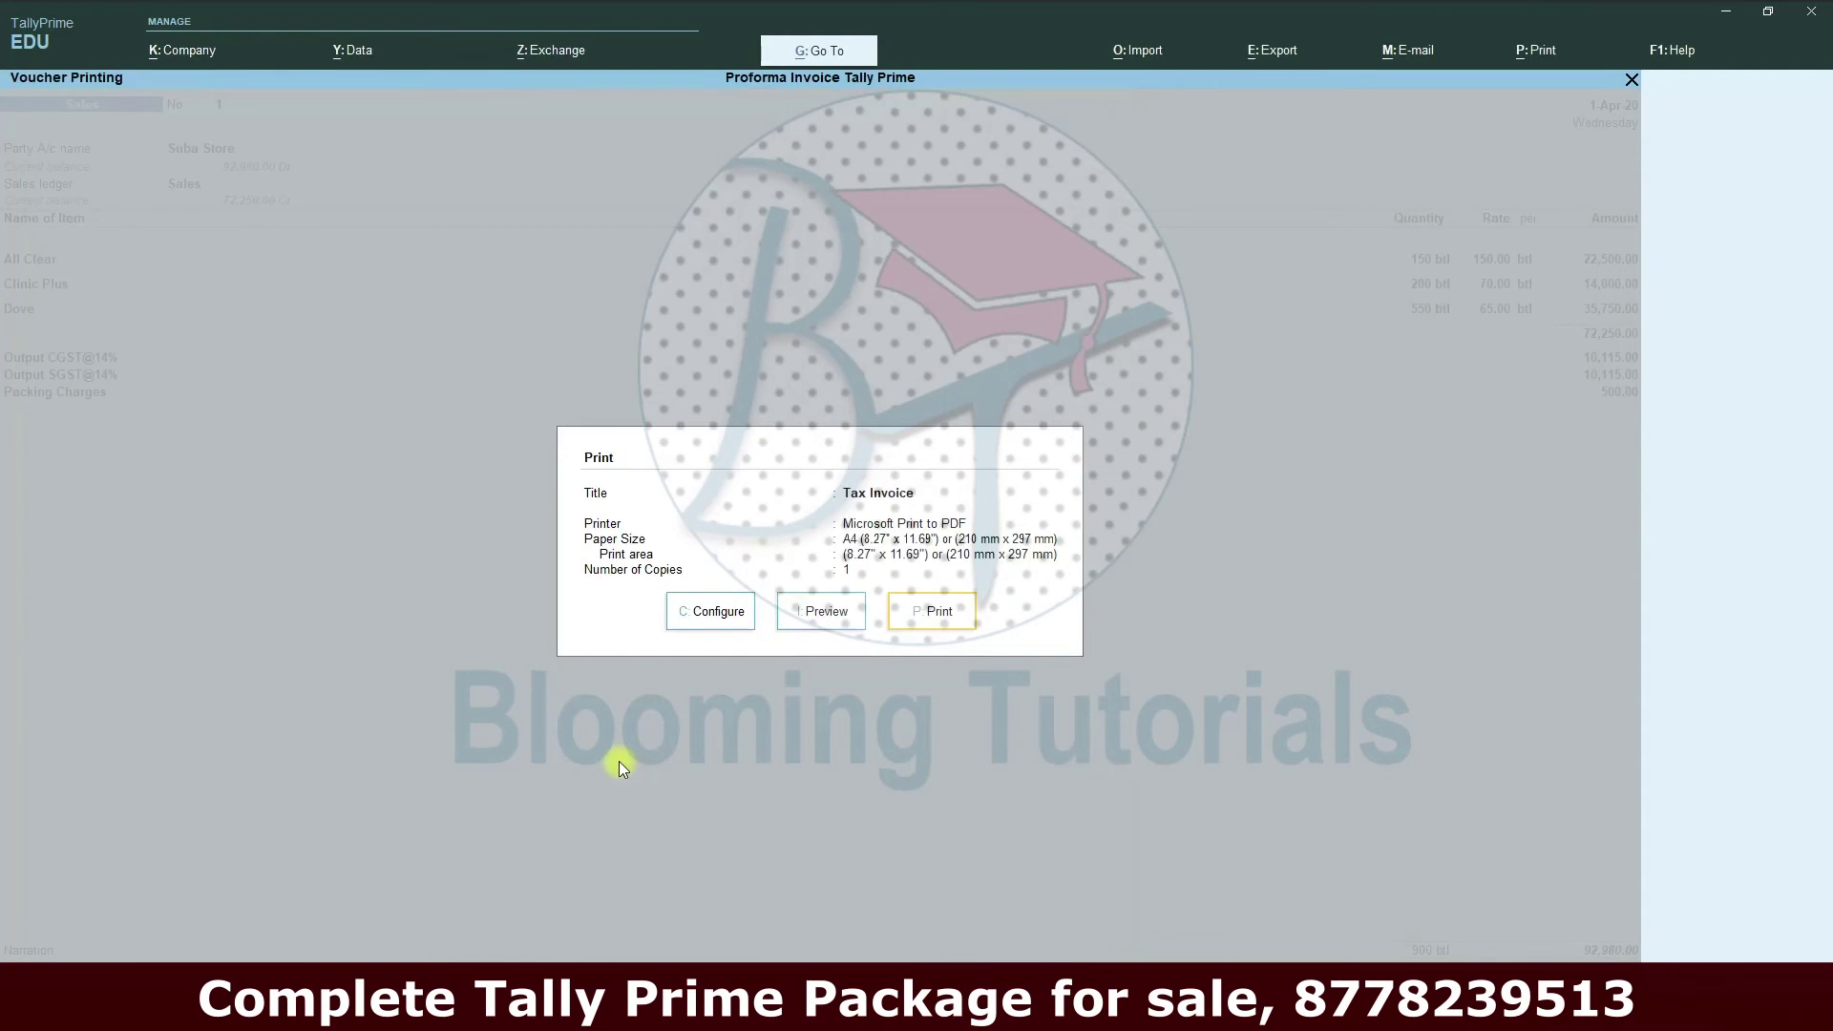
key("Escape")
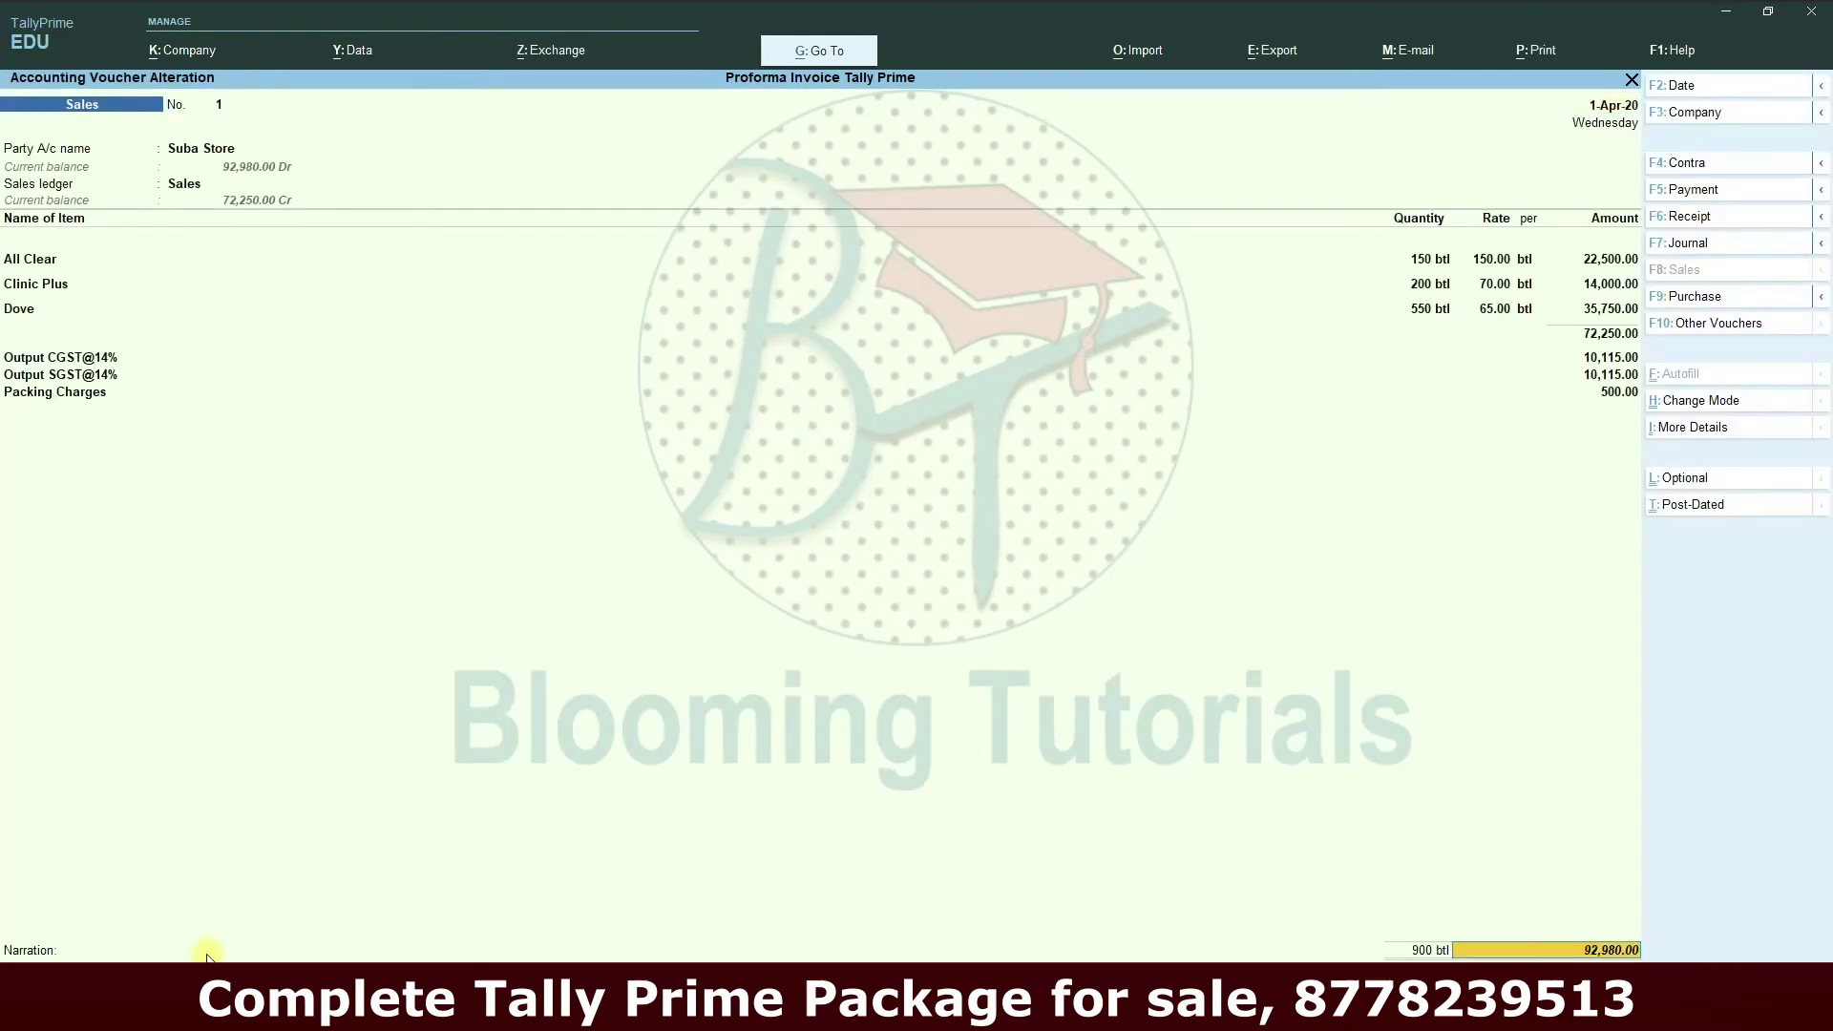
key("Escape")
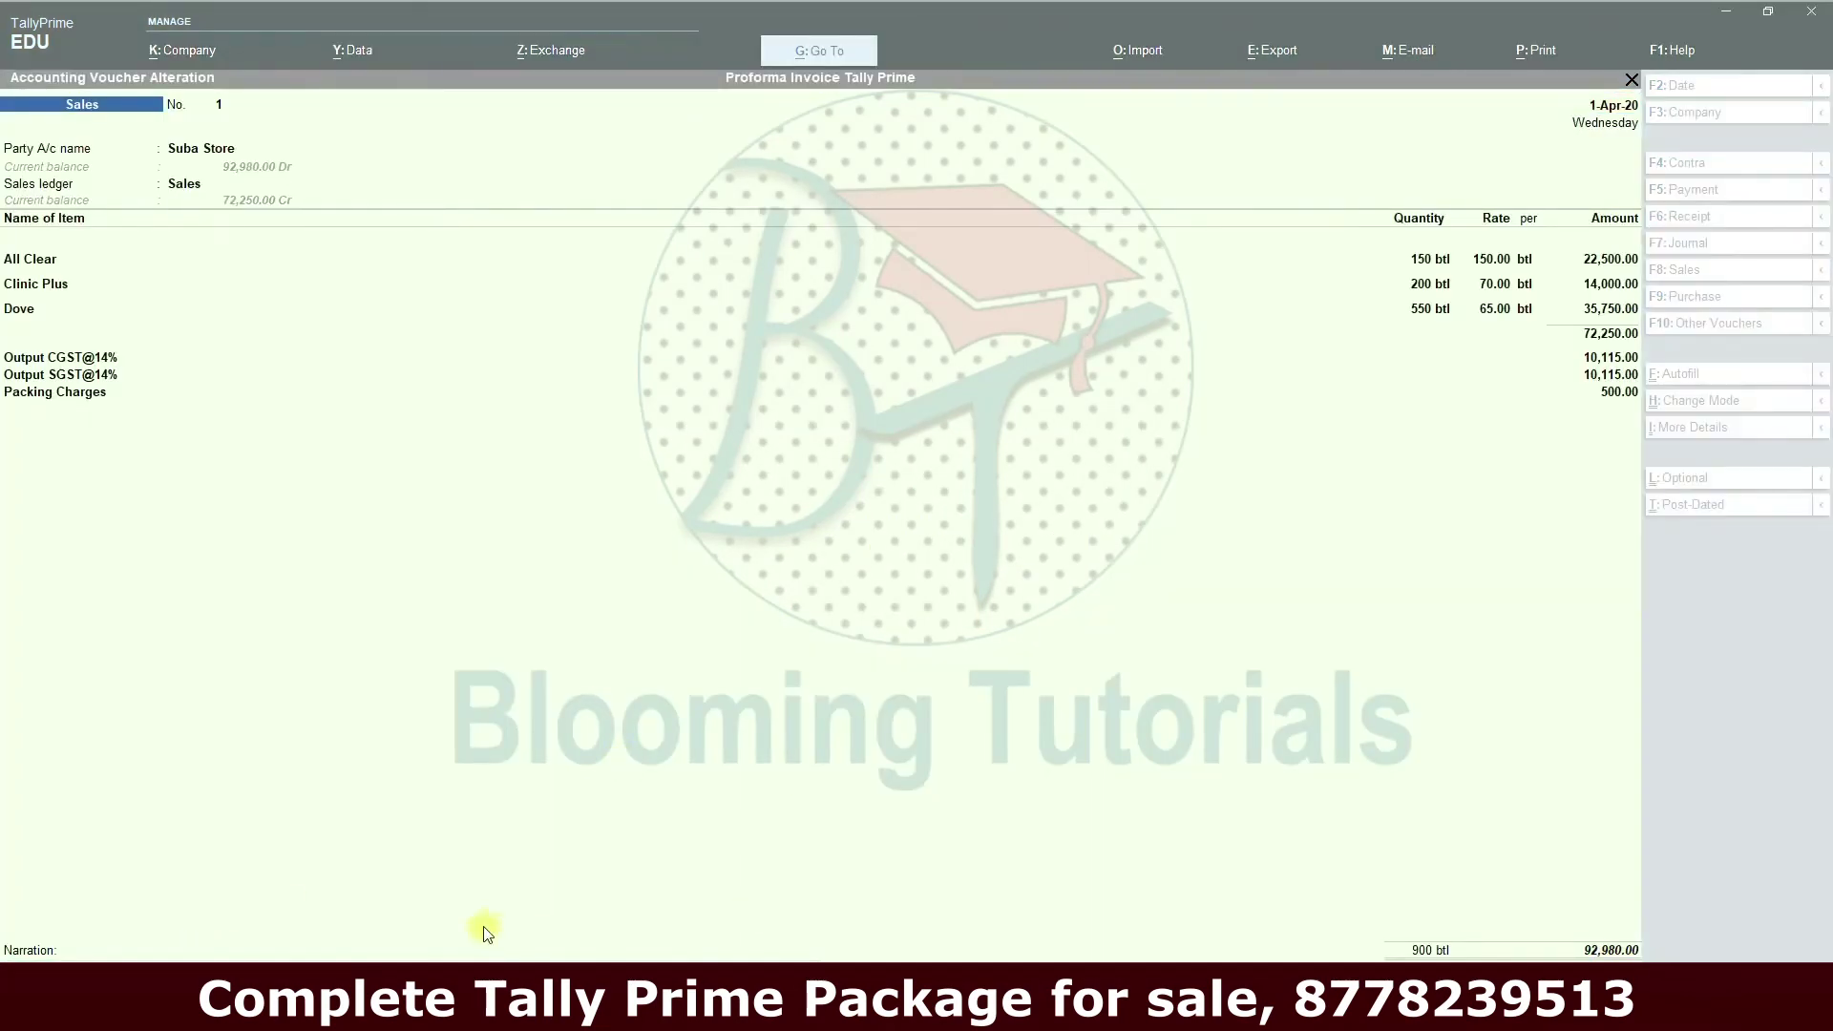
- Add a narration stating no returns, no responsibility for damage or shortage, and rates valid for 5 days, and save the voucher
key("Escape")
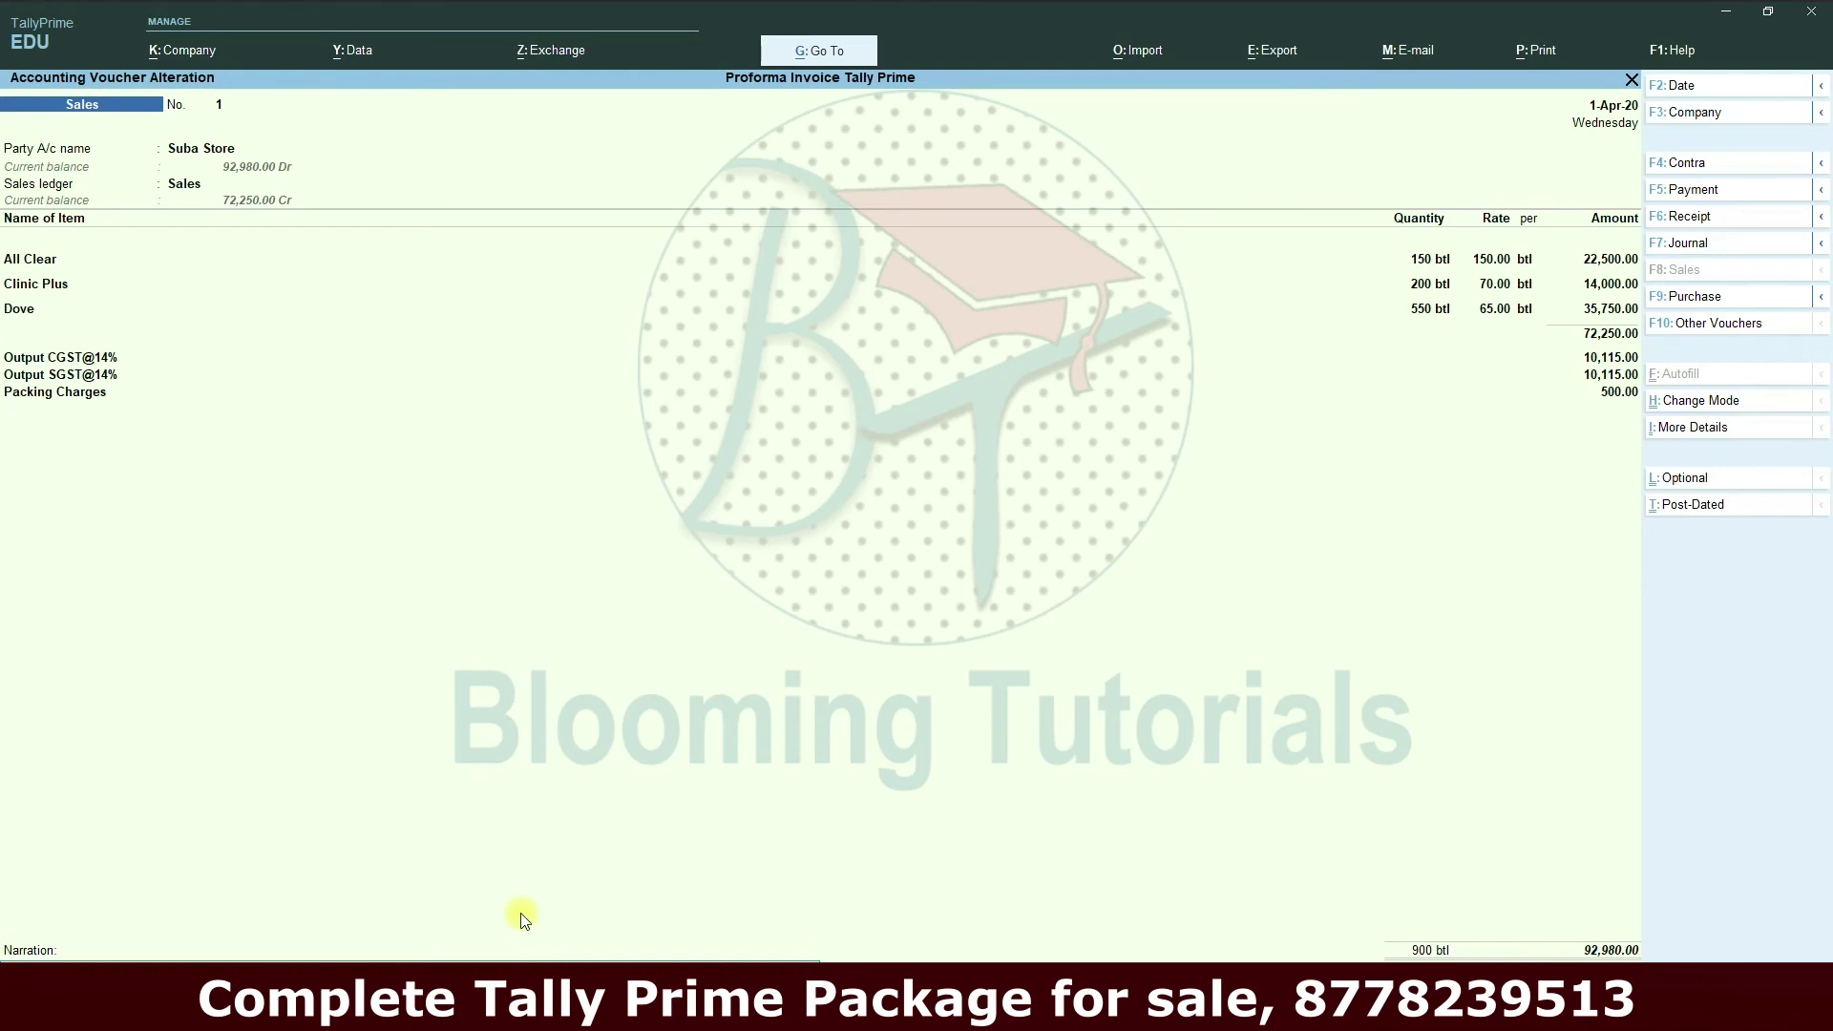
key("Return")
key("Return")
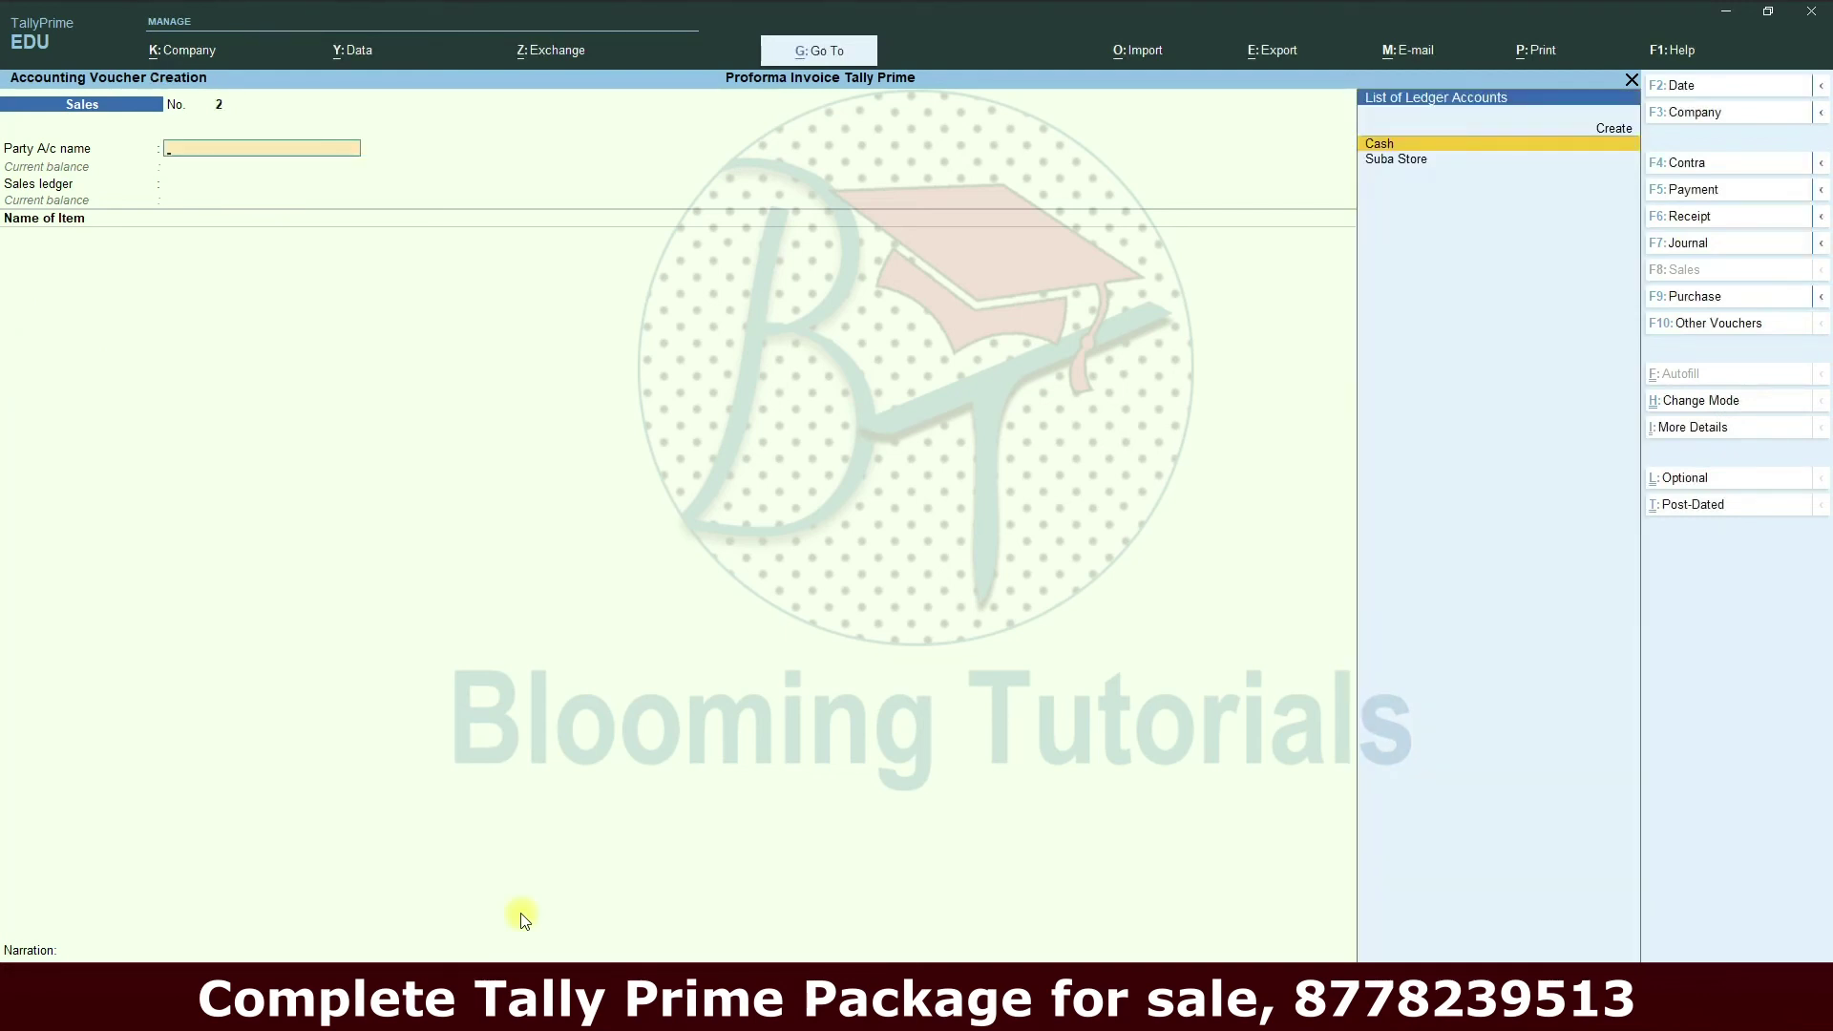
- Reopen sales voucher 1 and preview the tax invoice to check the remarks above the declaration
key("F12")
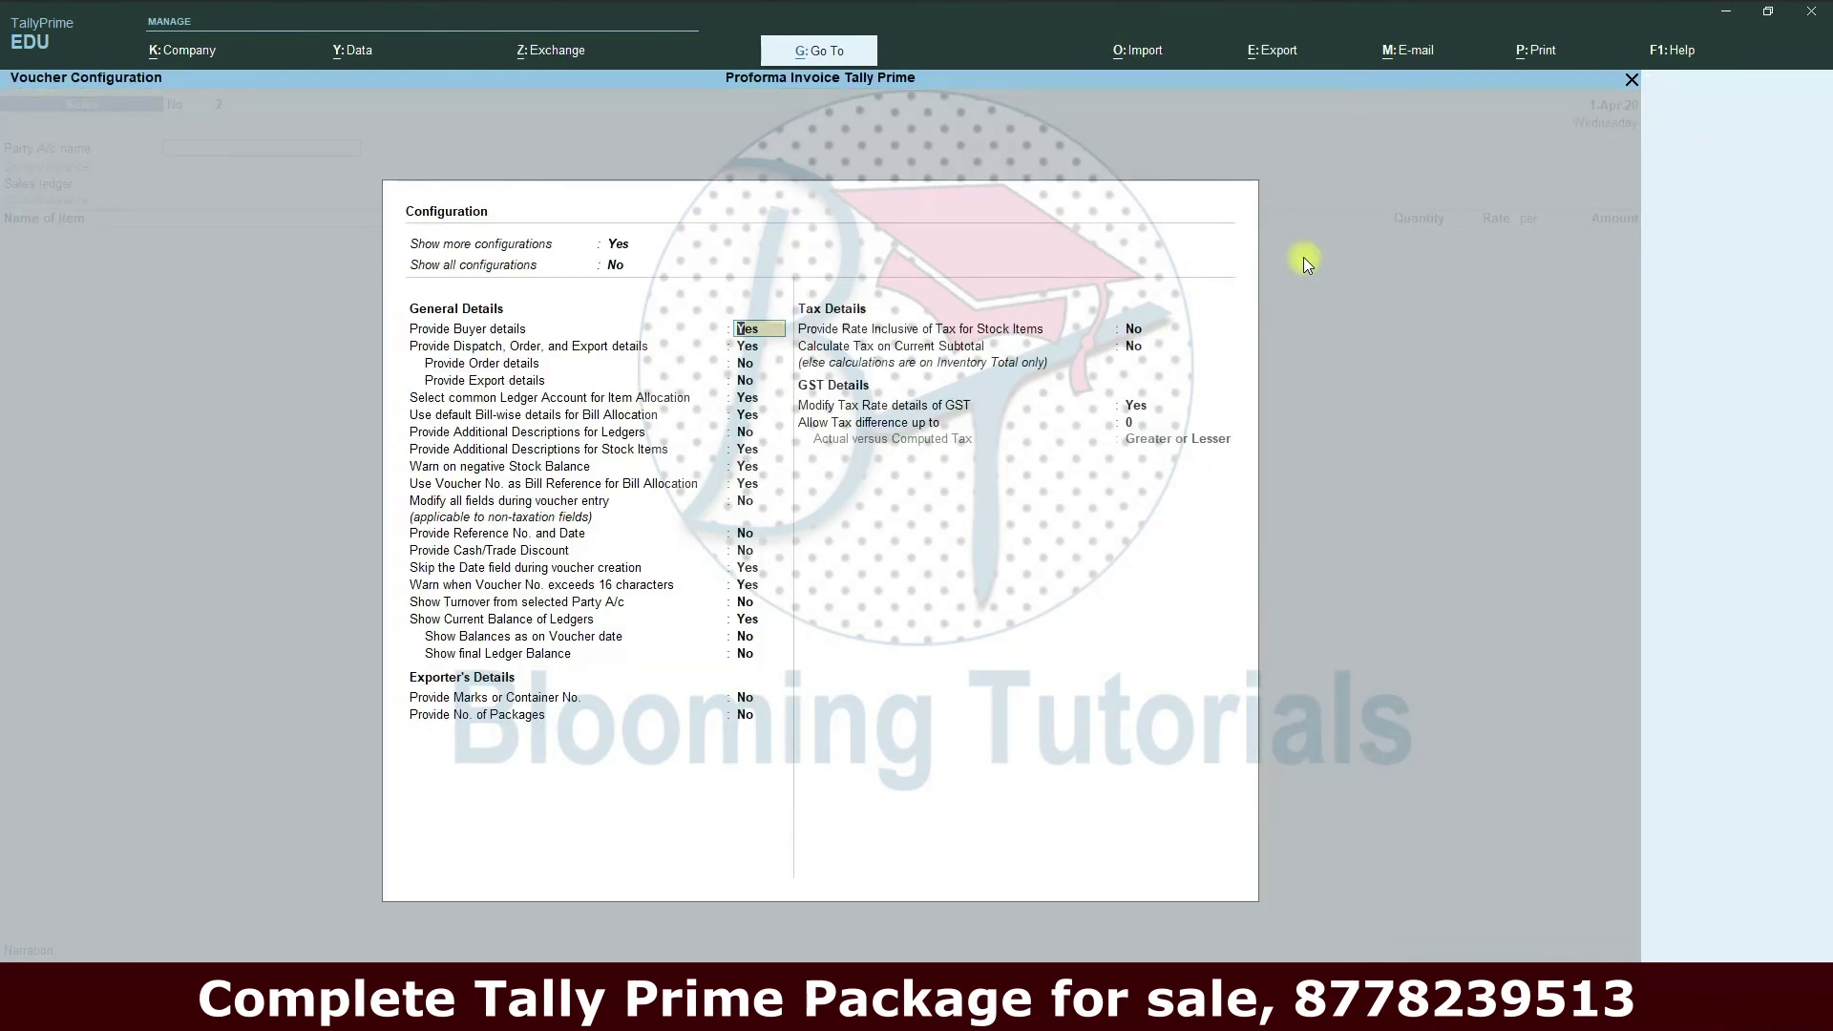
key("Escape")
key("Page_Up")
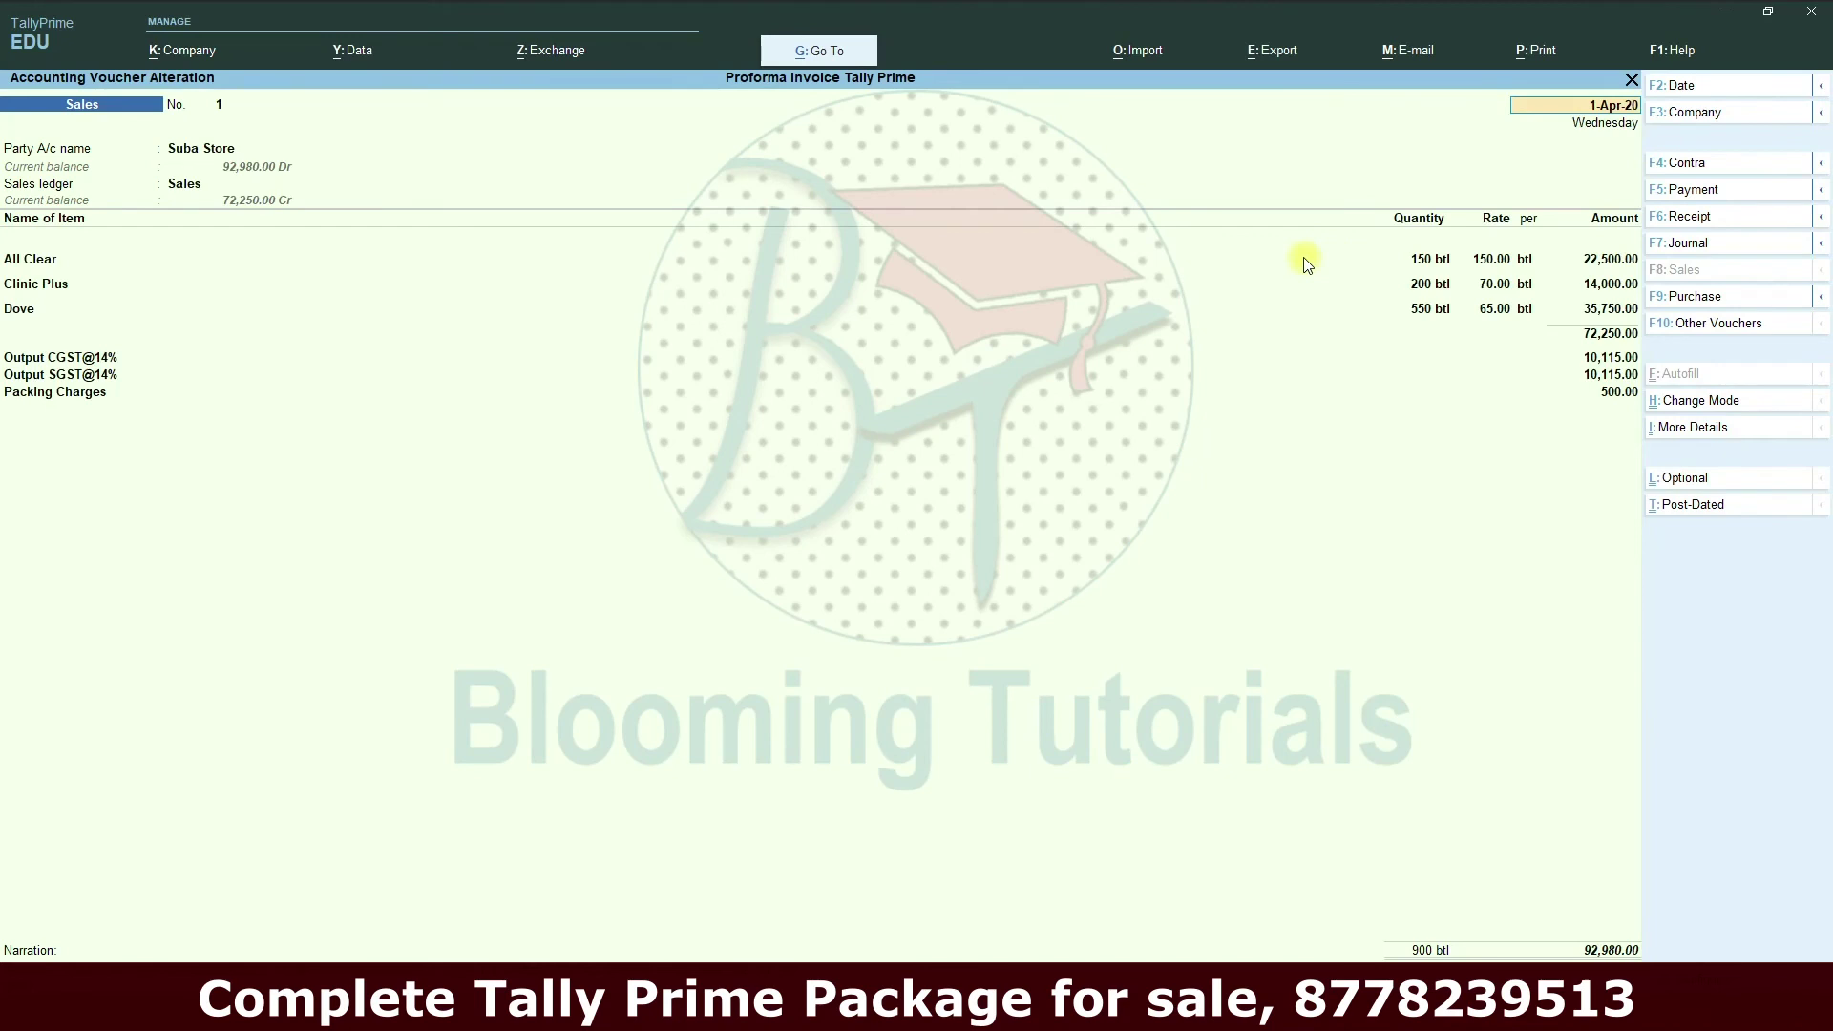
left_click(1533, 51)
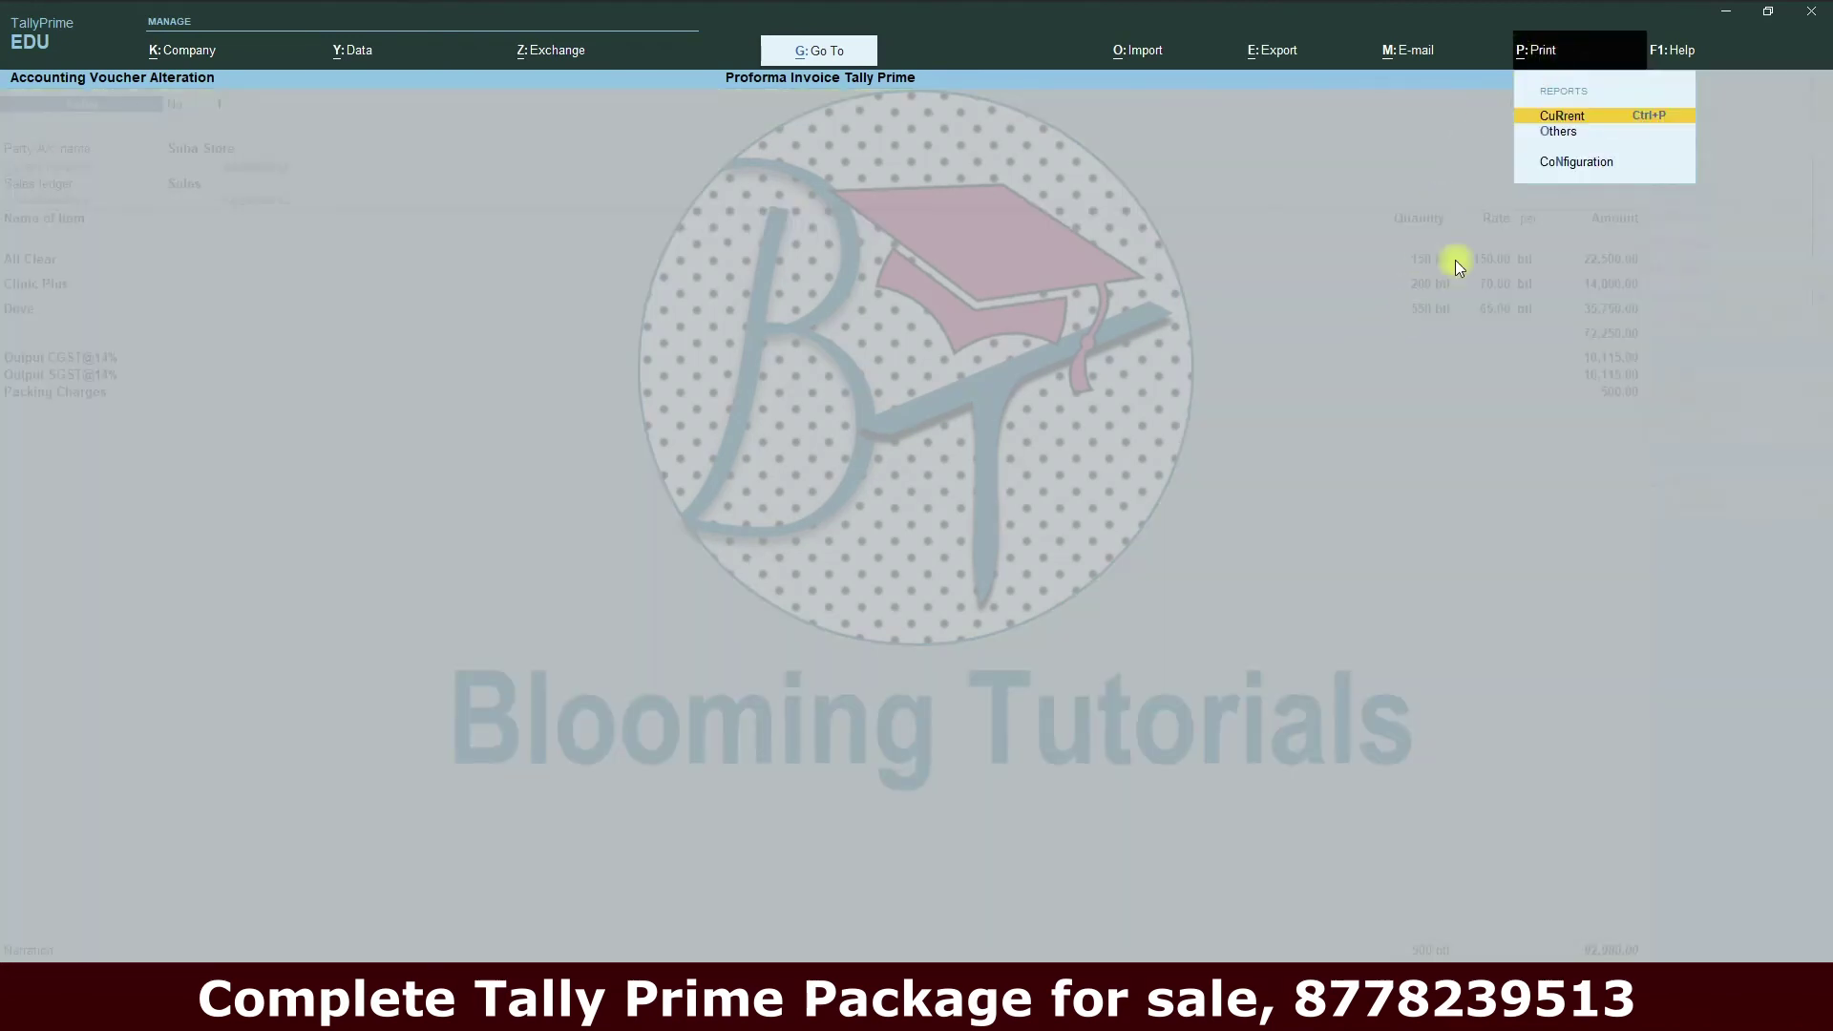
left_click(1577, 117)
left_click(836, 616)
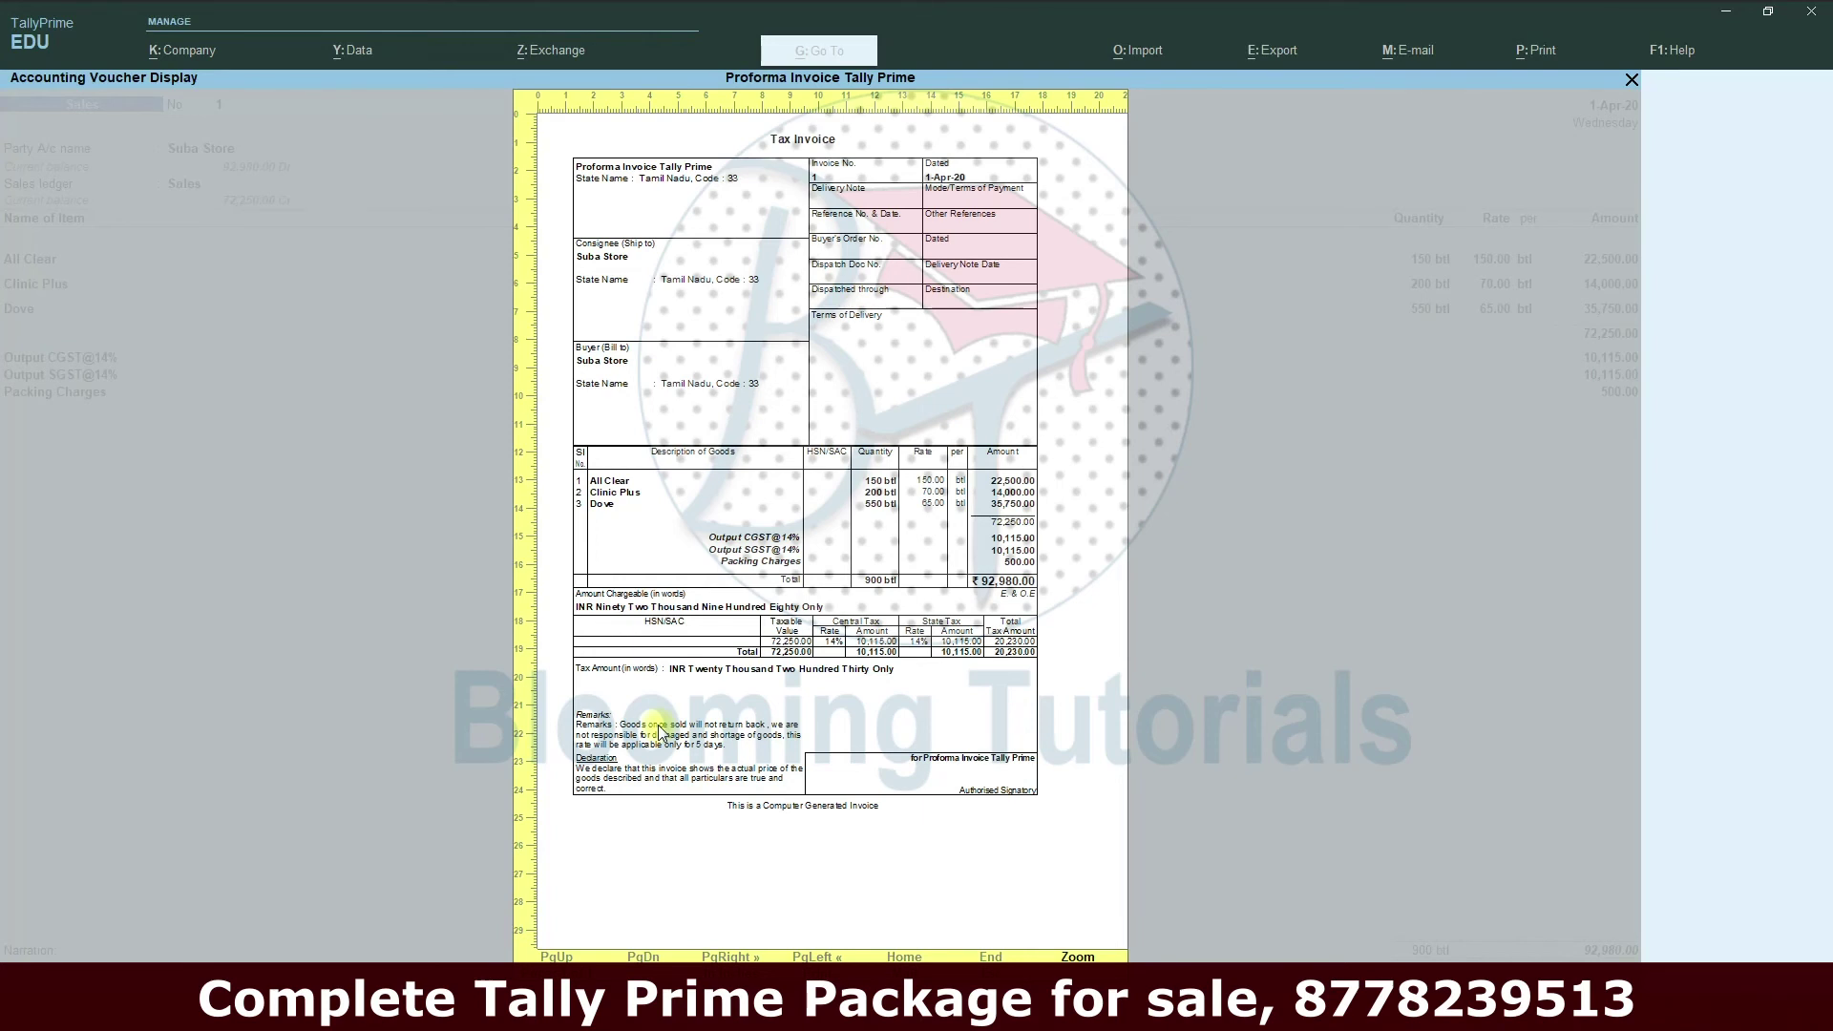
key("Escape")
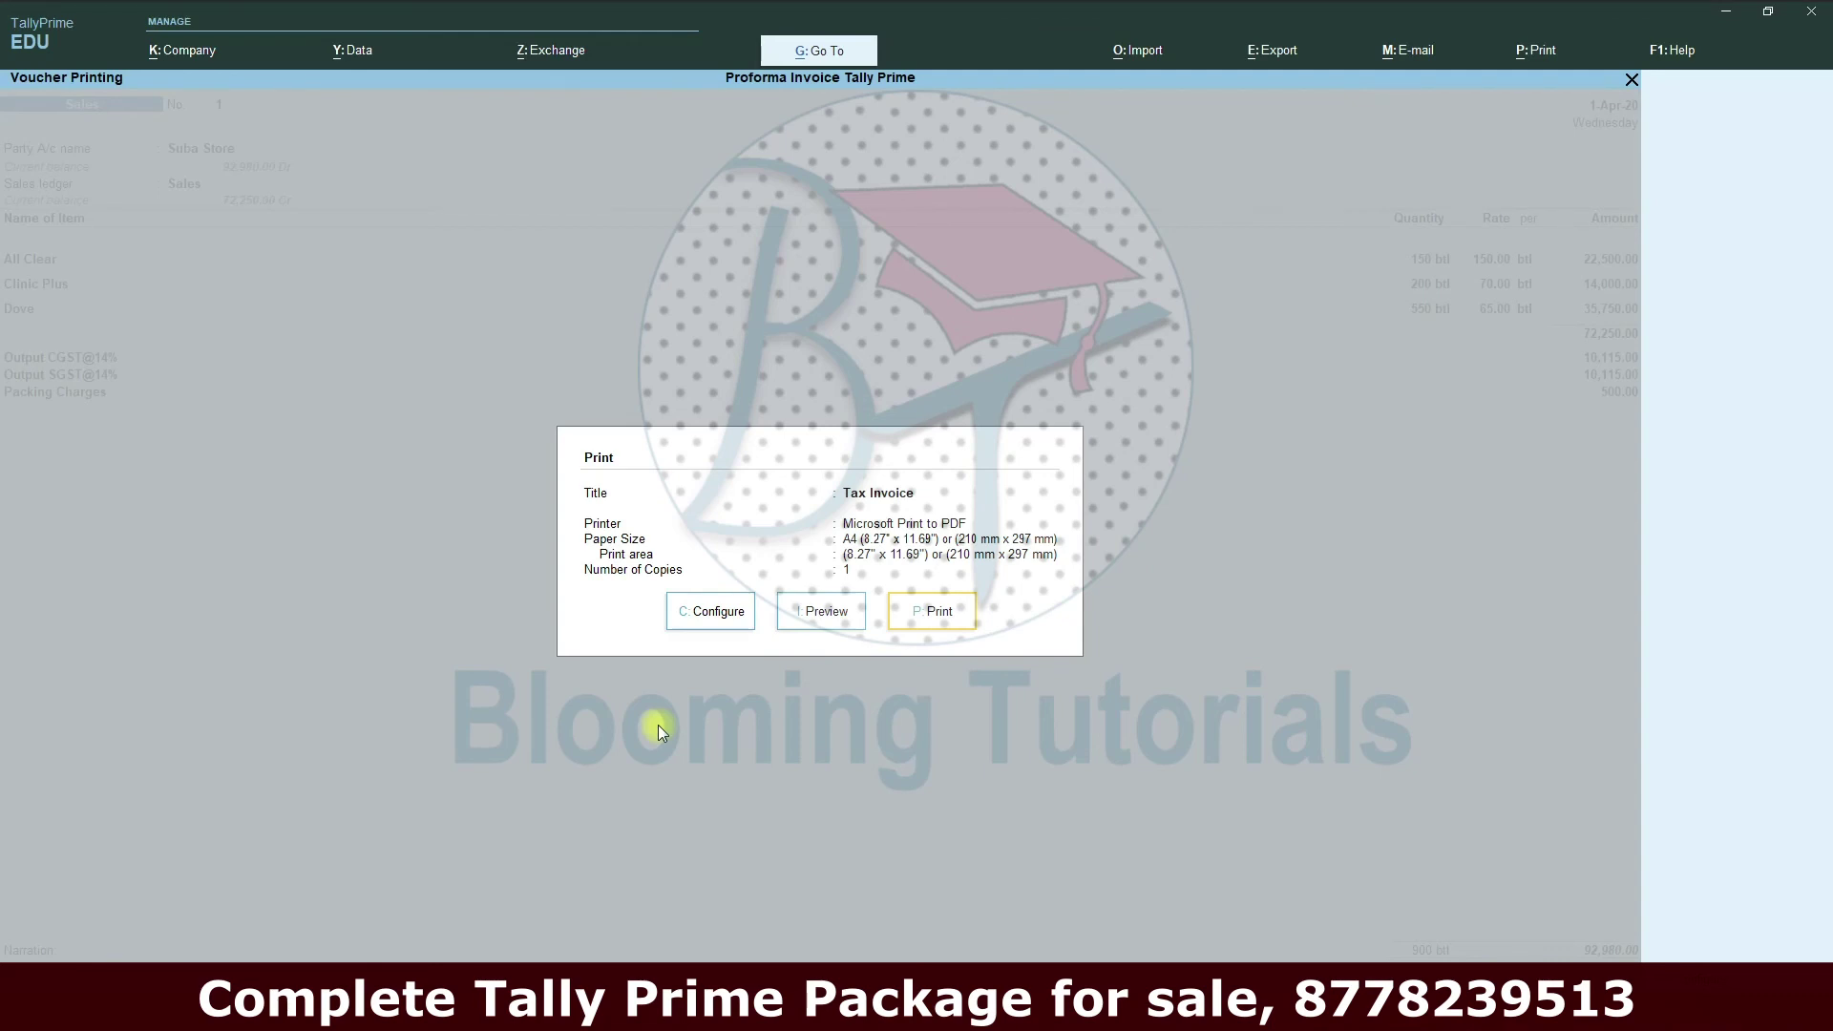
- Try to turn off Show Narration in the invoice's print configuration and check the preview
key("c")
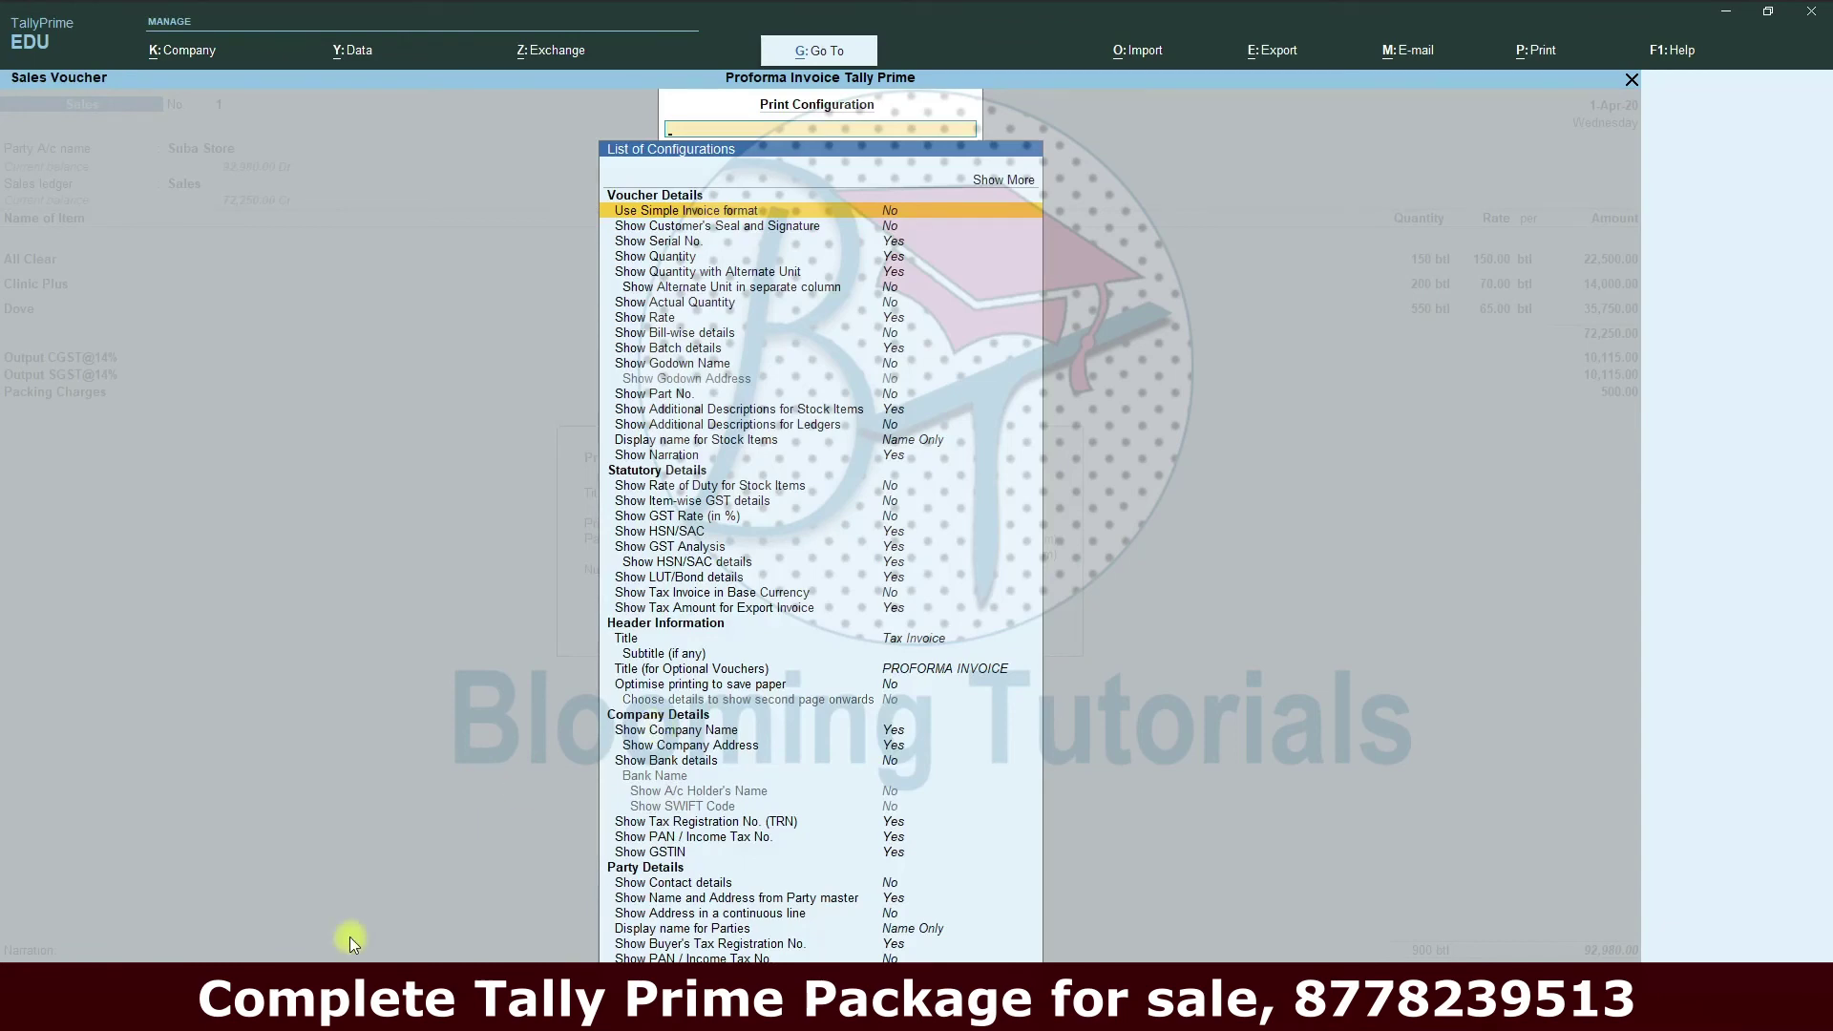
left_click(891, 462)
scroll(888, 467, "down", 5)
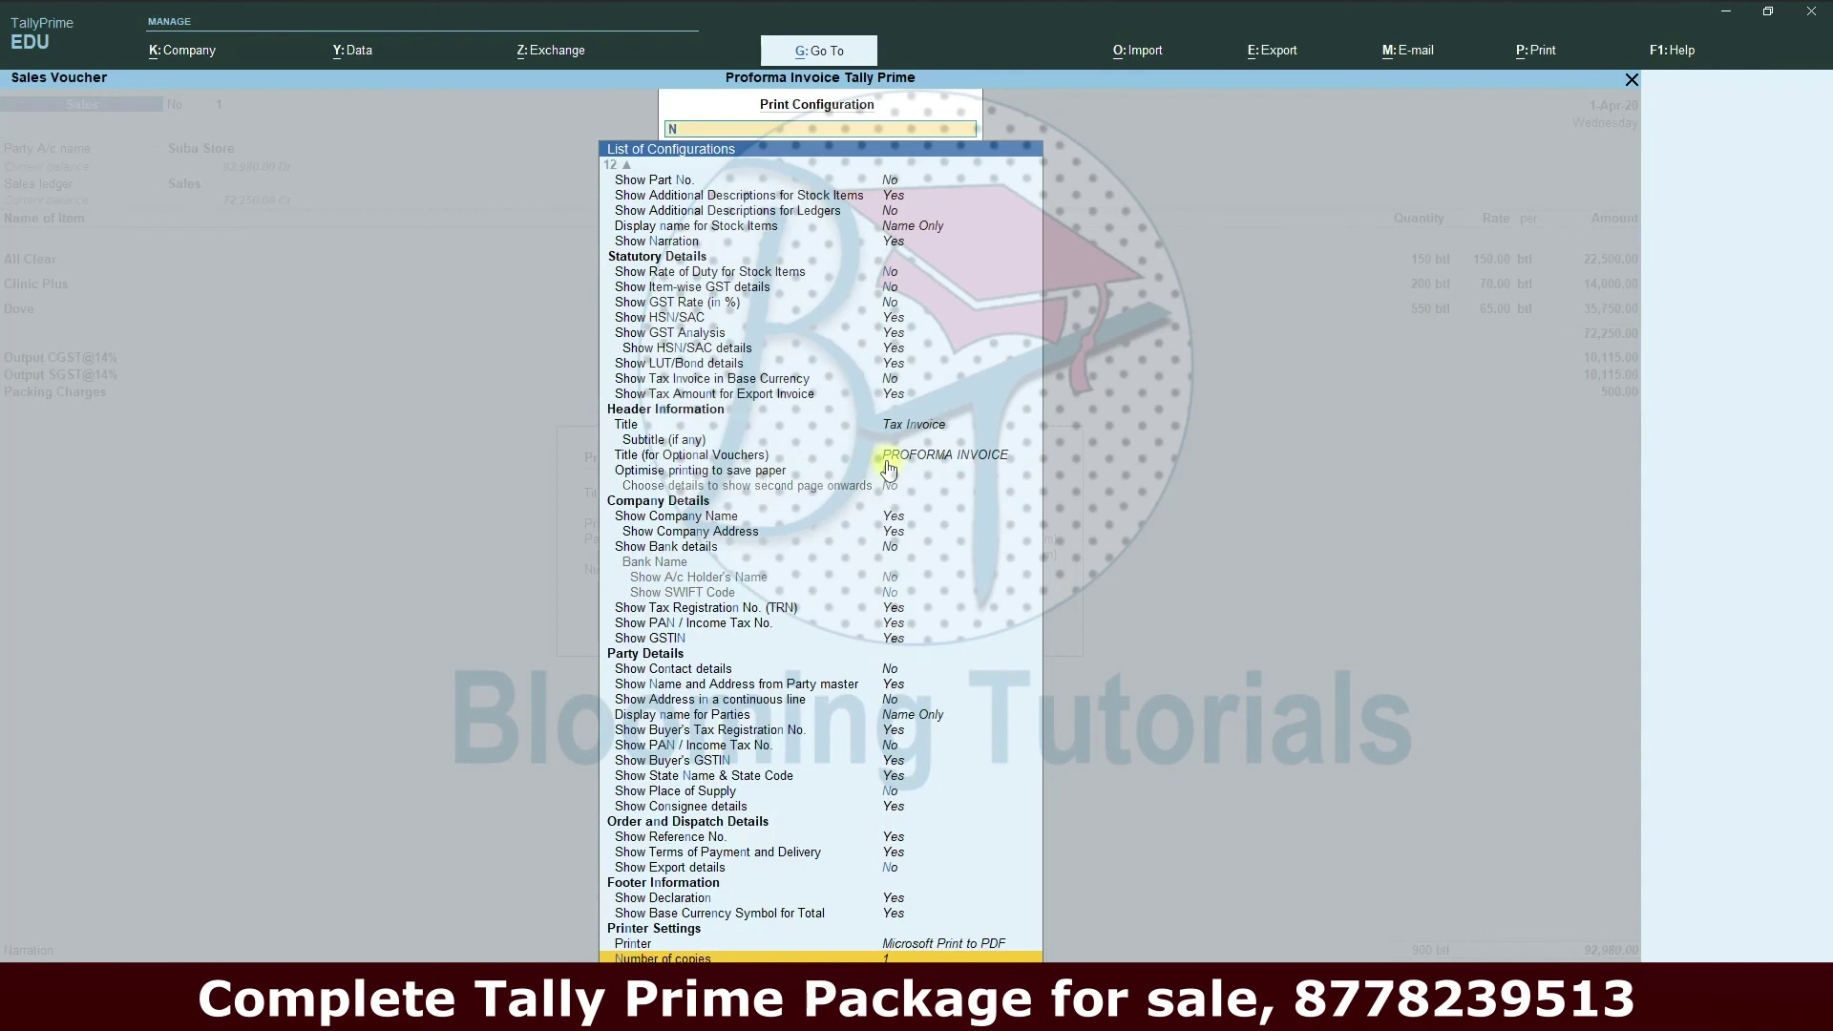
left_click(886, 460)
key("Return")
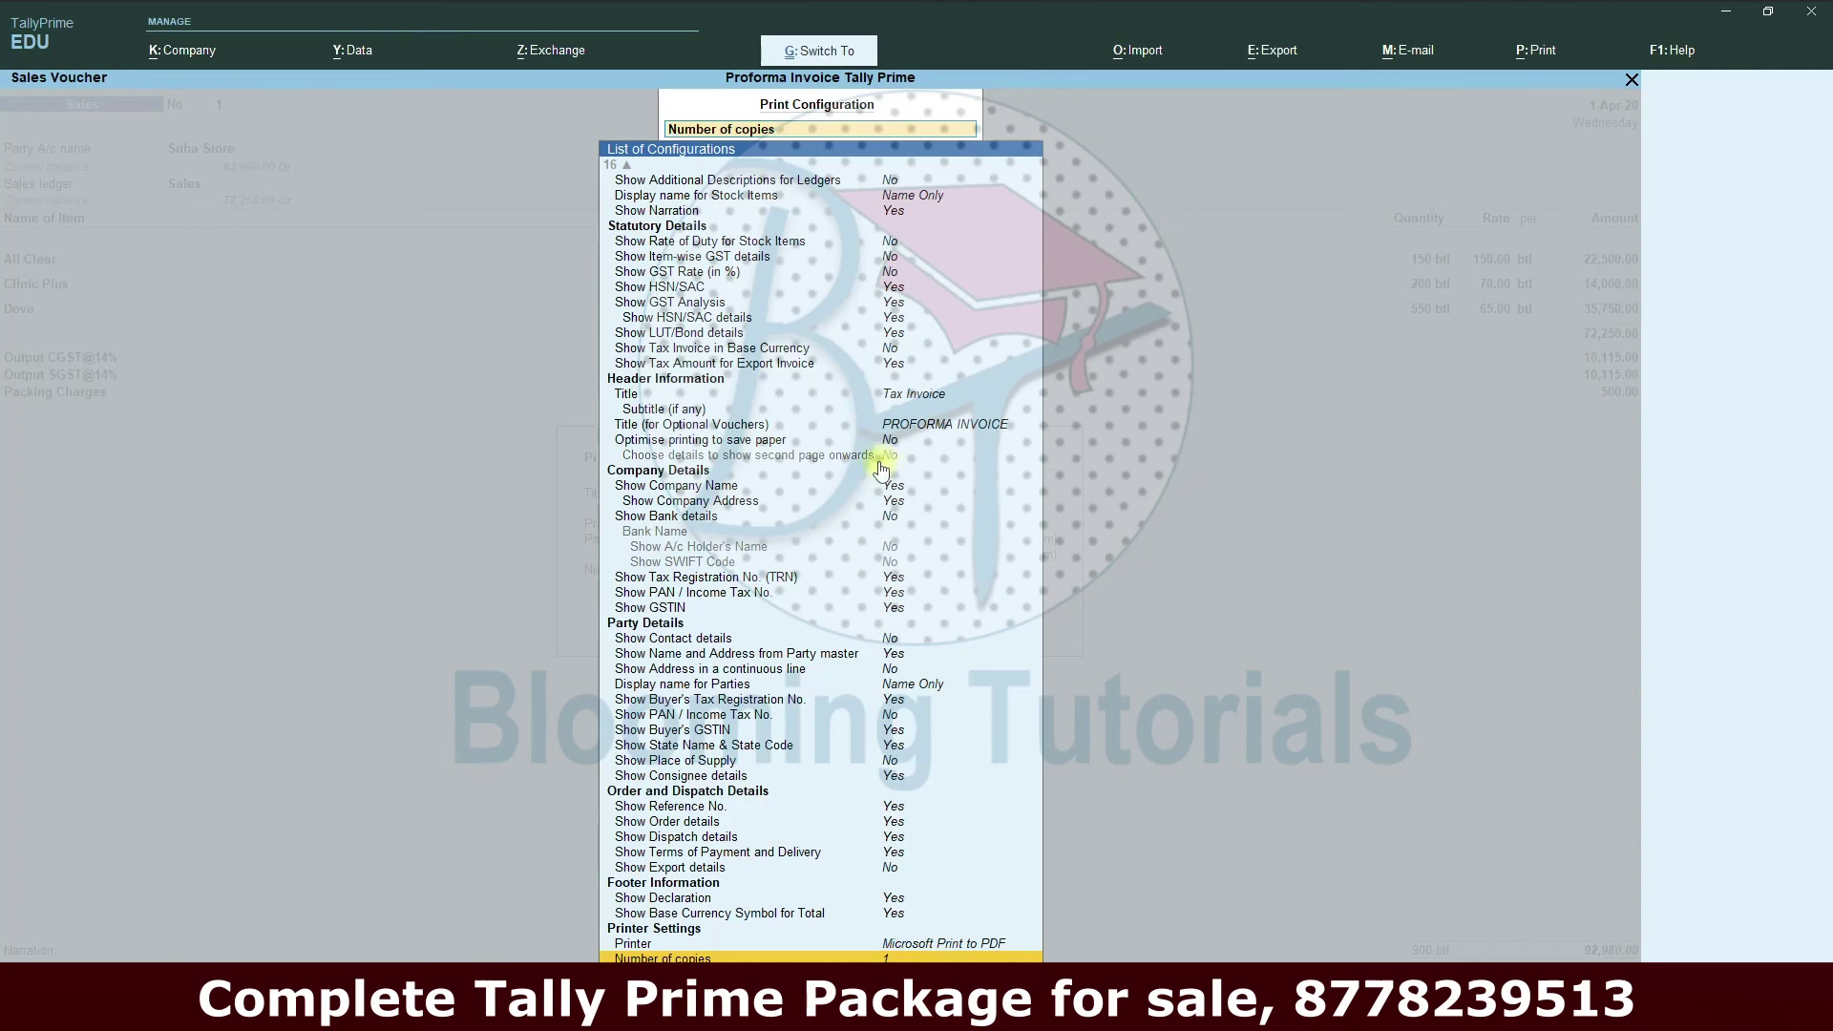
key("Escape")
left_click(823, 614)
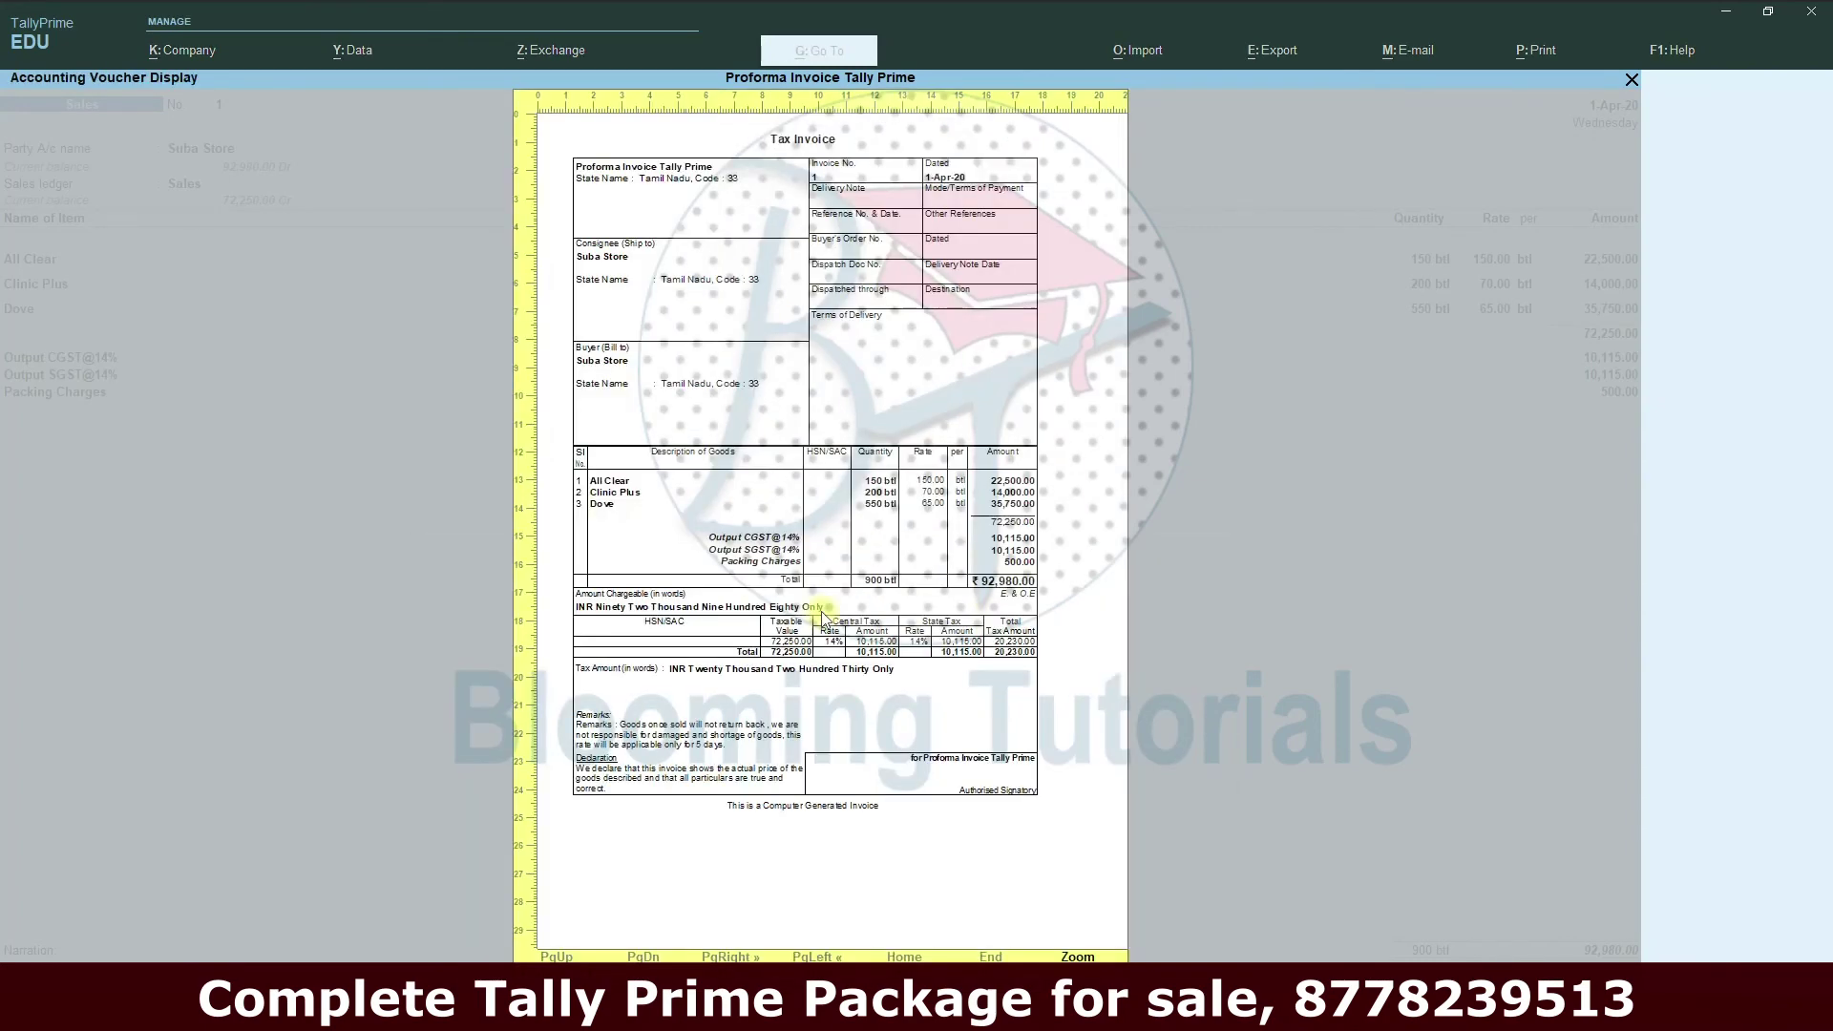
key("Escape")
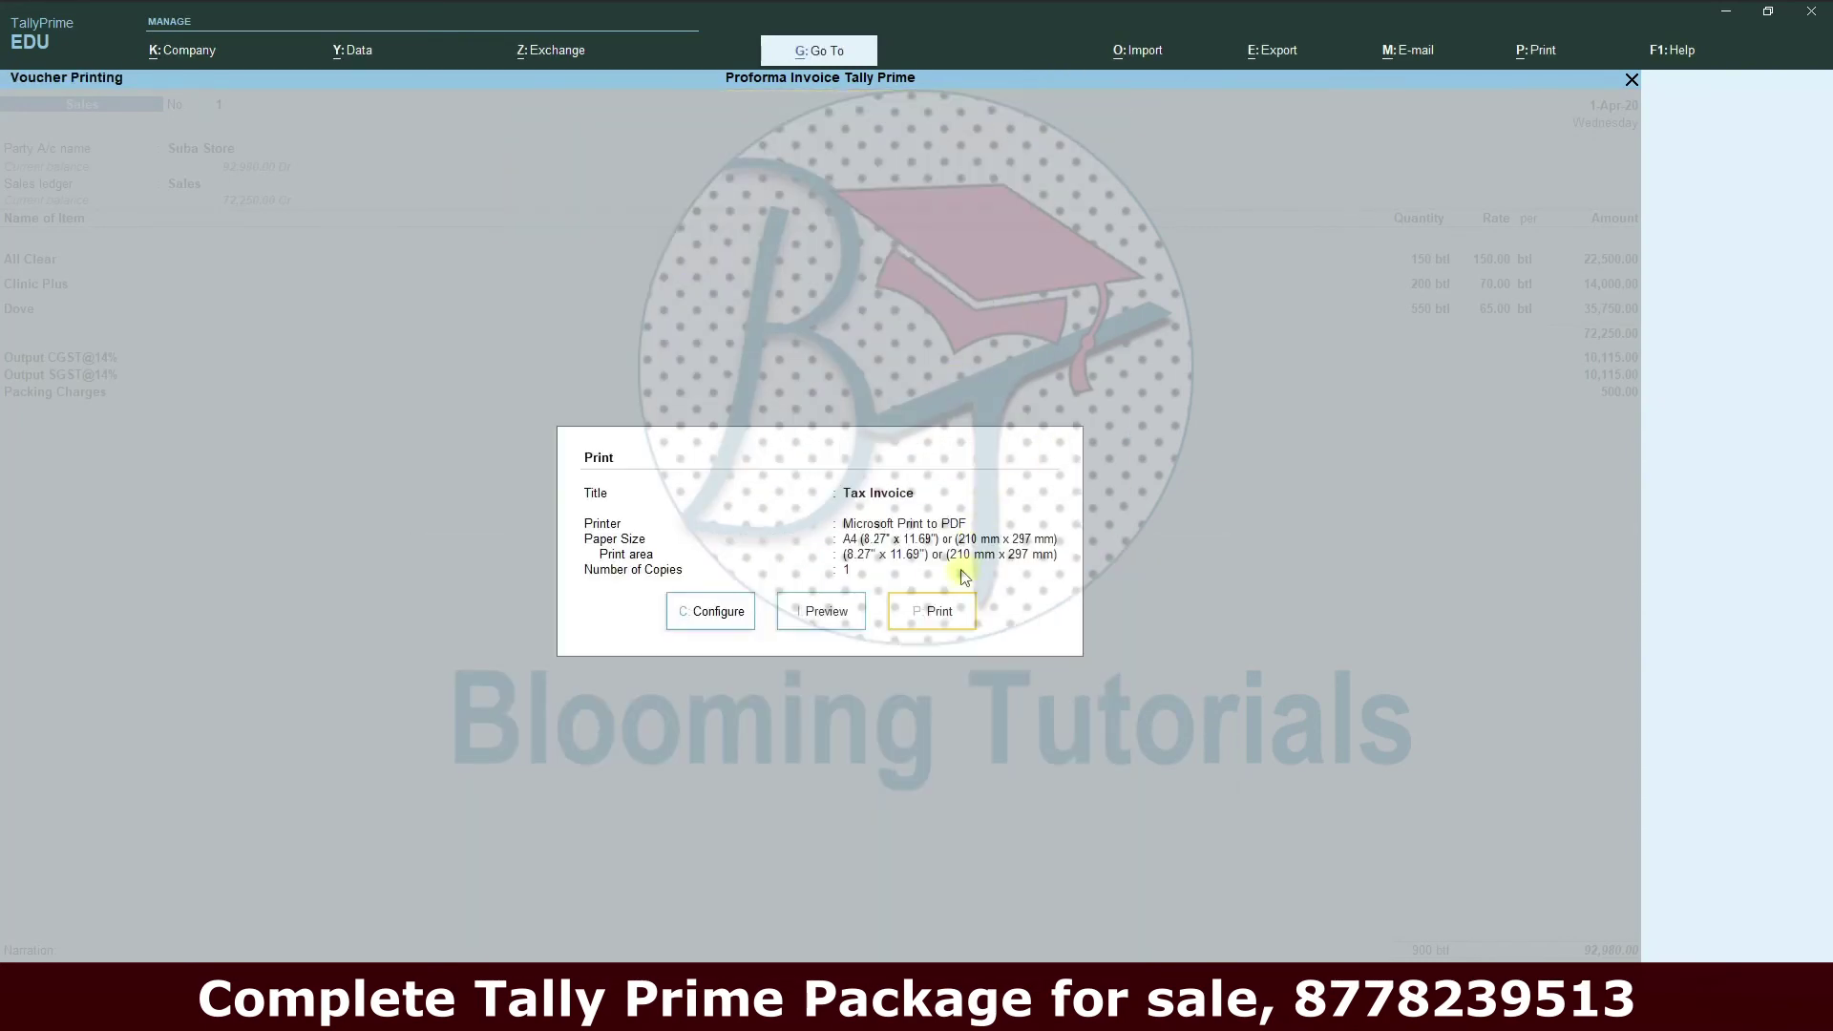
- Set Show Narration to No in the invoice's print configuration and preview the invoice again
key("c")
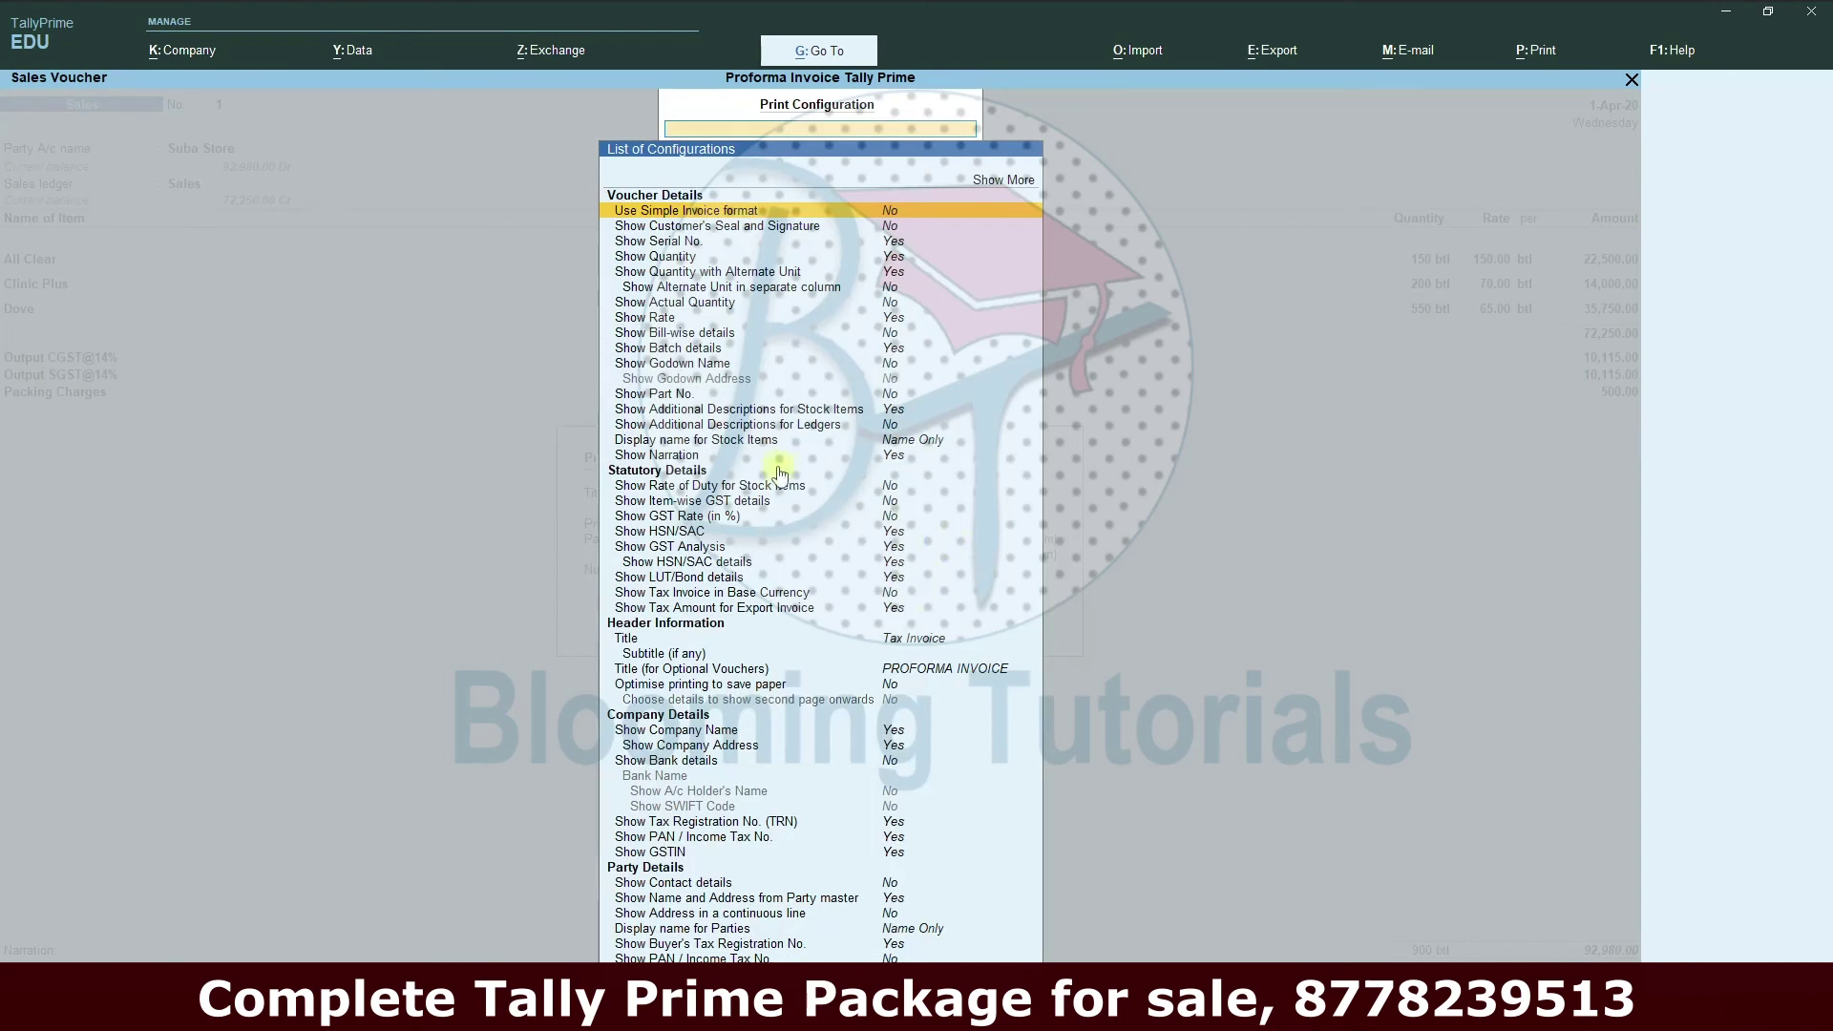
left_click(898, 455)
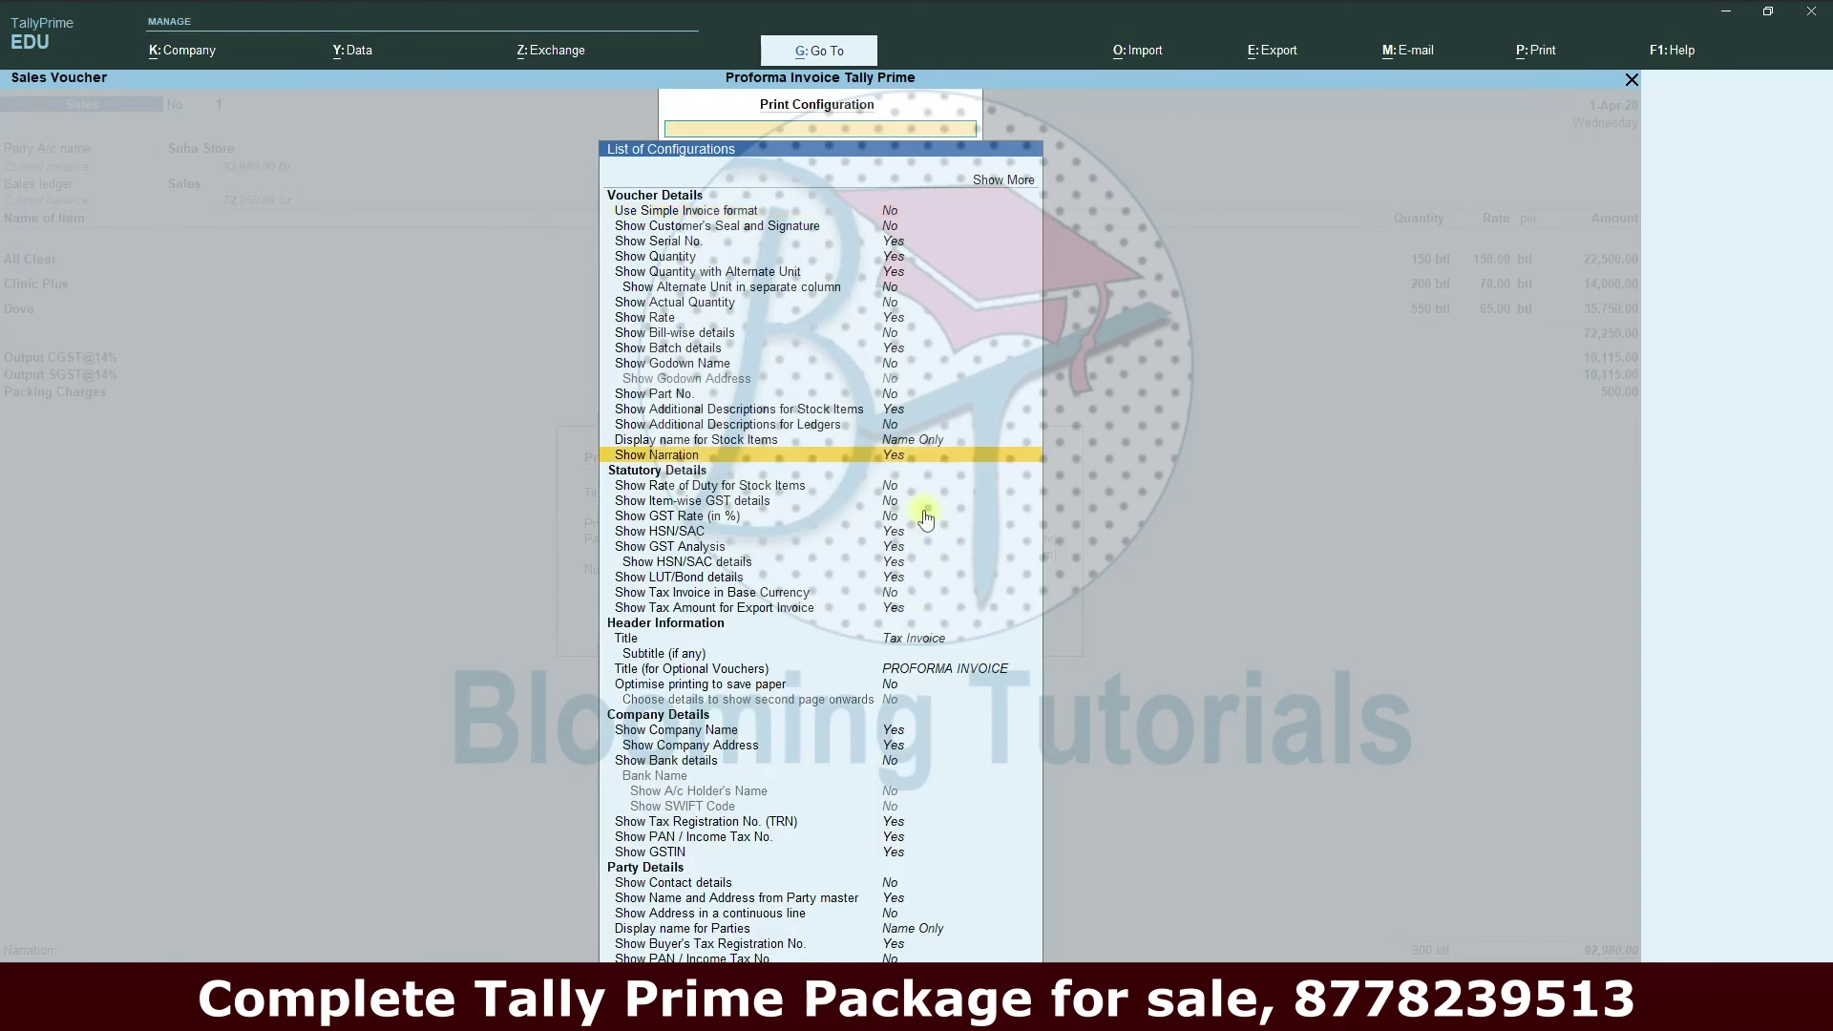
type("N")
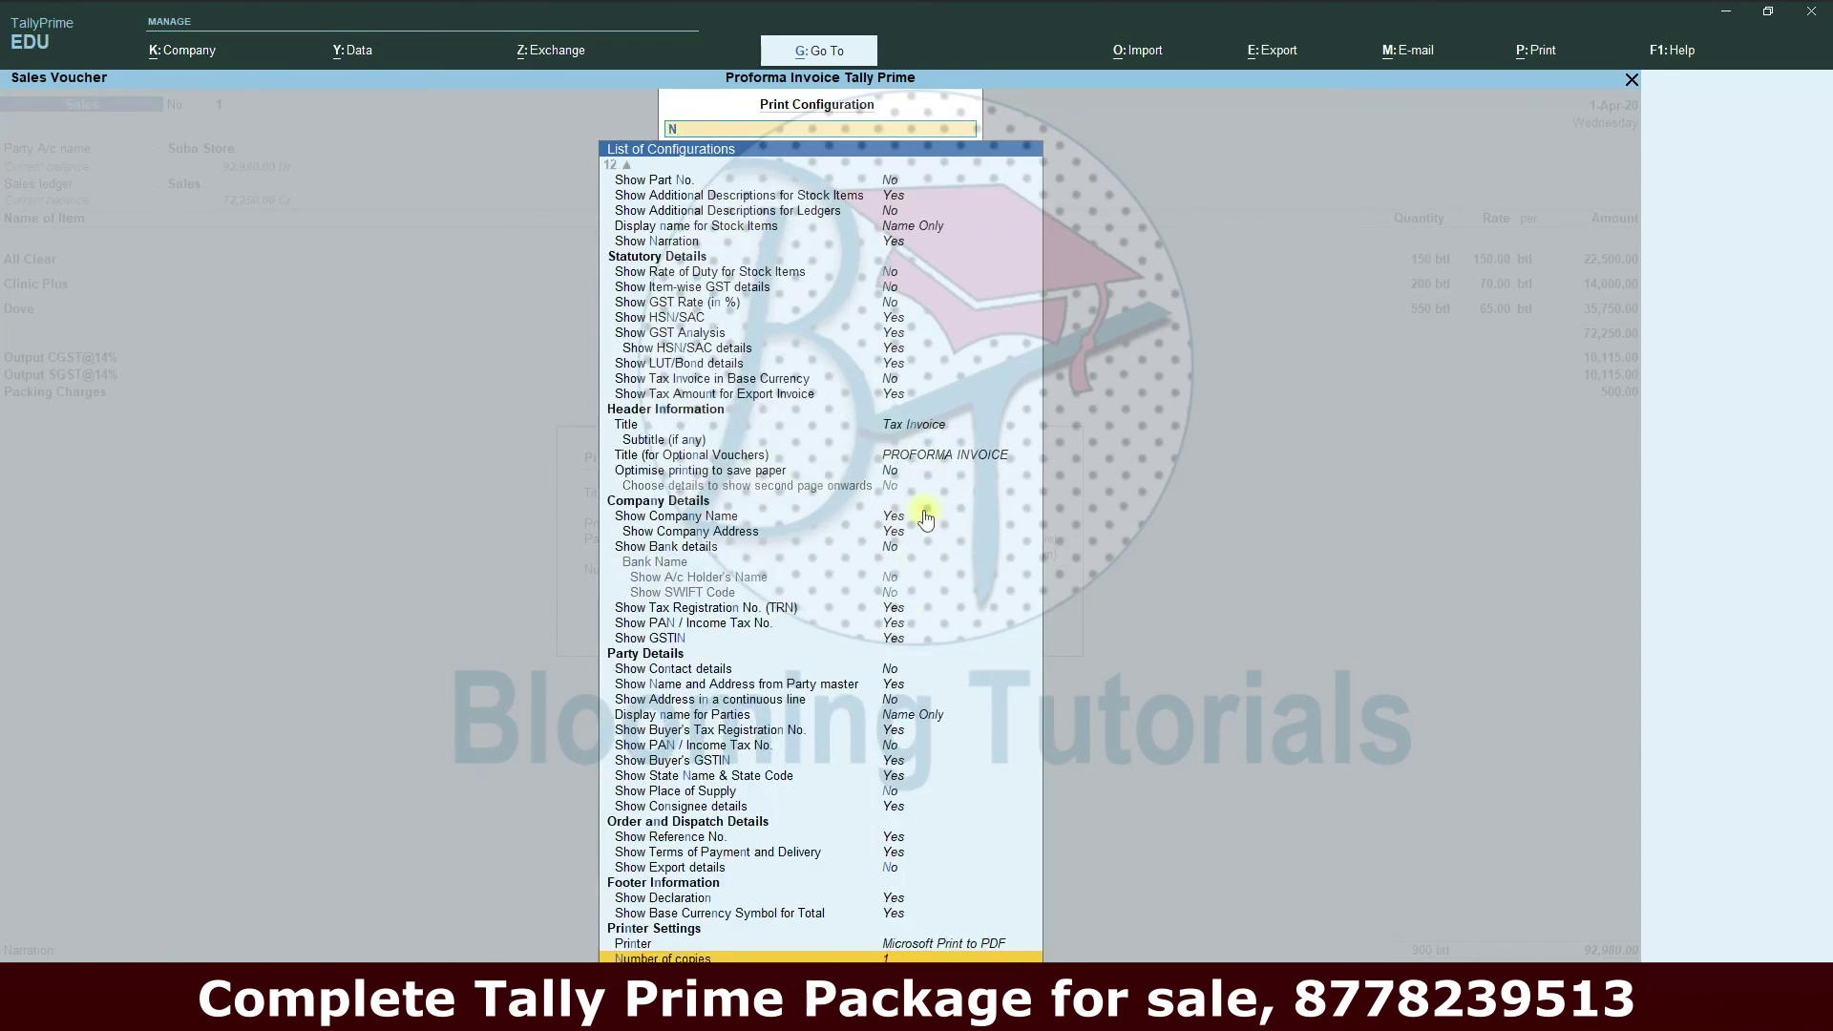
left_click(900, 246)
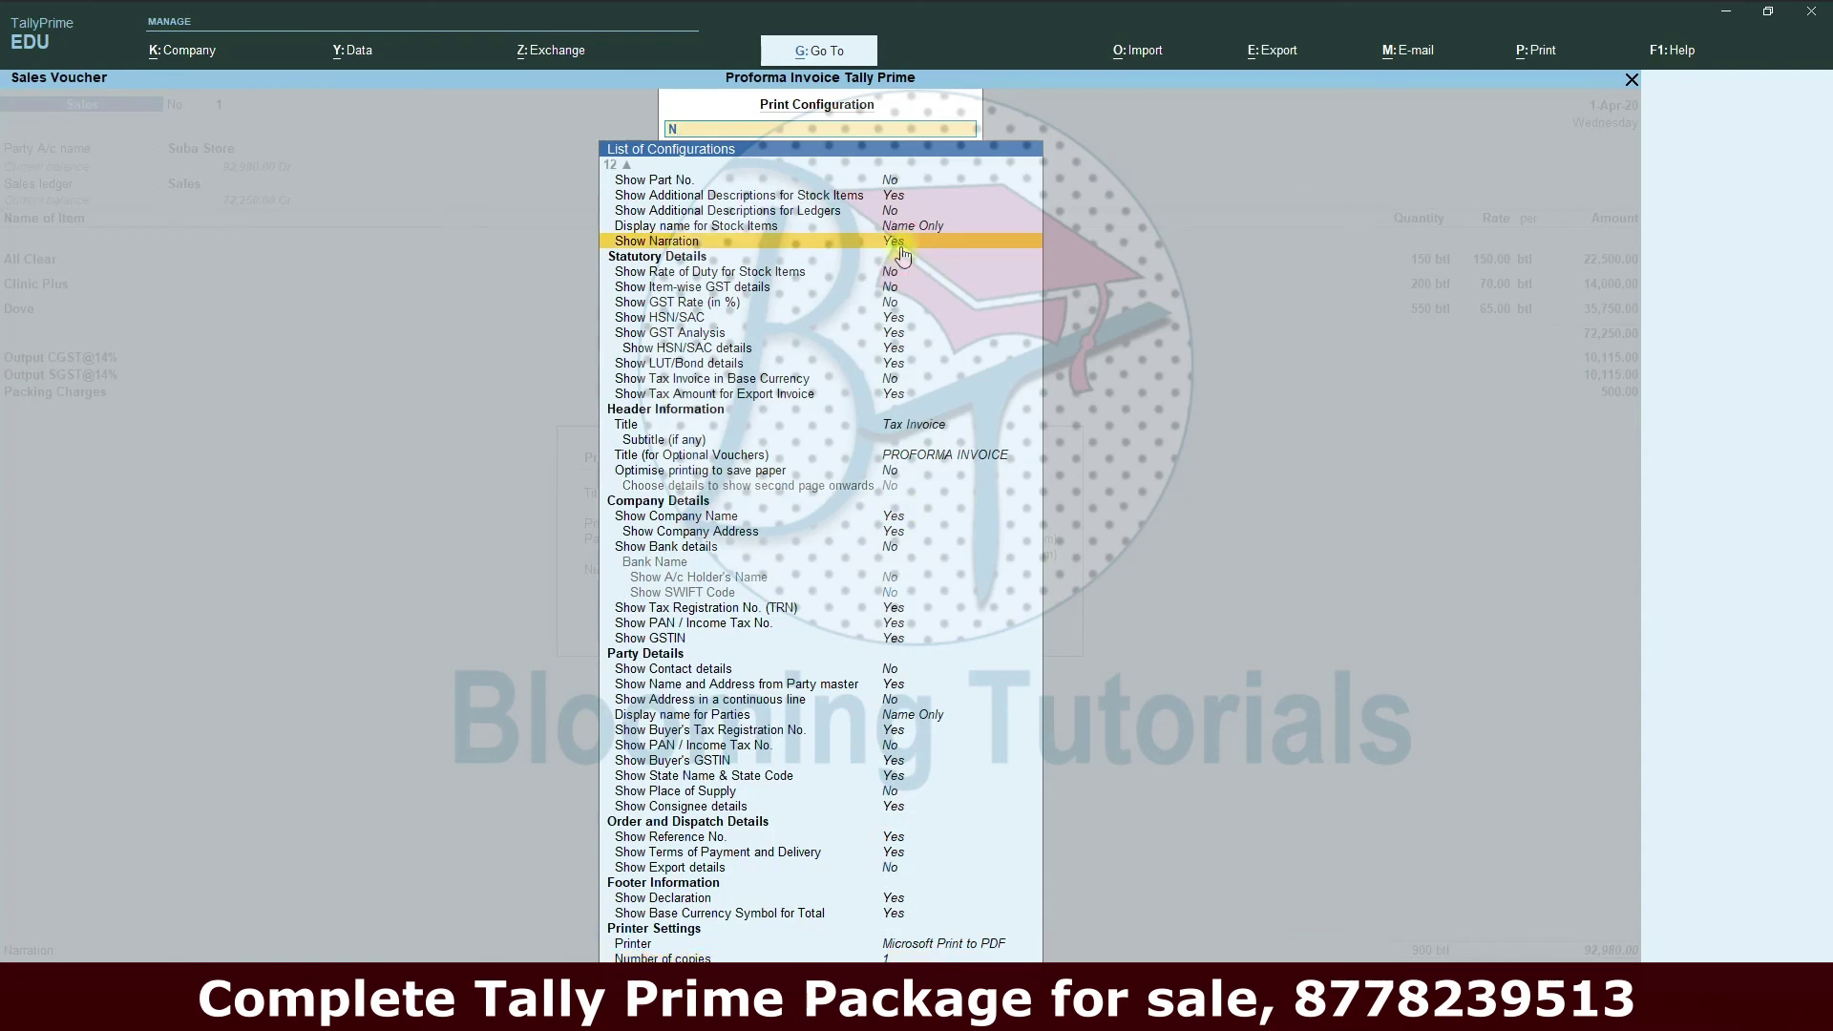
left_click(901, 247)
key("Escape")
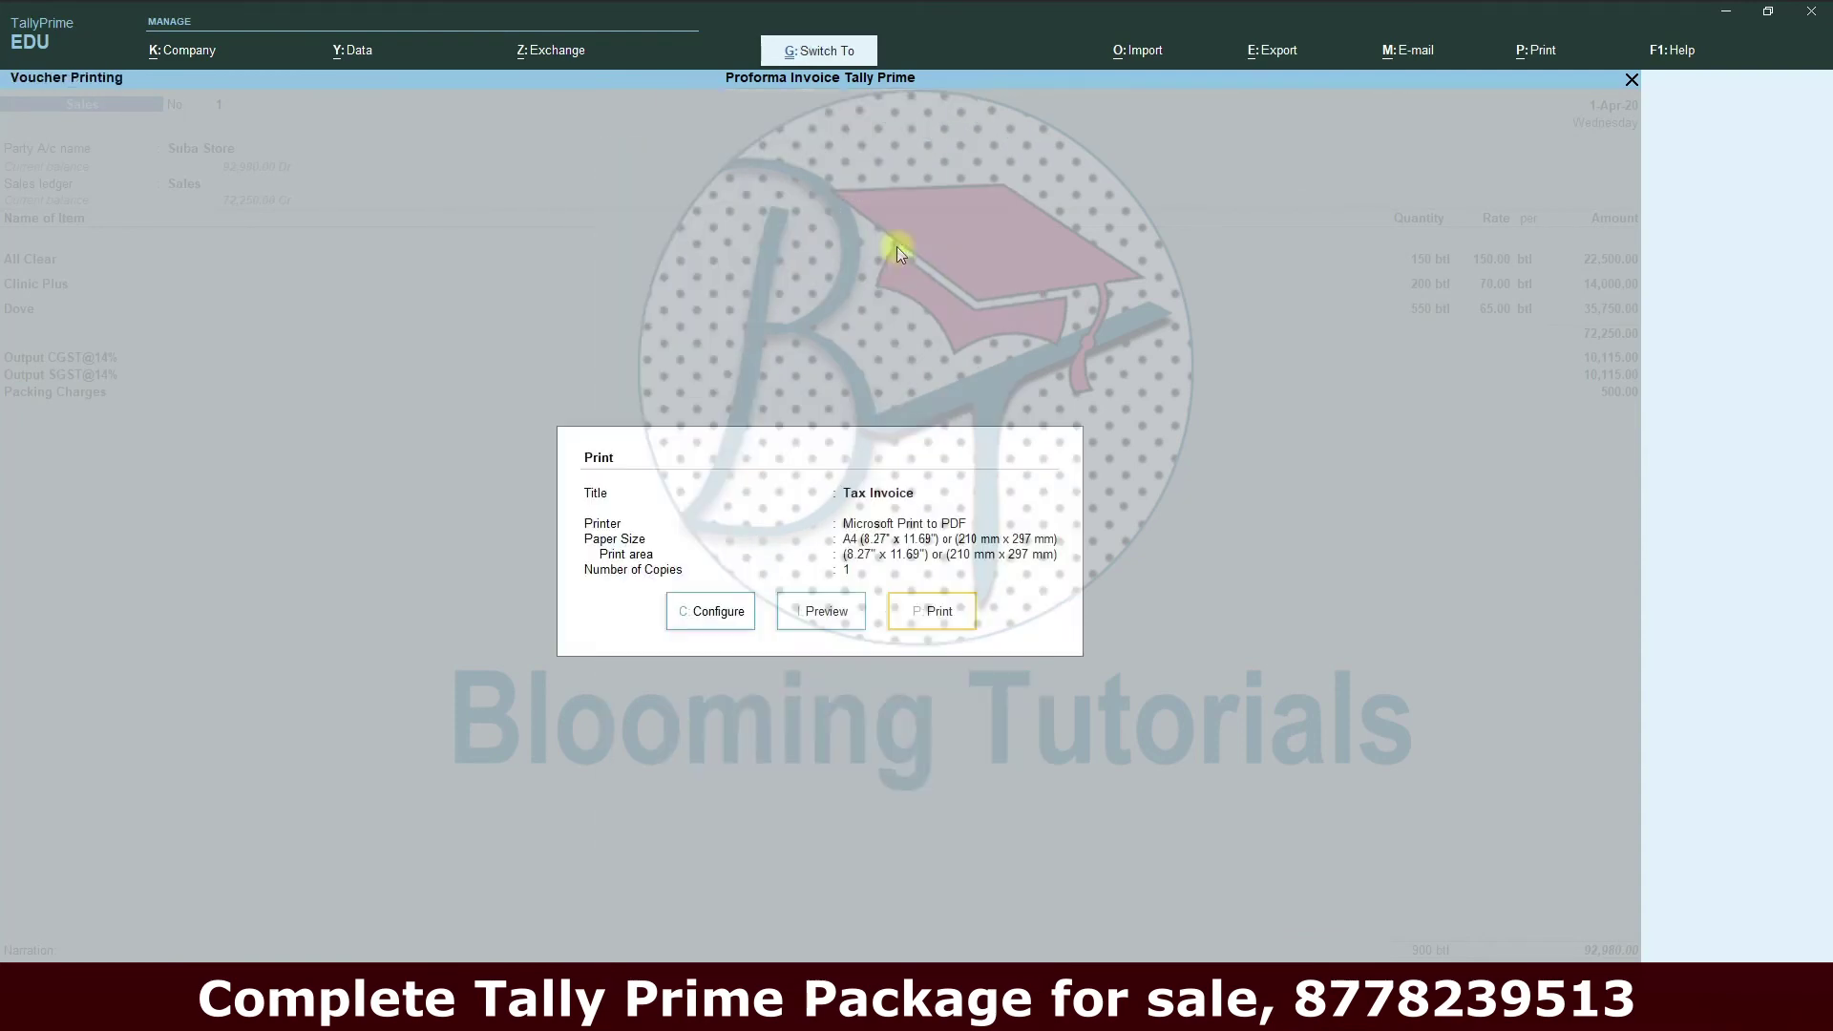
left_click(829, 608)
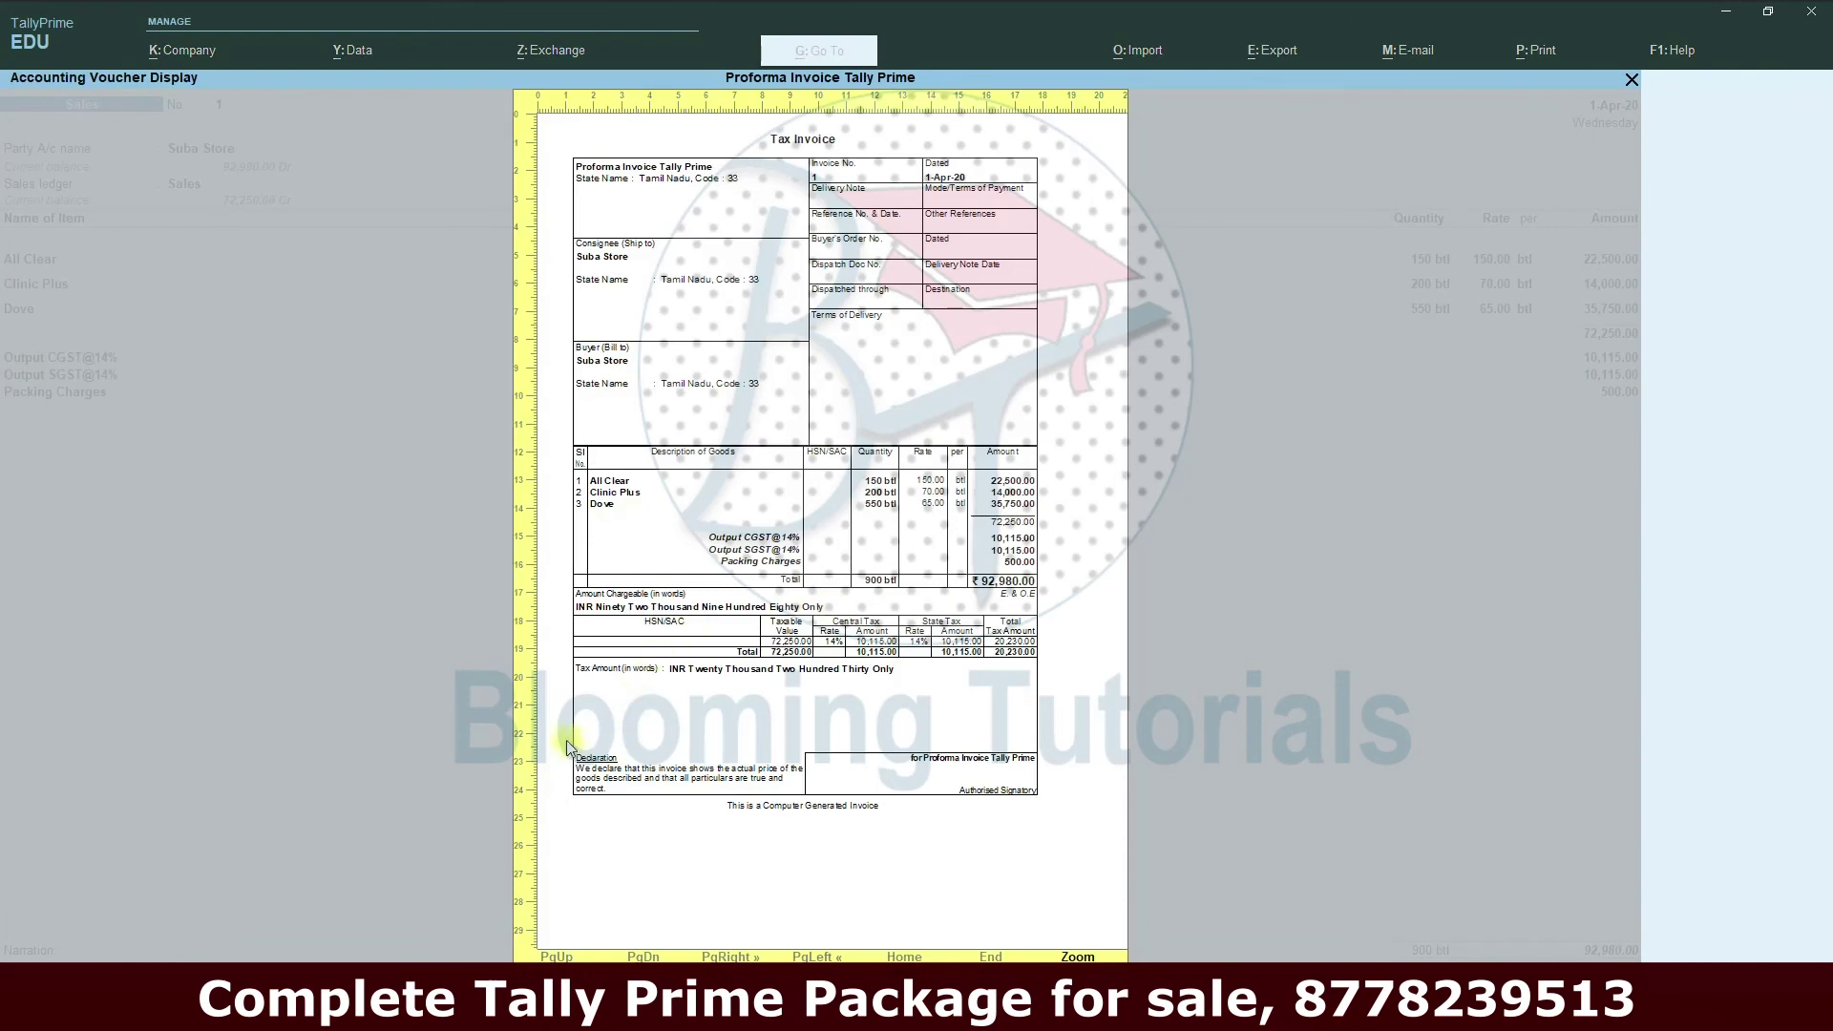
- Set Show Narration to Yes in the invoice's print configuration, preview the invoice with its remarks, and return to the voucher
key("Escape")
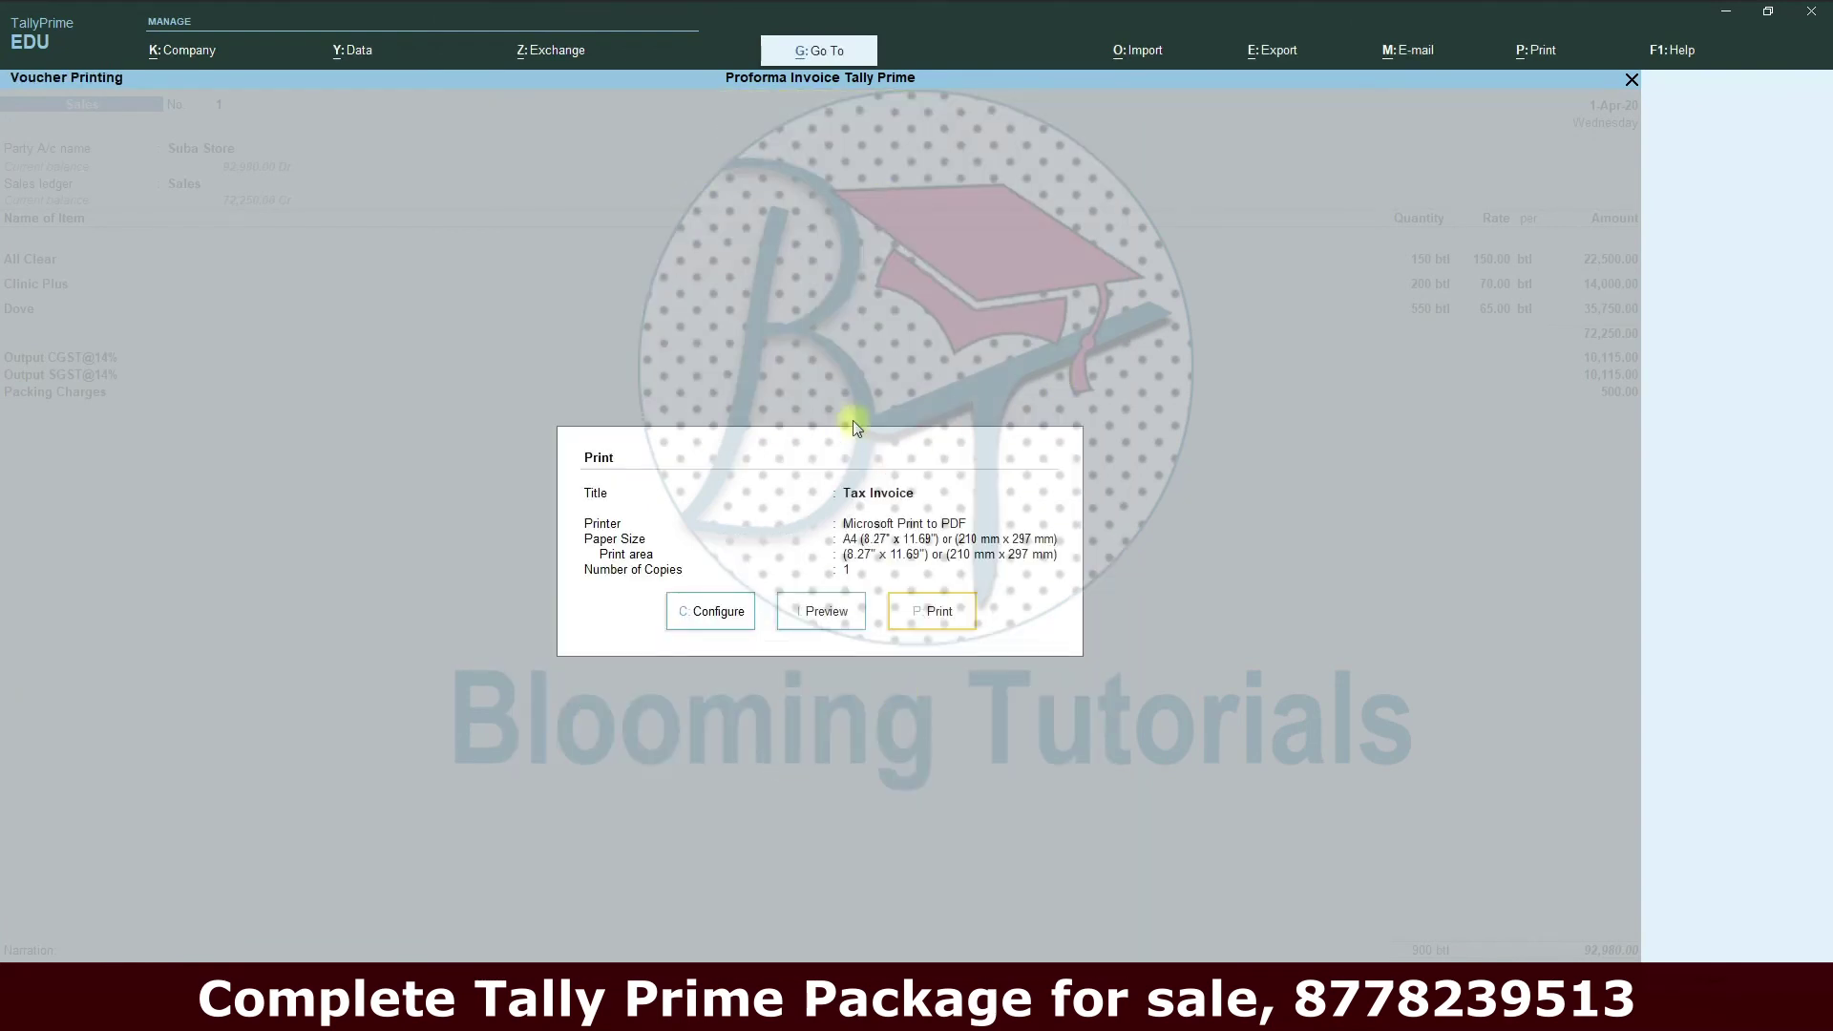
key("c")
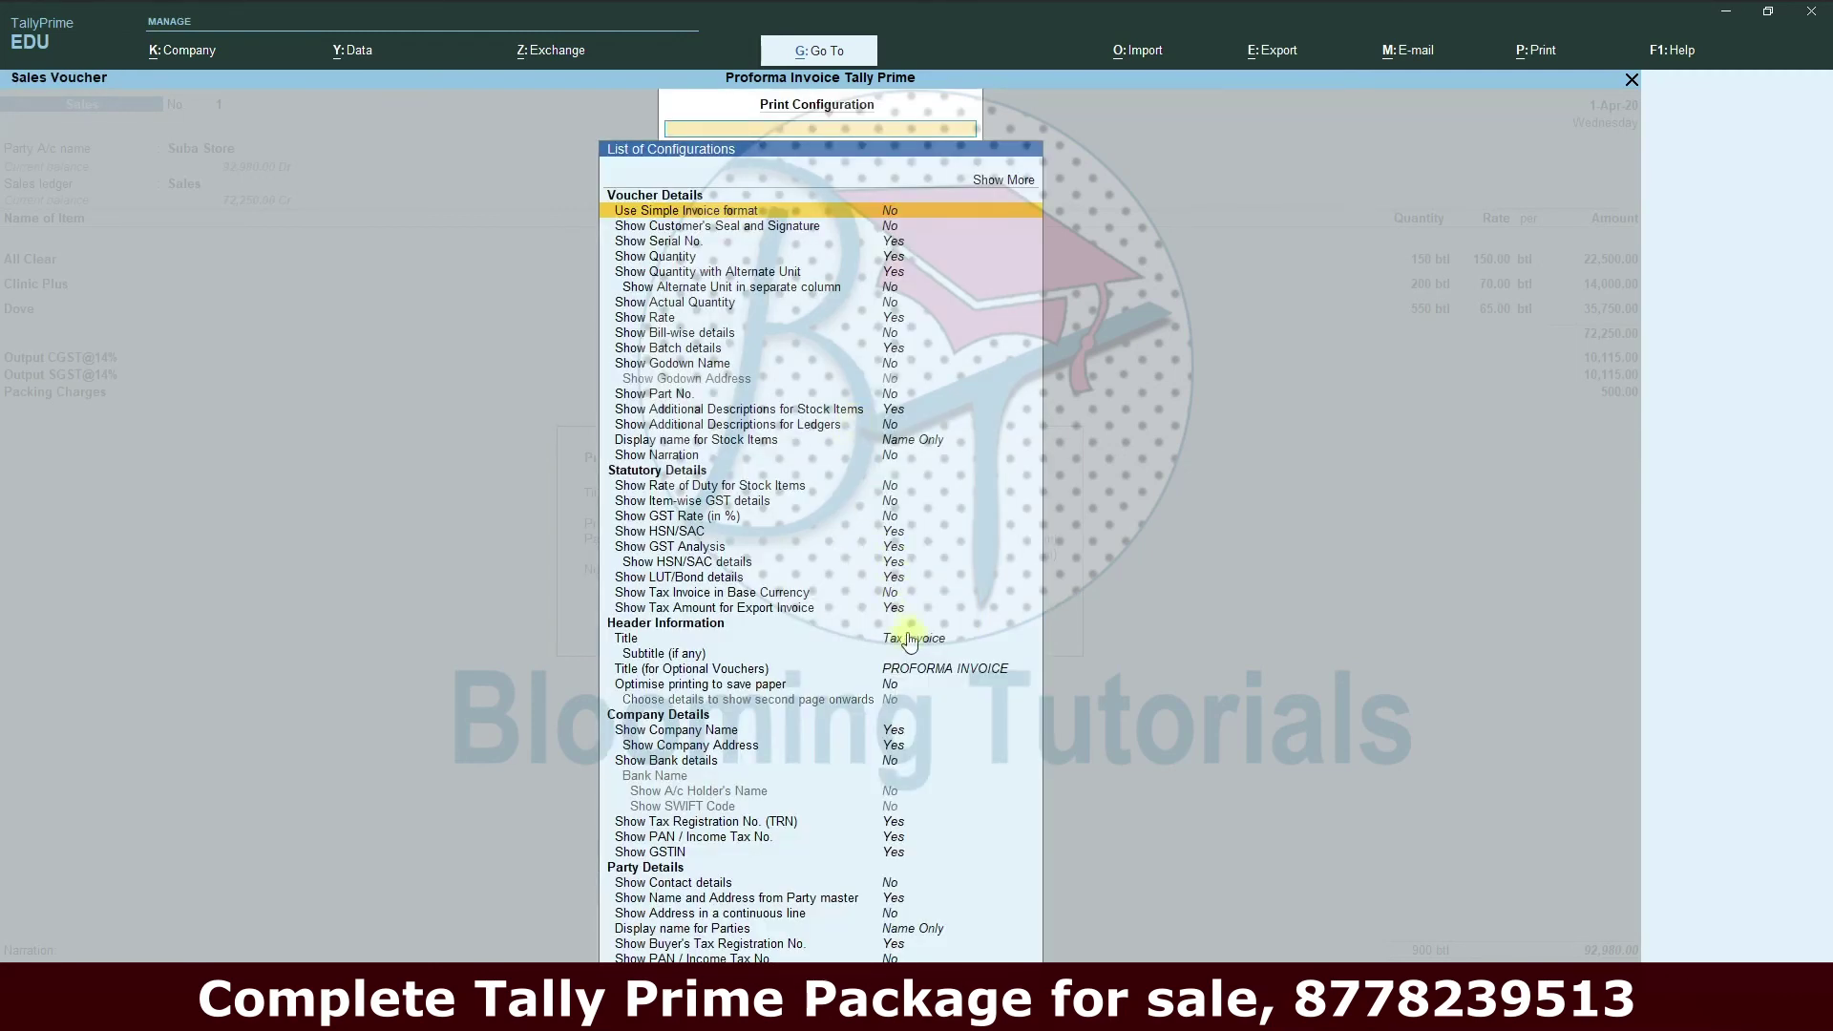
left_click(890, 454)
key("Return")
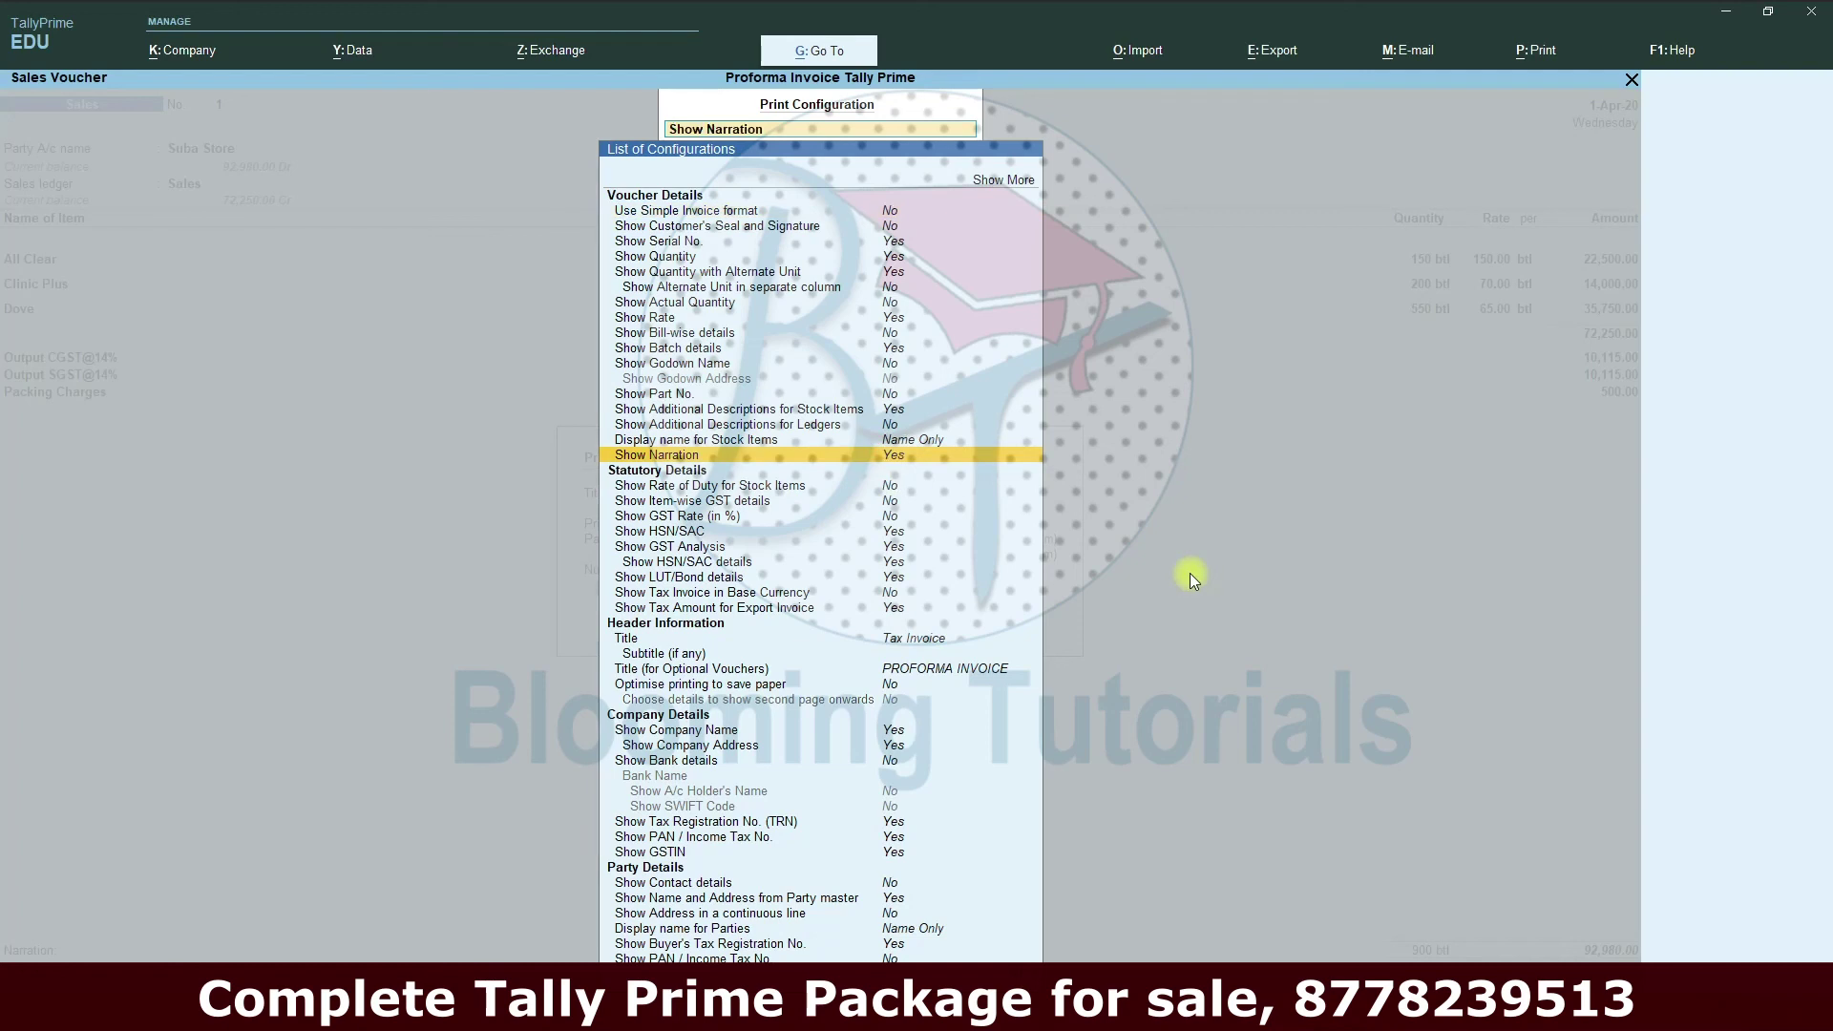
key("Return")
key("Return")
key("Return")
key("Return")
key("Escape")
key("i")
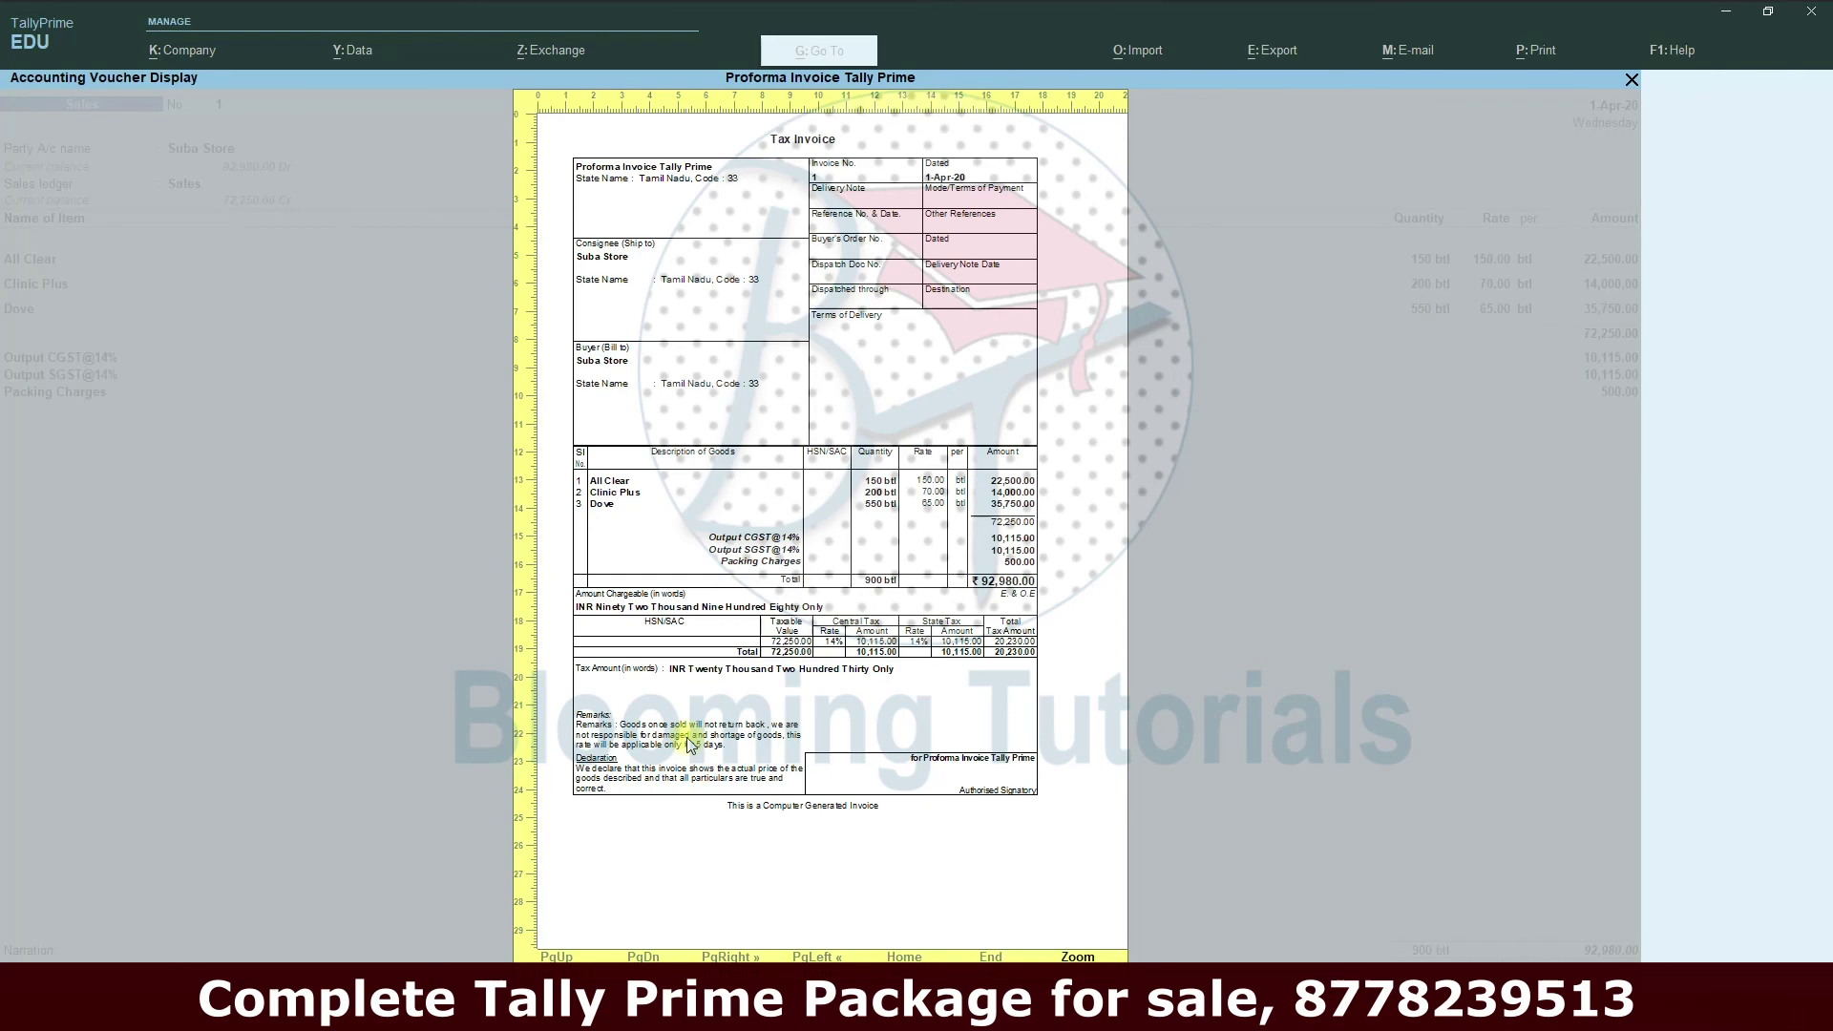
key("Escape")
key("Escape")
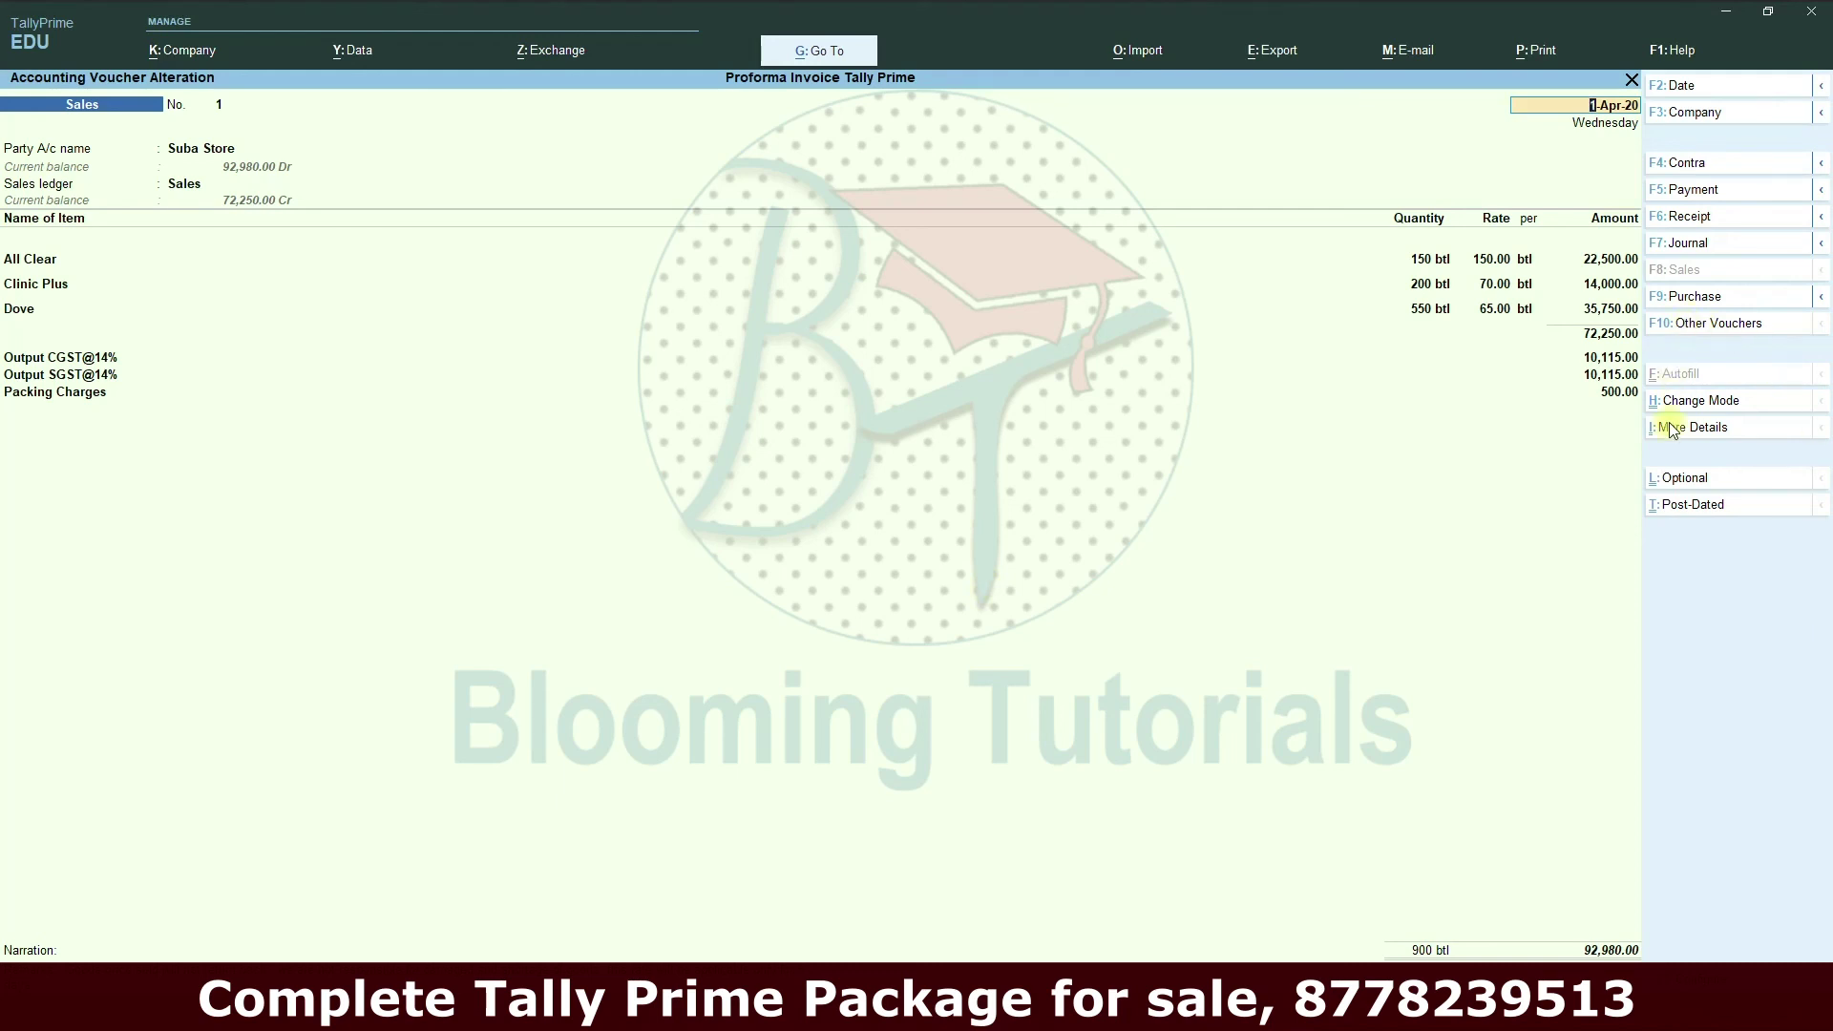
- Mark the Suba Store sales voucher as Optional and save it
left_click(1686, 480)
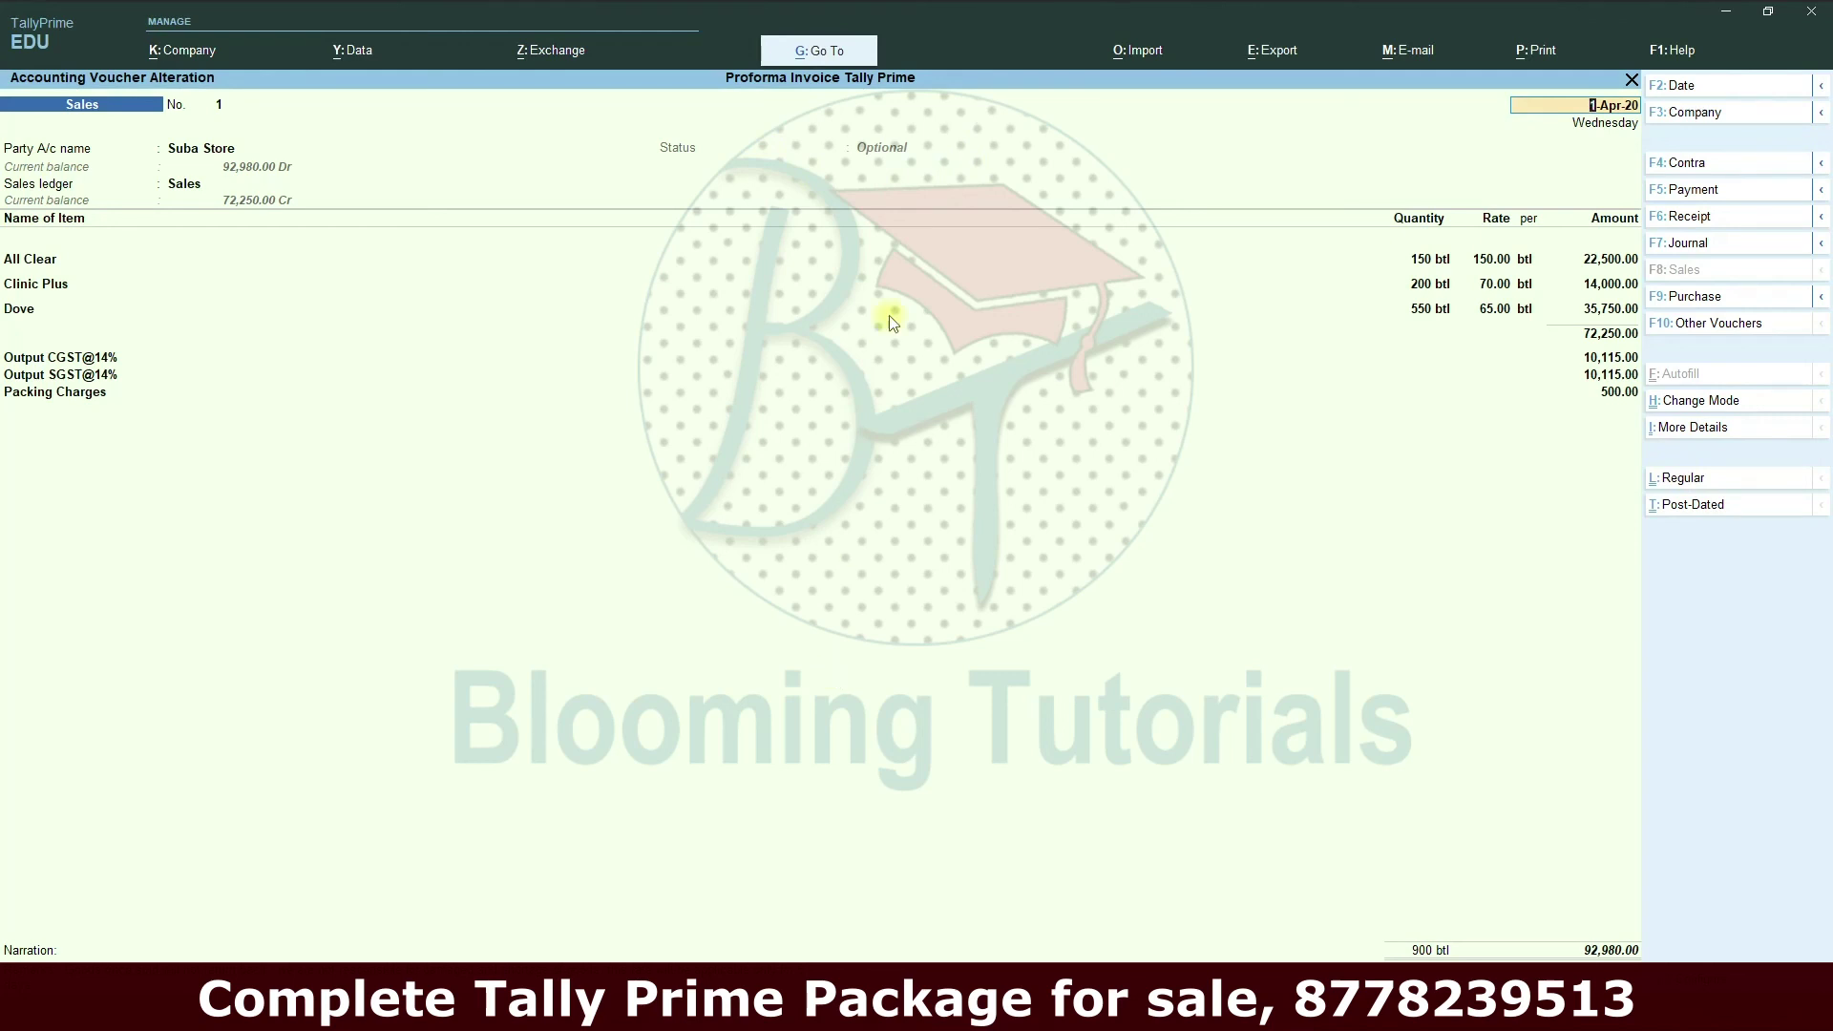
key("ctrl")
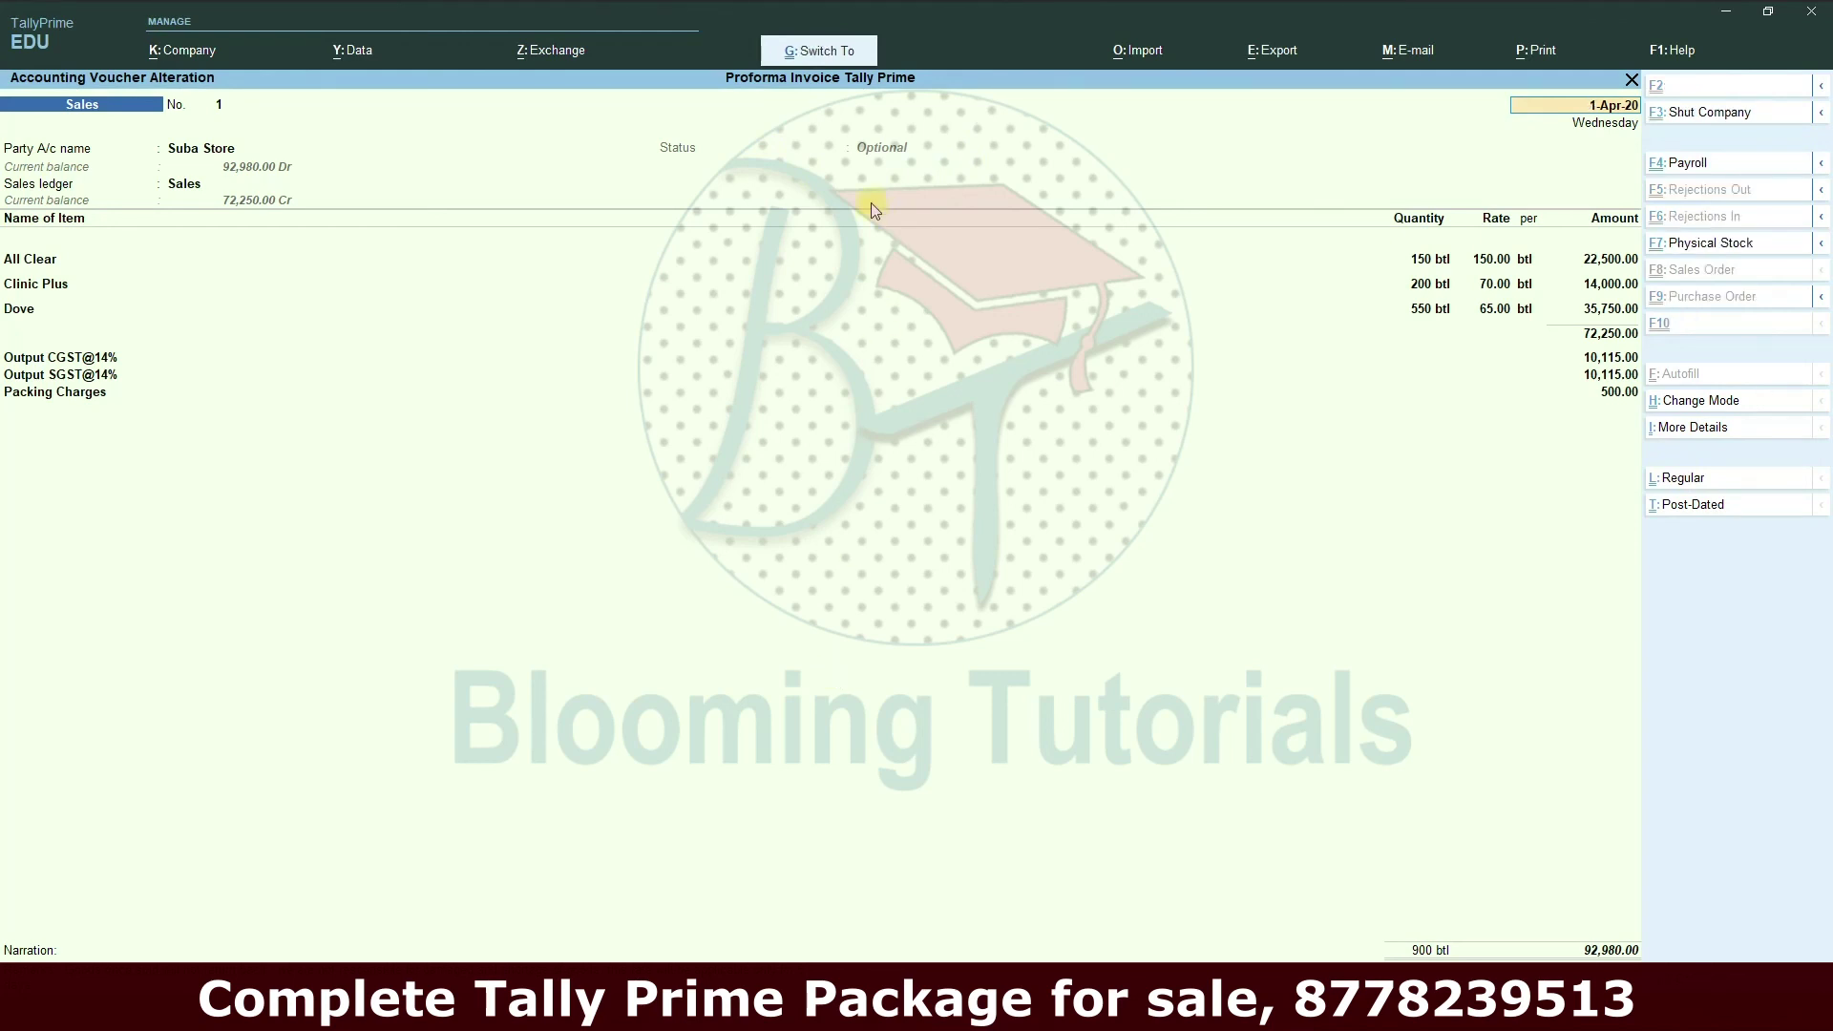
key("ctrl+a")
- Reopen the optional sales voucher and preview its printed invoice enlarged to check the title and remarks
key("Page_Up")
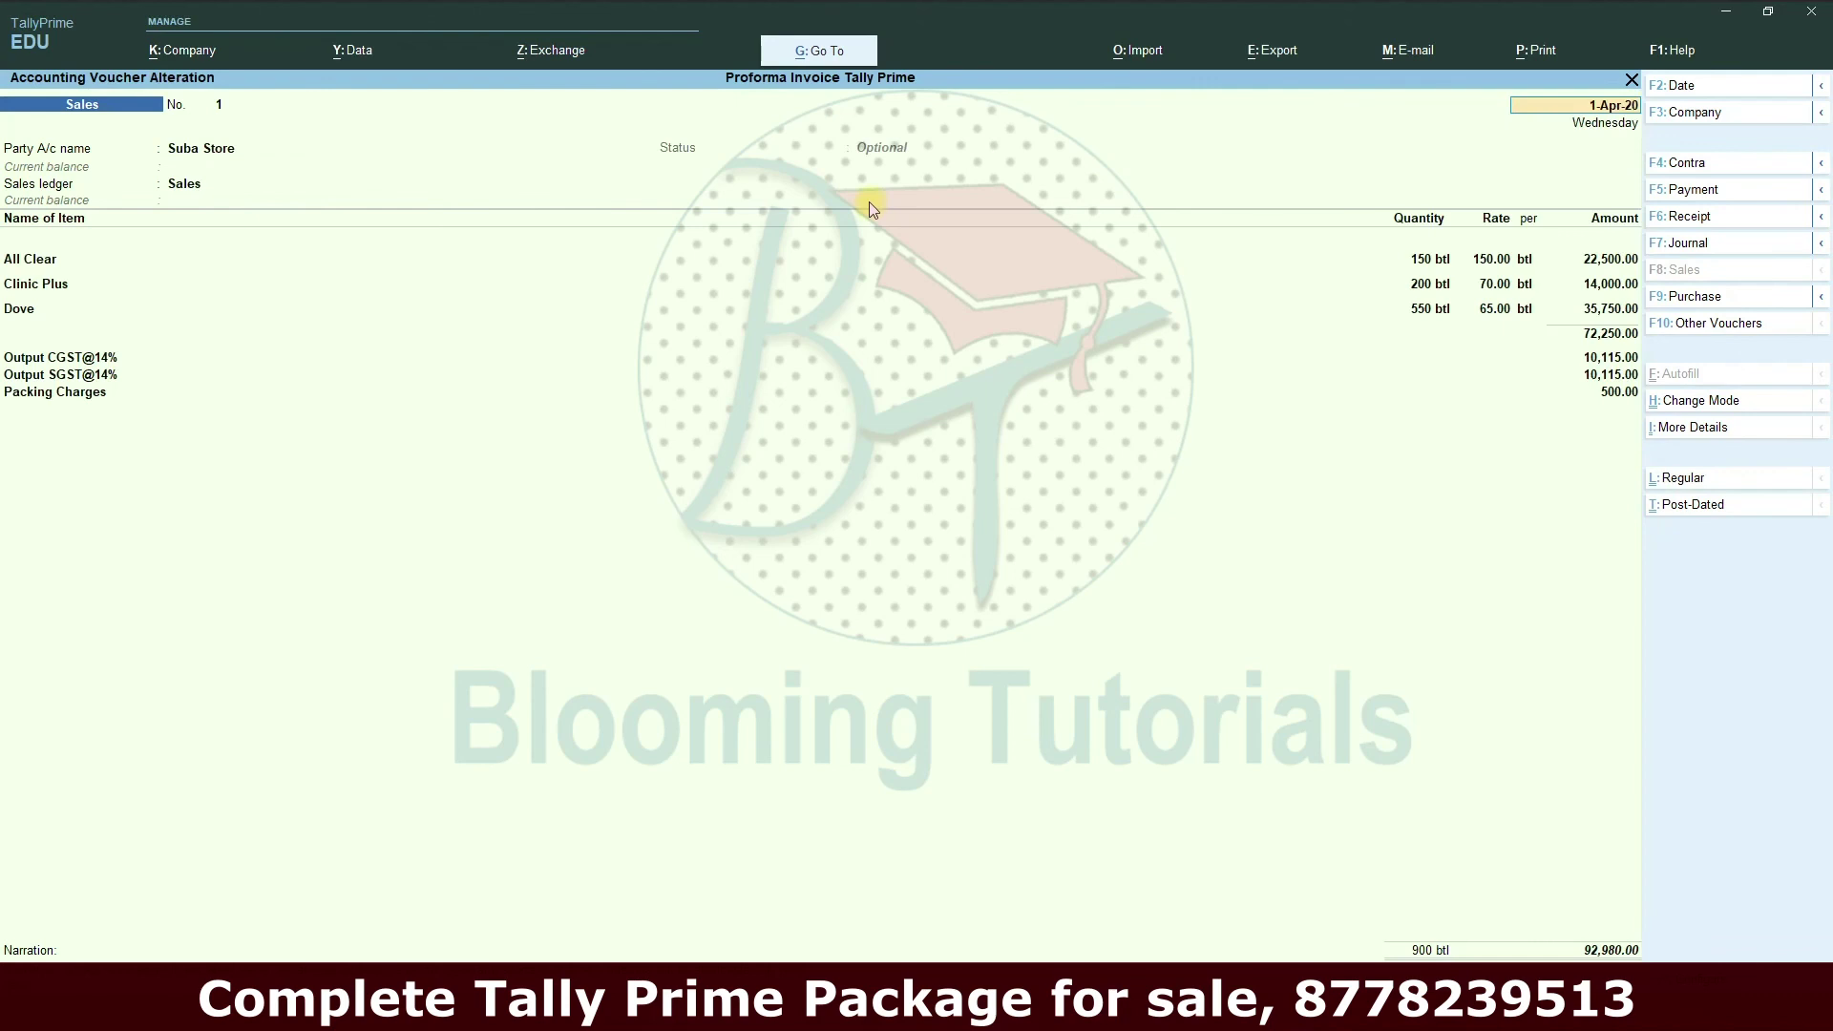
left_click(1535, 52)
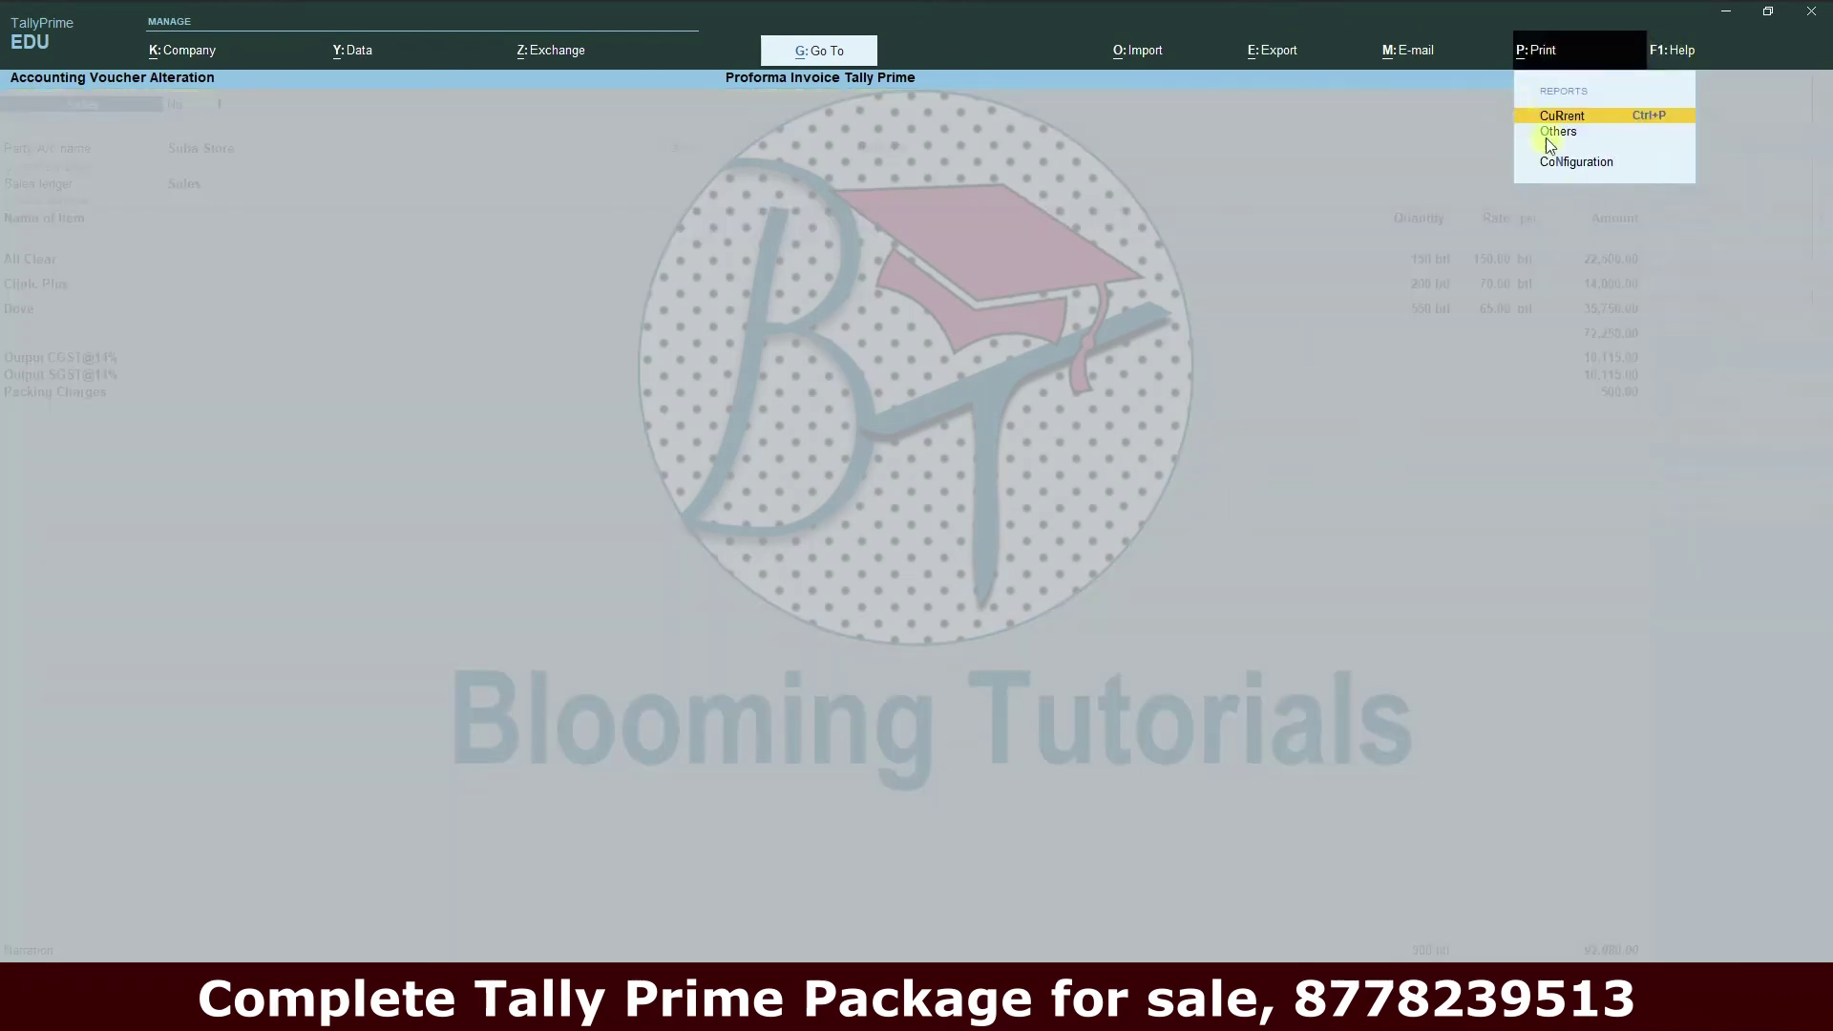
left_click(1556, 116)
left_click(819, 614)
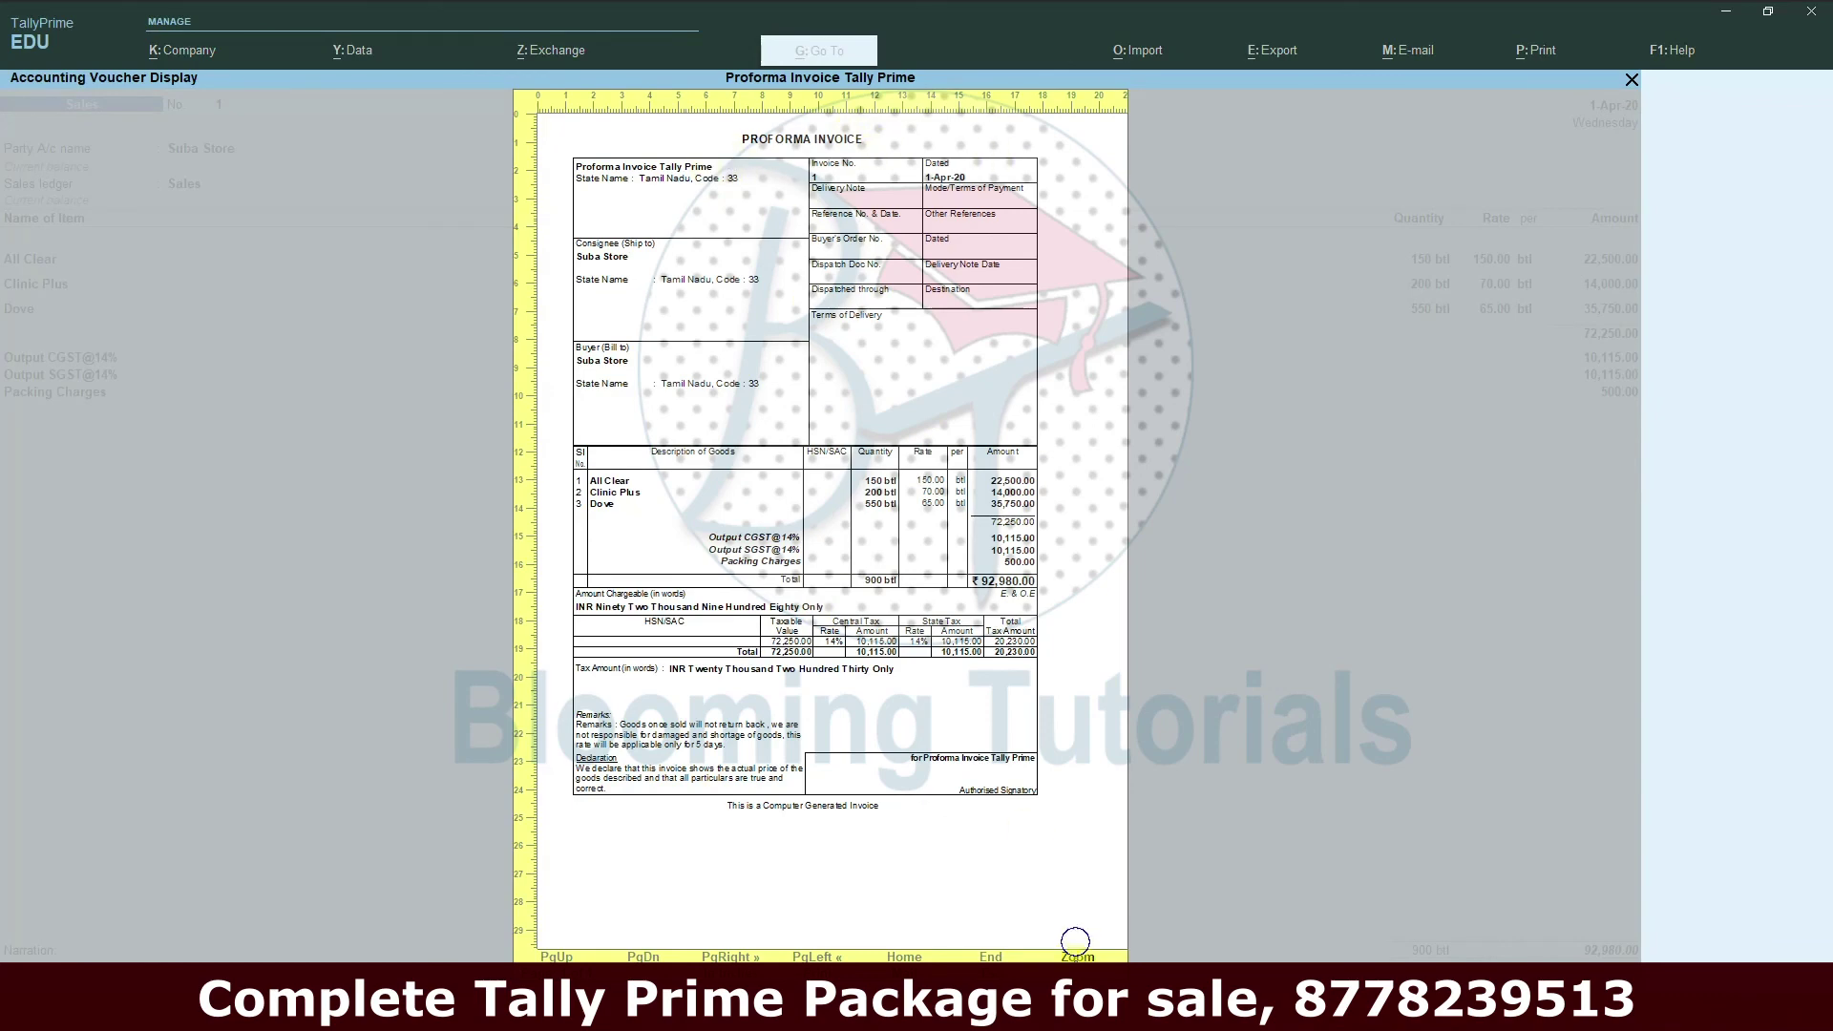
left_click(1075, 955)
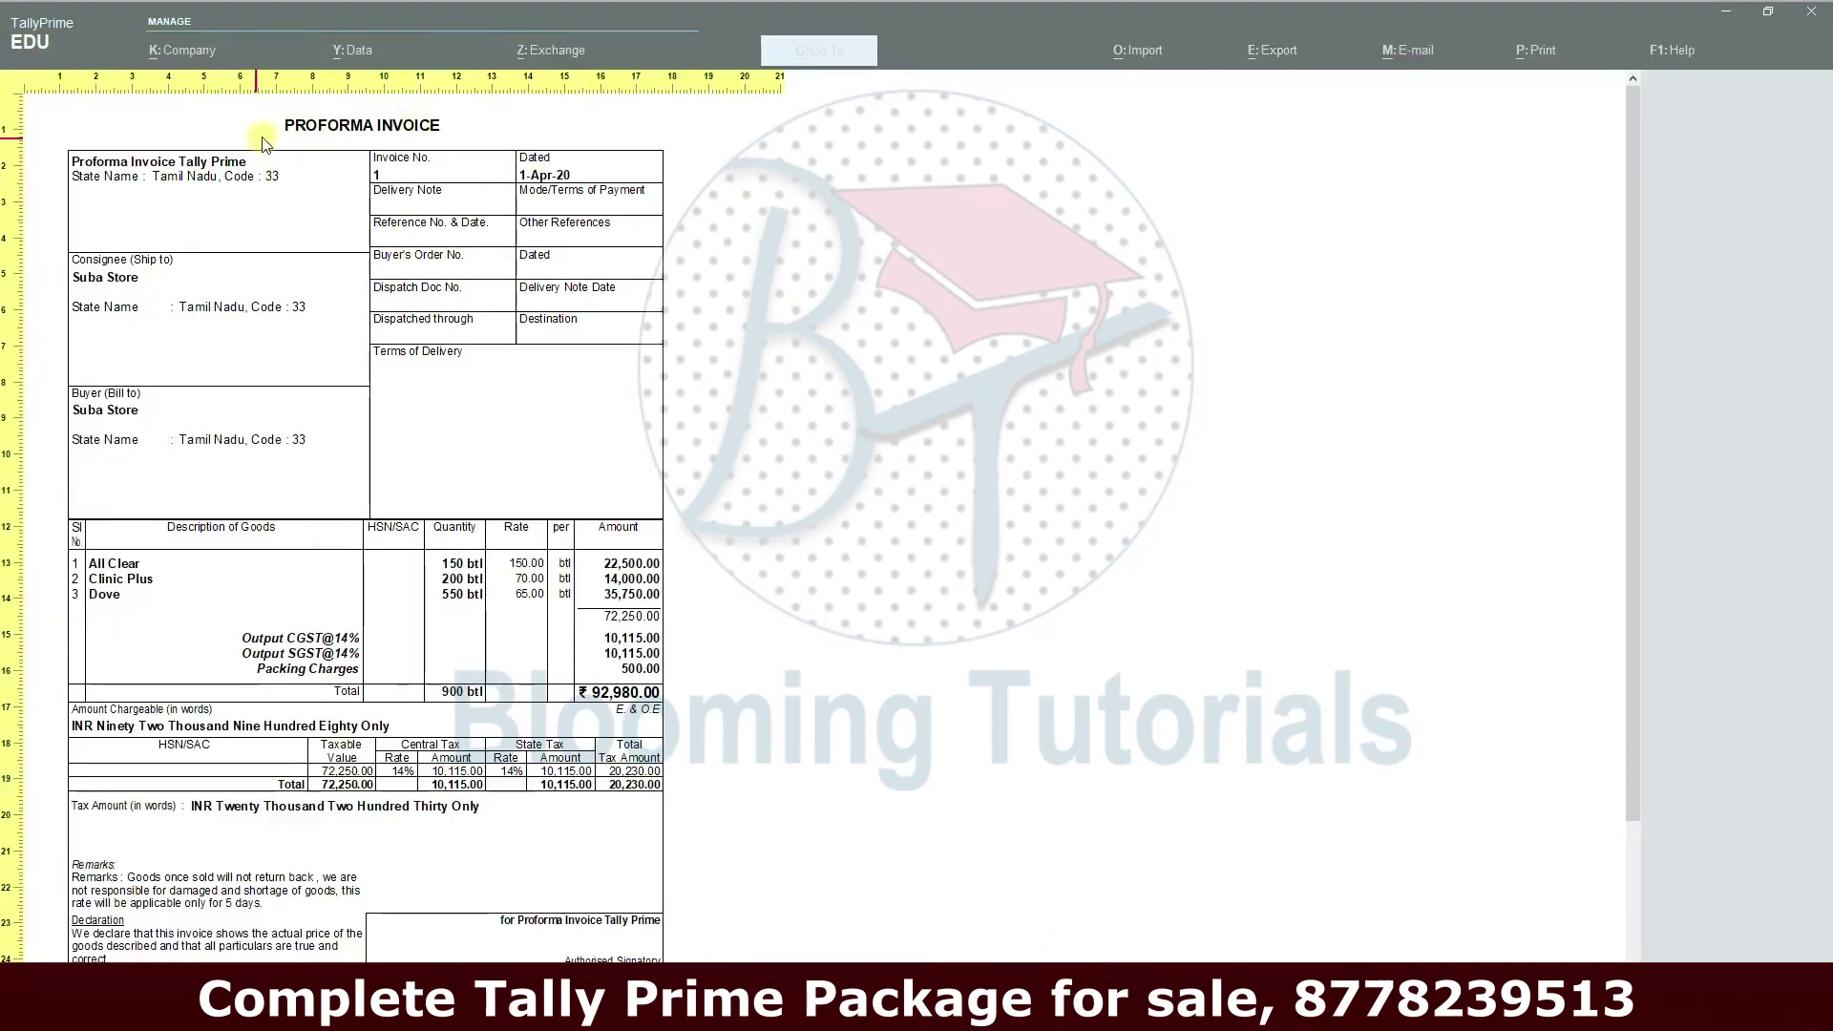